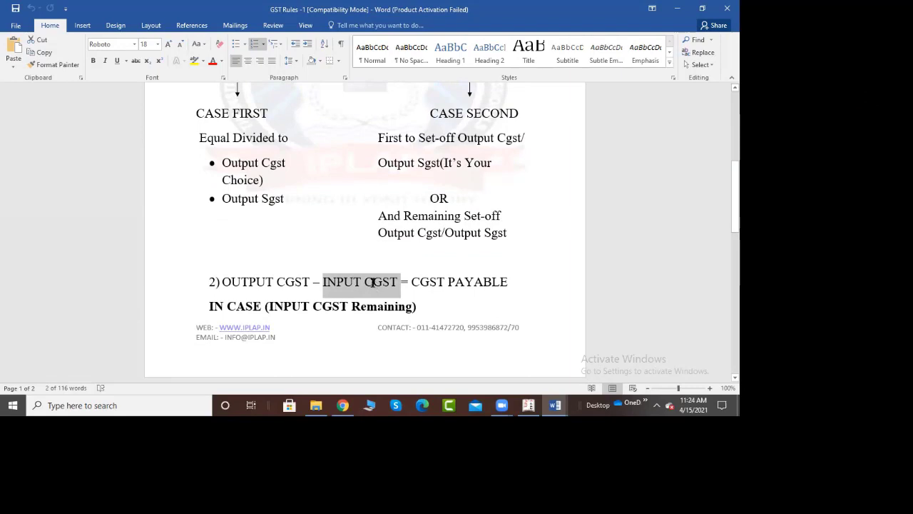
Review the CGST and SGST set-off rules in the GST Rules document, down to the worked adjustment table.
scroll(378, 169, down, 1)
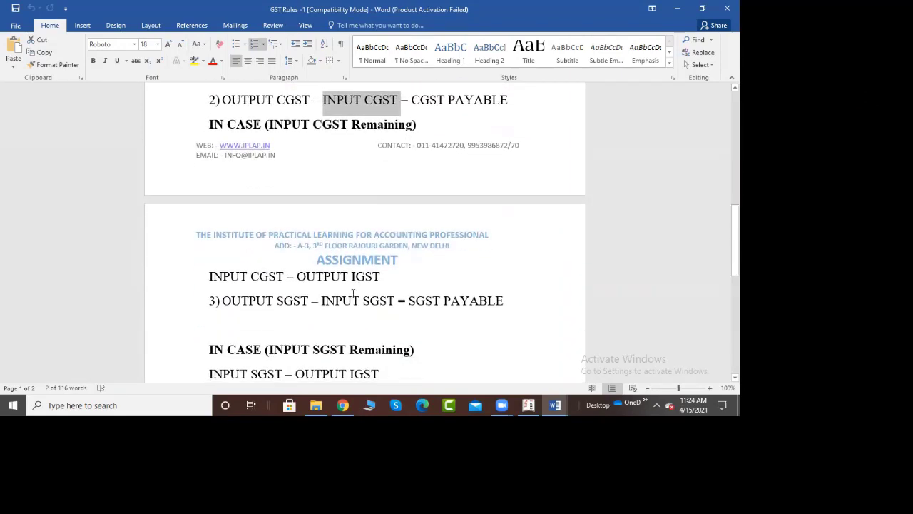
drag(297, 276, 381, 277)
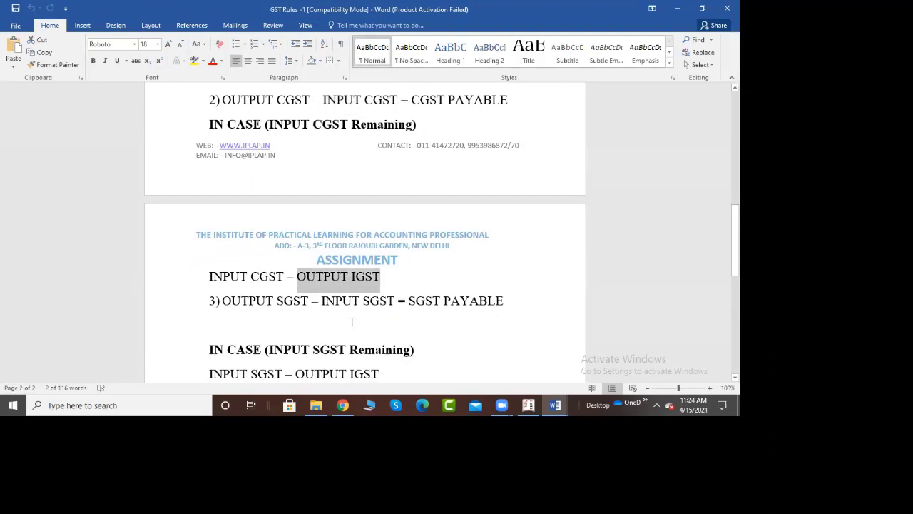
scroll(332, 172, up, 1)
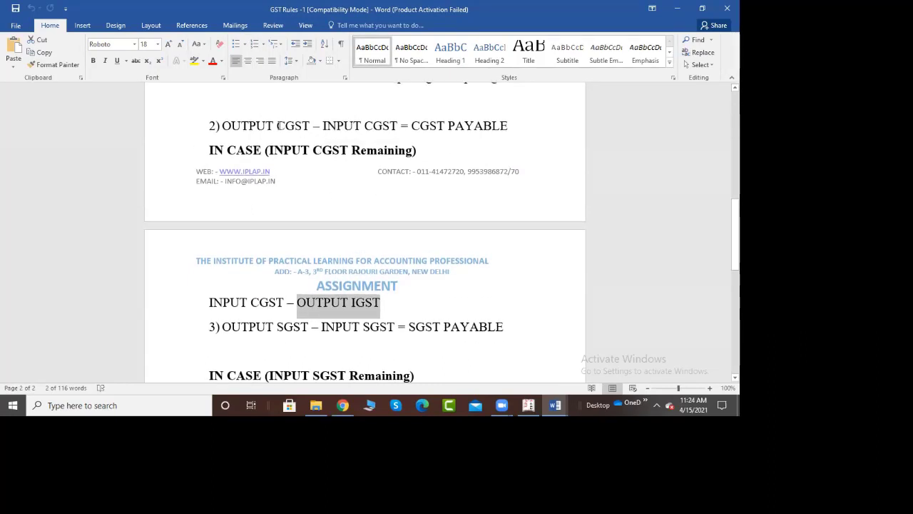
scroll(376, 183, up, 10)
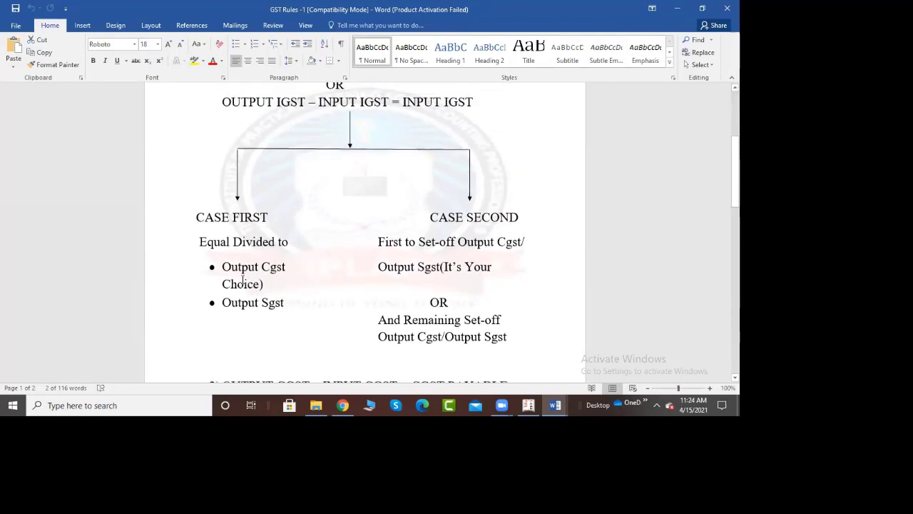
scroll(282, 276, down, 8)
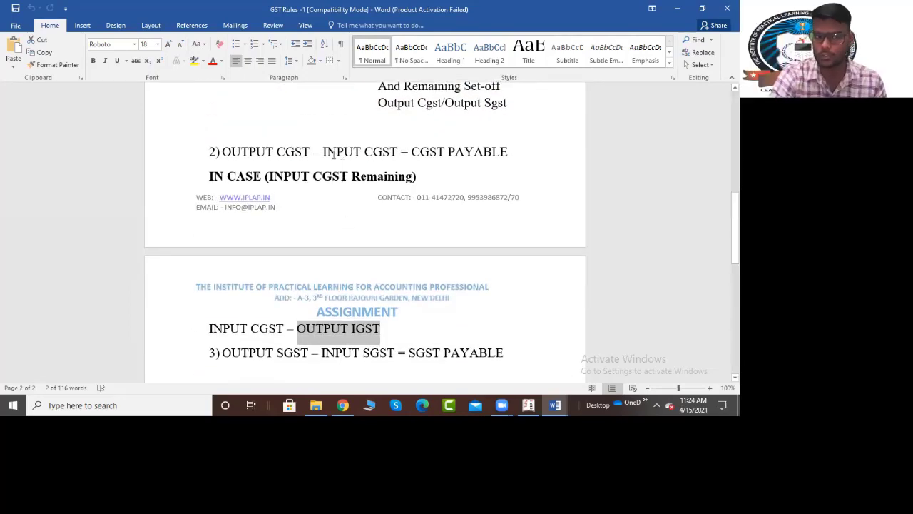
drag(322, 151, 400, 151)
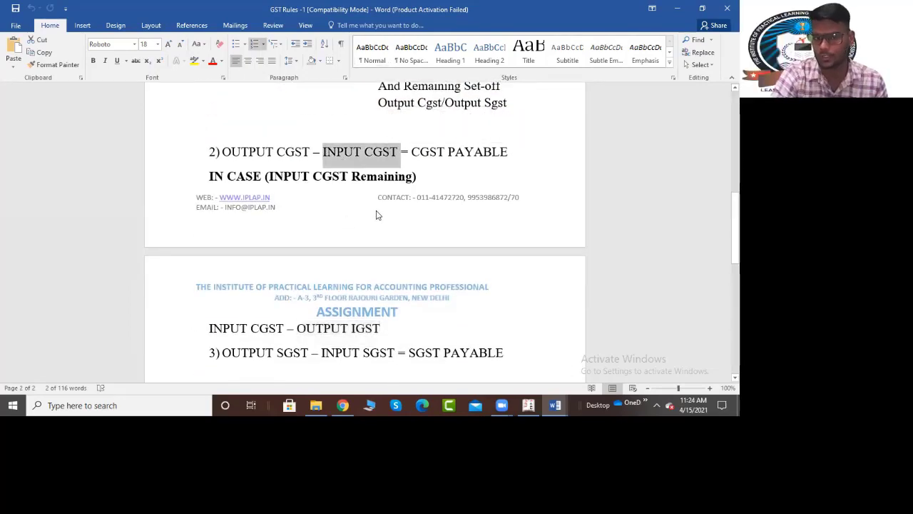
scroll(314, 256, down, 3)
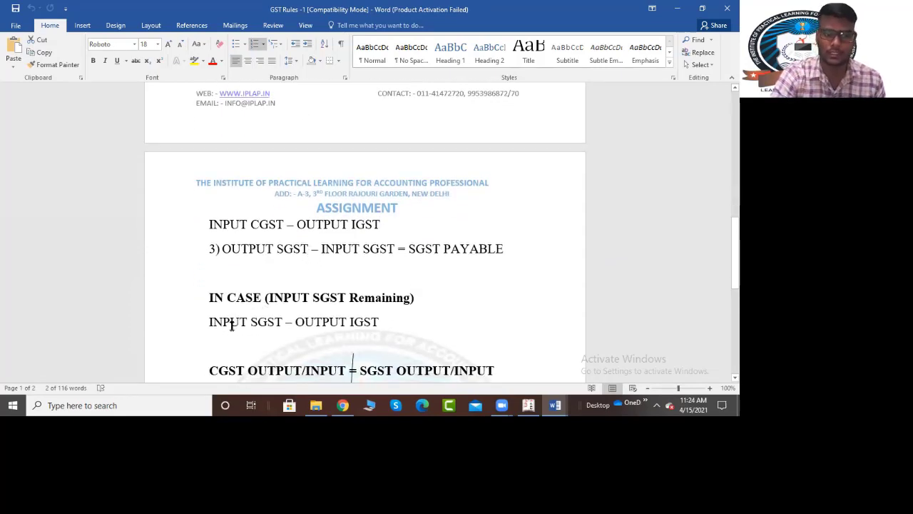
scroll(232, 323, down, 1)
drag(210, 295, 382, 307)
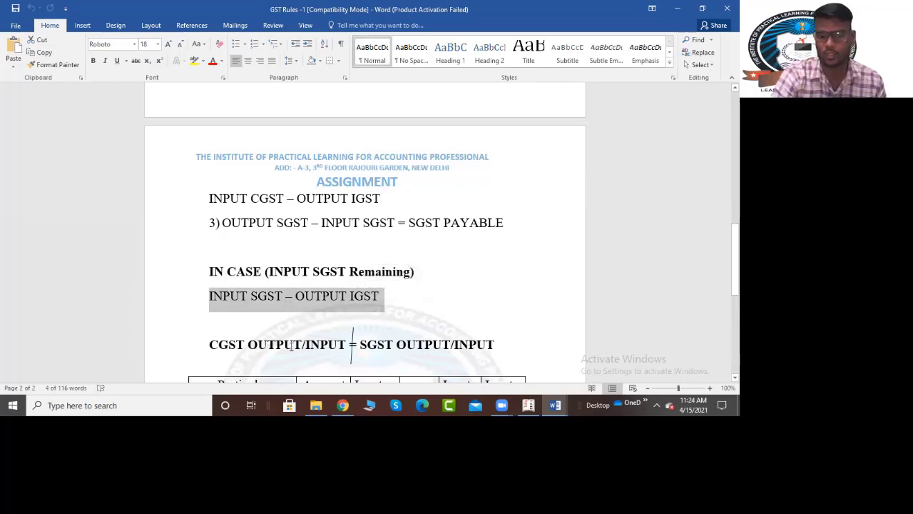
drag(356, 344, 318, 346)
click(406, 343)
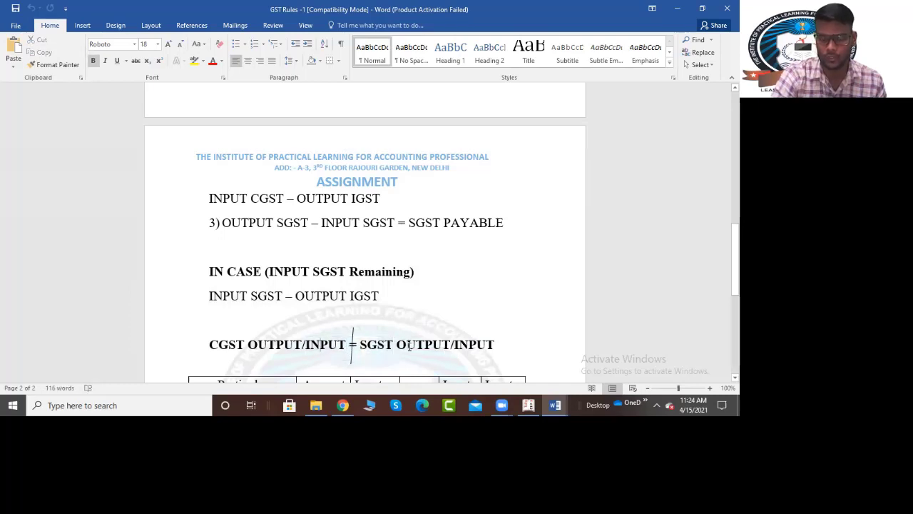
scroll(449, 327, down, 3)
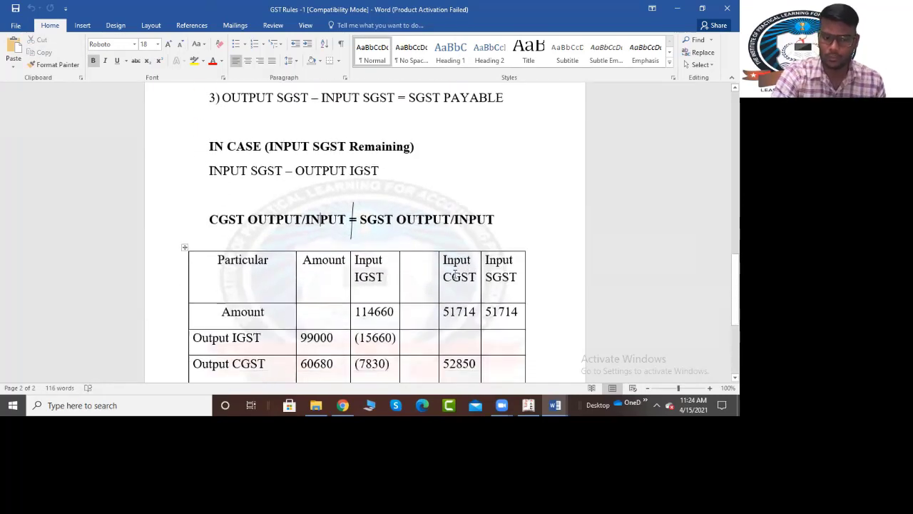
scroll(410, 278, down, 1)
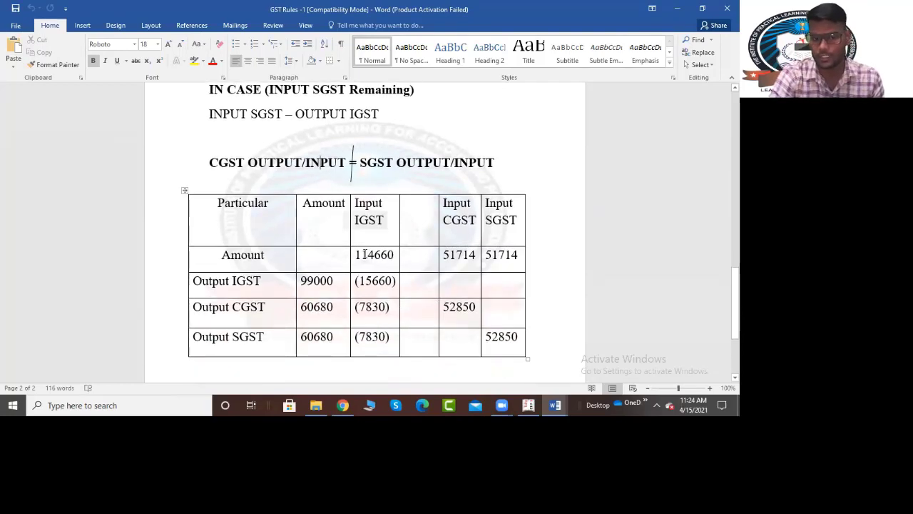
Clear all figures from the Amount and Output IGST rows of the adjustment table, keeping the row labels.
scroll(349, 281, down, 1)
double_click(329, 205)
key(Delete)
double_click(358, 177)
key(Delete)
double_click(458, 177)
key(Delete)
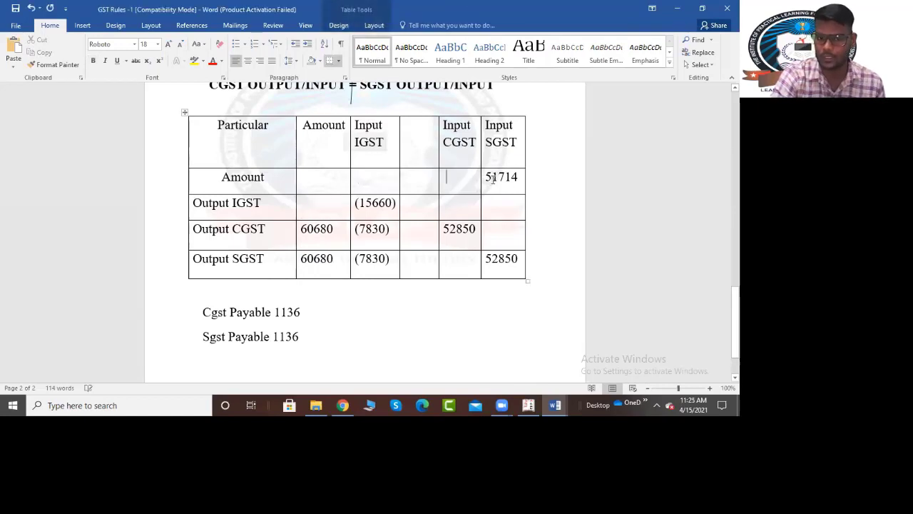
drag(486, 178, 519, 178)
key(Delete)
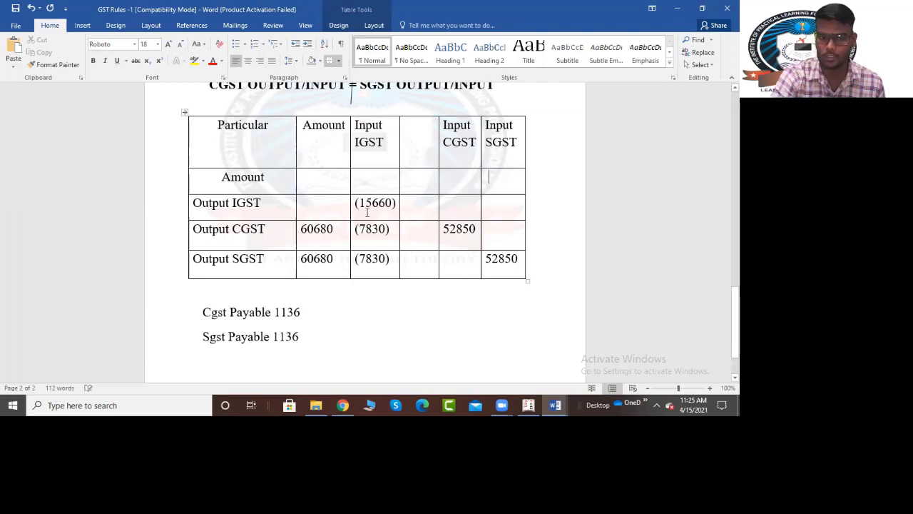
drag(355, 204, 414, 205)
key(Delete)
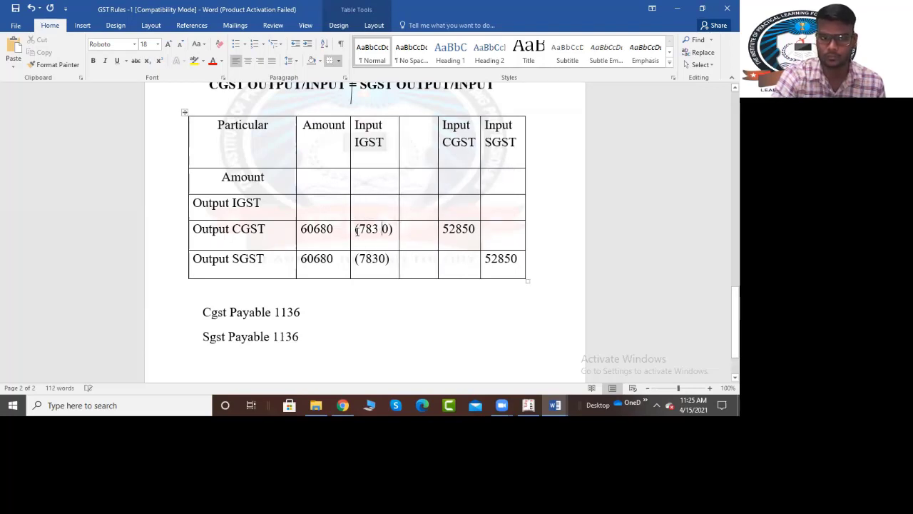
Clear the amount, Input IGST and Input CGST figures from the Output CGST row of the table.
double_click(314, 228)
key(Delete)
double_click(371, 230)
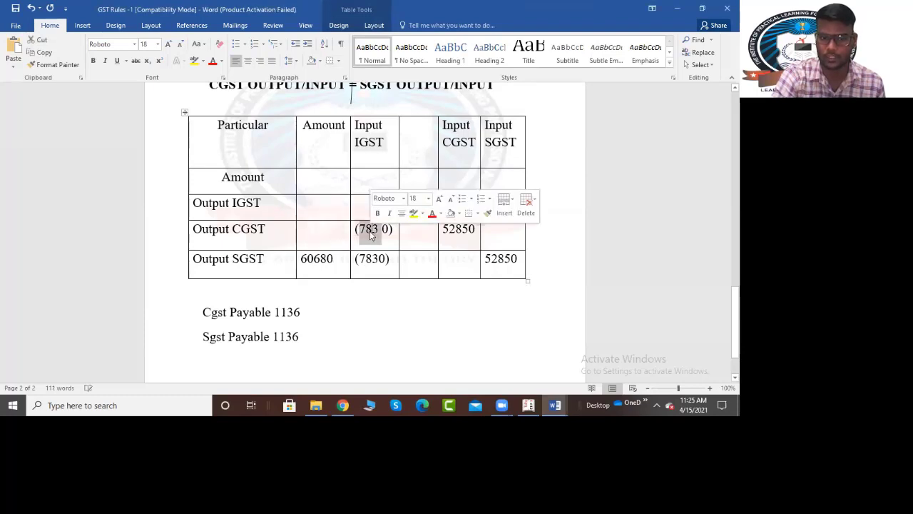
key(Delete)
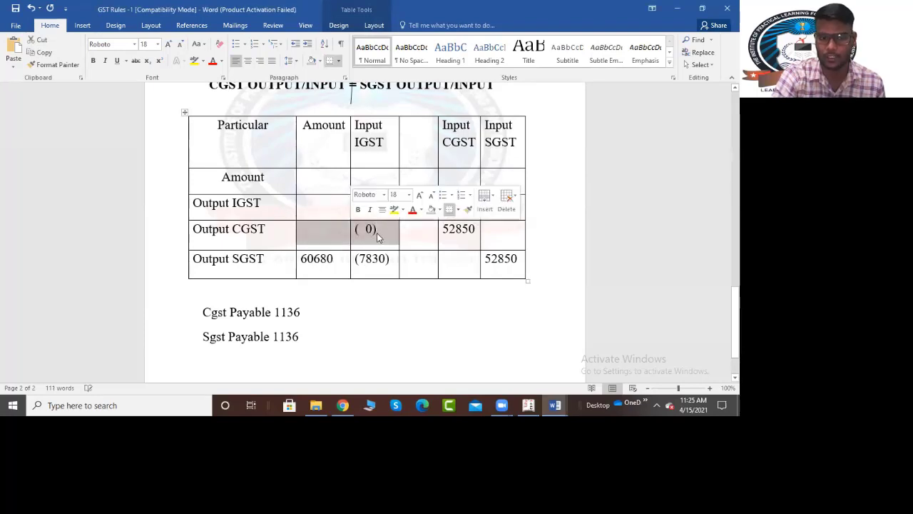
click(303, 228)
triple_click(365, 228)
key(Delete)
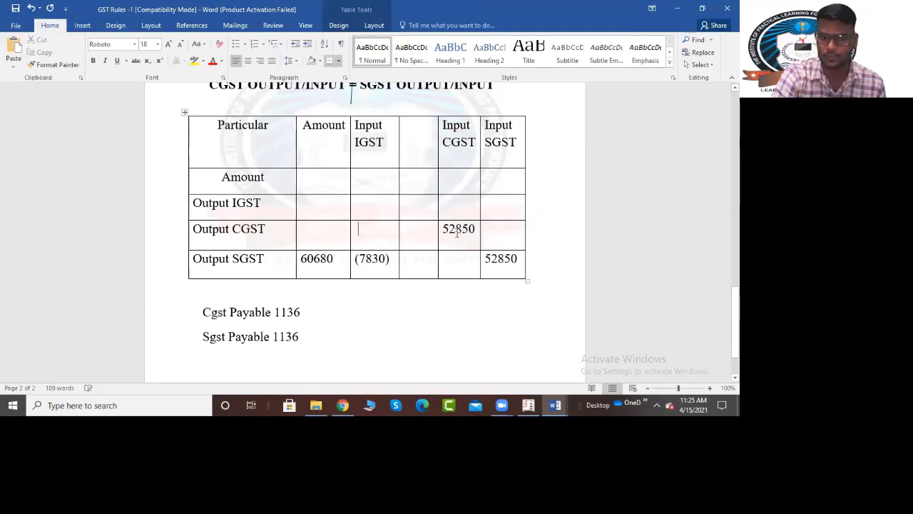
triple_click(448, 230)
key(Delete)
Clear the amount, Input IGST and Input SGST figures from the Output SGST row of the table.
triple_click(490, 259)
key(Delete)
double_click(376, 259)
key(Delete)
double_click(301, 258)
key(Delete)
drag(368, 260, 355, 260)
key(Delete)
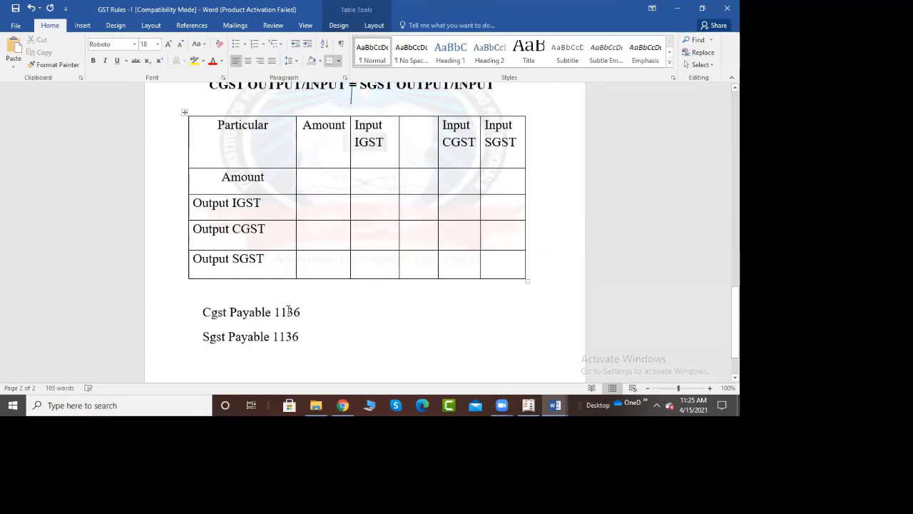
Delete the amounts after Cgst Payable and Sgst Payable below the table.
double_click(290, 312)
key(Delete)
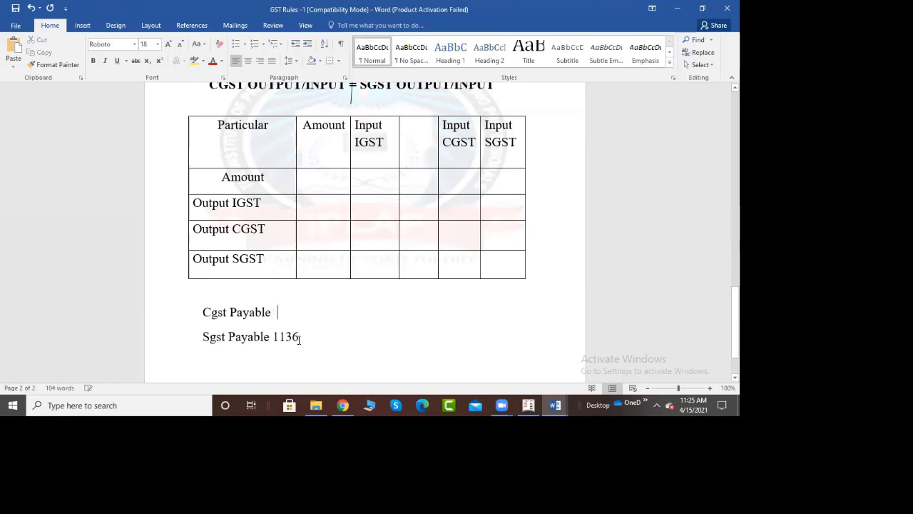
double_click(288, 336)
key(Delete)
scroll(339, 360, down, 2)
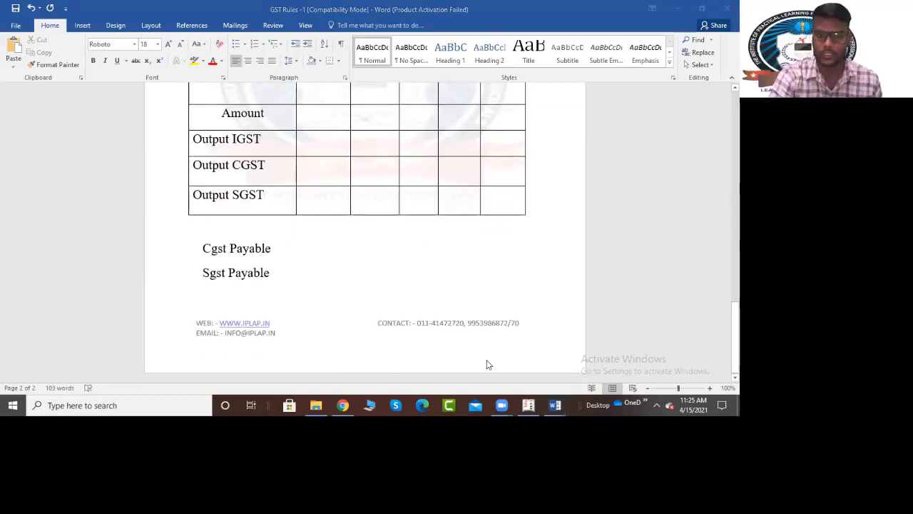
Switch to the Gst Assignment -3 document in Word, review its questions and highlight Q11 on the GST adjustment entries.
key(alt+Tab)
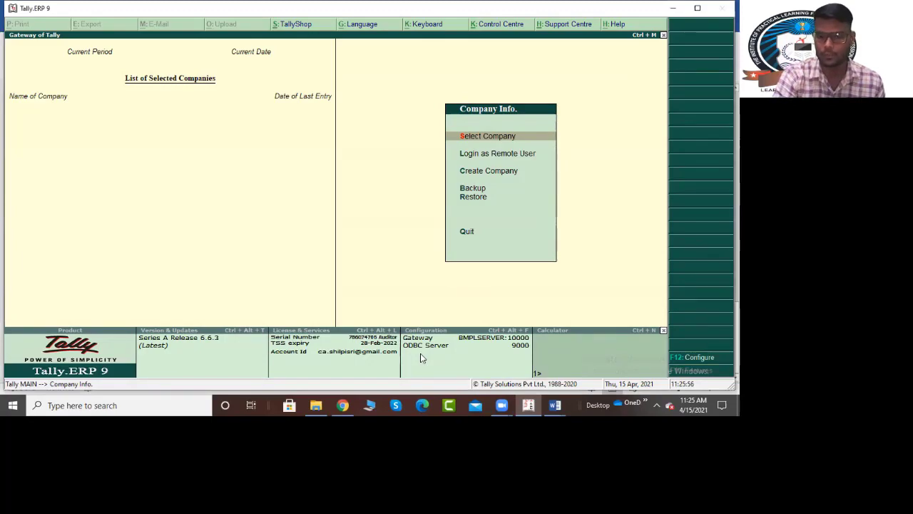
mouse_move(555, 405)
click(576, 357)
scroll(306, 206, up, 10)
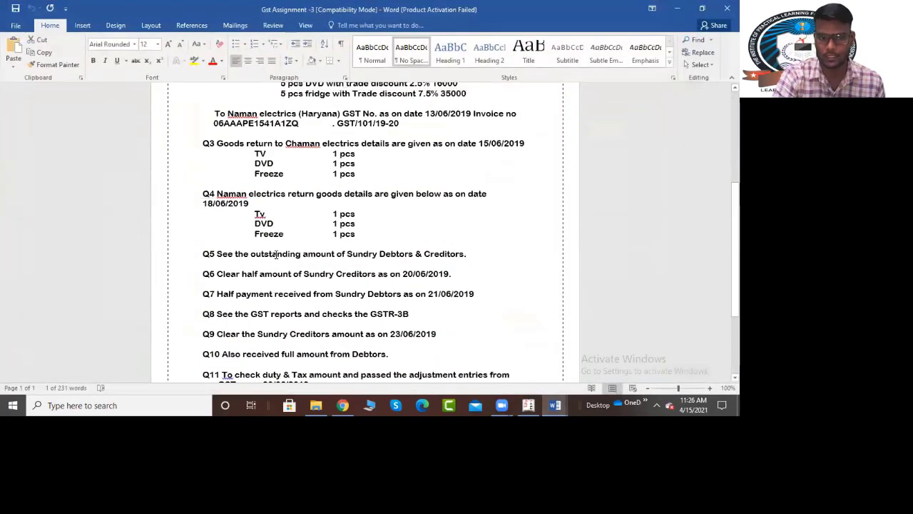
scroll(305, 205, up, 2)
scroll(261, 211, down, 3)
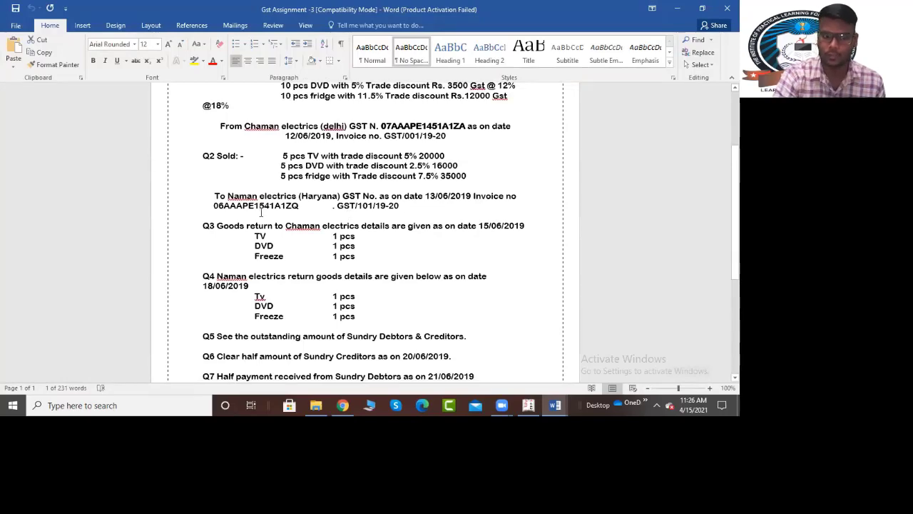
scroll(261, 211, down, 3)
scroll(362, 324, down, 3)
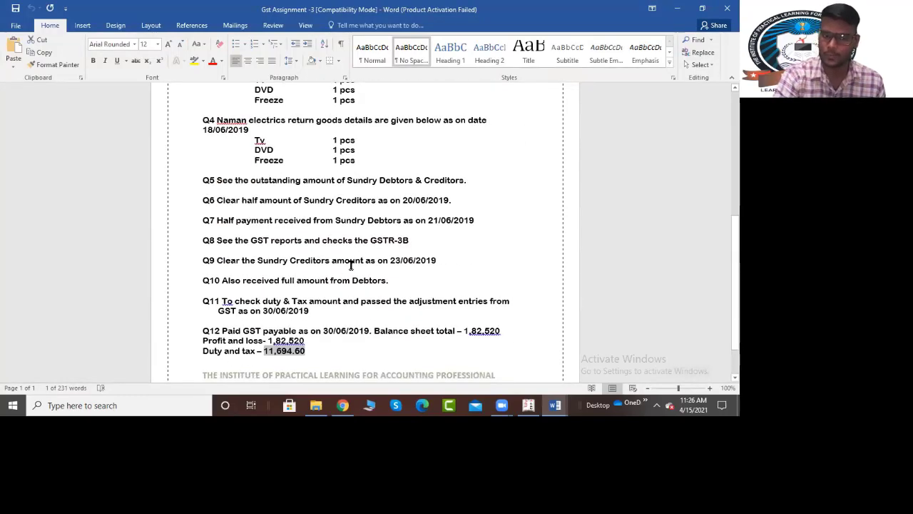
drag(222, 301, 317, 318)
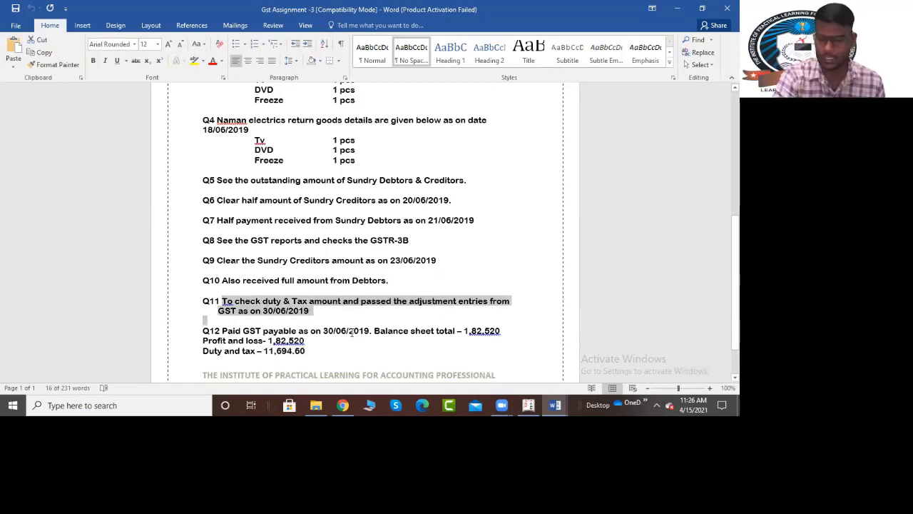
Check the company name in the assignment document, and load the company GST ASSIGNMENT 3 in Tally.ERP 9.
key(alt+Tab)
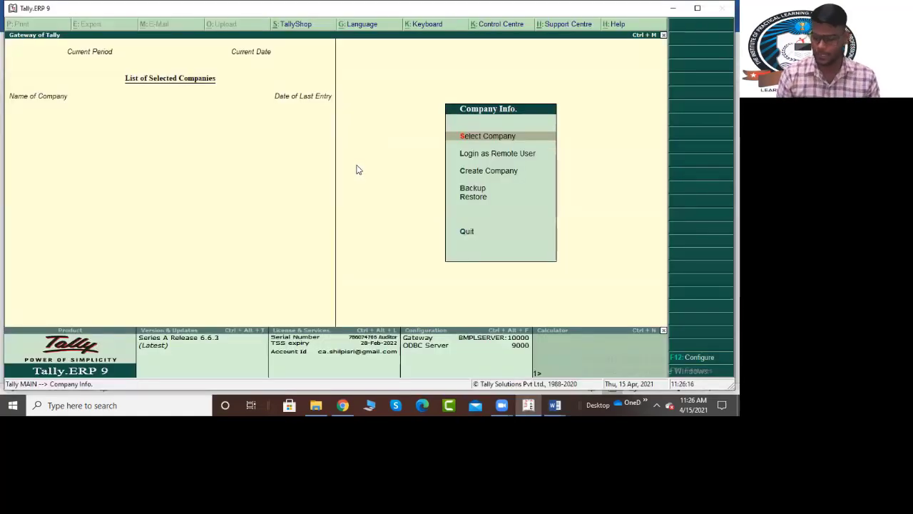
key(Return)
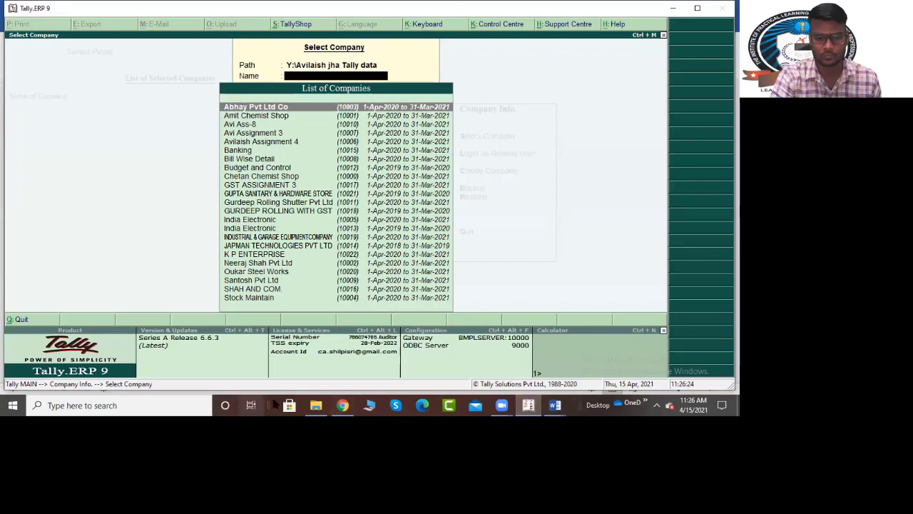
mouse_move(555, 406)
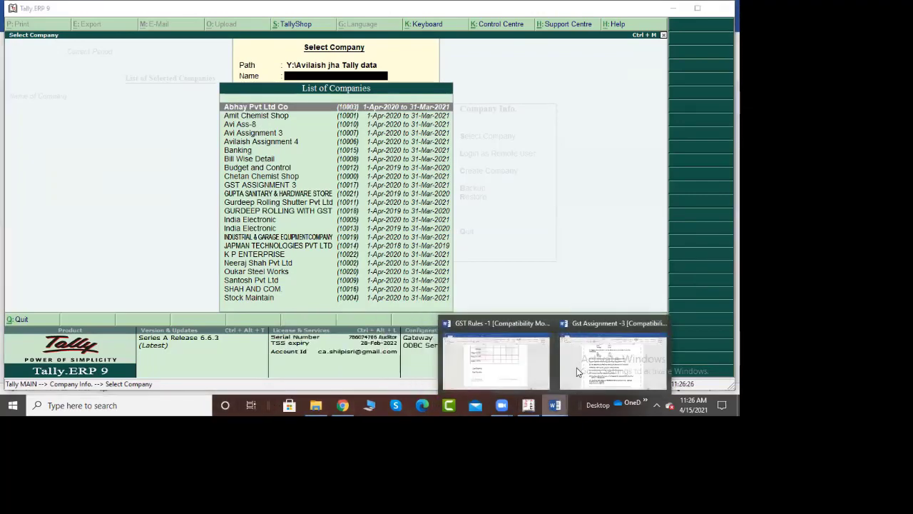
click(578, 371)
scroll(234, 172, up, 10)
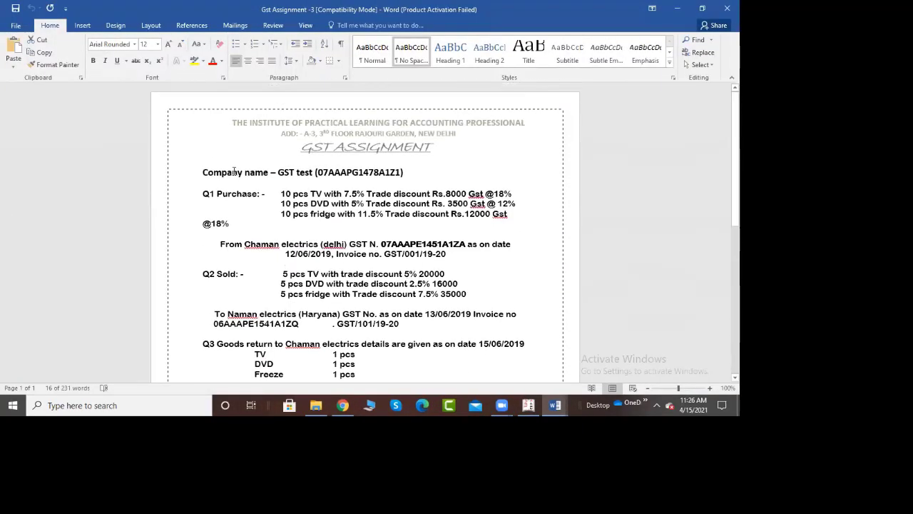
scroll(515, 365, down, 5)
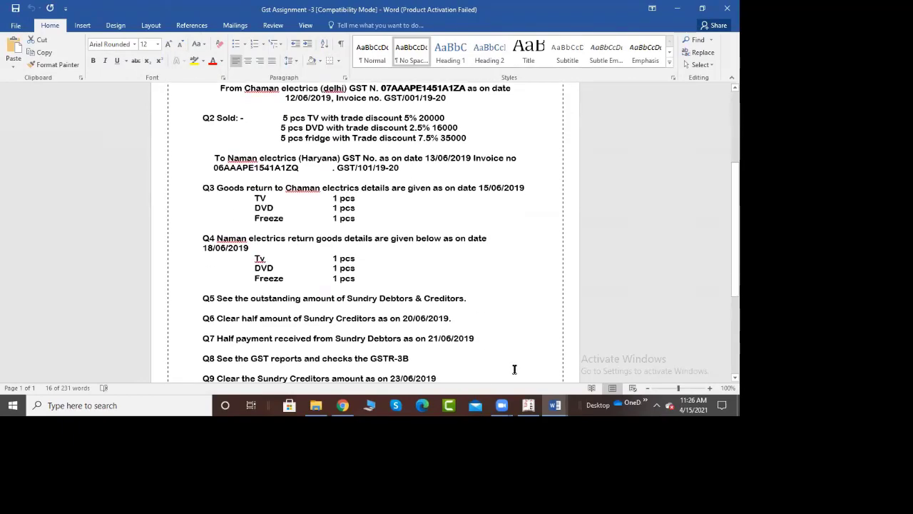
click(528, 405)
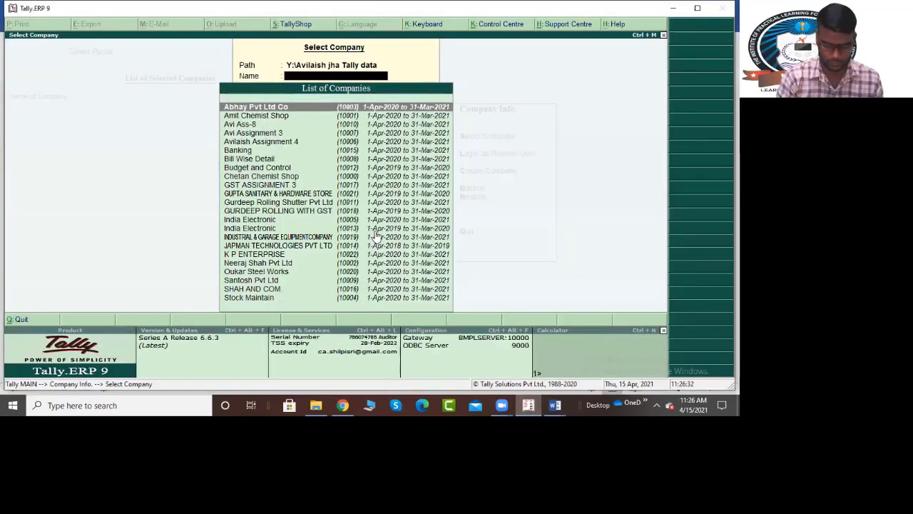
text(Gst)
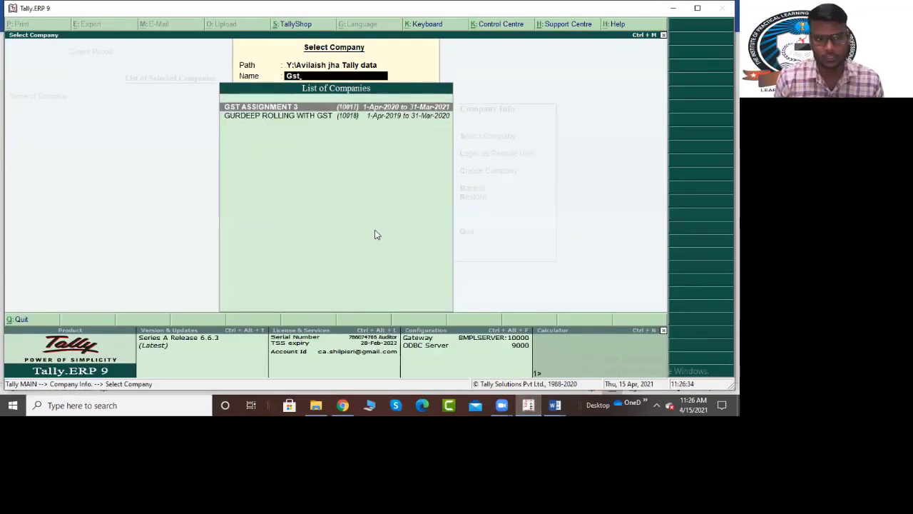
key(Return)
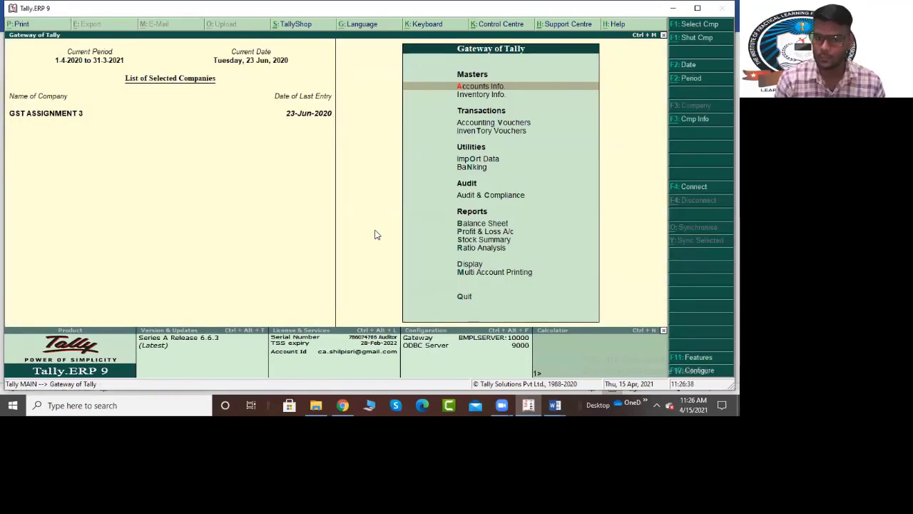
Display the company's balance sheet and return to the Gst Assignment -3 document in Word to compare it with the Q12 figures.
key(b)
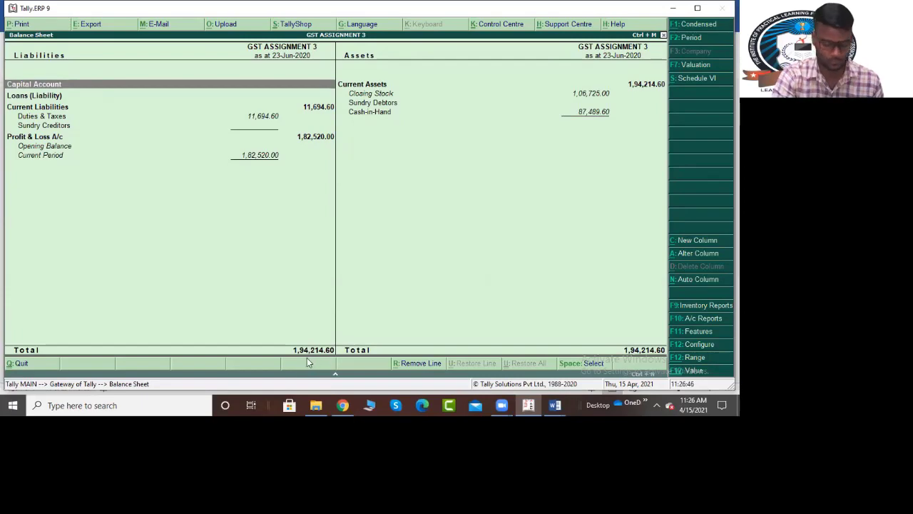
click(555, 405)
click(598, 378)
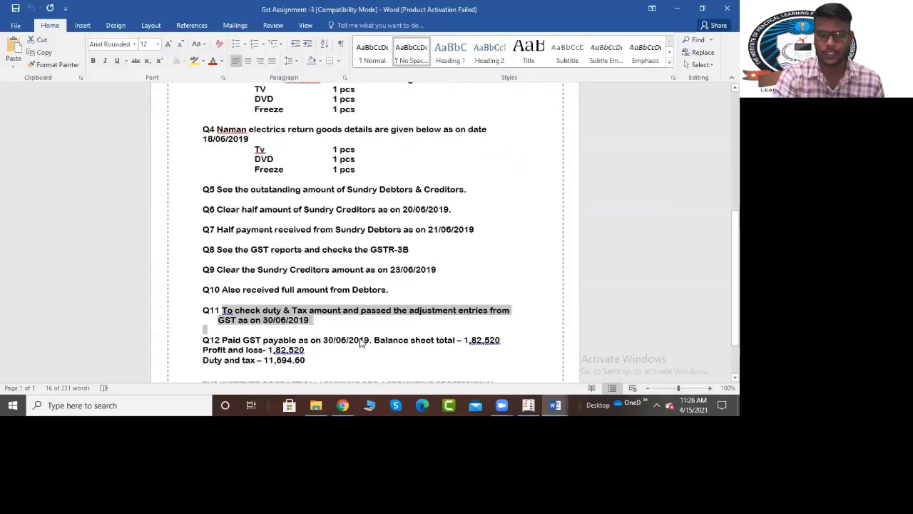
Review the Q12 balance sheet, profit and loss, and duty and tax figures in the assignment document.
scroll(273, 289, down, 4)
double_click(273, 289)
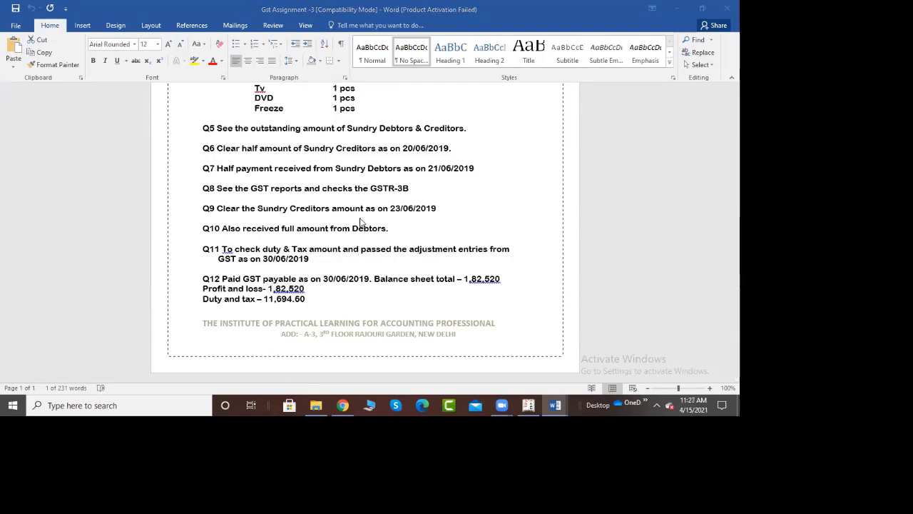
click(306, 302)
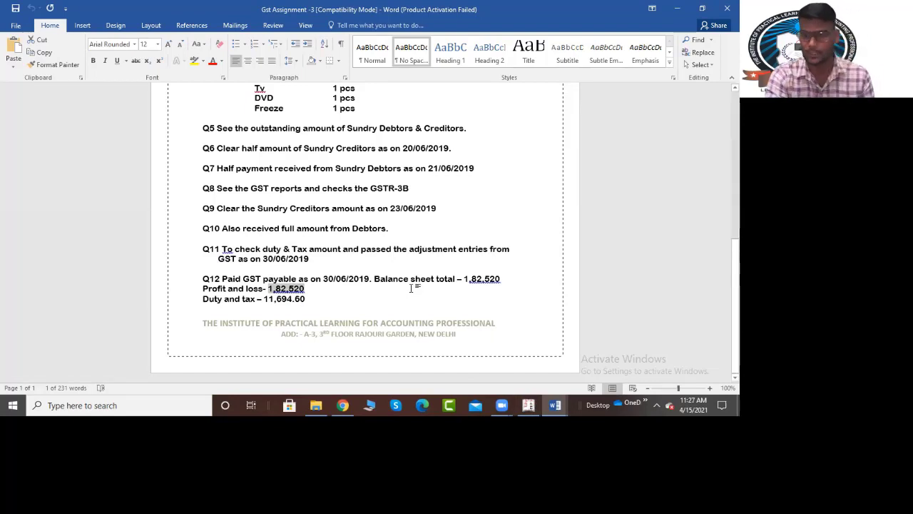
Switch to Tally.ERP 9 and open the Duties & Taxes group summary from the balance sheet.
click(528, 406)
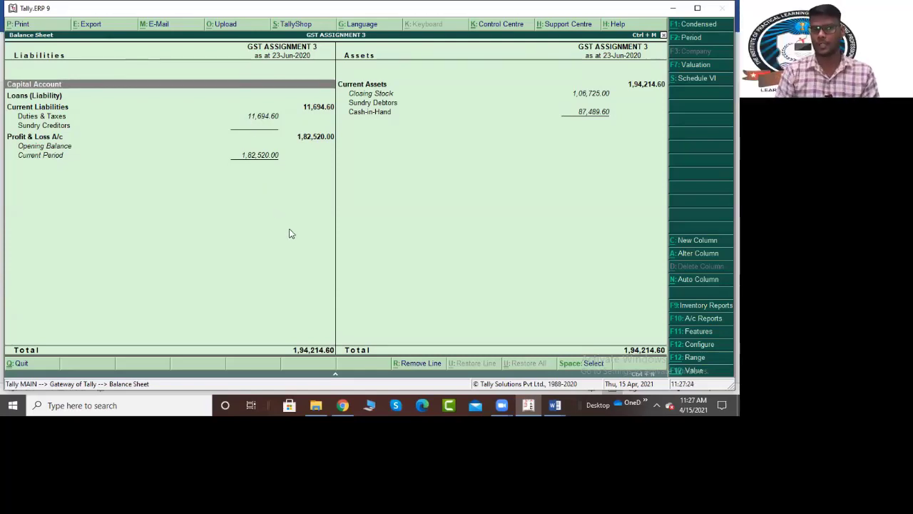
key(Down)
key(Down)
key(Down)
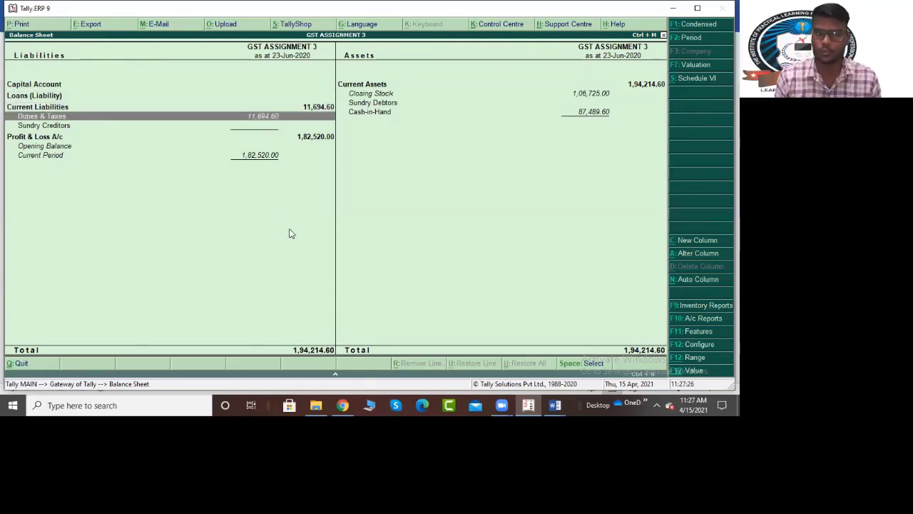
key(Return)
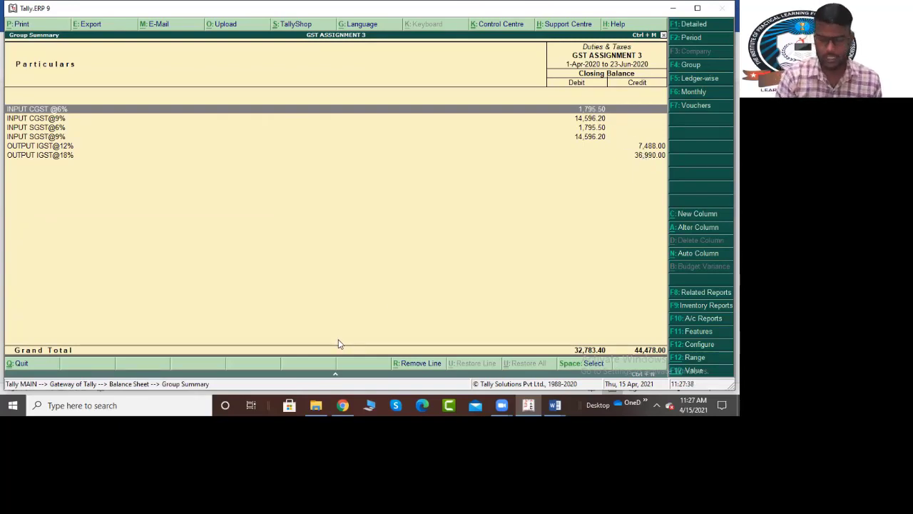
key(ctrl+n)
key(ctrl+m)
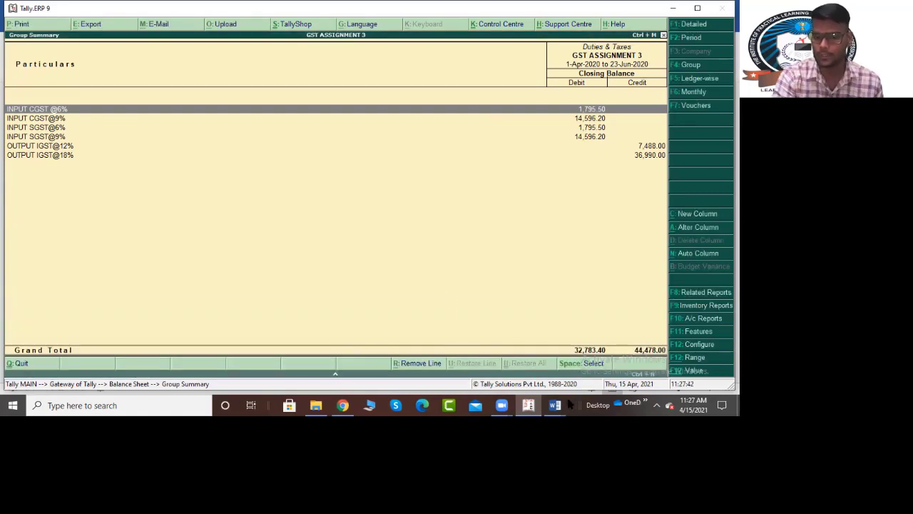
Switch to the GST Rules -1 document in Word and add the line "Igst Payable" below Sgst Payable.
mouse_move(555, 405)
click(524, 375)
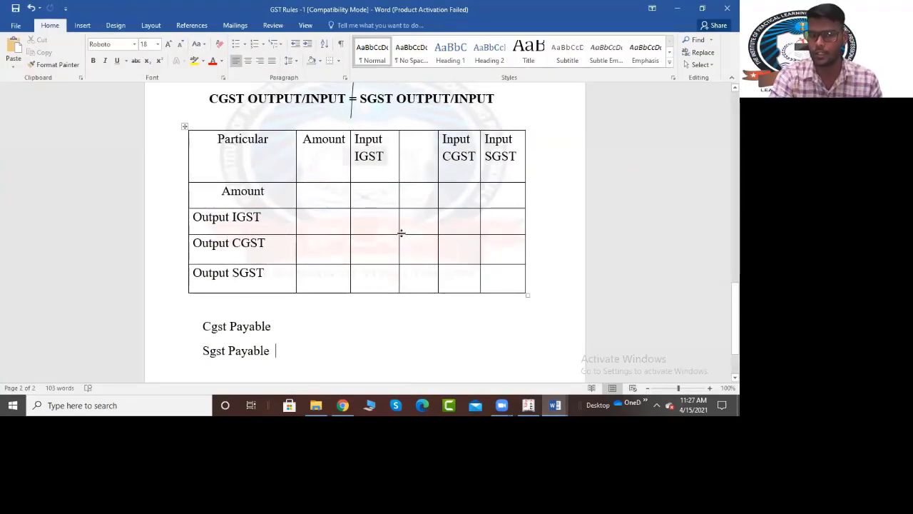
scroll(324, 302, down, 2)
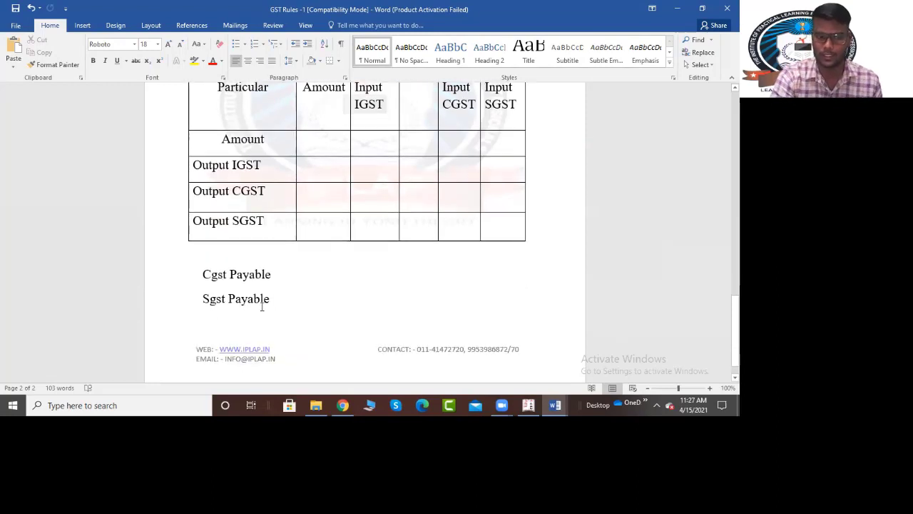
key(Return)
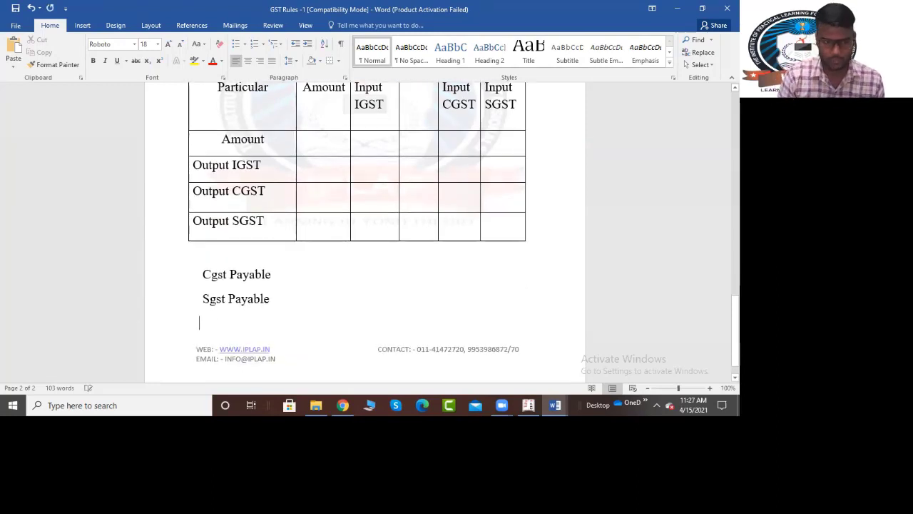
text(I)
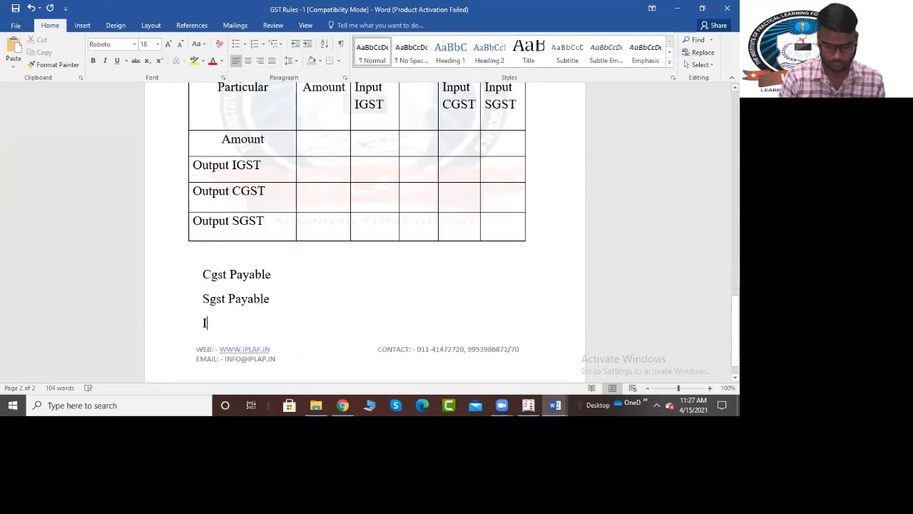
text(gst Pa)
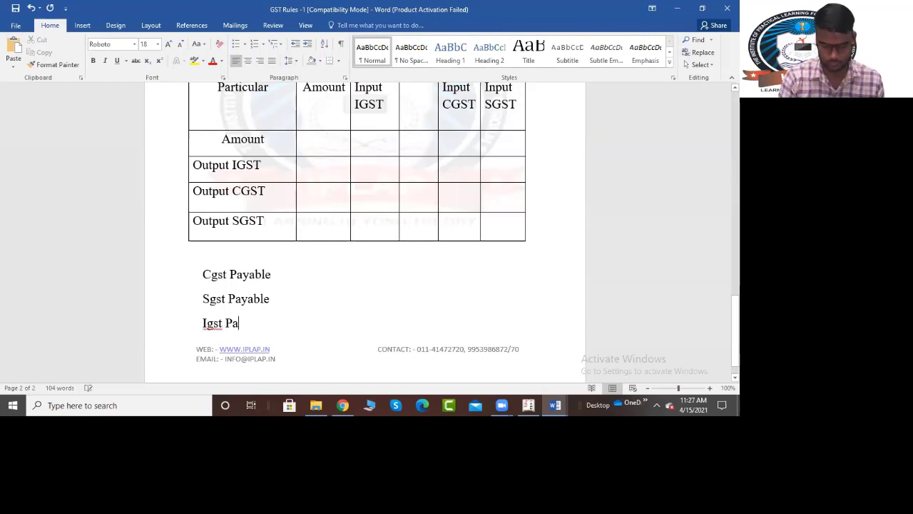
text(yable)
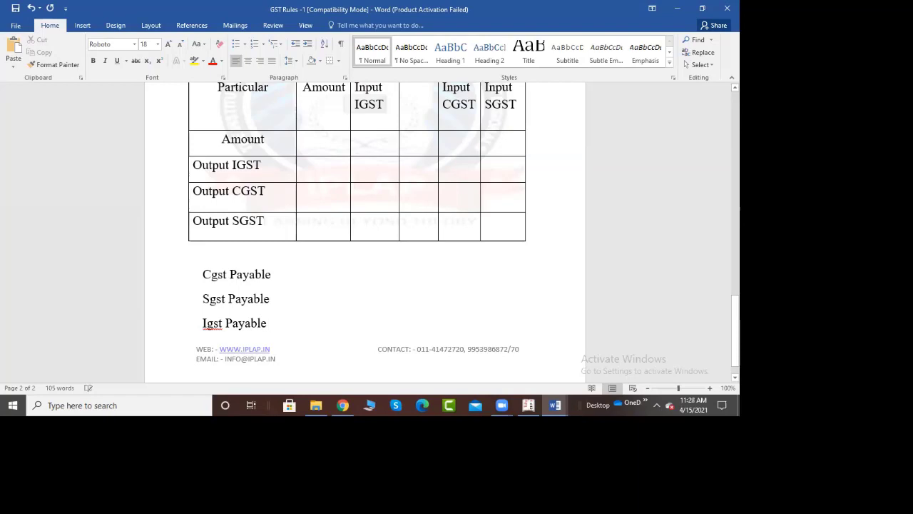
scroll(271, 306, down, 1)
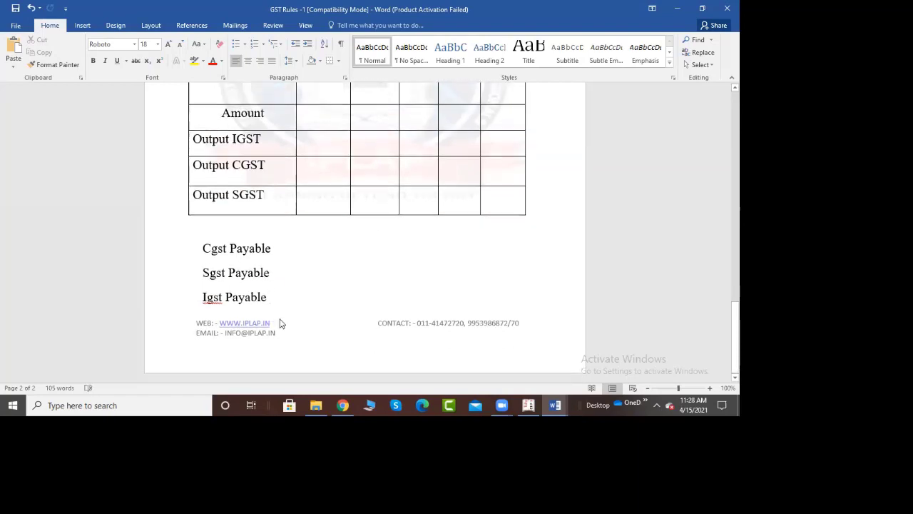
scroll(401, 306, up, 3)
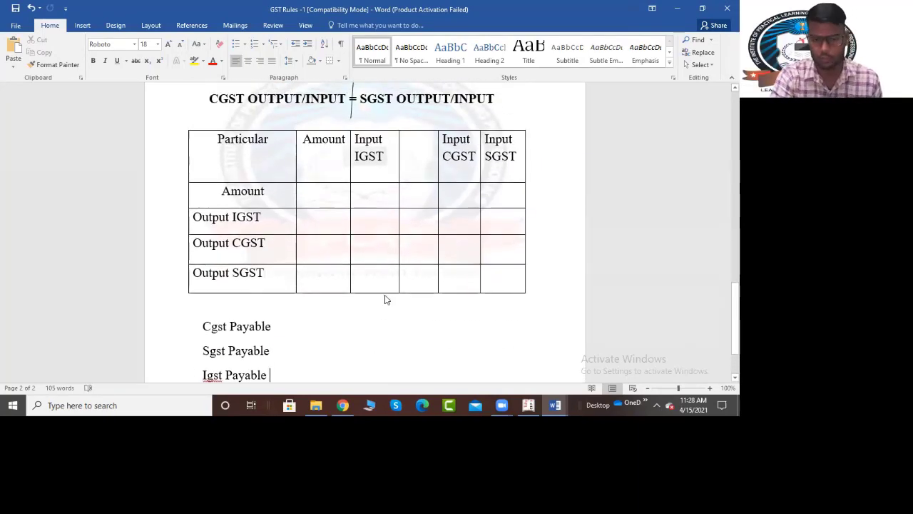
Switch to Tally and add the two Output IGST balances in its calculator as 36990+7488.
key(alt+Tab)
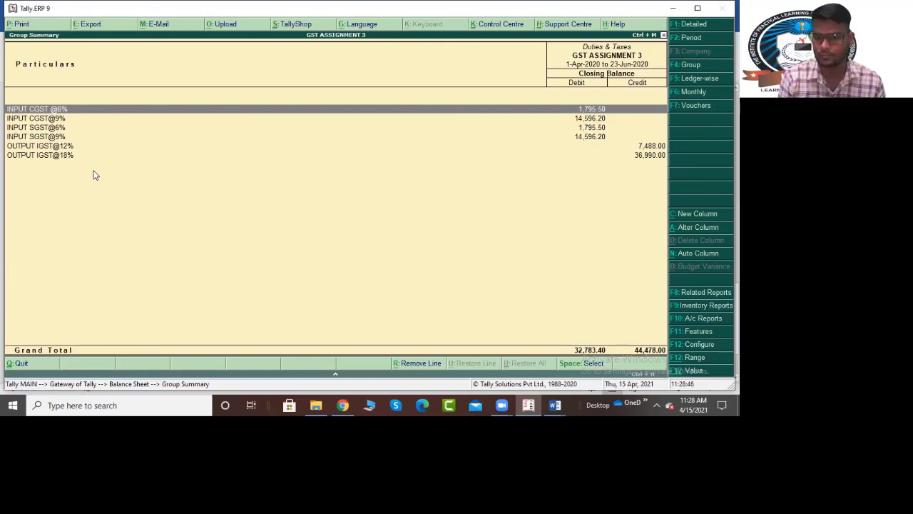
key(ctrl+n)
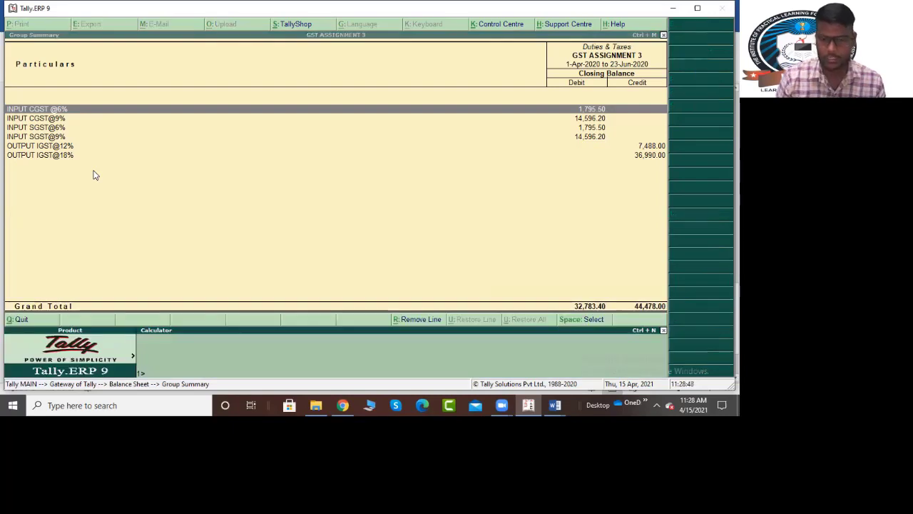
text(36990+)
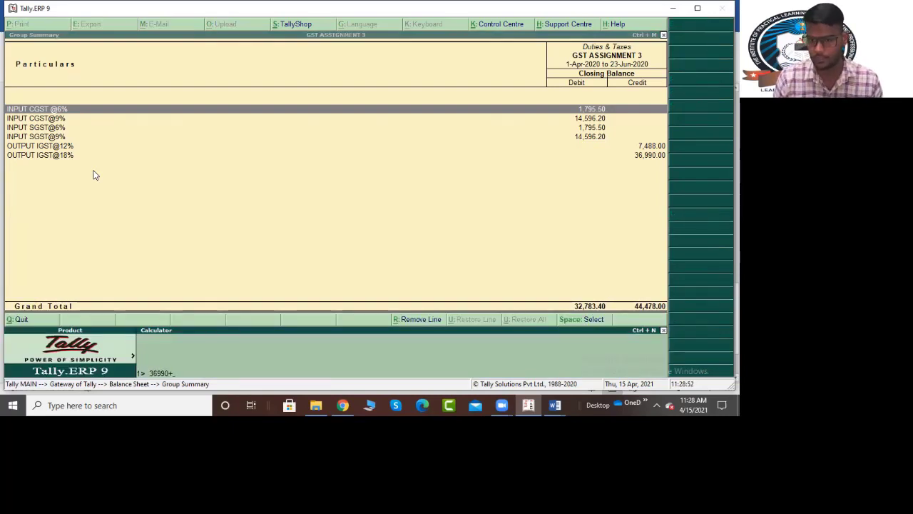
text(7488)
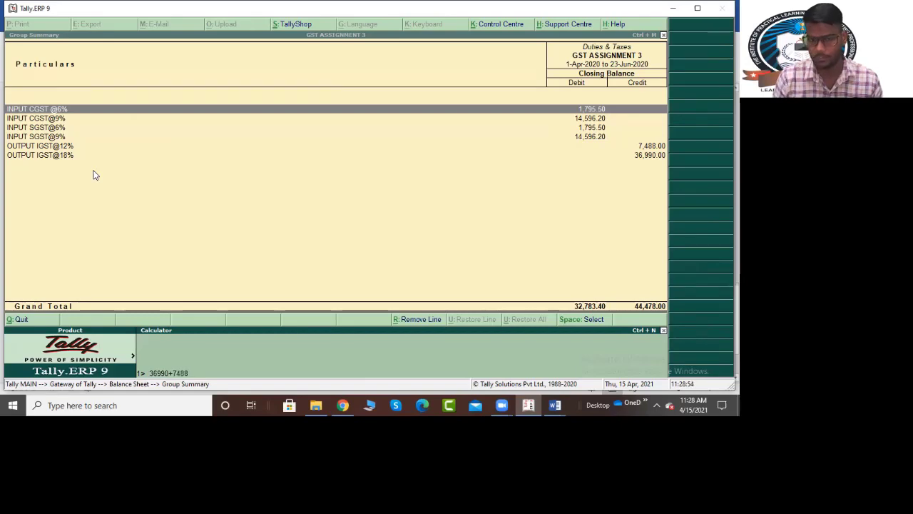
key(Return)
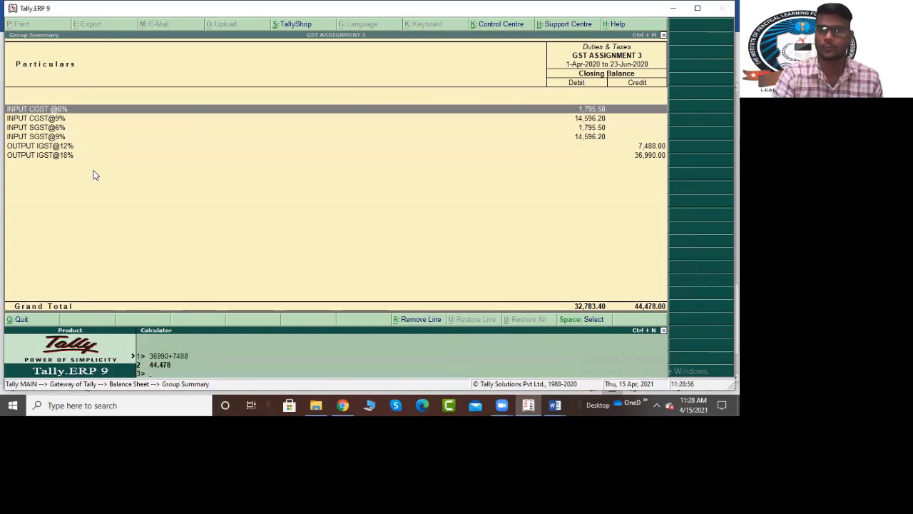
Return to the GST Rules -1 table in Word and enter 44478 as the Output IGST amount.
key(alt+Tab)
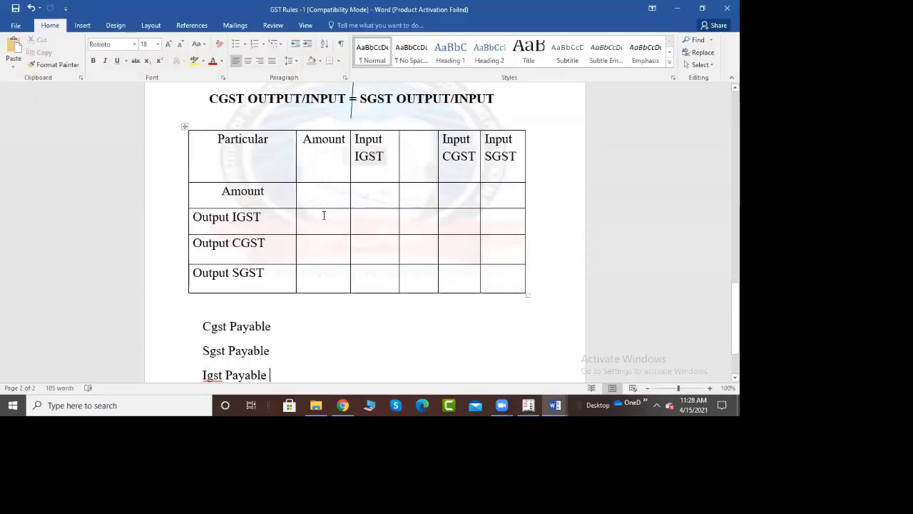
click(323, 215)
text(44)
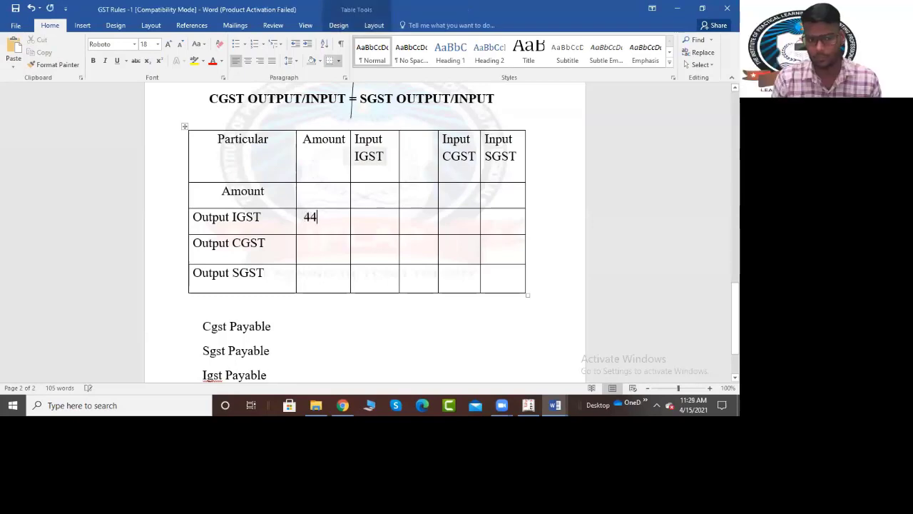
key(alt+Tab)
key(alt+Tab)
text(478)
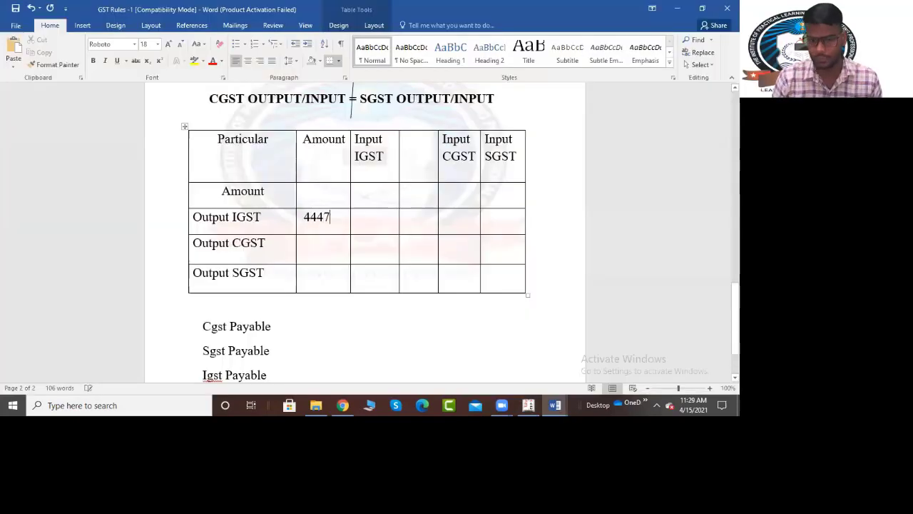
Check Tally's Duties & Taxes summary for Output CGST and SGST balances, and return to the Output CGST amount cell in Word.
click(338, 247)
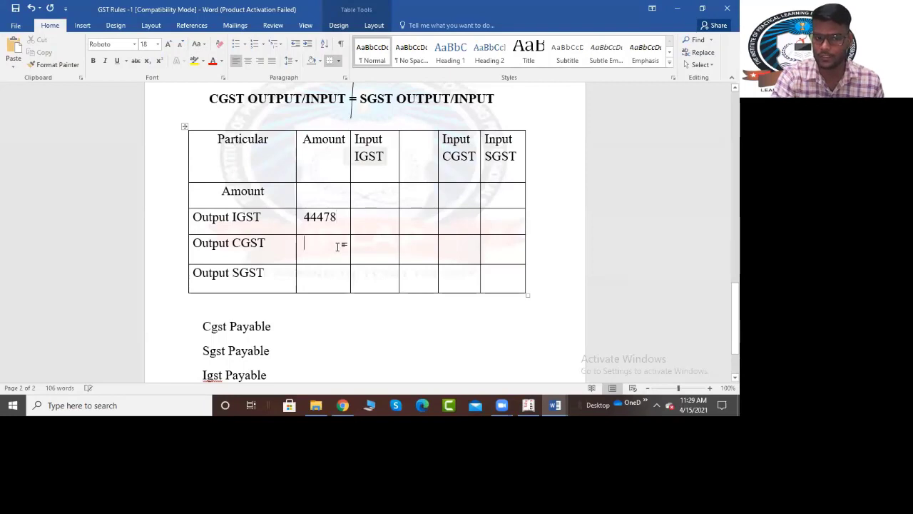
key(alt+Tab)
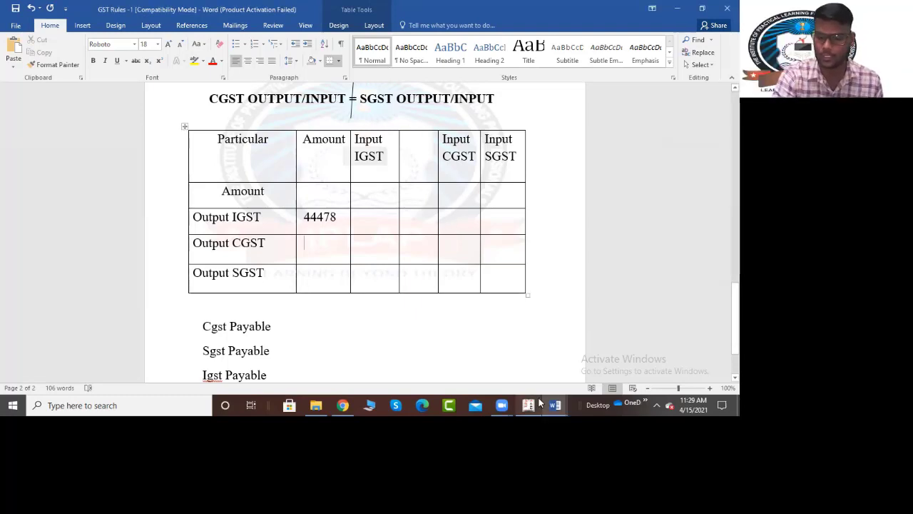
key(alt+Tab)
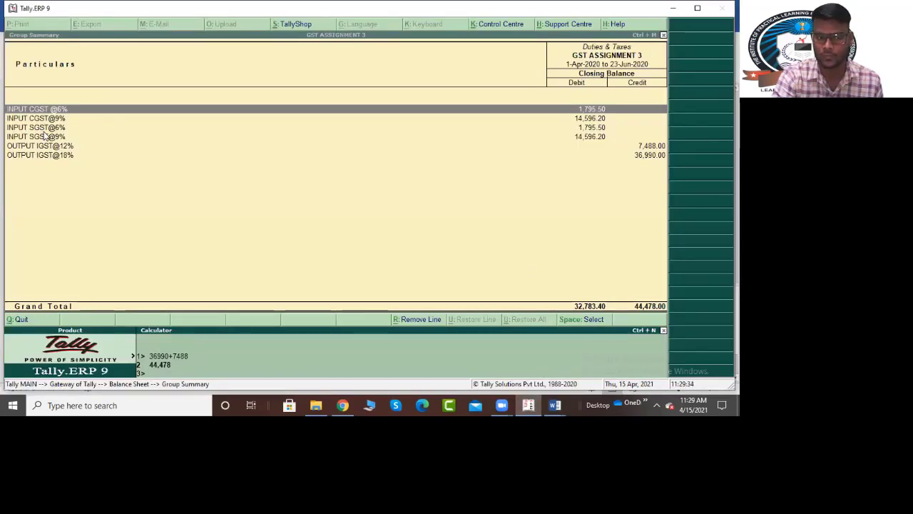
key(alt+Tab)
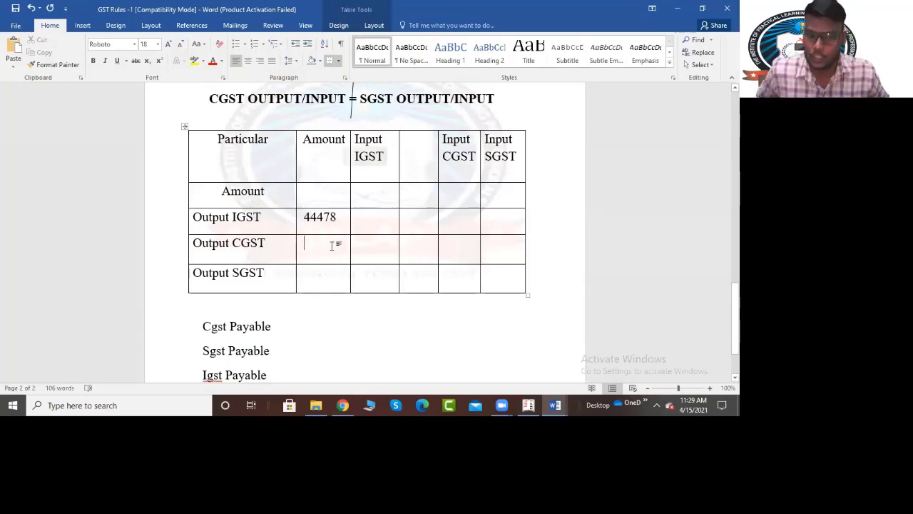
Switch to Tally and add the two Input CGST balances in its calculator as 1795+14596.
key(alt+Tab)
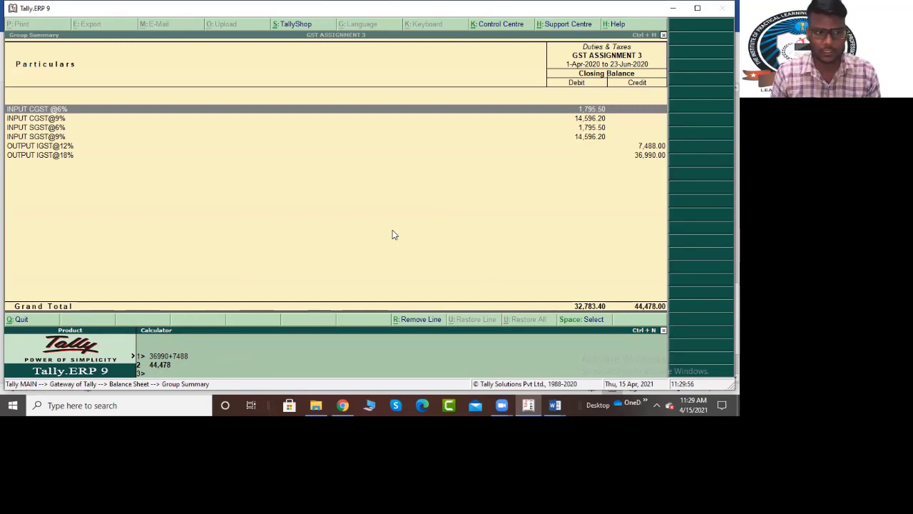
text(17)
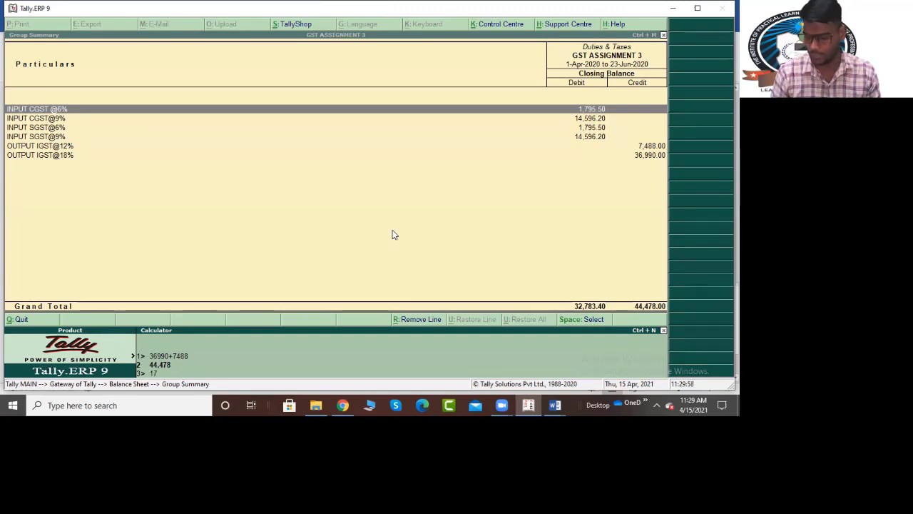
text(95)
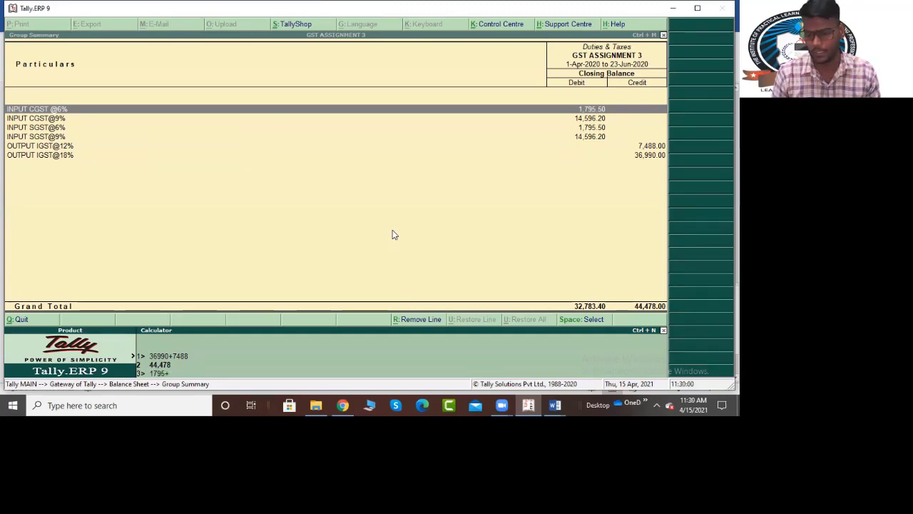
text(+14)
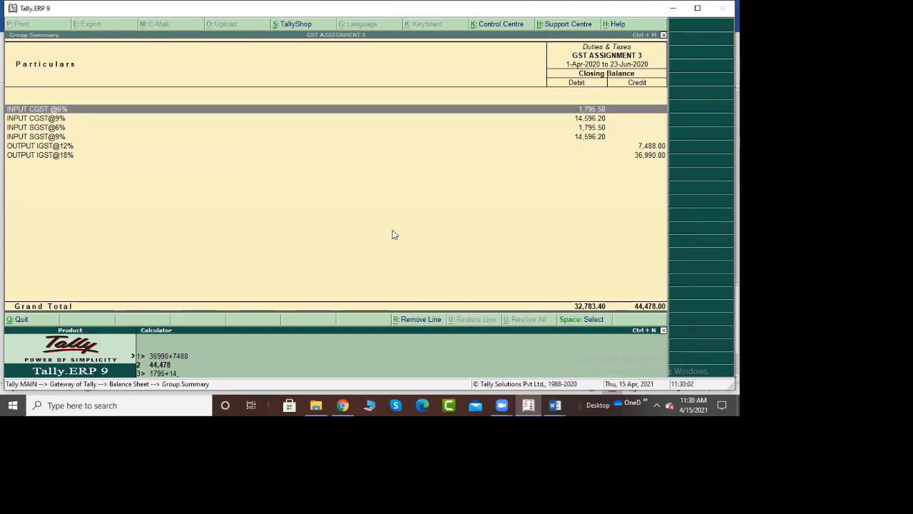
text(596)
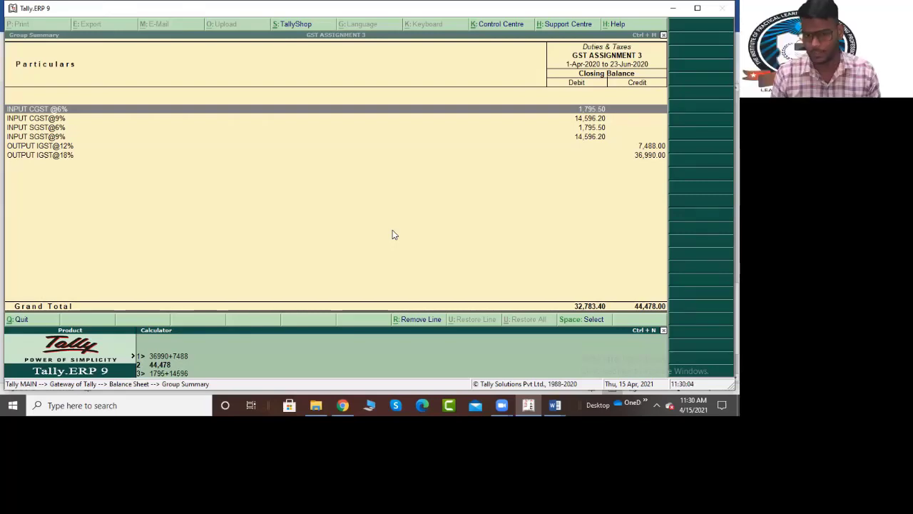
key(Return)
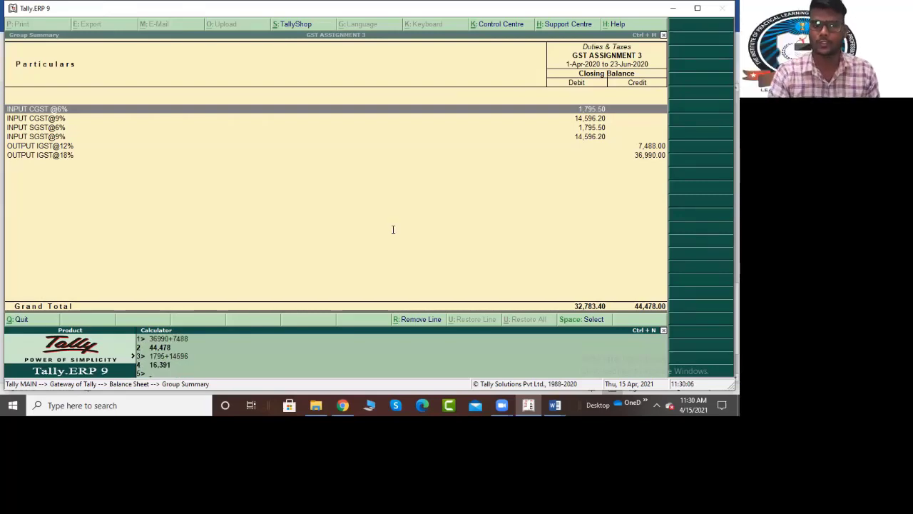
Return to the GST Rules -1 table in Word and enter 16391 as both the Input CGST and Input SGST amounts.
key(alt+Tab)
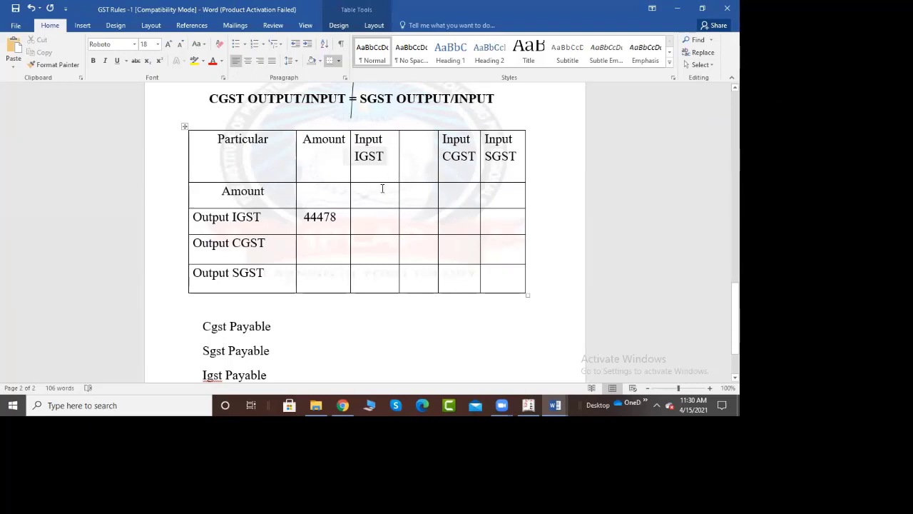
key(alt+Tab)
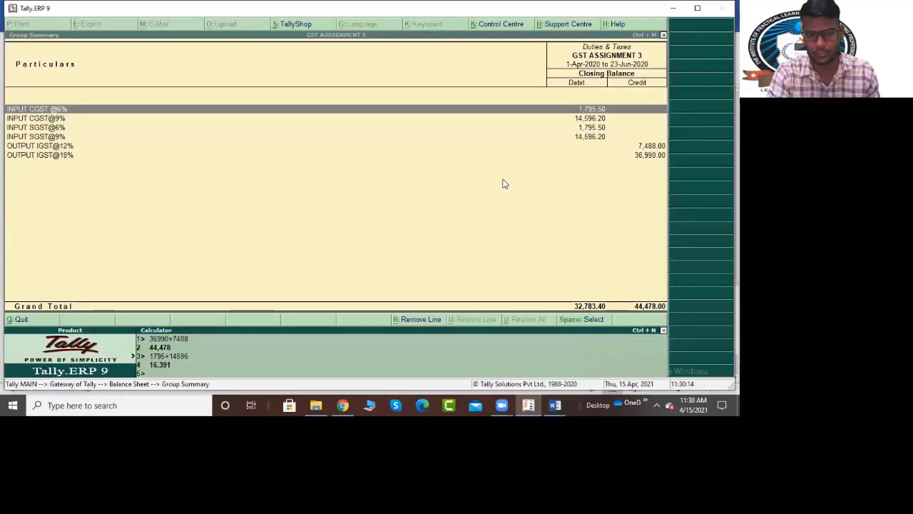
key(alt+Tab)
click(462, 195)
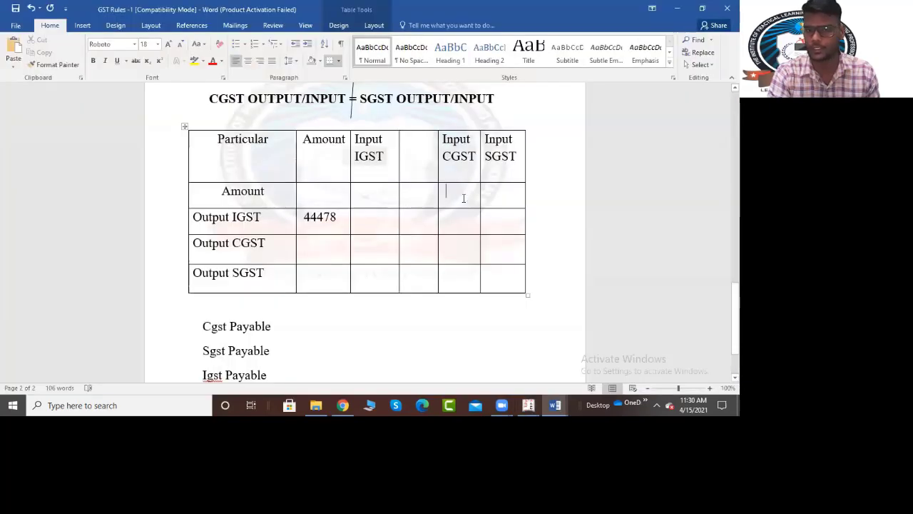
key(alt+Tab)
key(alt+Tab)
text(1)
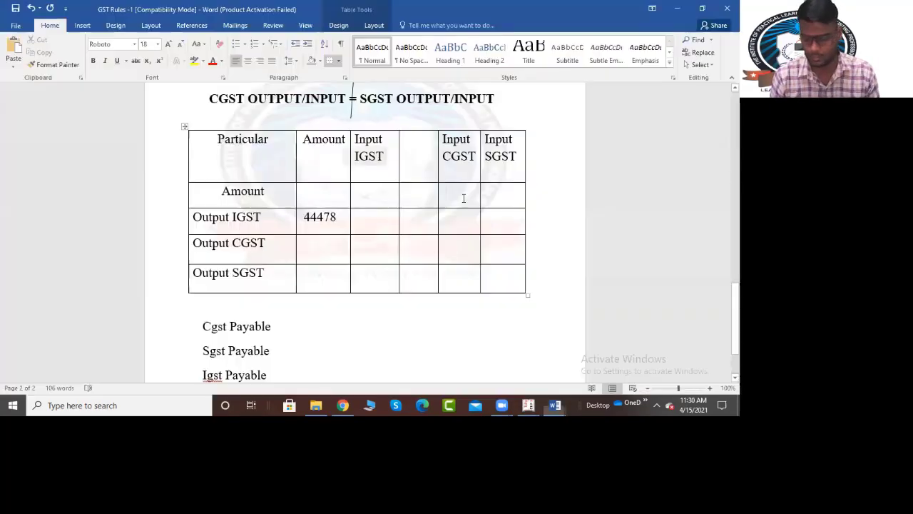
text(6391)
key(Return)
key(Tab)
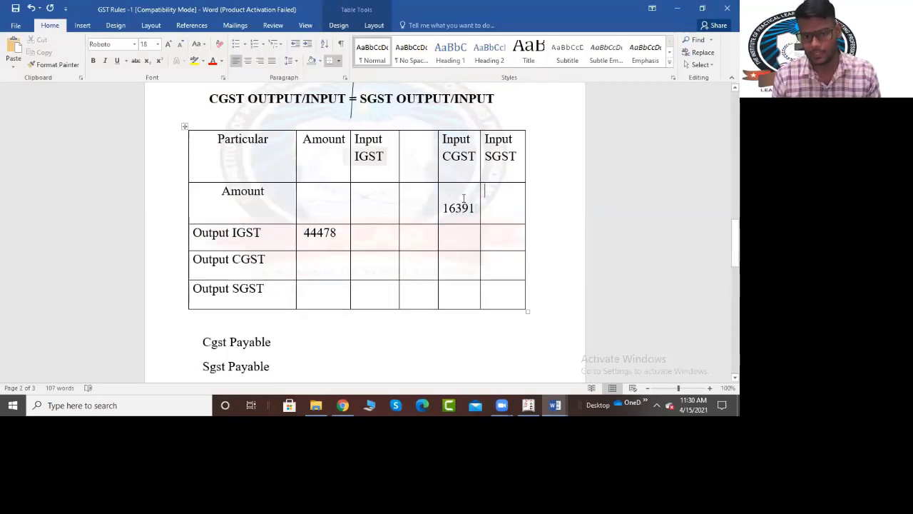
text(16391)
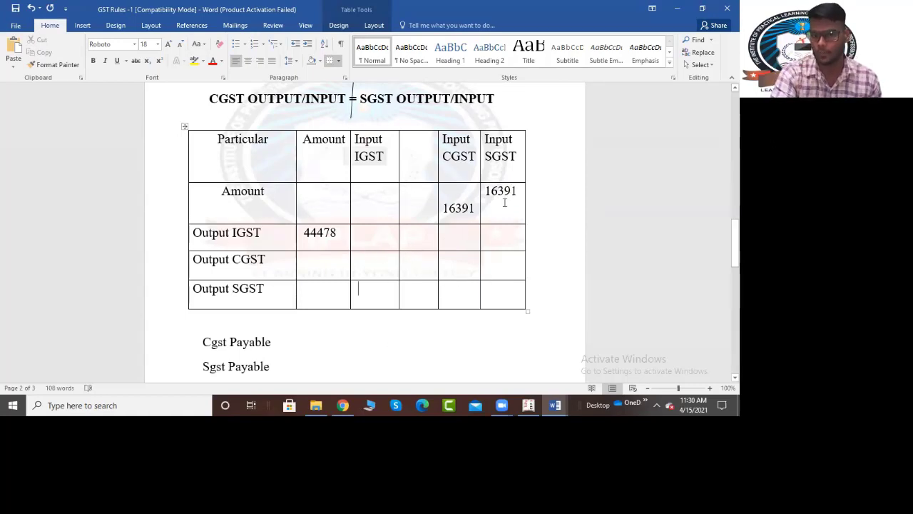
Remove the blank line above the Input CGST amount and centre the amount in its cell.
click(453, 195)
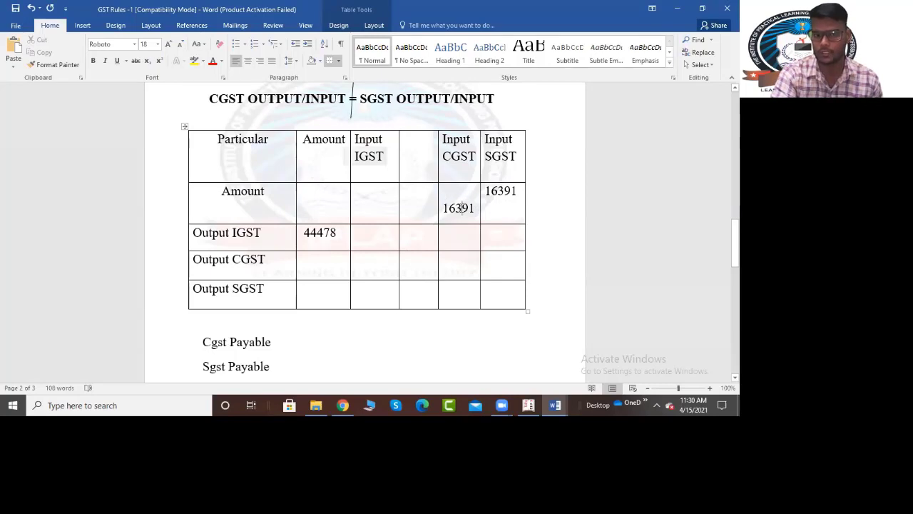
double_click(458, 208)
click(248, 64)
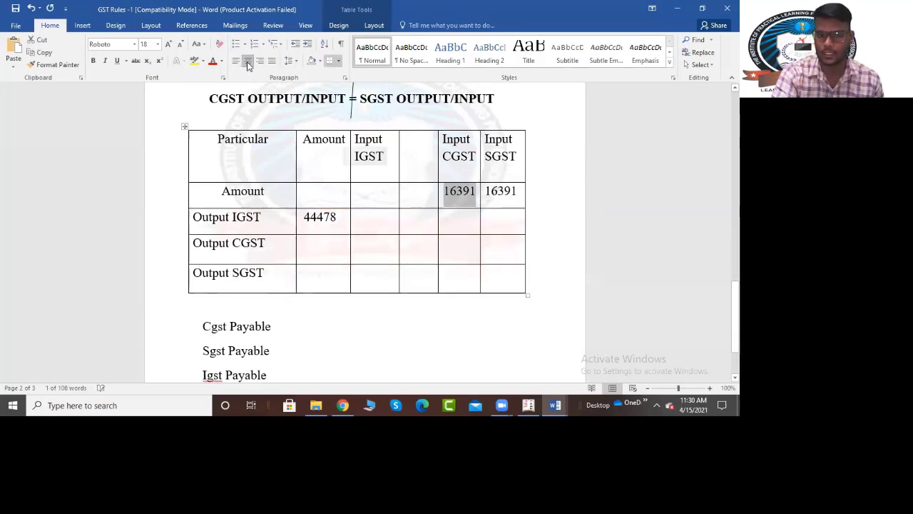
click(432, 318)
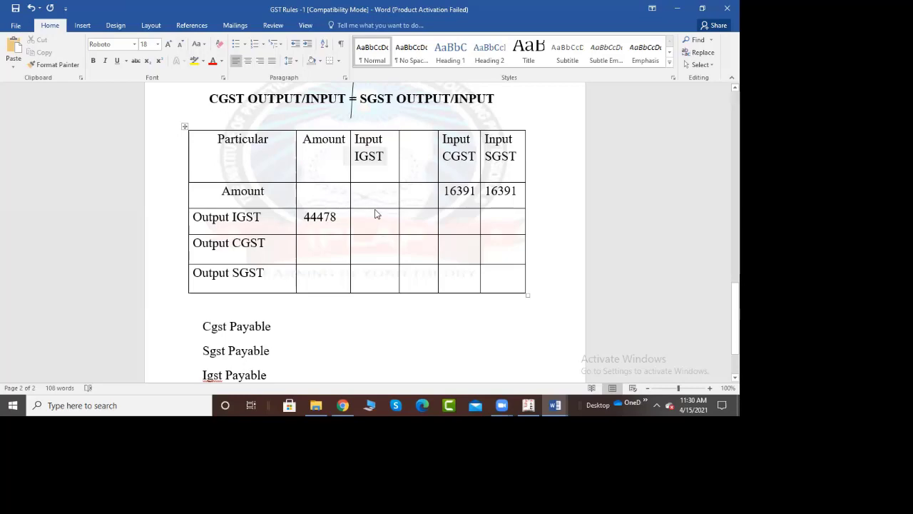
Review the GST set-off rules above the table, especially those for remaining Input CGST and Input SGST against Output IGST.
scroll(377, 222, up, 10)
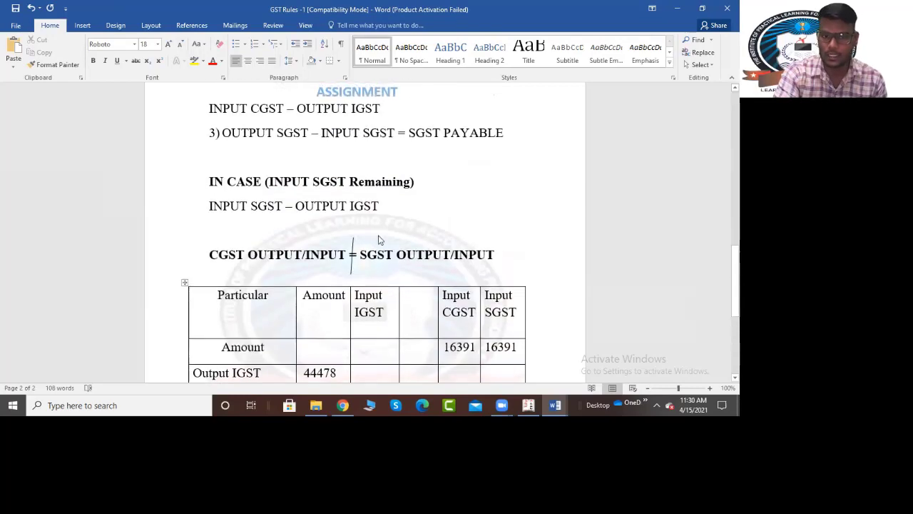
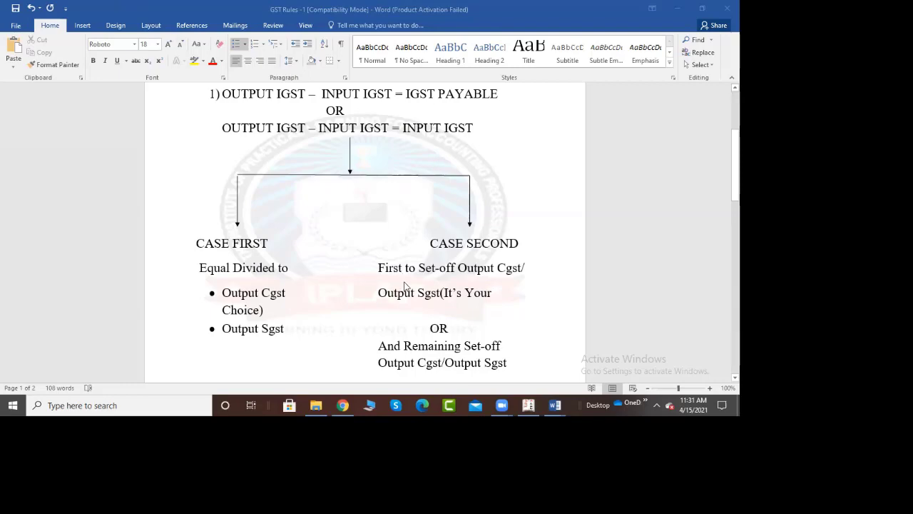
scroll(401, 308, down, 3)
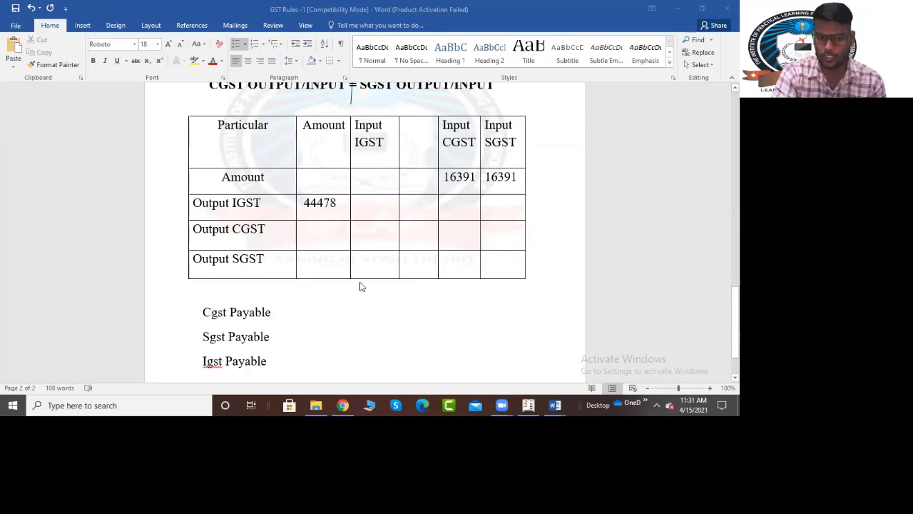
scroll(361, 286, up, 3)
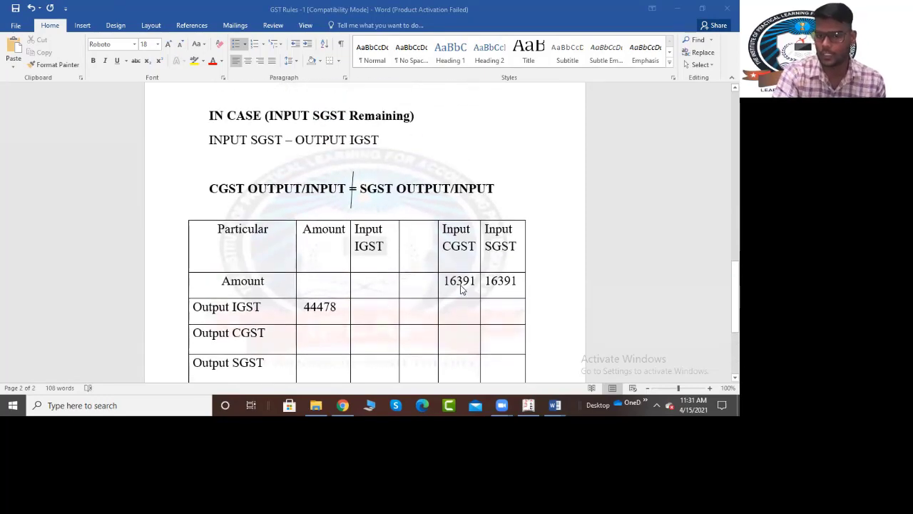
scroll(431, 323, up, 8)
scroll(400, 354, up, 3)
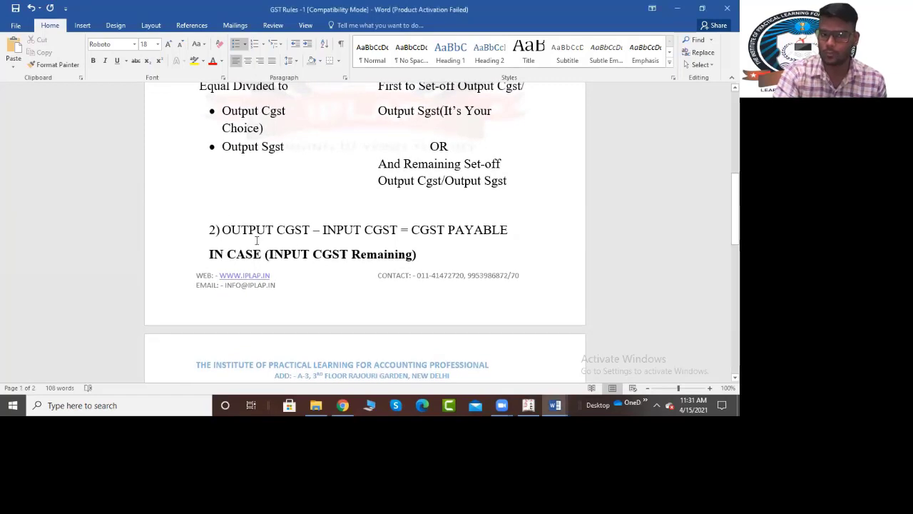
drag(324, 233, 399, 233)
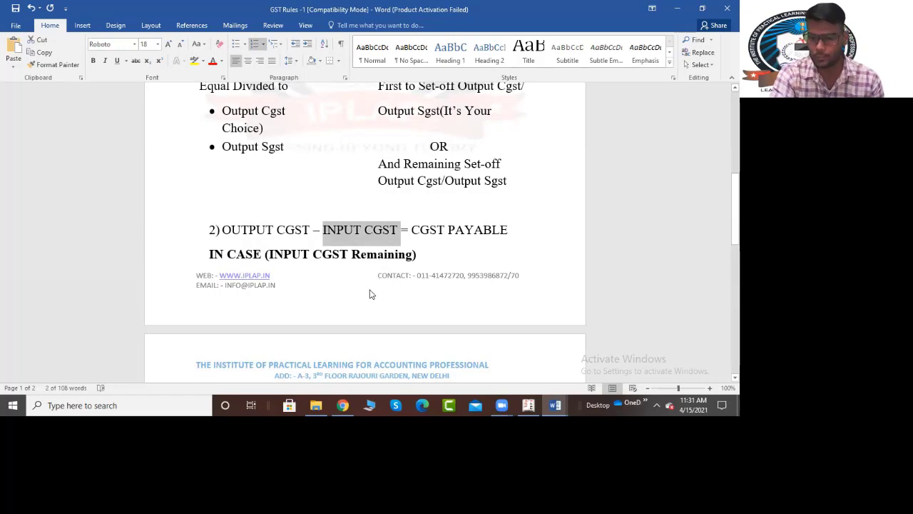
scroll(370, 231, down, 4)
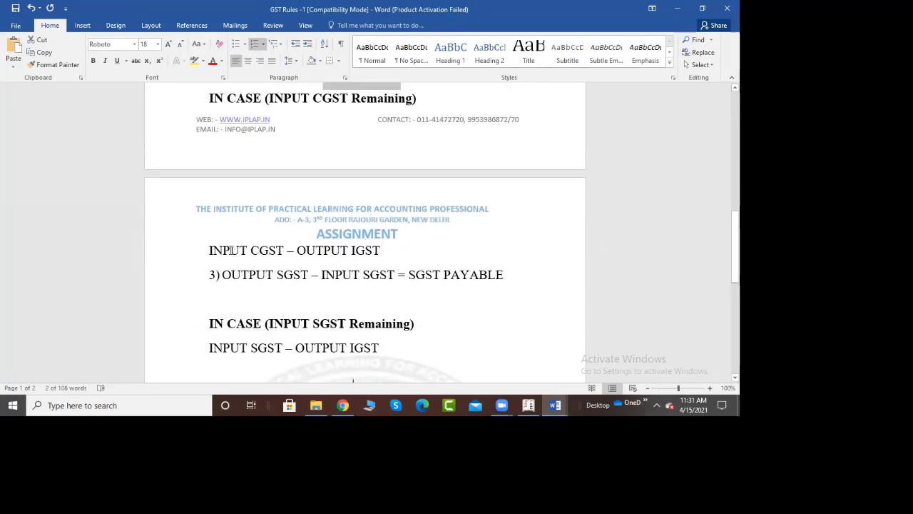
drag(209, 249, 371, 254)
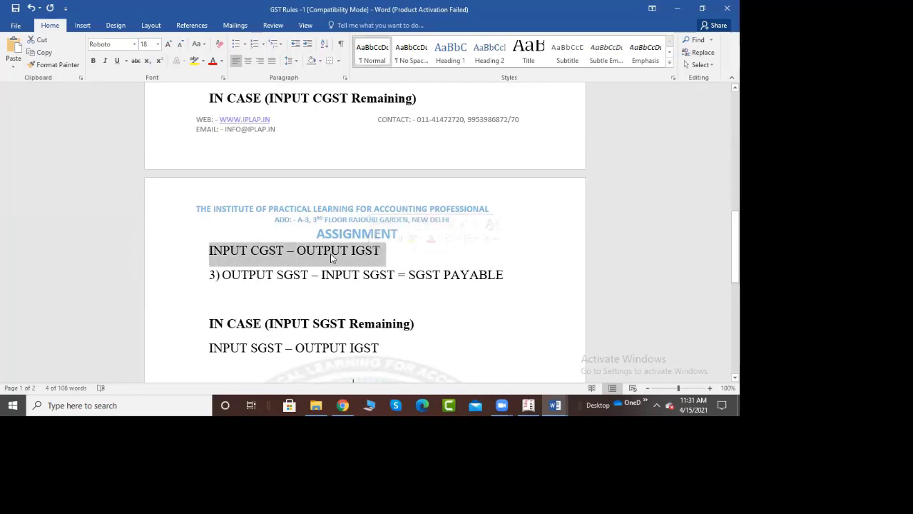
click(330, 253)
scroll(312, 225, down, 1)
scroll(312, 225, down, 3)
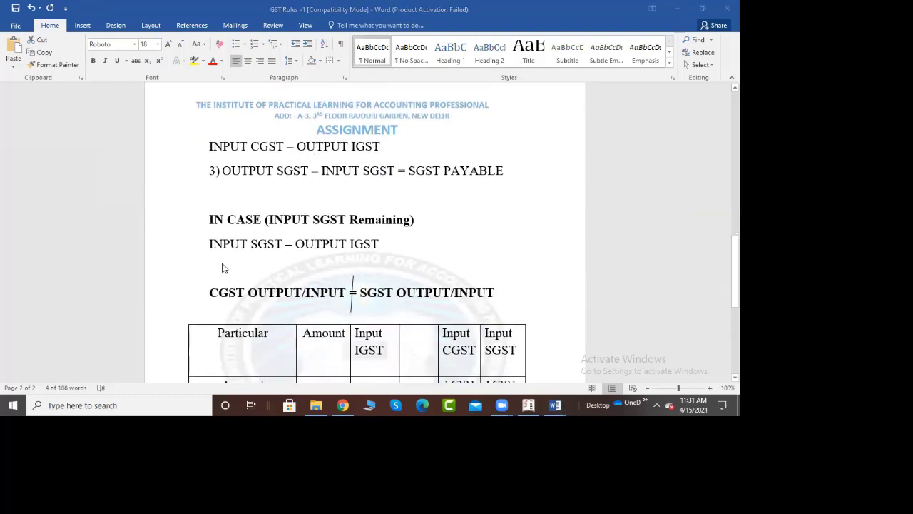
drag(209, 244, 376, 262)
scroll(376, 263, down, 6)
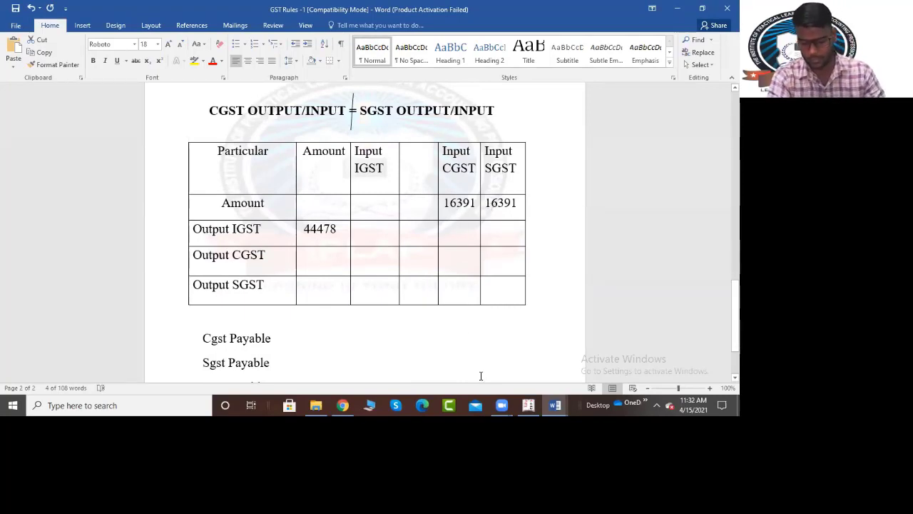
Open a new blank document and switch back to the GST Rules -1 document.
key(ctrl+n)
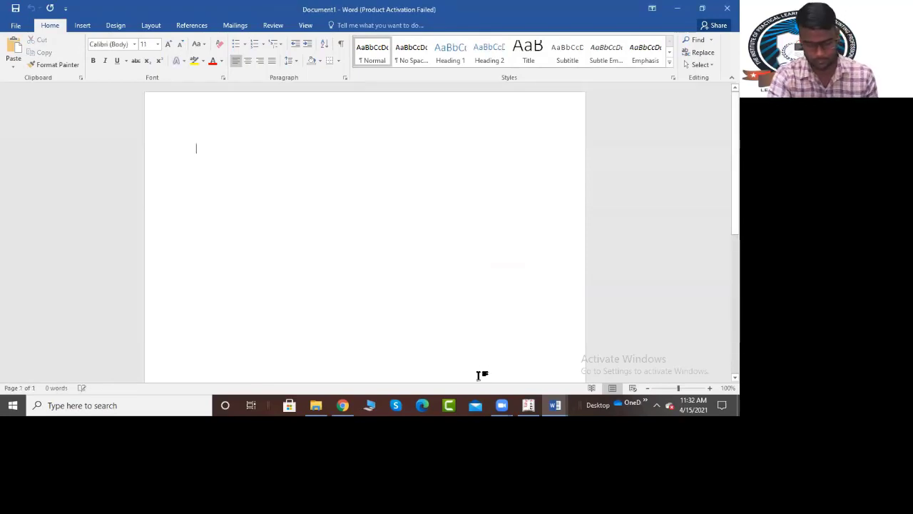
click(556, 405)
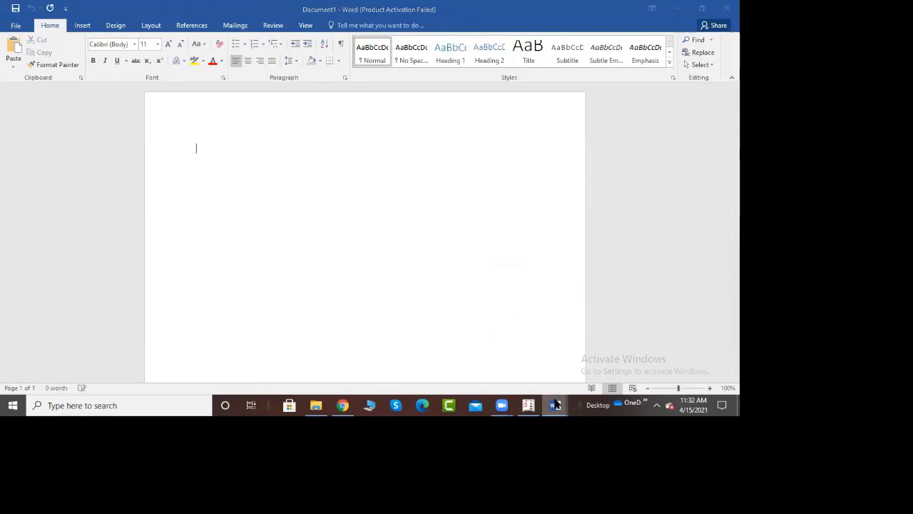
click(558, 363)
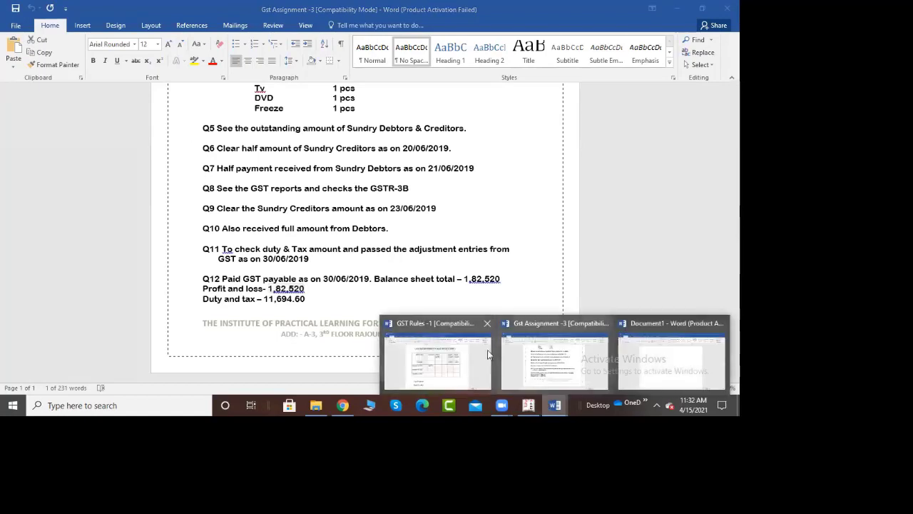
click(489, 355)
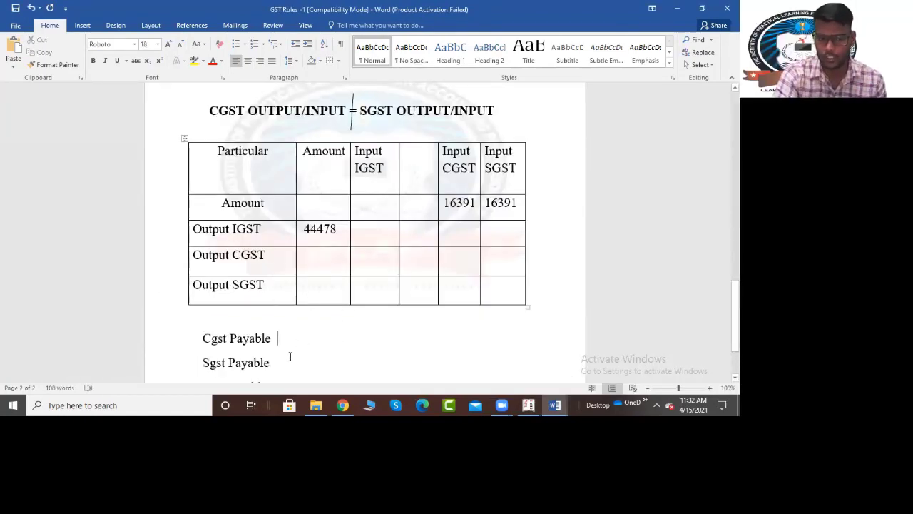
Enter 11694.60 as the Igst Payable amount below the set-off table.
scroll(290, 356, down, 1)
click(283, 333)
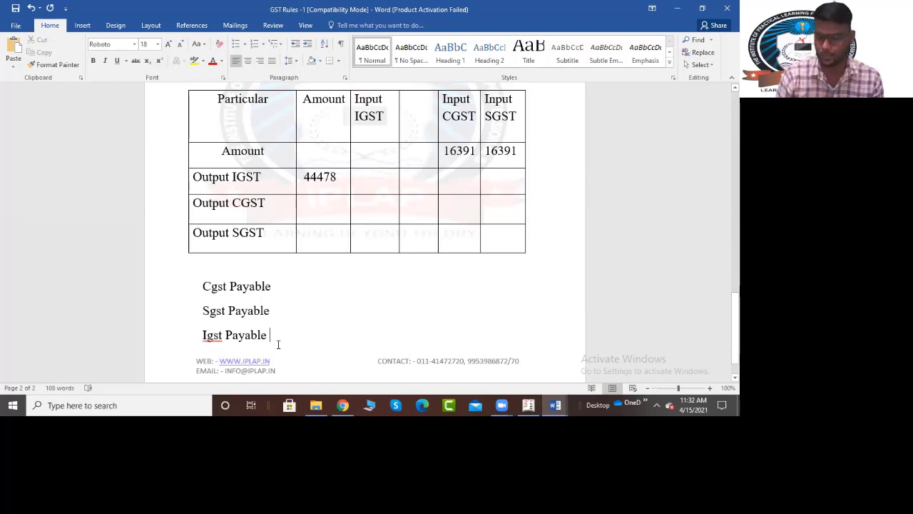
text(11)
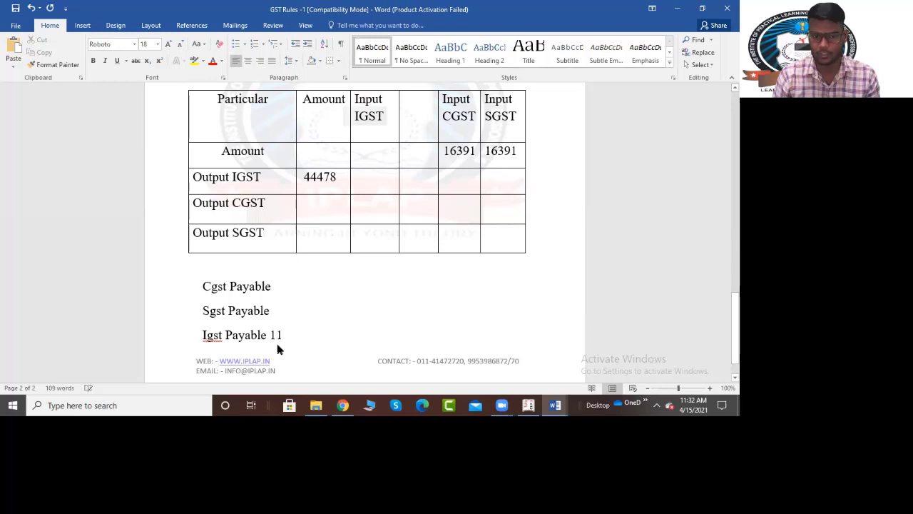
key(alt+Tab)
key(alt+Tab)
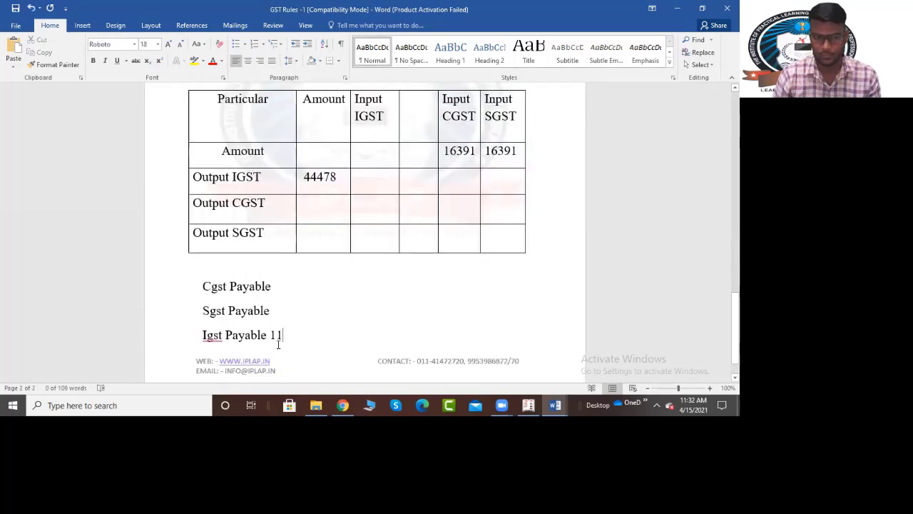
text(694.60)
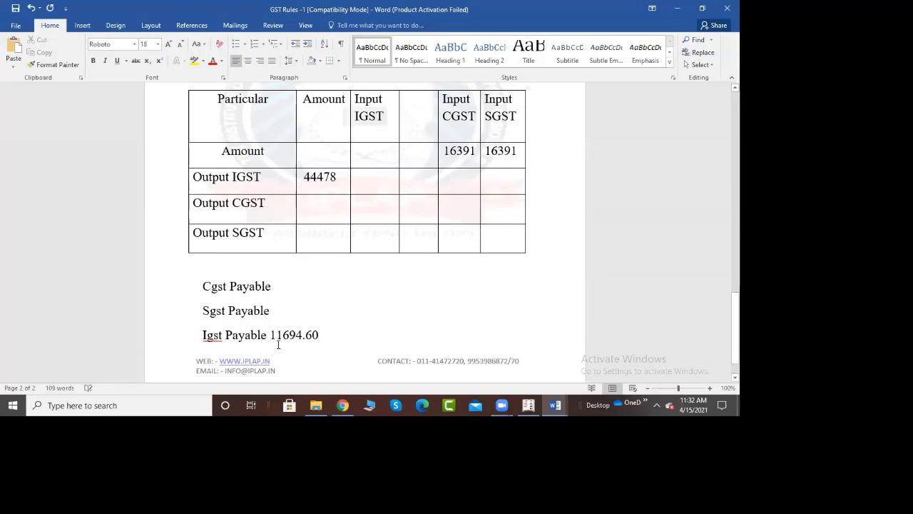
Switch to Tally and recalculate the Input CGST total in its calculator, first as 1795+14596 and with paise as 1795.50+14596.20.
key(alt+Tab)
key(alt+Tab)
key(alt+Tab)
key(alt+Tab)
key(alt+Tab)
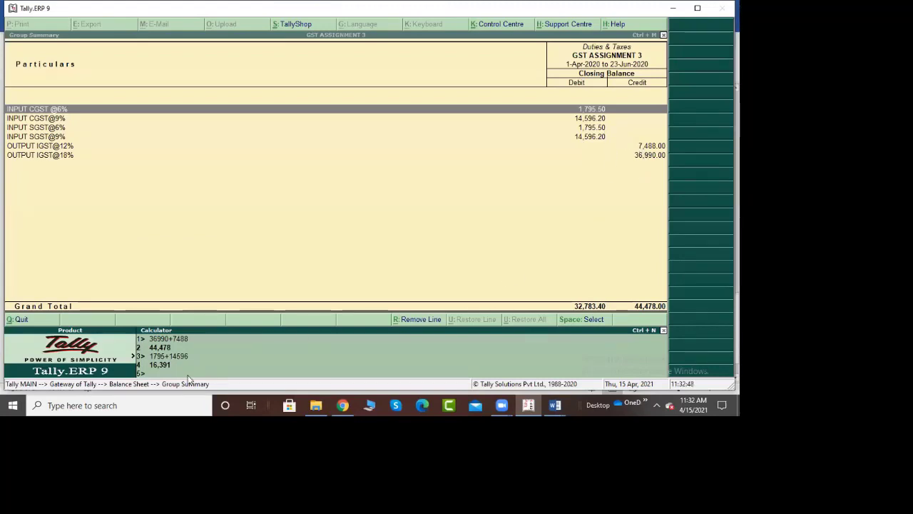
text(1795)
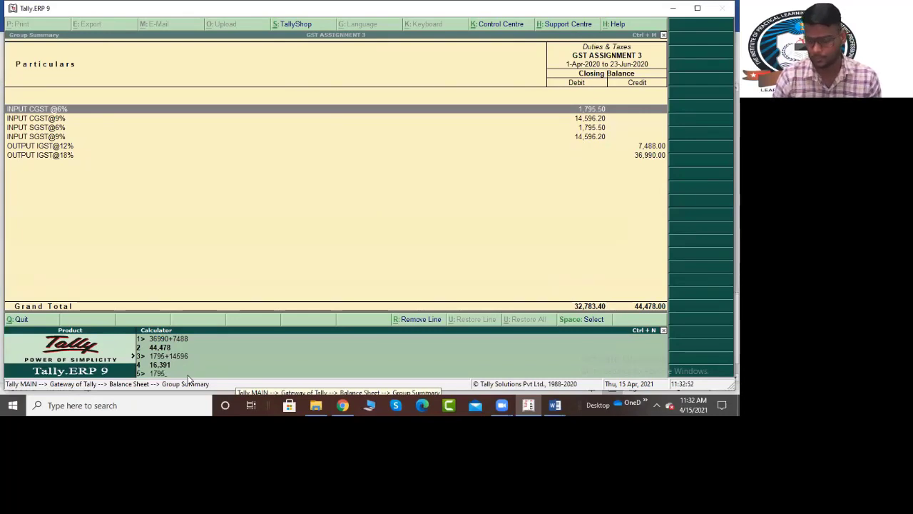
text(+)
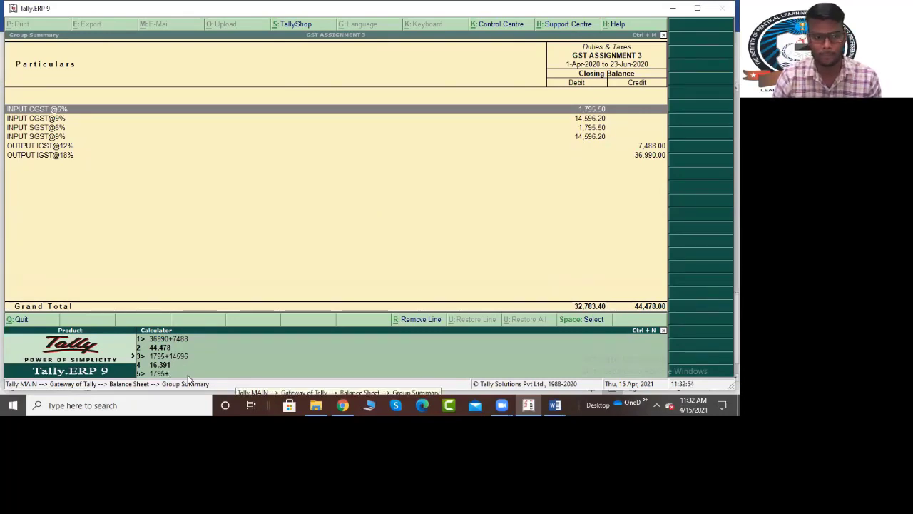
text(14)
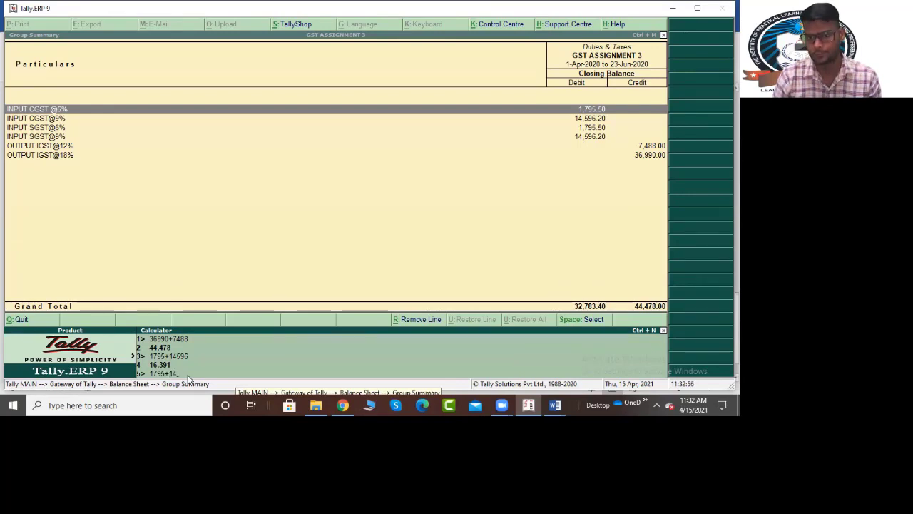
text(596)
key(Return)
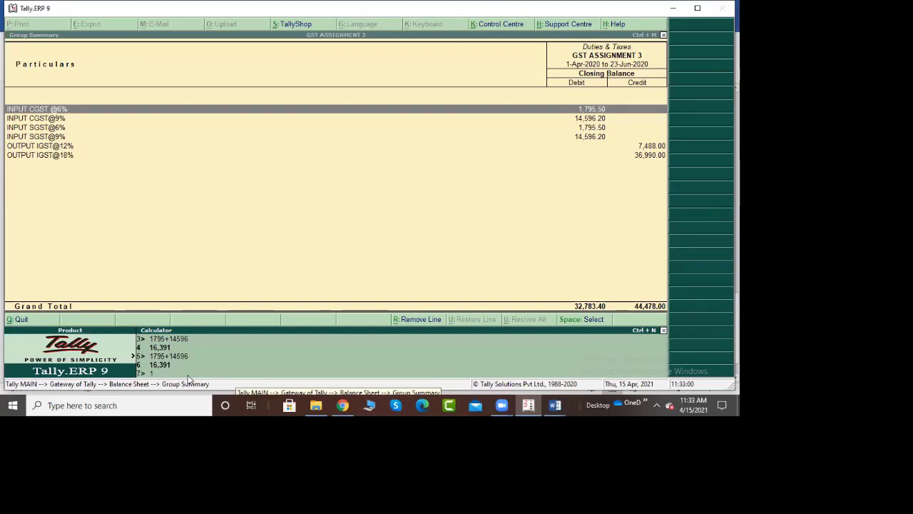
text(1795.50+14596.20)
key(Return)
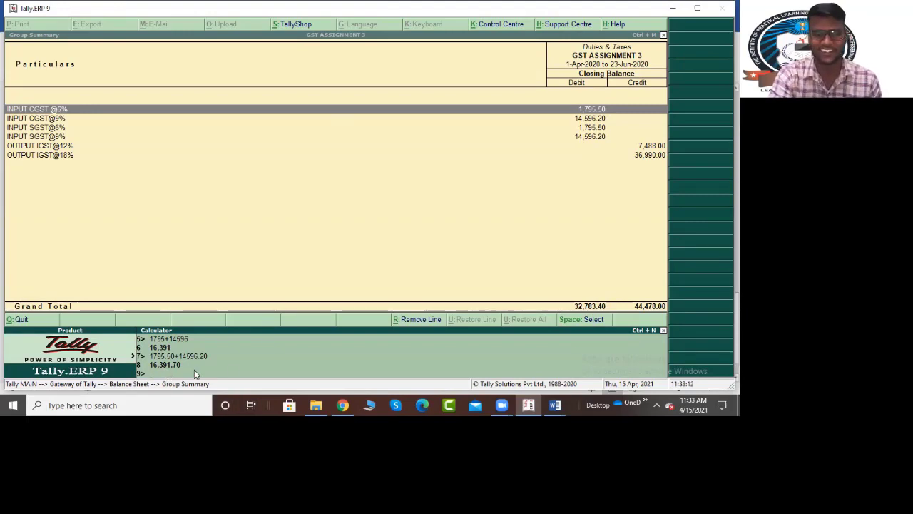
Switch to the GST Rules -1 Word document and change the Input CGST amount in the set-off table to 16391.70.
key(alt+Tab)
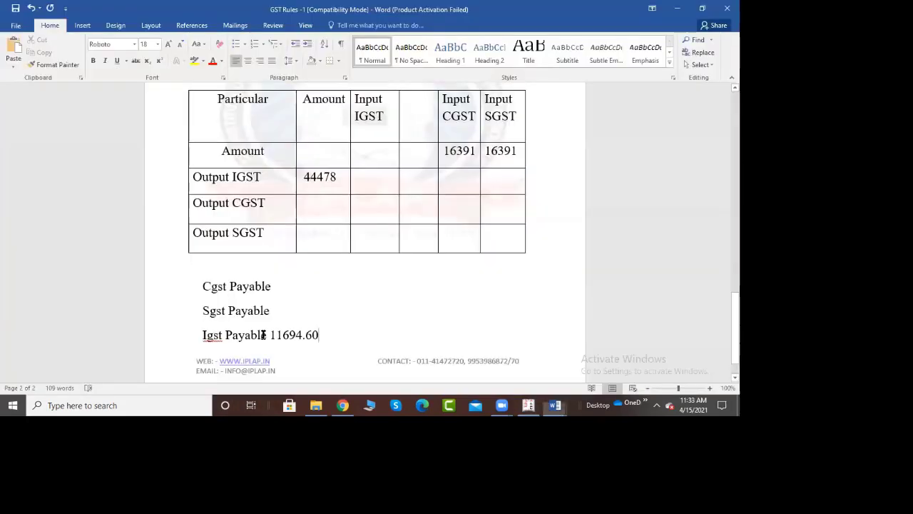
key(alt+Tab)
key(alt+Tab)
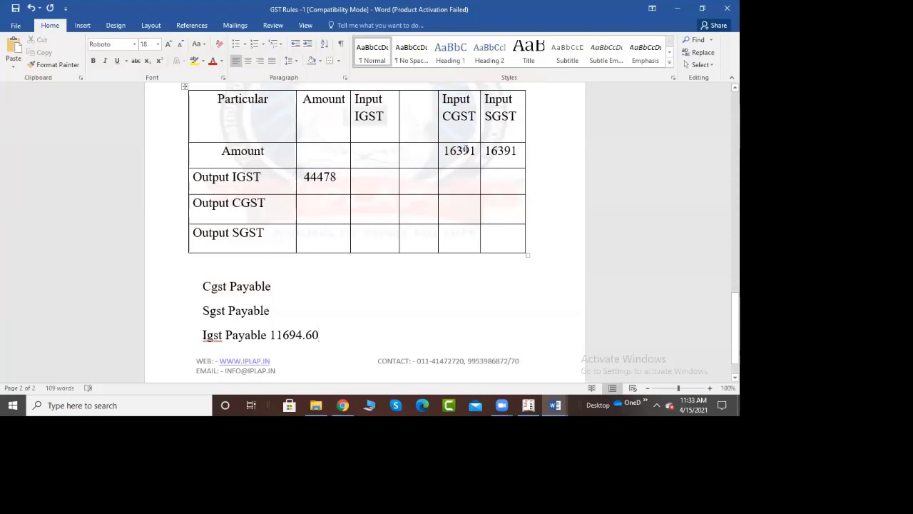
click(447, 151)
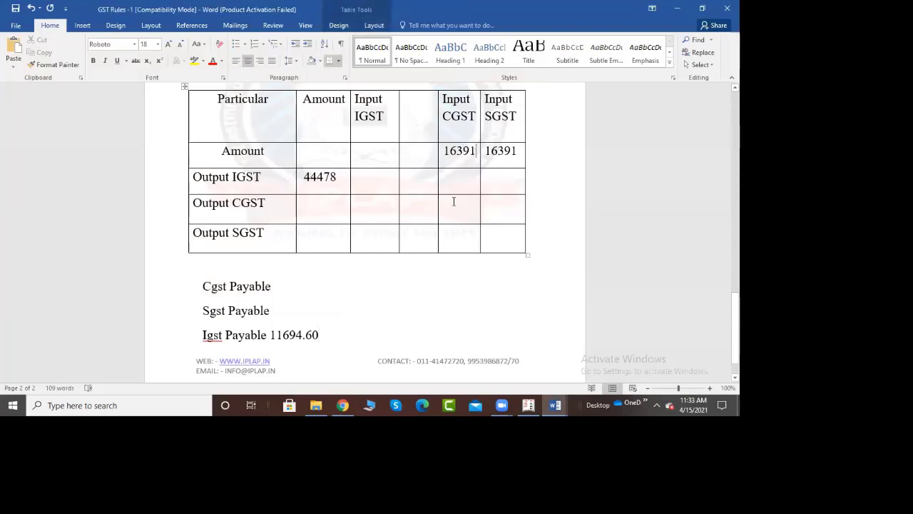
text(.)
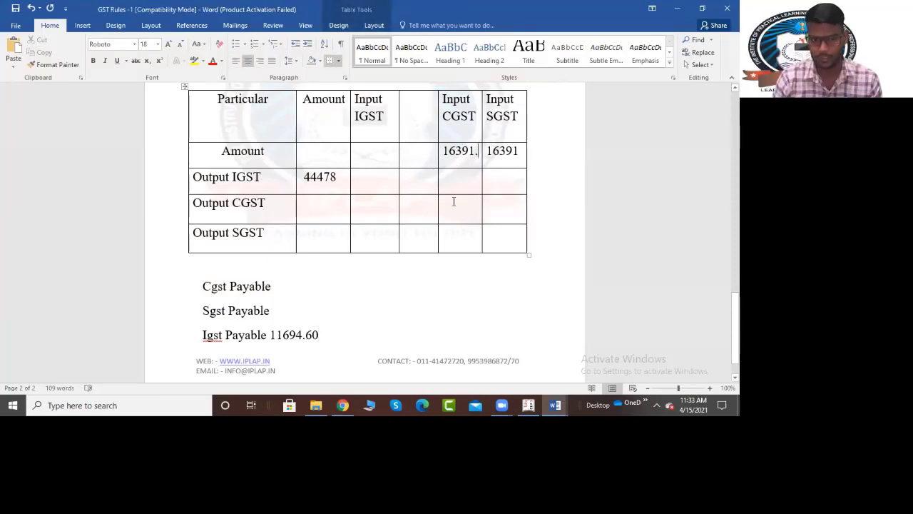
key(alt+Tab)
key(alt+Tab)
text(70)
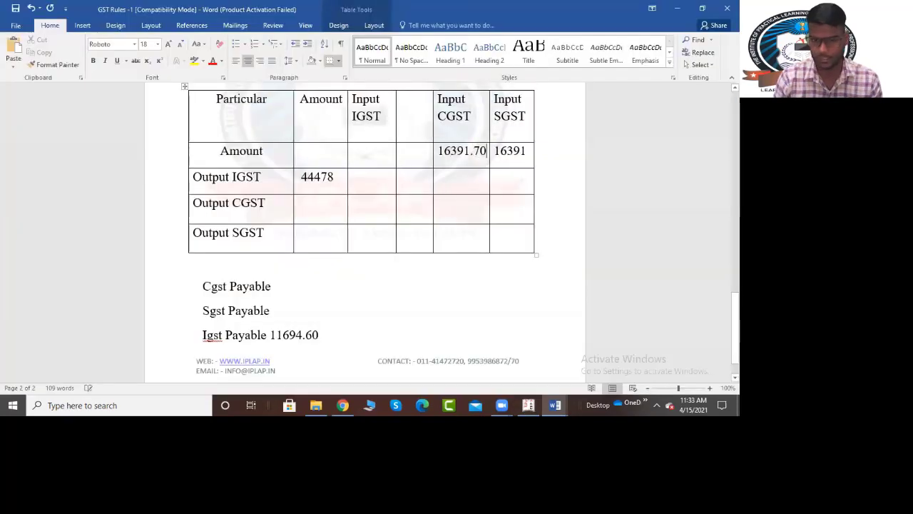
Change the Input SGST amount in the set-off table to 16391.70.
click(526, 151)
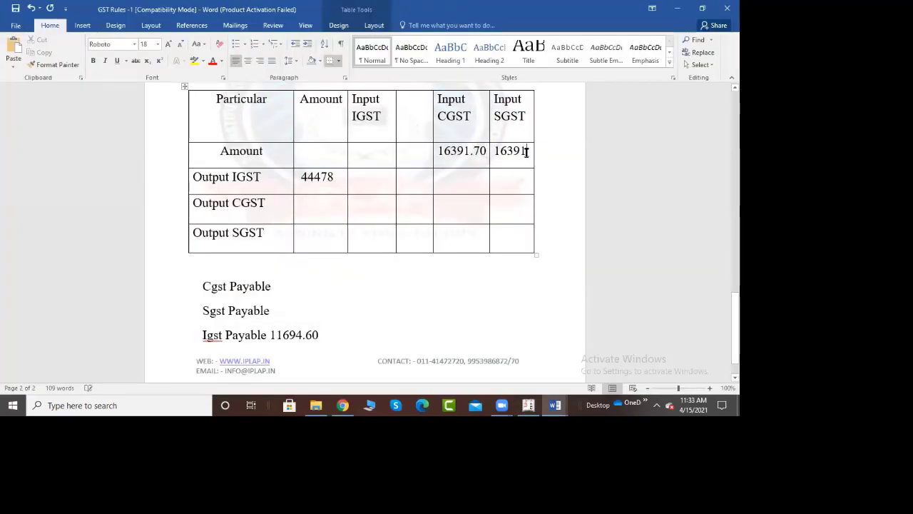
text(70)
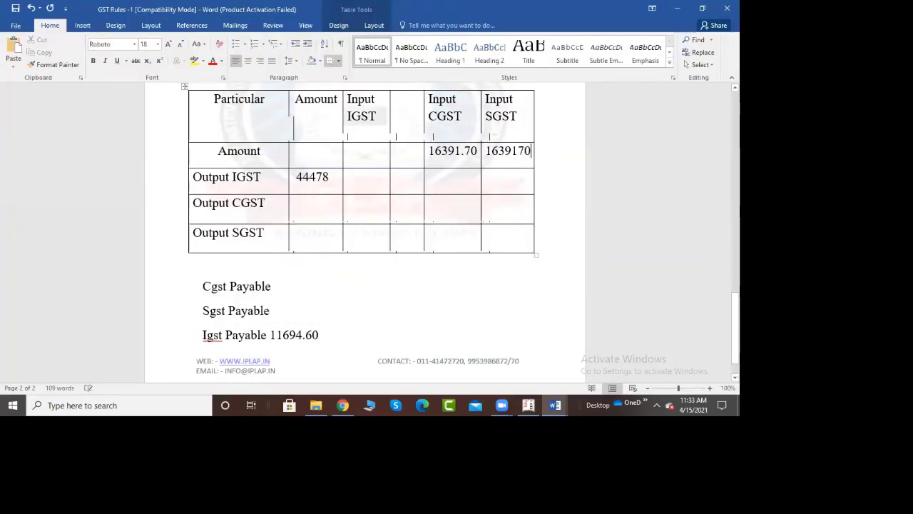
key(BackSpace)
key(BackSpace)
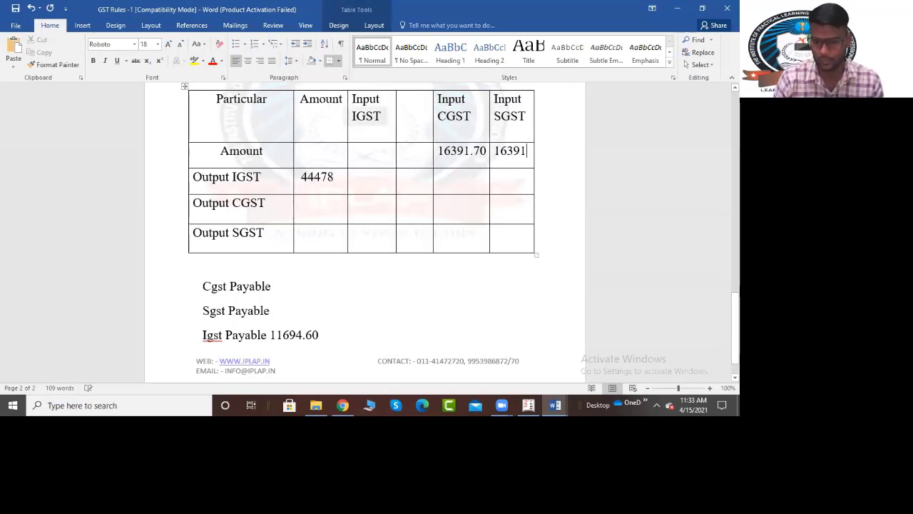
text(70)
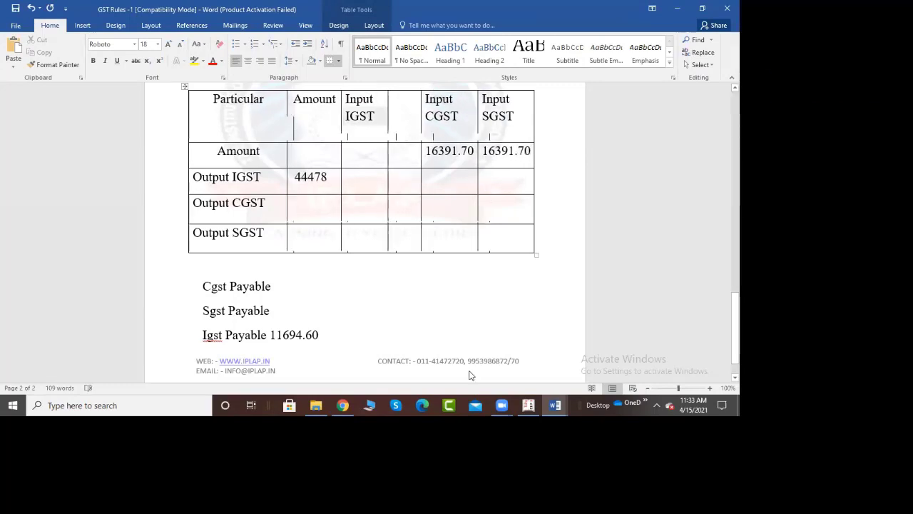
click(395, 303)
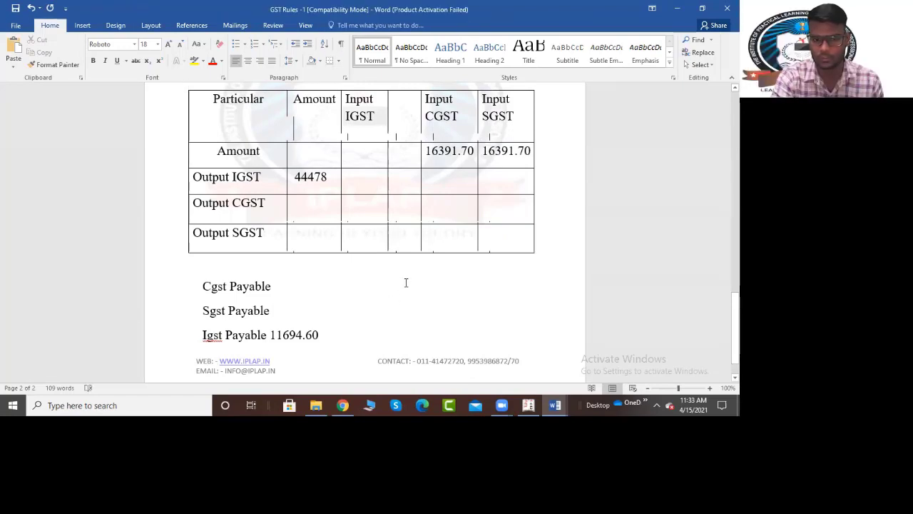
Compare the Tally duties and taxes balances with the Word set-off table and Igst Payable amount, and review the GST rules.
click(528, 404)
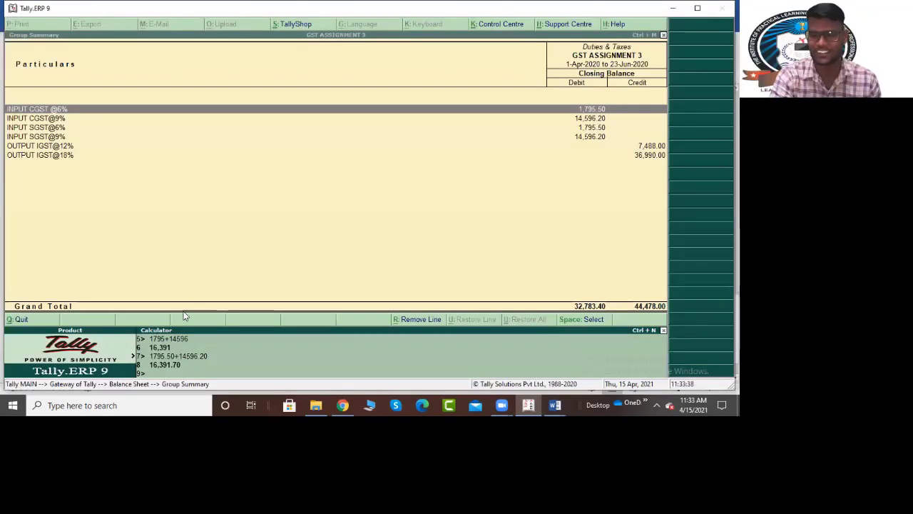
key(alt+Tab)
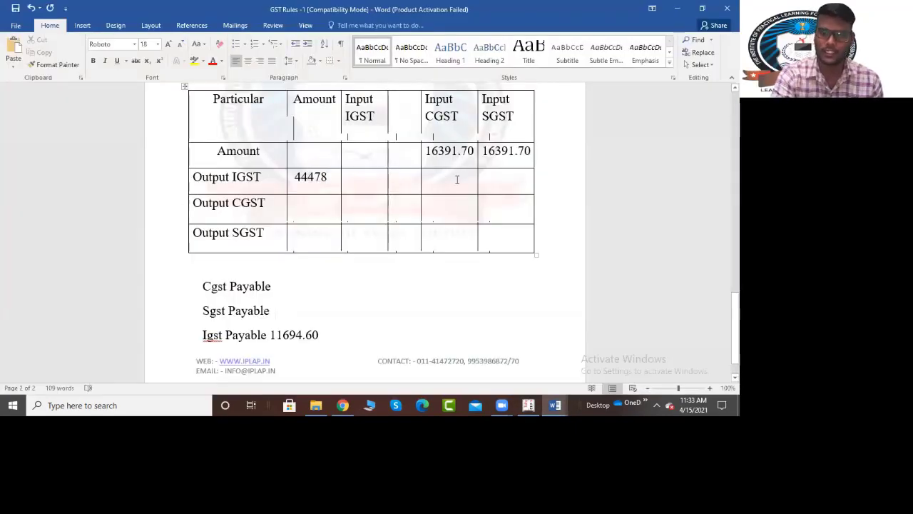
key(alt+Tab)
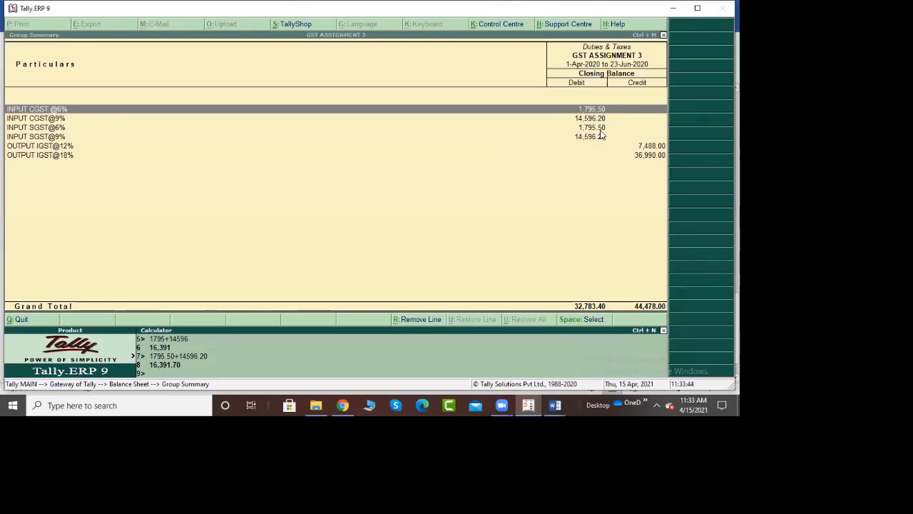
key(alt+Tab)
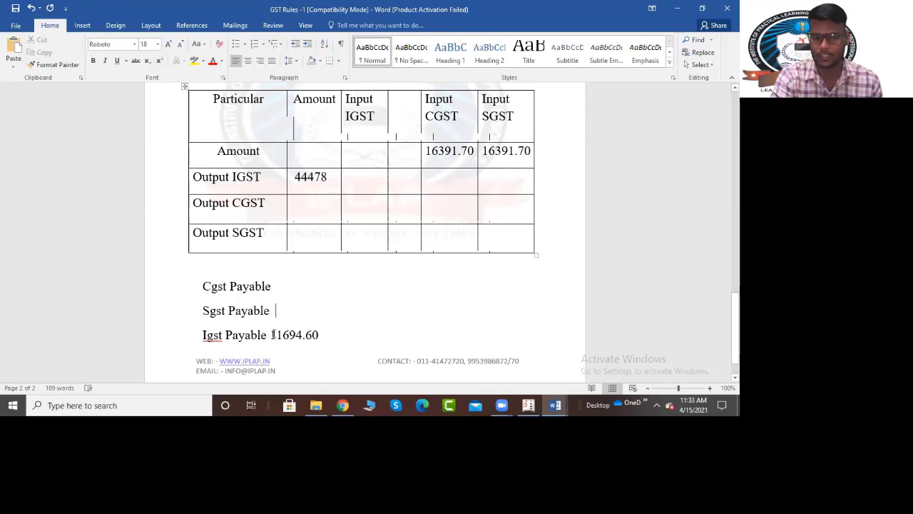
drag(273, 332, 333, 325)
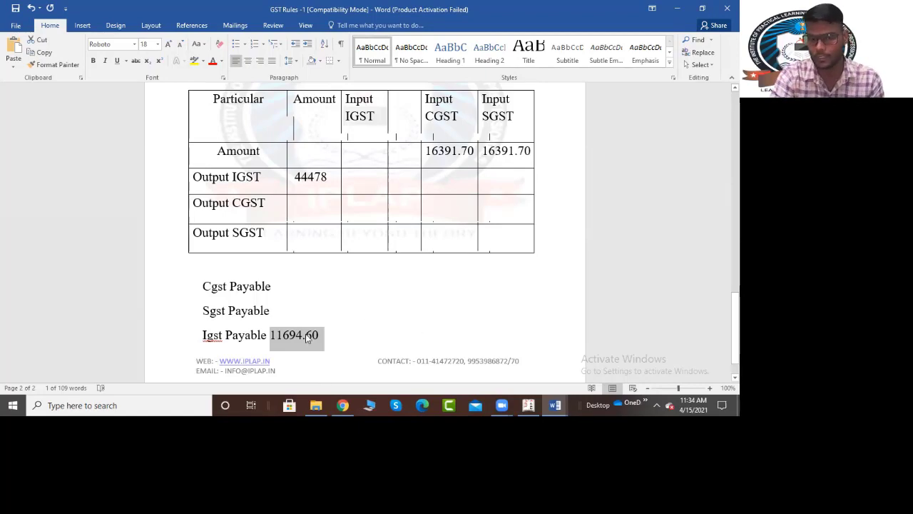
scroll(307, 337, up, 20)
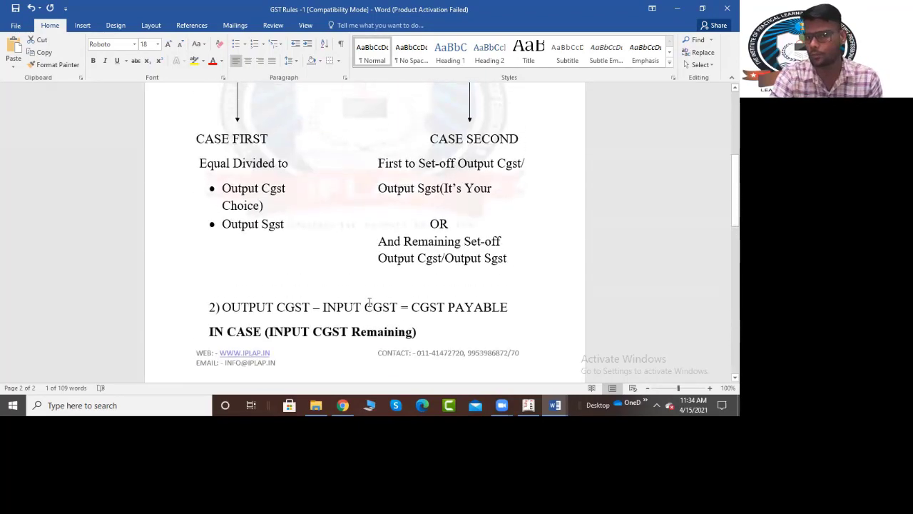
scroll(369, 299, up, 1)
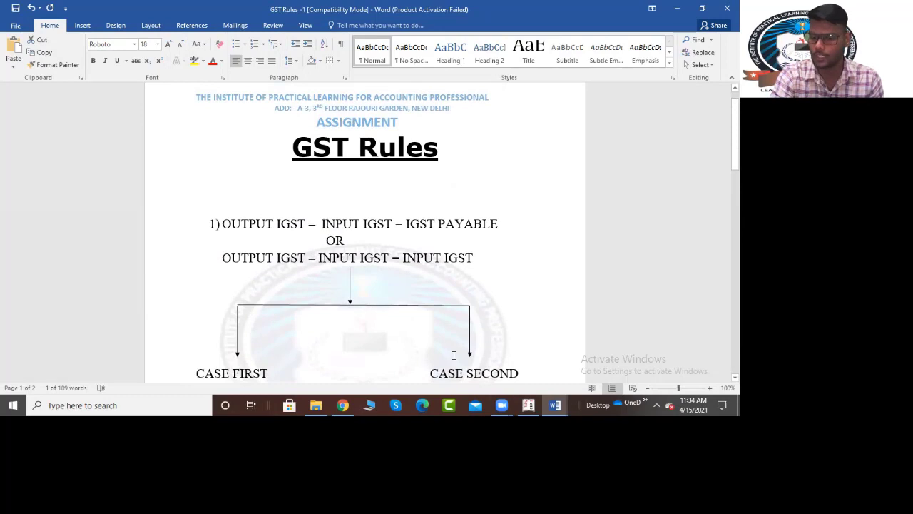
Switch to Tally, leave the Group Summary report and start a new Journal voucher.
click(528, 405)
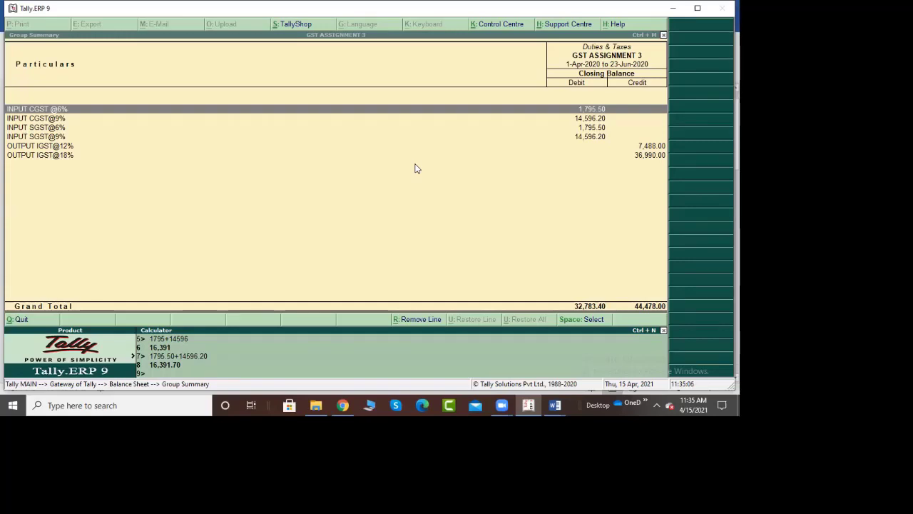
key(ctrl+m)
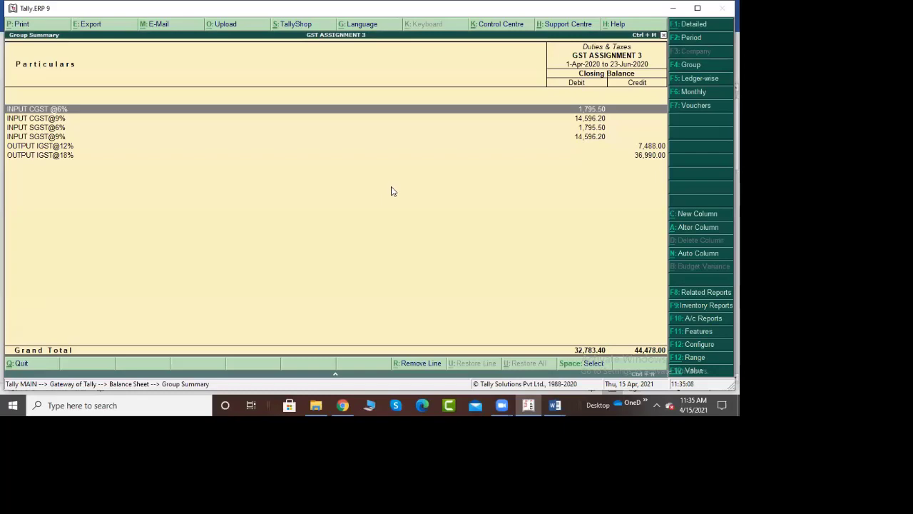
key(Escape)
key(Escape)
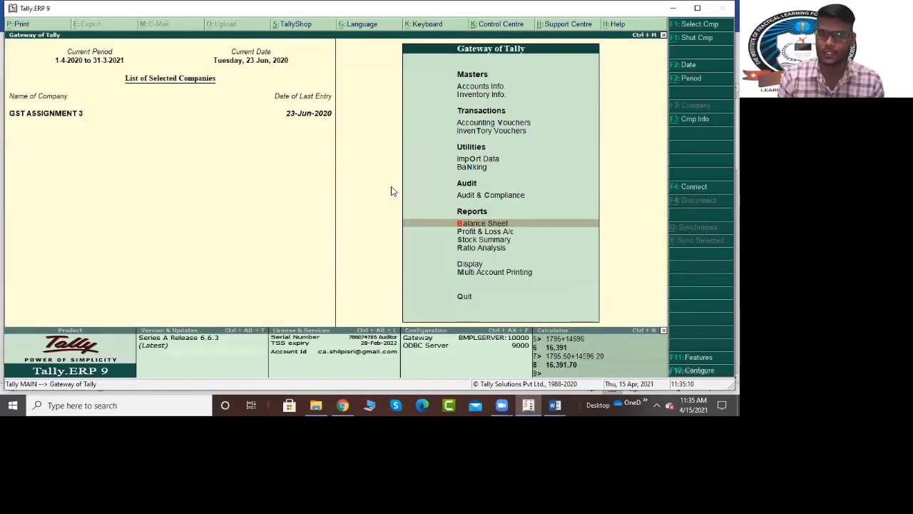
key(v)
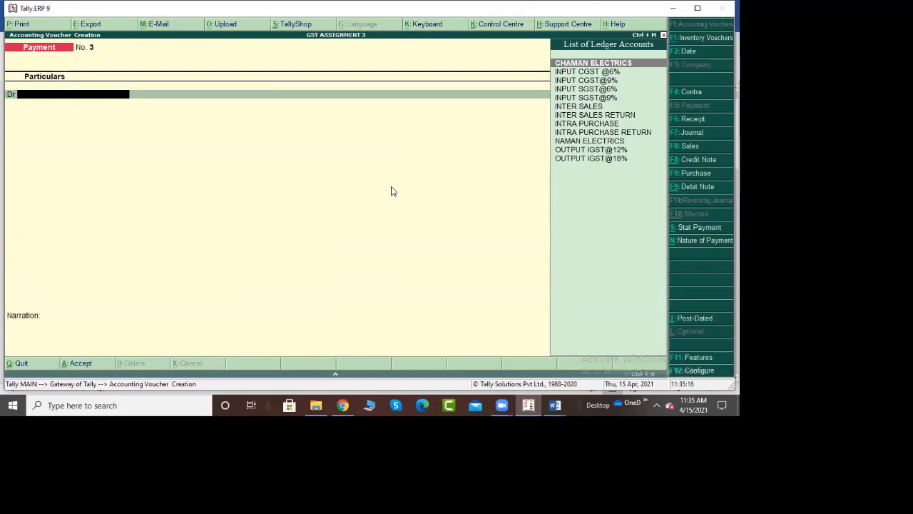
key(F7)
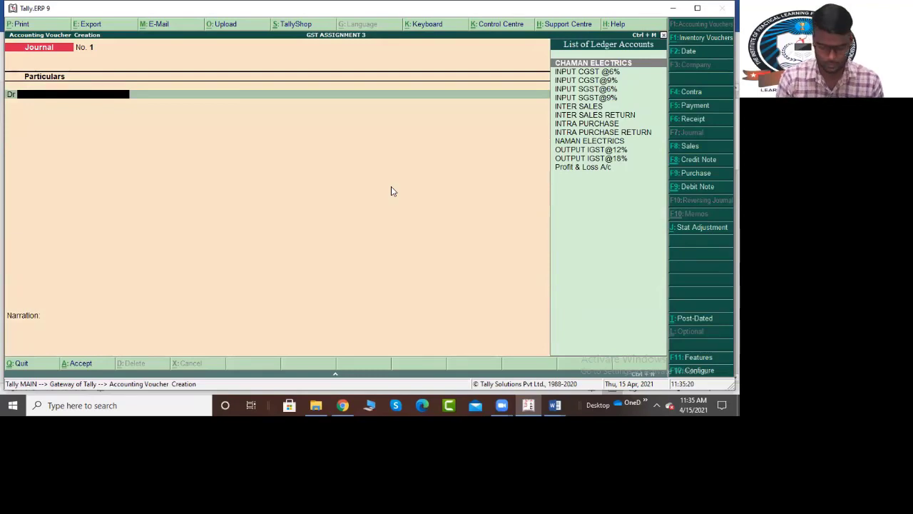
Set the journal's statutory adjustment to GST, Decrease of Tax Liability, with Adjustment Against Credit as the additional details.
key(alt+j)
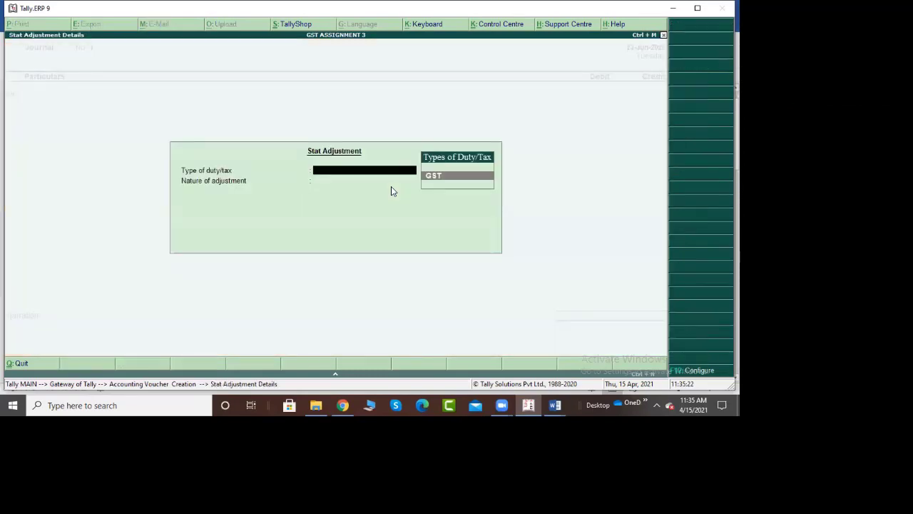
key(Return)
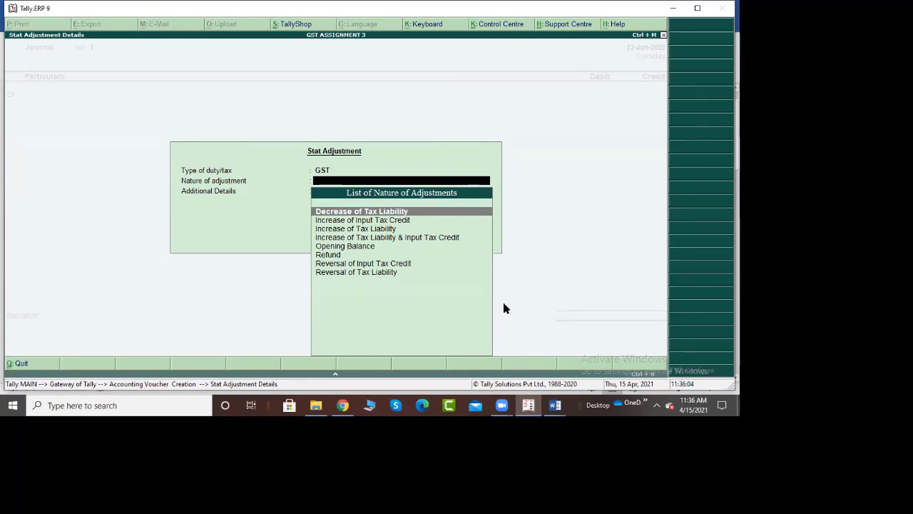
key(Return)
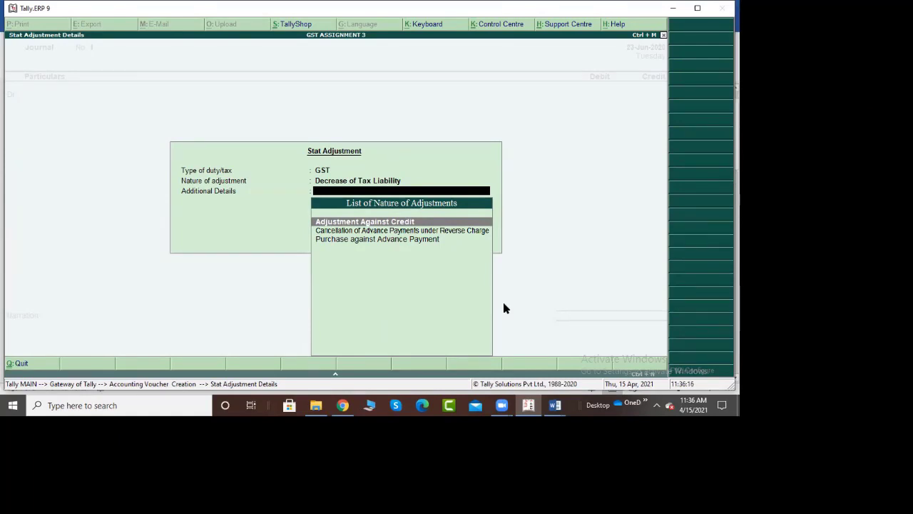
key(Return)
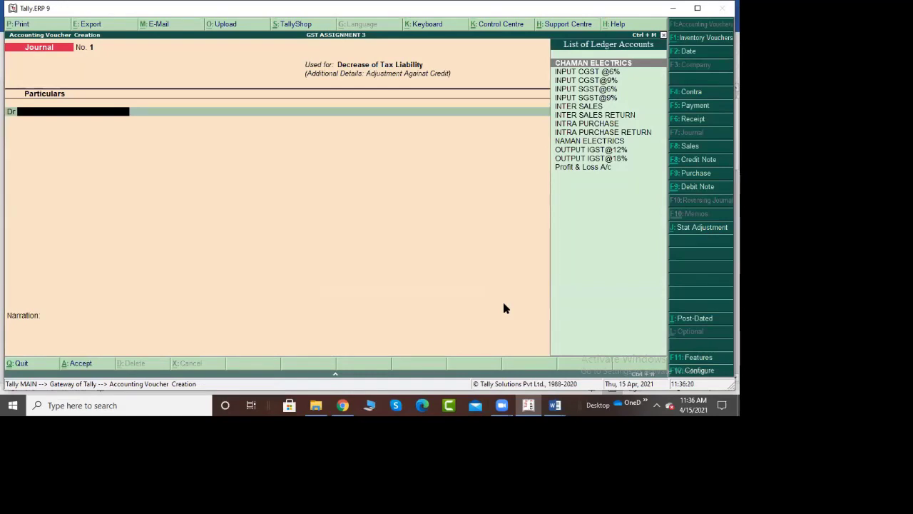
Debit the OUTPUT IGST@18% ledger with 36,990 in the journal voucher, keeping the 18 % rate.
text(Out)
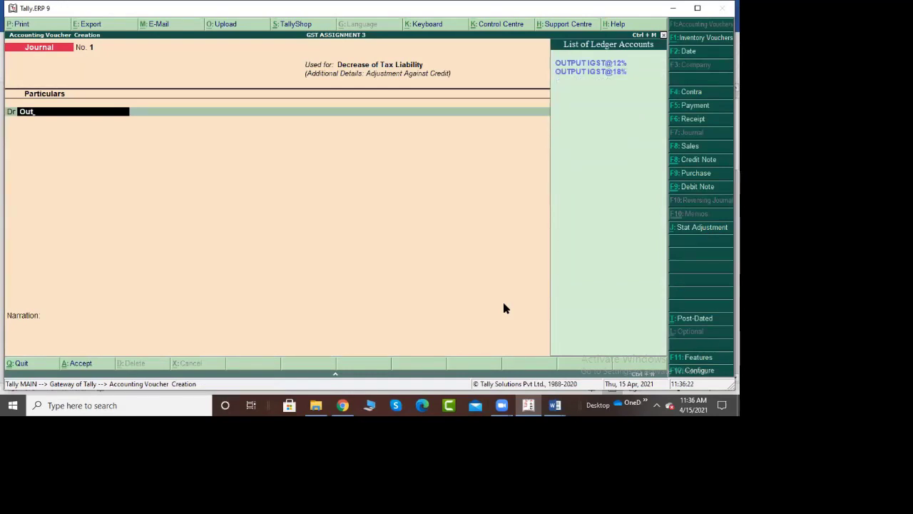
key(Down)
key(Return)
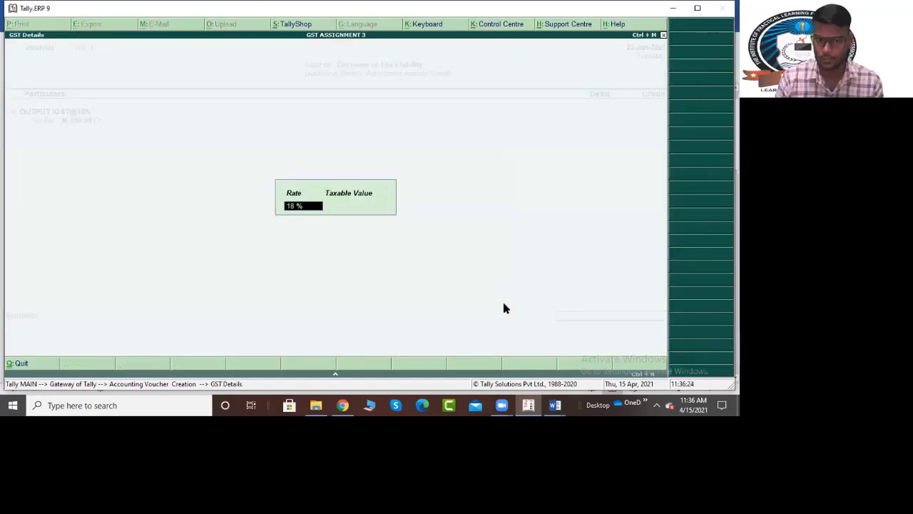
key(Return)
key(Return)
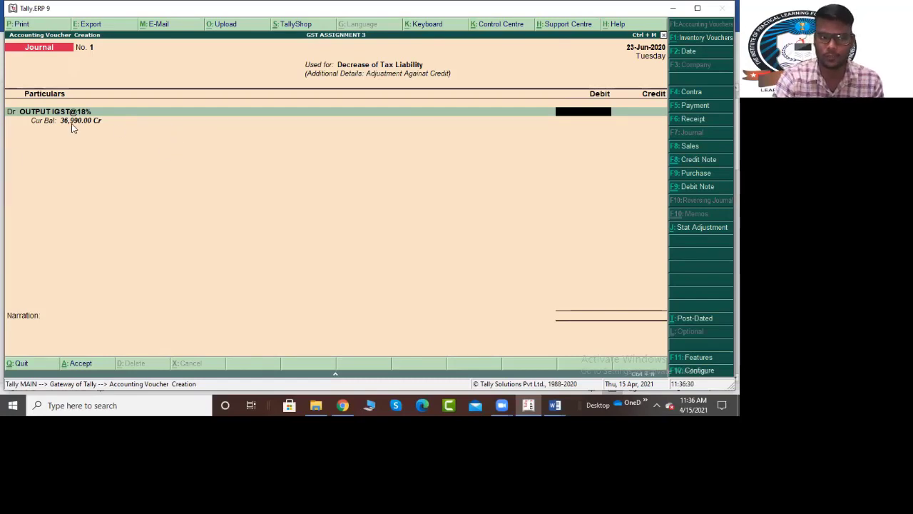
text(36,990)
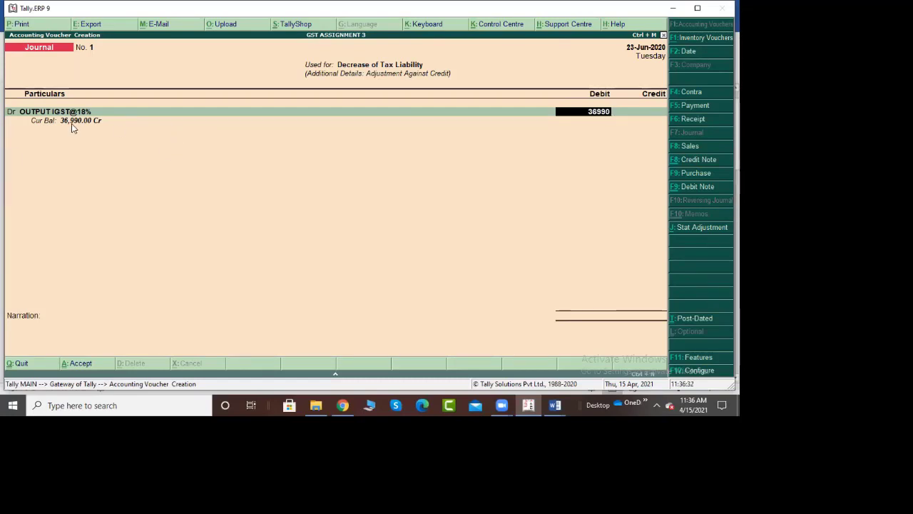
key(Return)
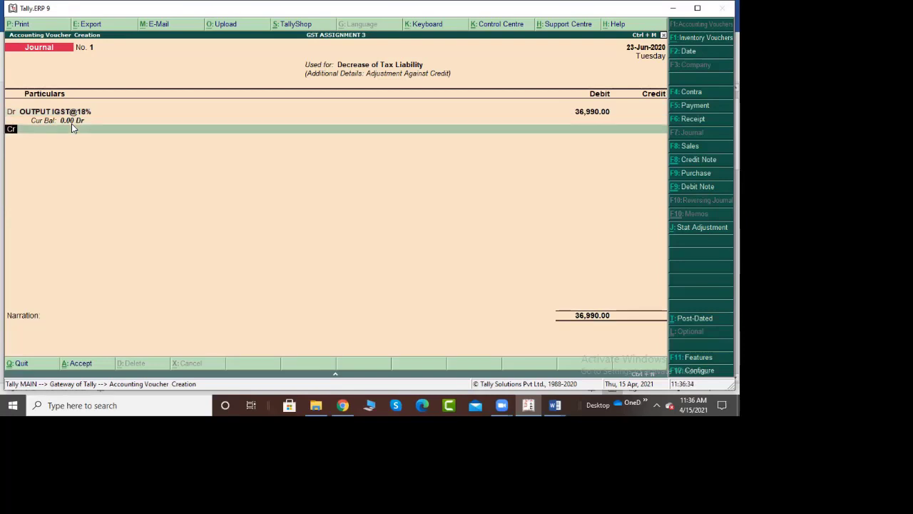
Add a second debit line for the OUTPUT IGST@12% ledger with 7,488.
key(d)
key(Return)
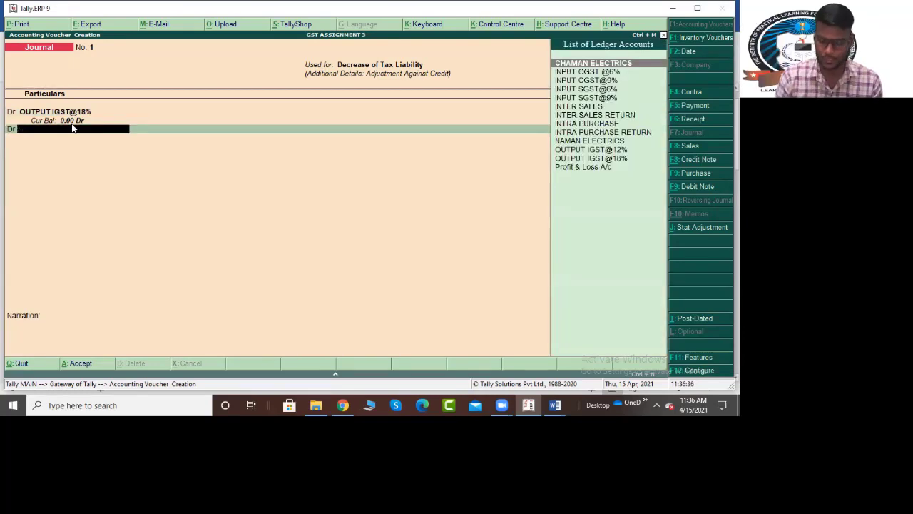
text(Out)
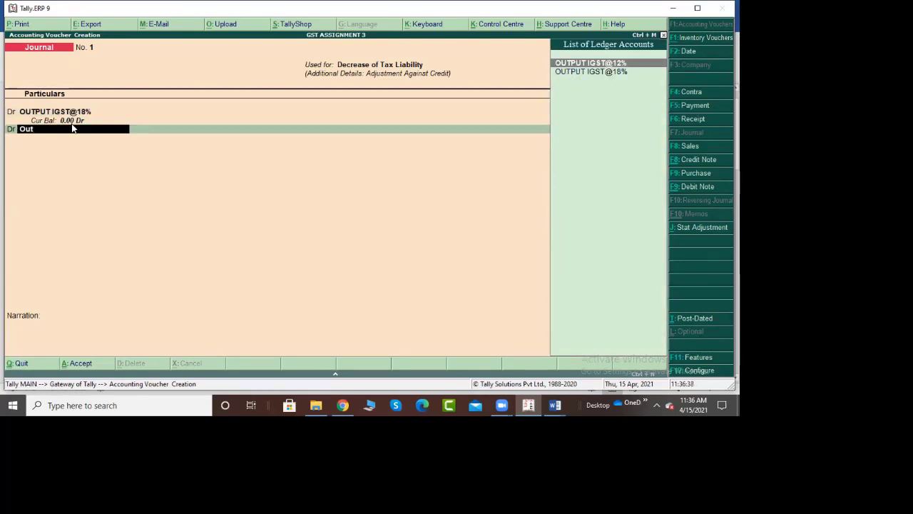
key(Return)
key(Return)
key(Return)
text(7,488)
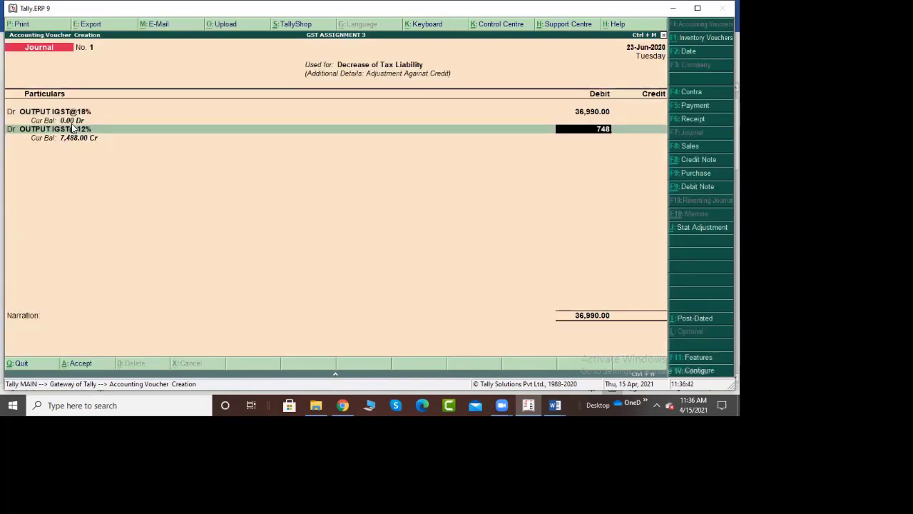
key(Return)
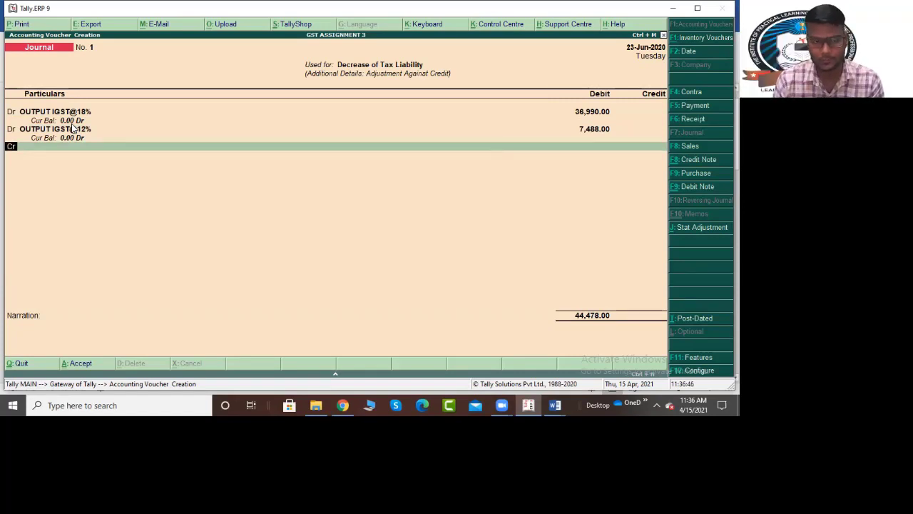
Credit the INPUT CGST@9% ledger with 14,596.20, calculating the amount as 44478-29881.80.
key(Return)
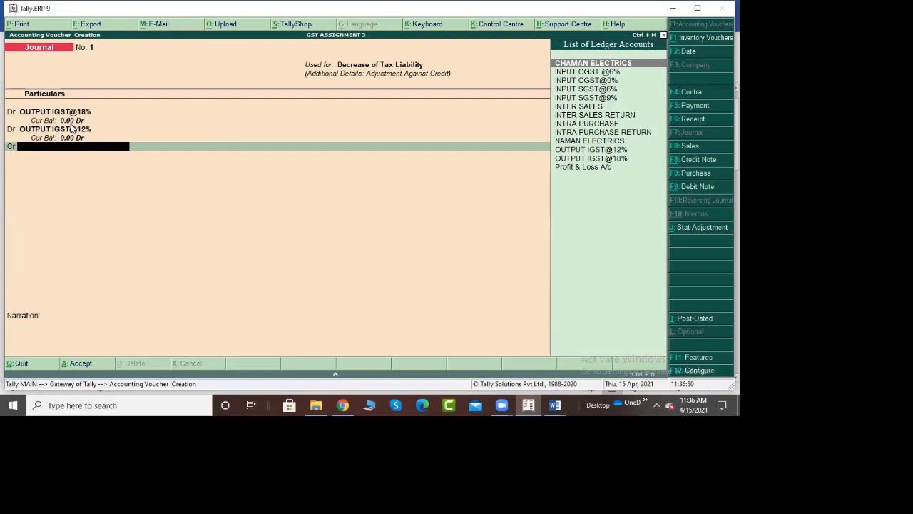
text(In)
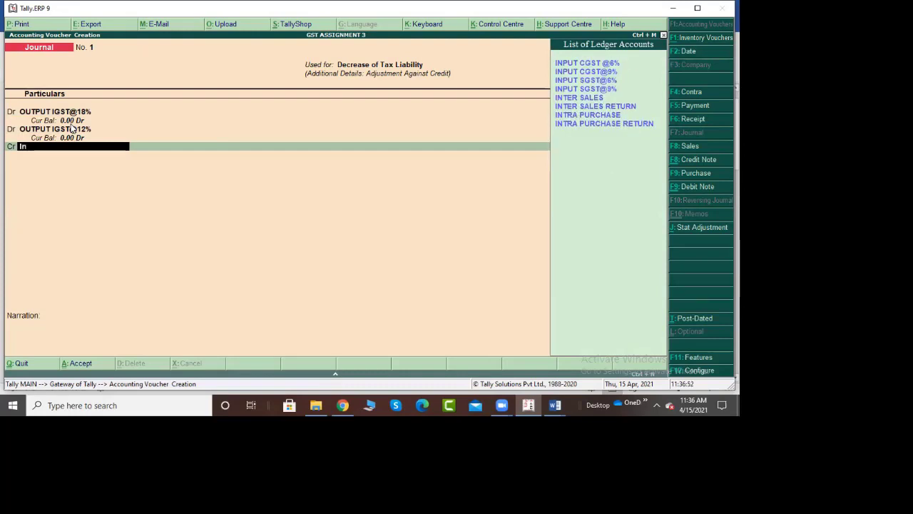
key(Down)
key(Down)
key(Return)
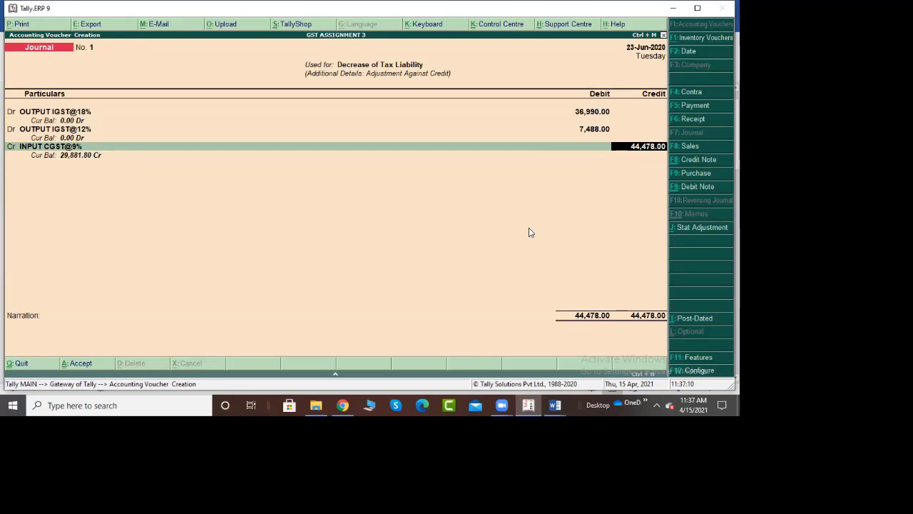
key(ctrl+n)
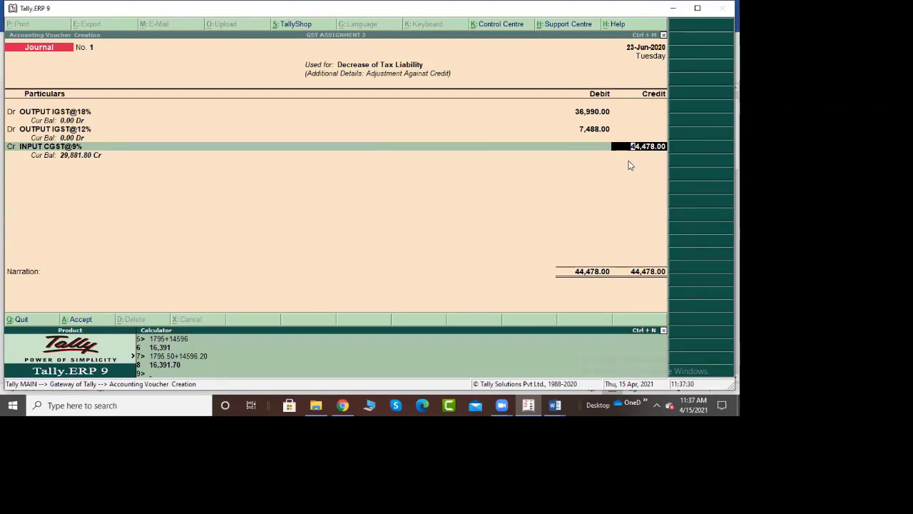
key(ctrl+n)
text(44478-298)
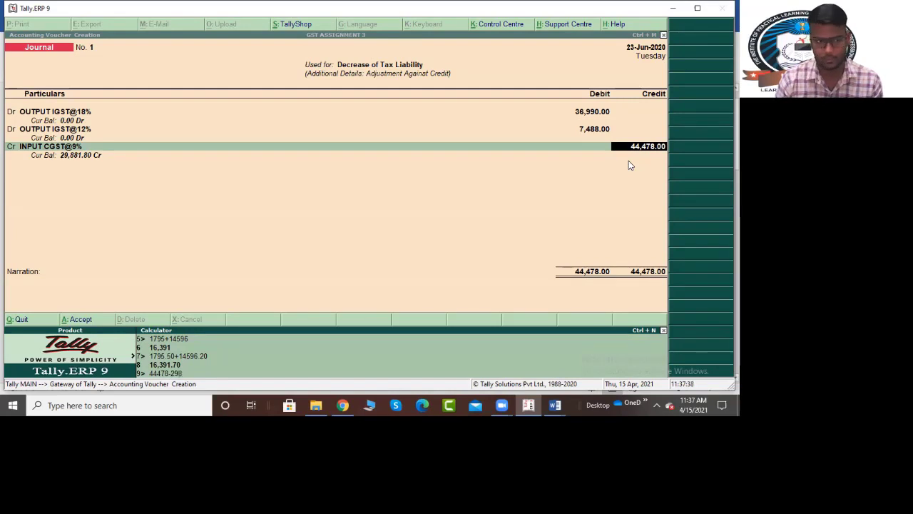
text(81.80)
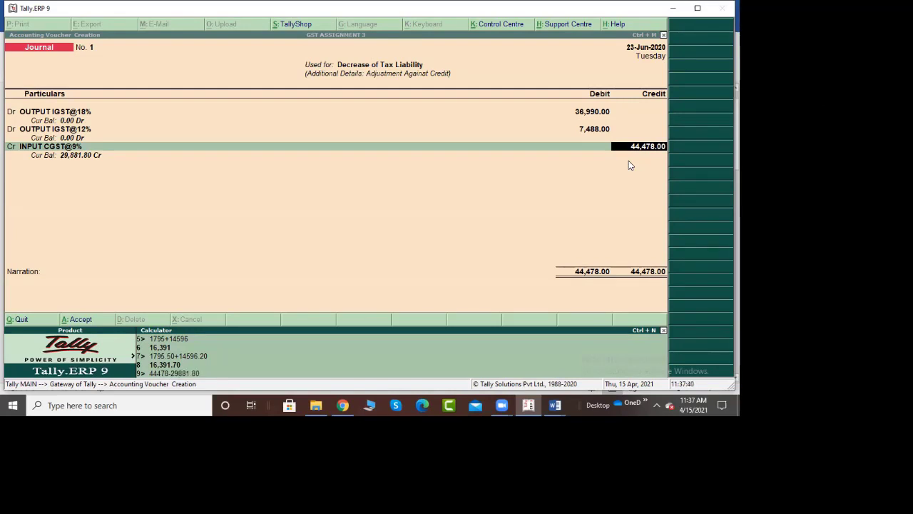
key(Return)
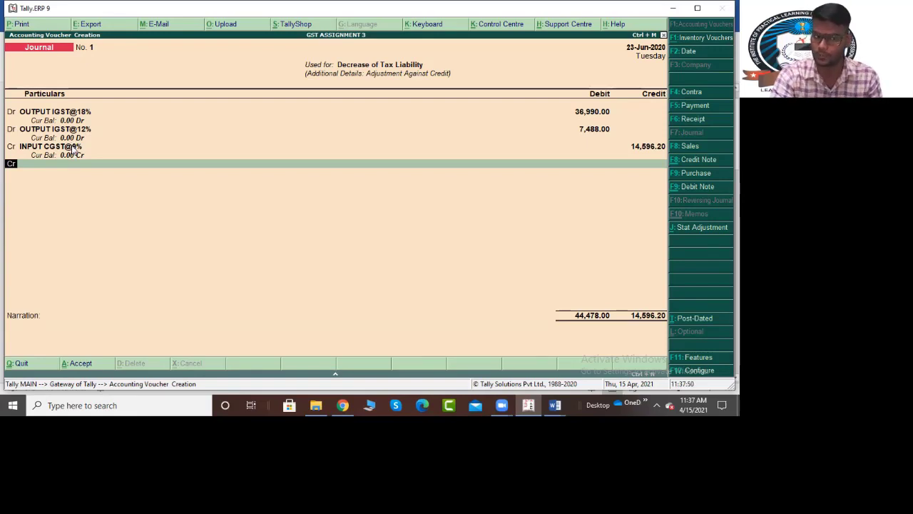
Add a credit line for the INPUT SGST@9% ledger with 14,596.20.
key(Return)
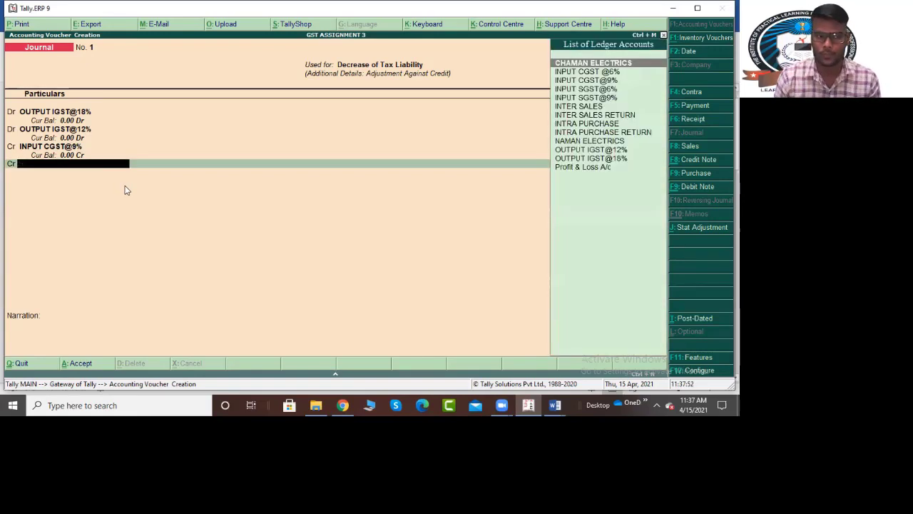
text(Inp)
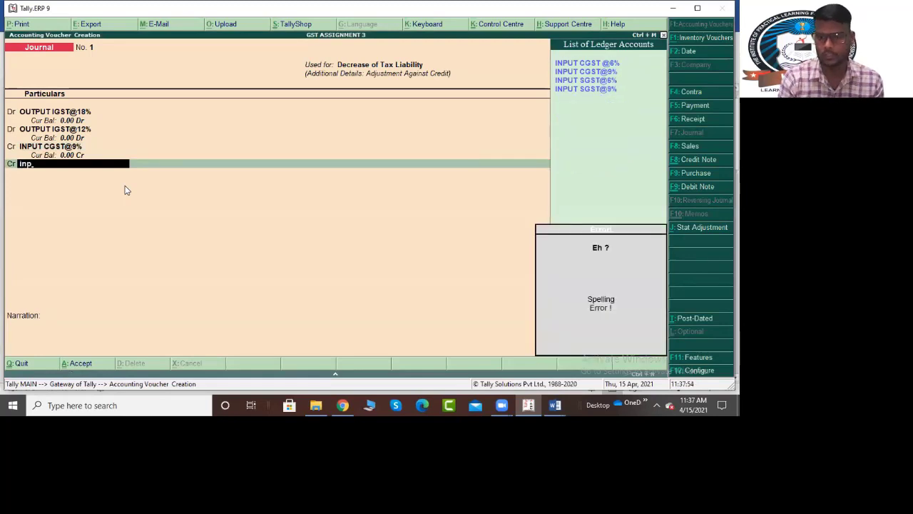
key(Down)
key(Down)
key(Down)
key(Return)
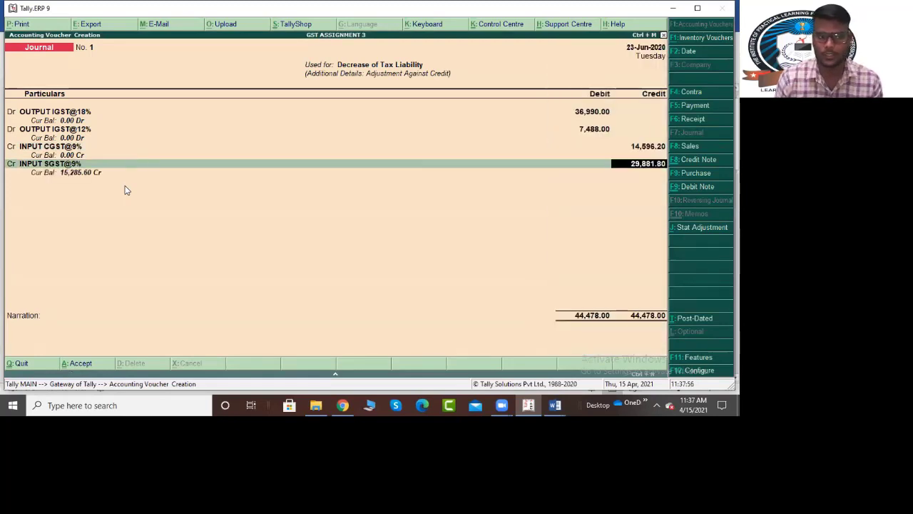
text(14)
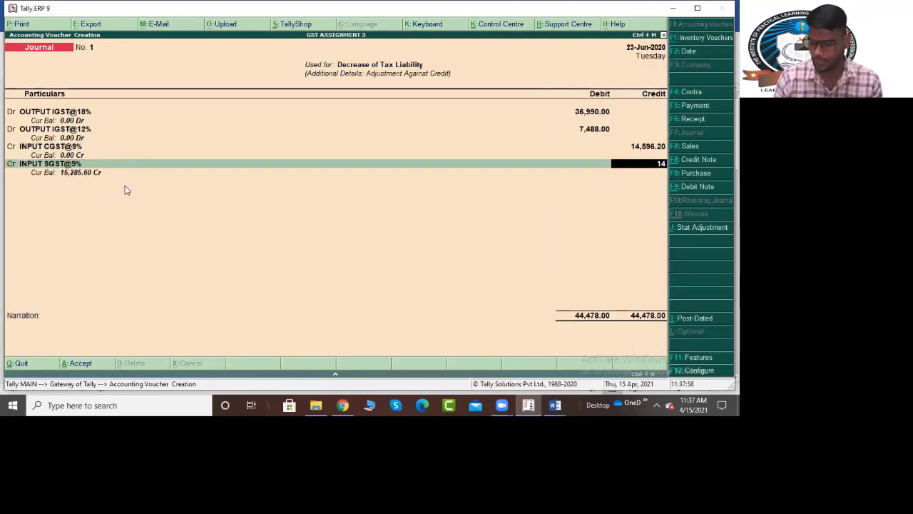
text(596.20)
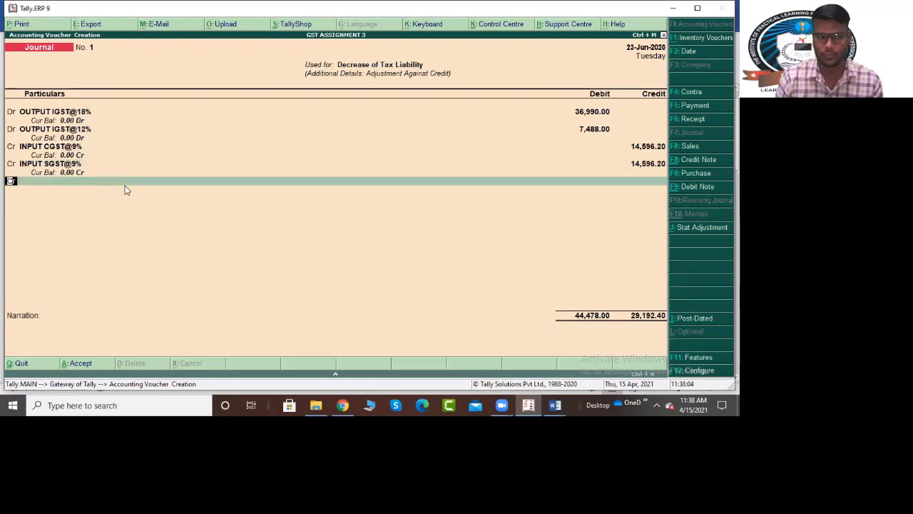
Credit the INPUT CGST @6% ledger with 1,795.50, calculating the amount as 15285.60-13490.10.
key(Return)
text(Input)
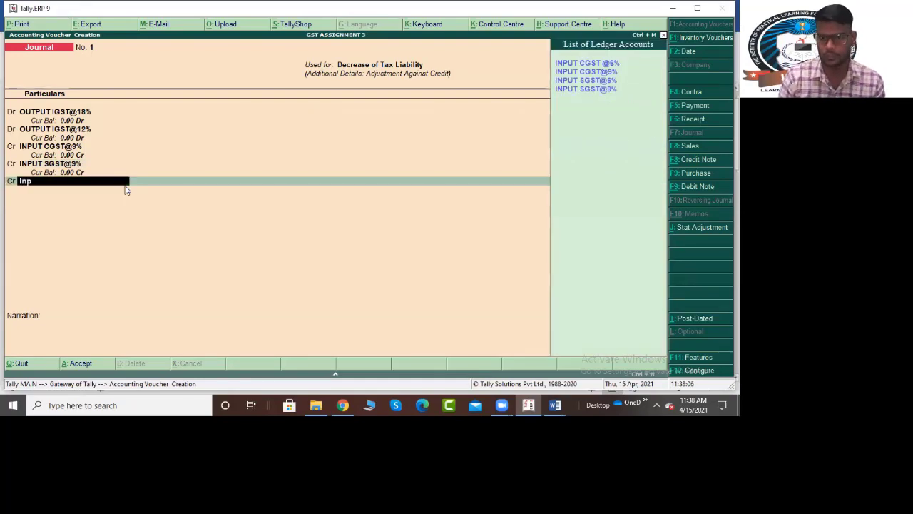
key(Return)
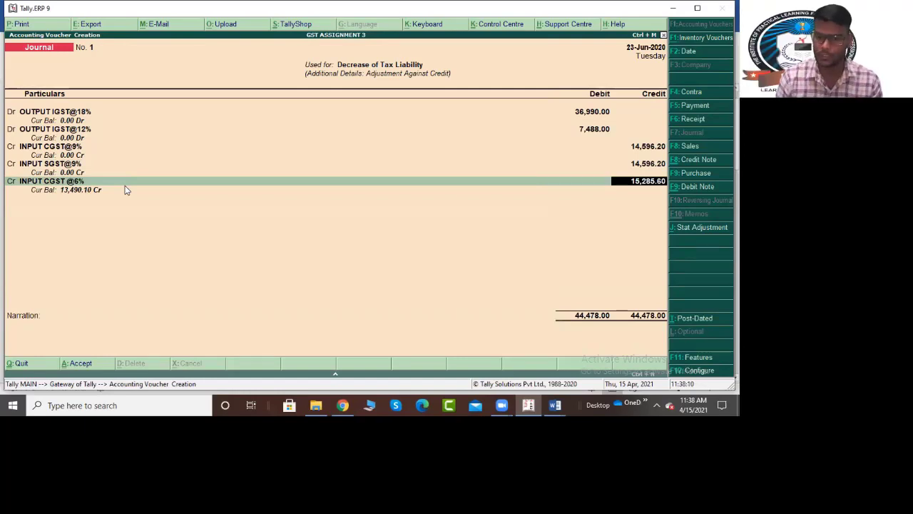
key(ctrl+n)
text(15285.60)
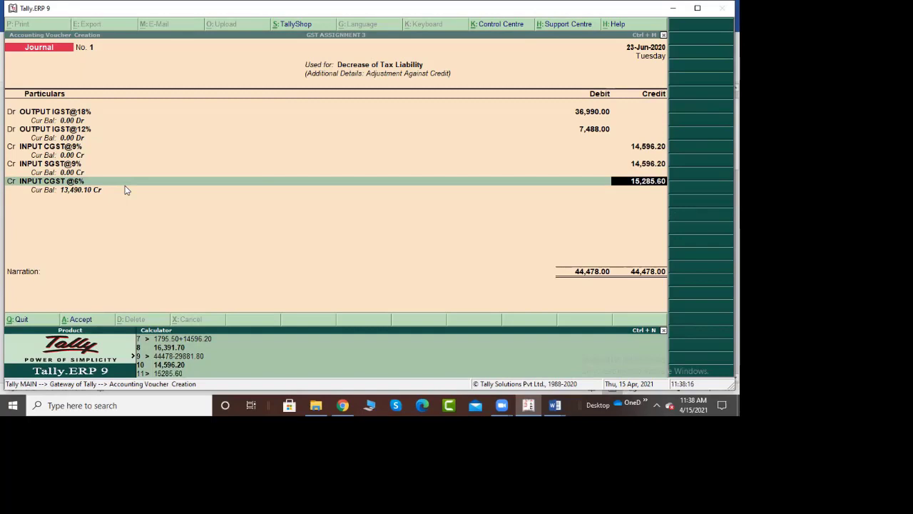
text(-13)
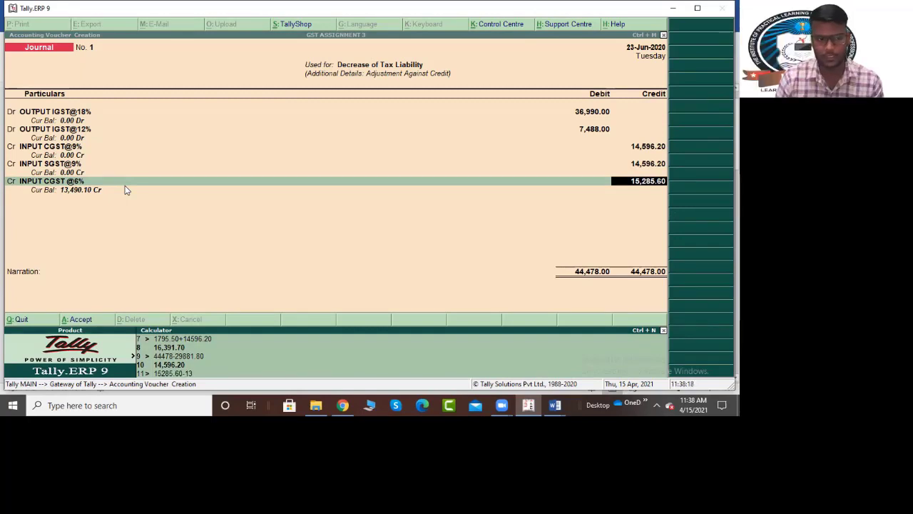
text(490.10)
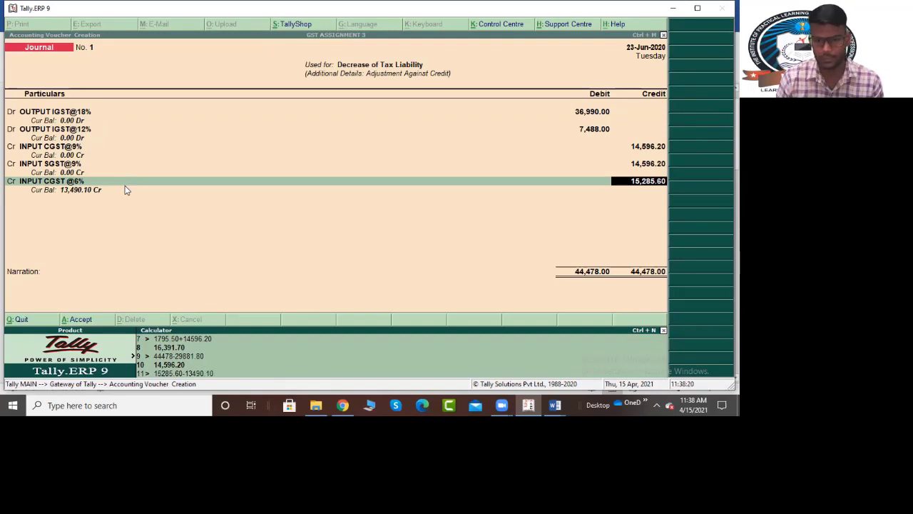
key(Return)
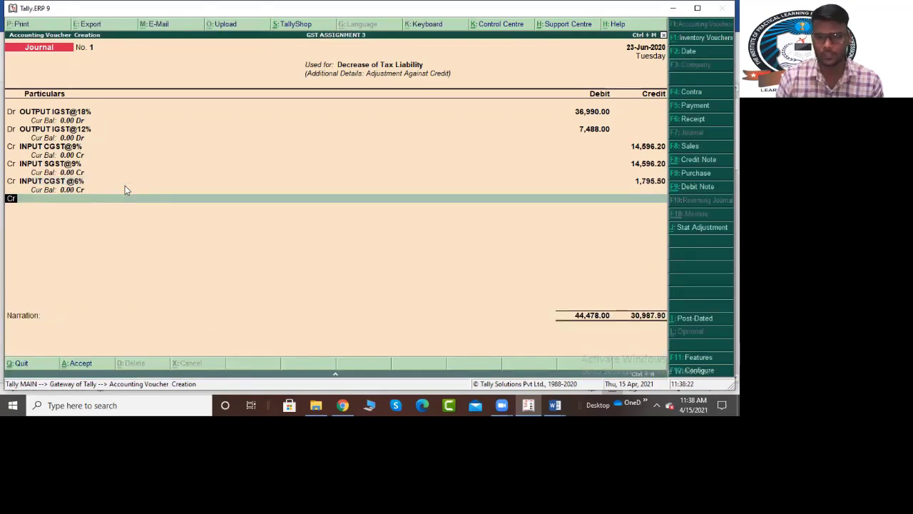
Add a credit line for the INPUT SGST@6% ledger with 1,795.50.
key(Return)
text(Inp)
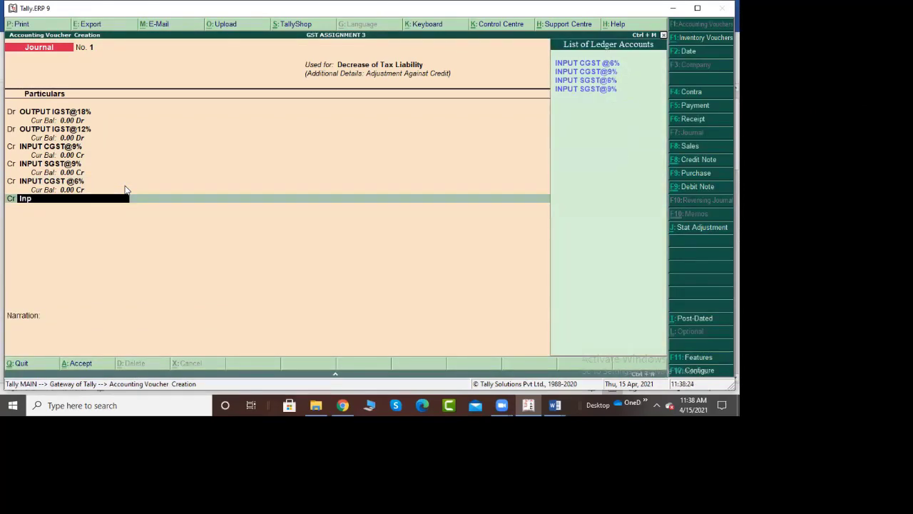
key(Down)
key(Down)
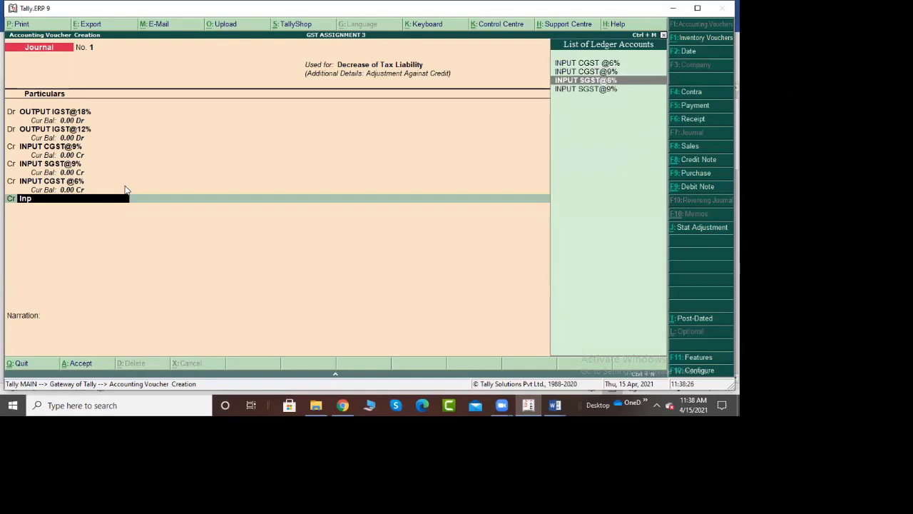
key(Return)
key(BackSpace)
text(1795.50)
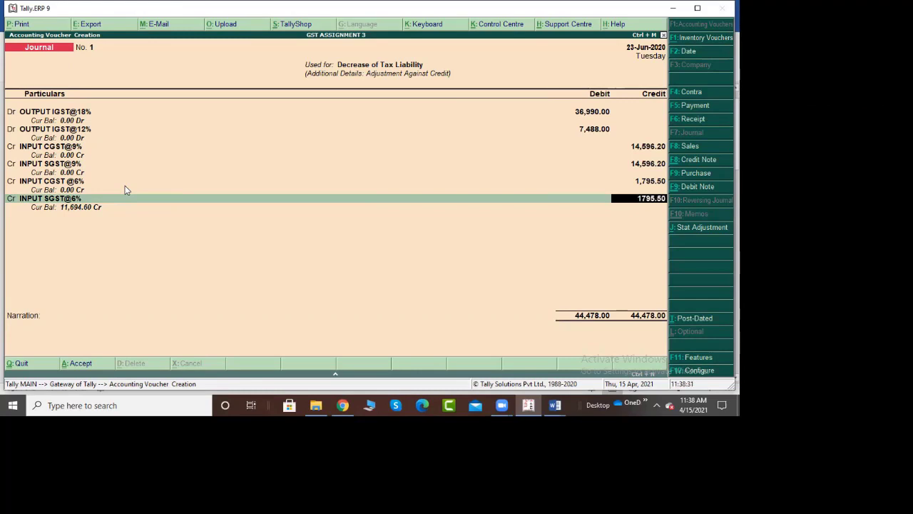
key(Return)
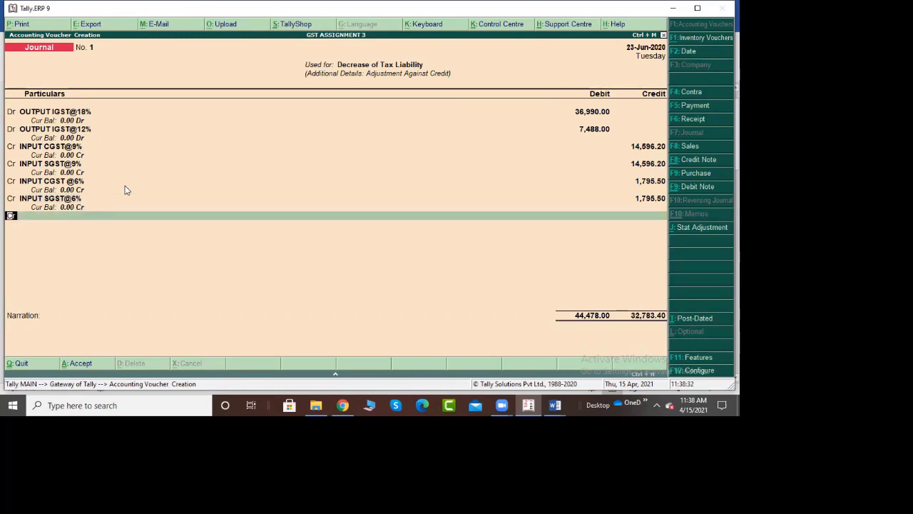
Start a new ledger named Igst Payable from the next credit line and place it under Current Liabilities.
key(Return)
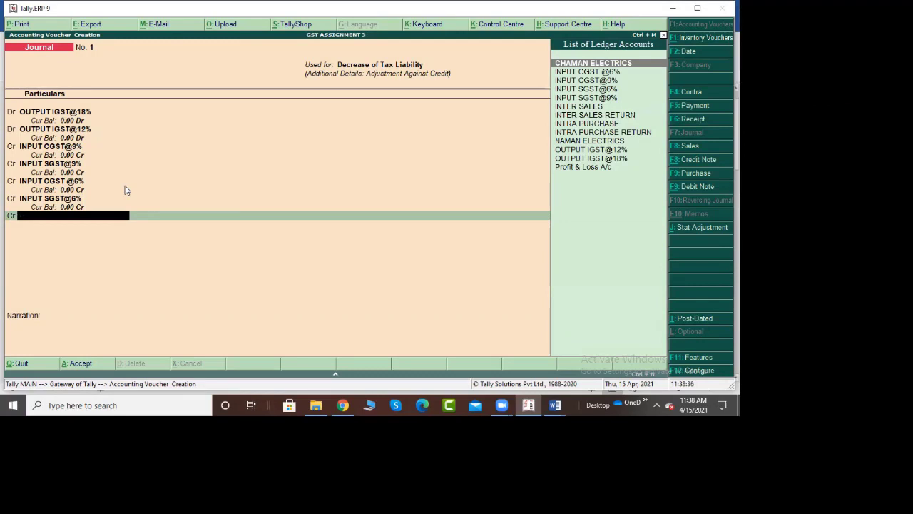
key(alt+c)
text(Igst Payabl)
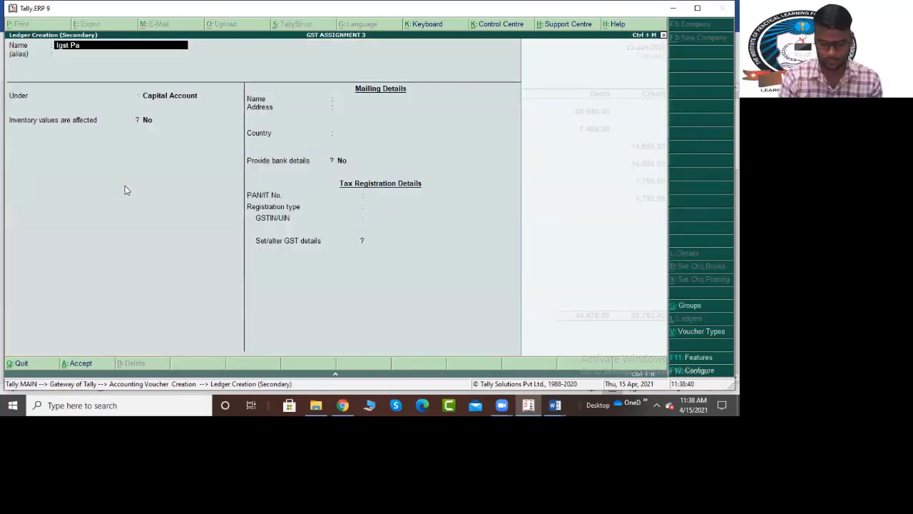
key(Return)
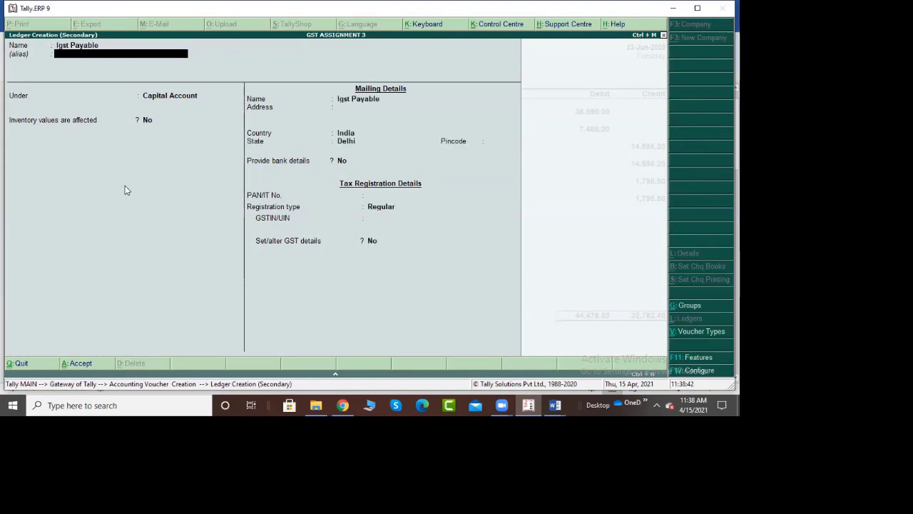
key(Return)
text(Cur)
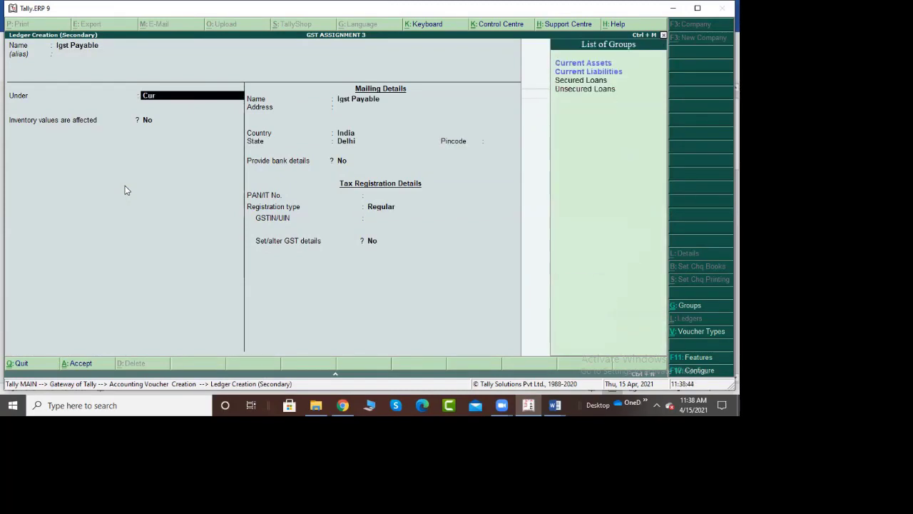
key(Down)
key(Return)
Set the Igst Payable ledger's registration type to Unknown, keep the other defaults and save the ledger.
key(Return)
key(Return)
key(Return)
key(Return)
key(Return)
key(Return)
key(Return)
key(Return)
key(Up)
key(Up)
key(Up)
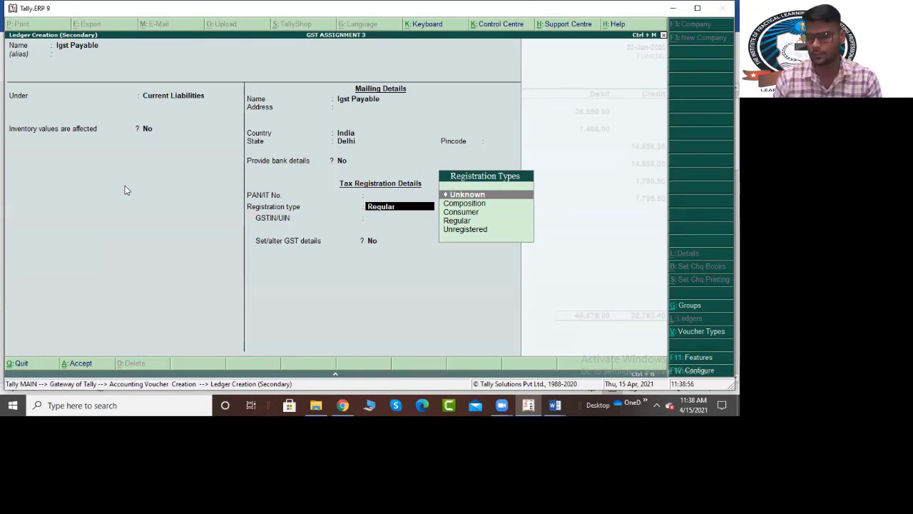
key(Return)
key(Return)
key(Return)
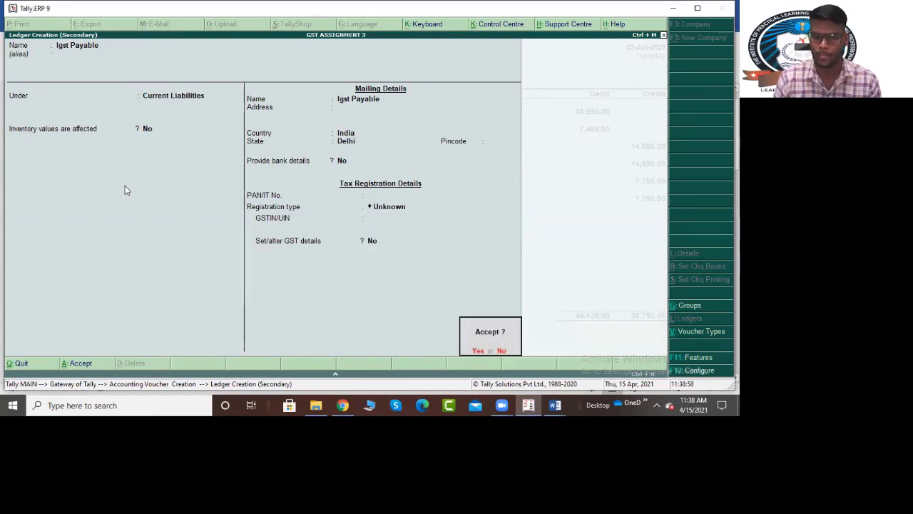
key(Return)
Credit Igst Payable with the remaining 11,694.60, leave the narration empty and save the journal voucher.
key(Return)
key(Return)
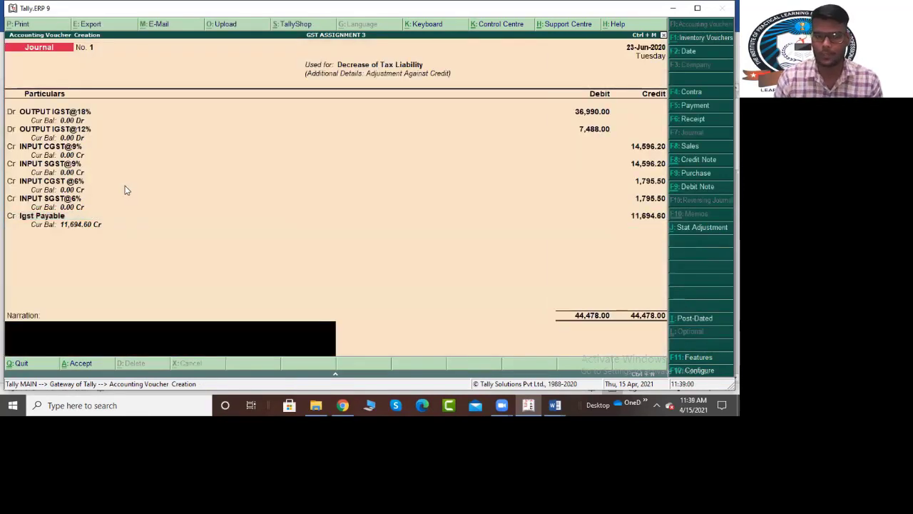
key(Return)
key(Return)
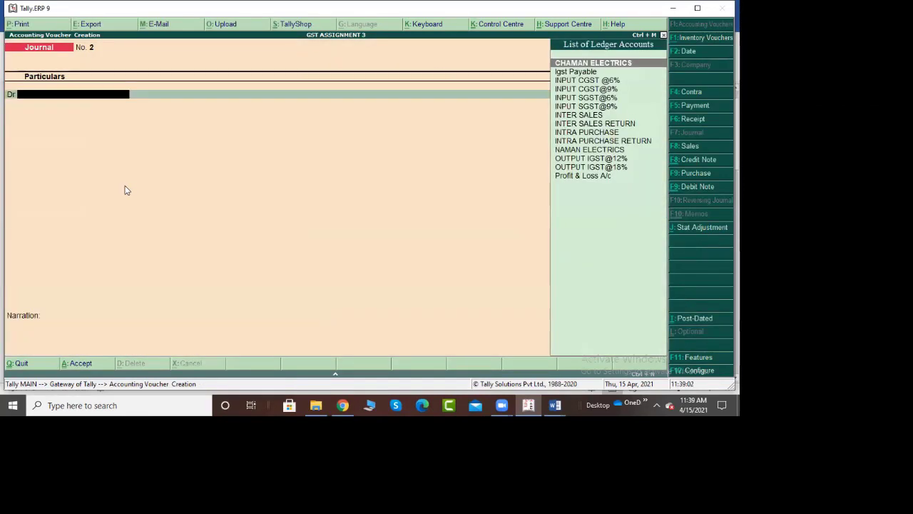
Reopen the saved GST adjustment journal to review its debit and credit lines, and accept it without changes.
key(Page_Up)
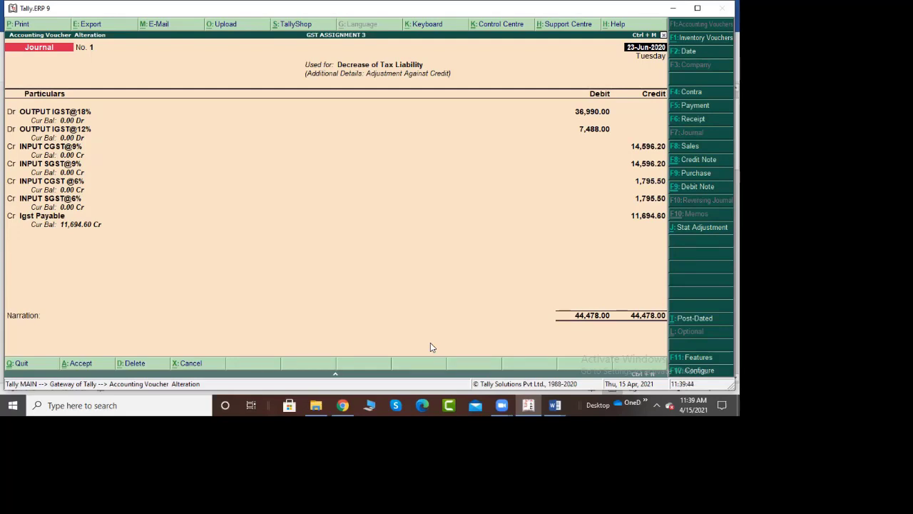
key(Return)
key(ctrl+a)
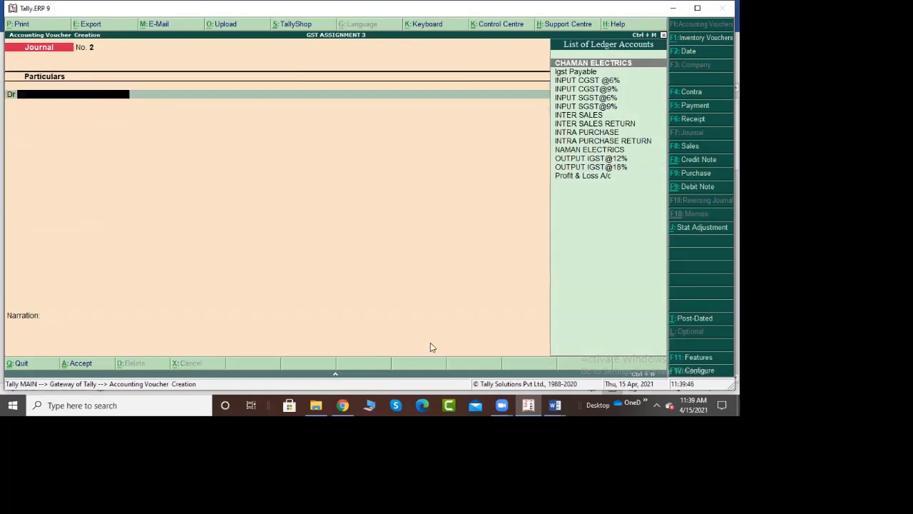
Bring up the saved GST adjustment journal again and set its voucher date to 30-Jun-2020.
key(Page_Up)
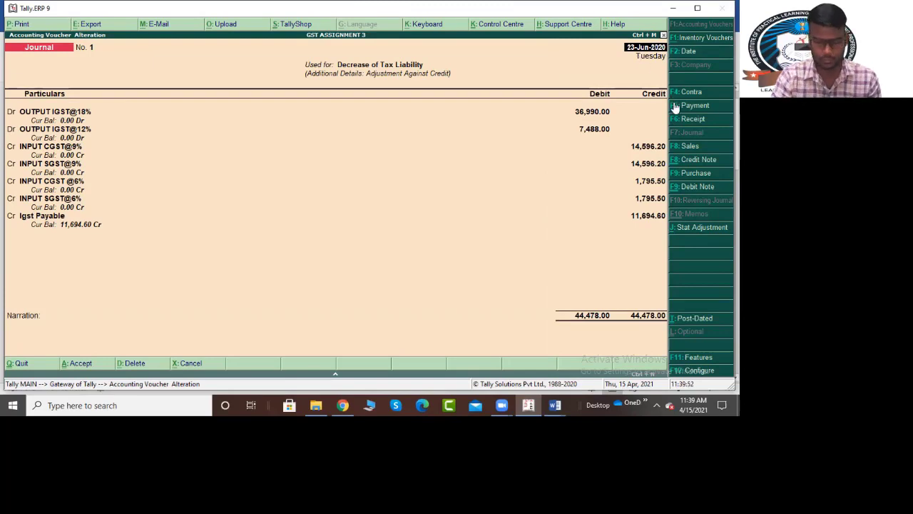
key(F2)
text(30/6)
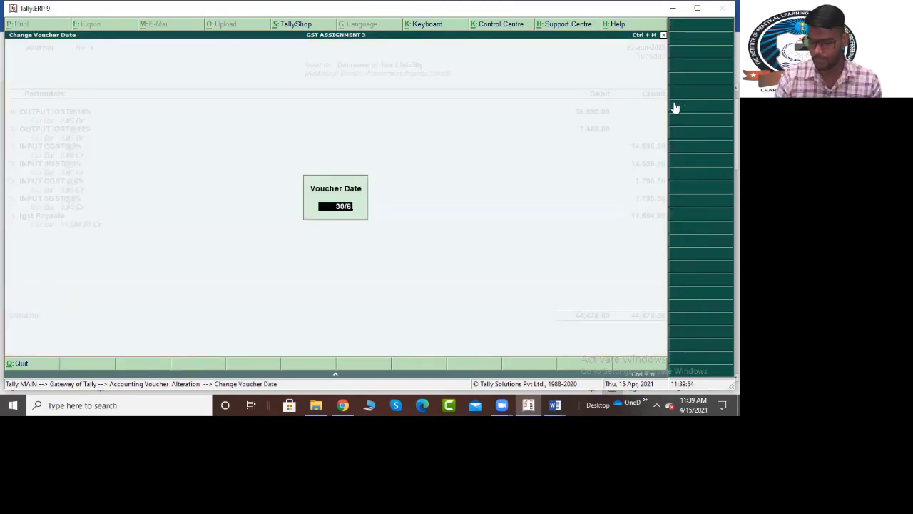
key(Return)
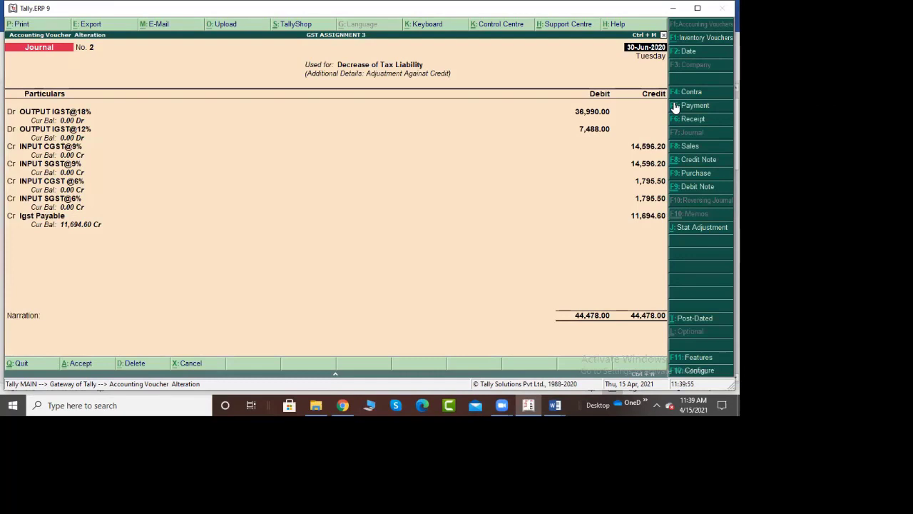
Save the redated adjustment journal, start a new payment voucher and open its statutory payment details.
key(ctrl+a)
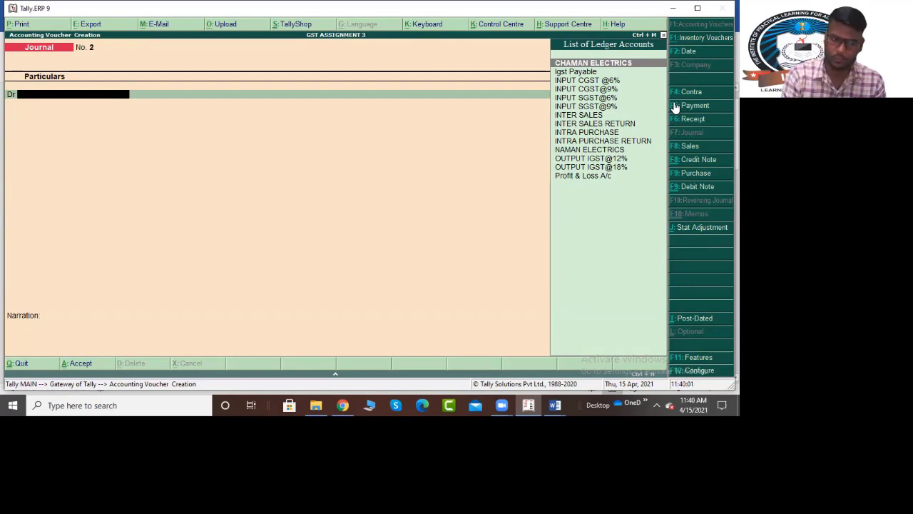
click(675, 107)
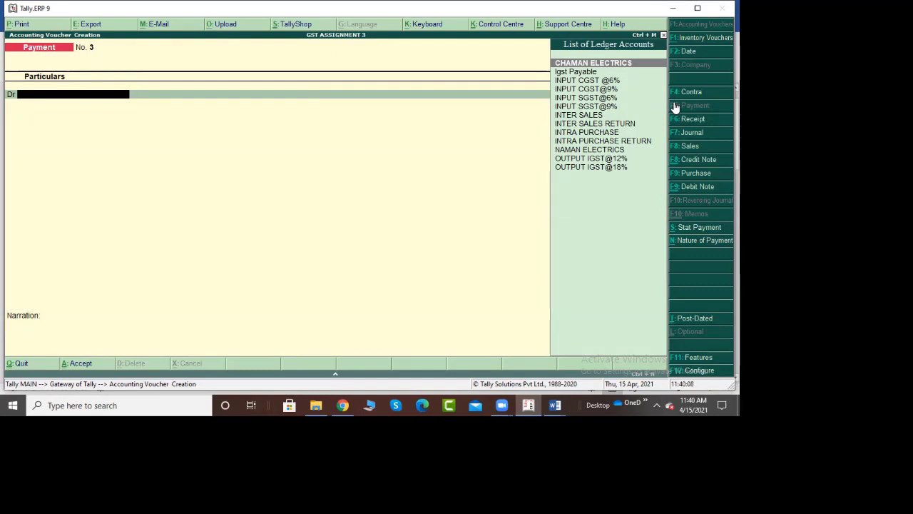
key(alt+s)
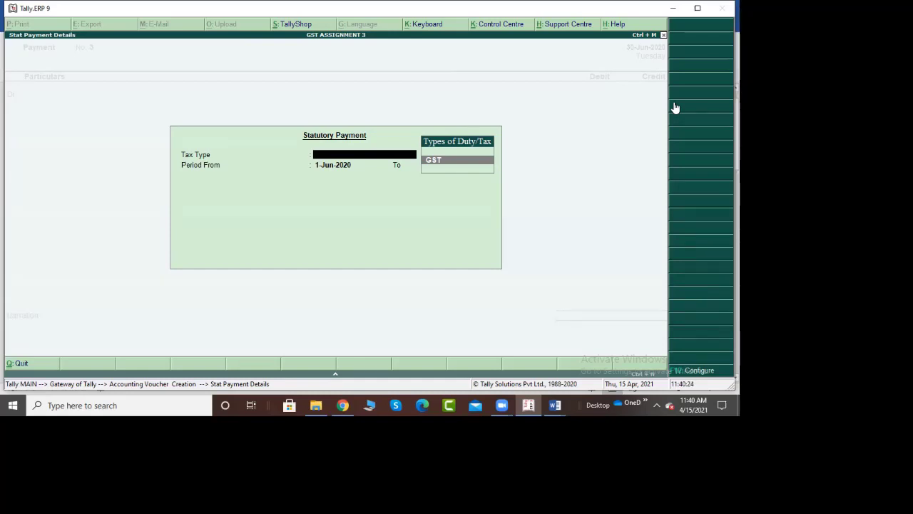
Set the statutory payment to tax type GST for 1-Jun-2020 to 30-Jun-2020, with payment type Regular.
key(Return)
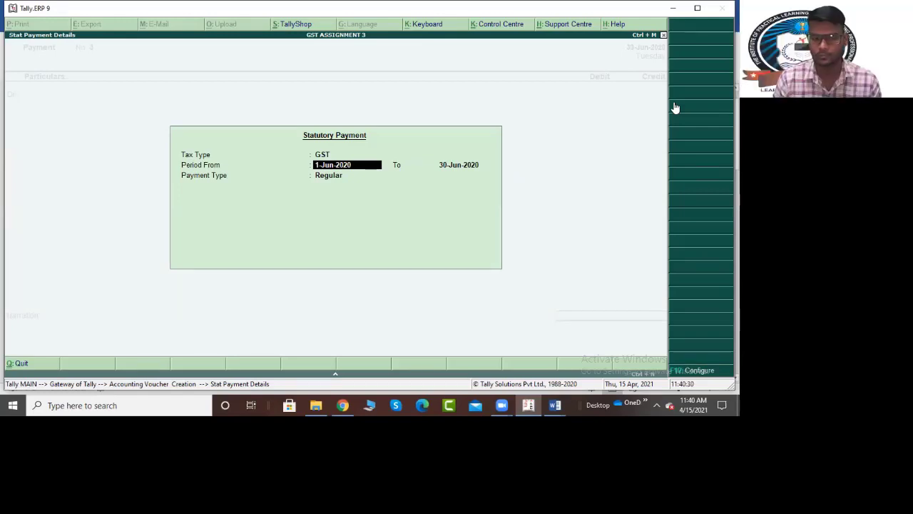
key(Return)
key(Return)
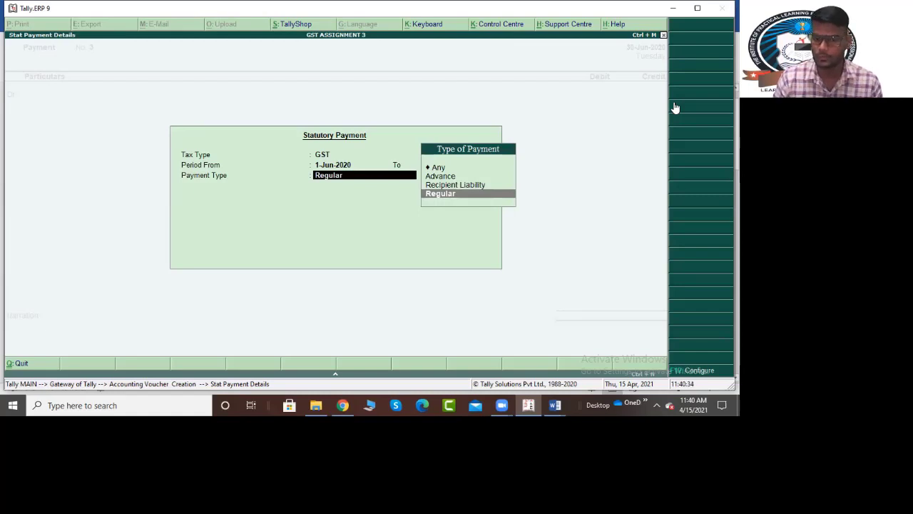
key(Up)
key(Up)
key(Down)
key(Down)
key(Up)
key(Up)
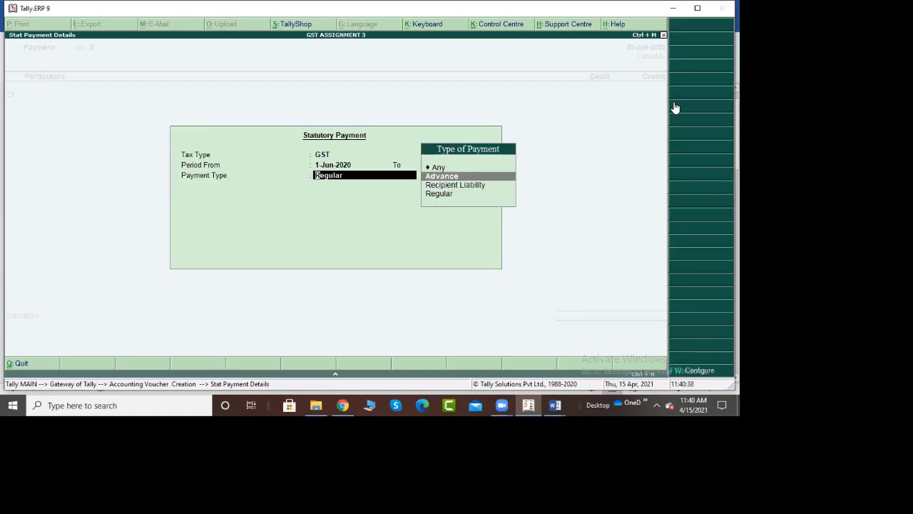
key(Down)
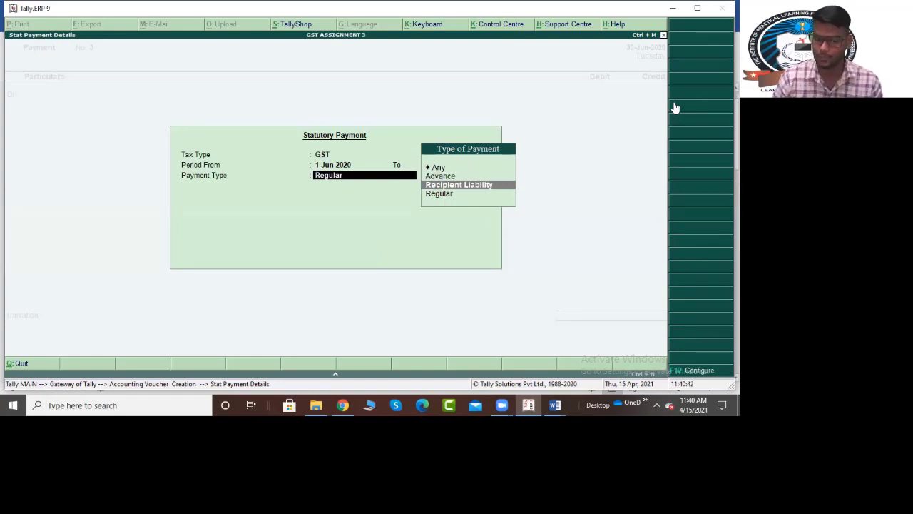
key(Down)
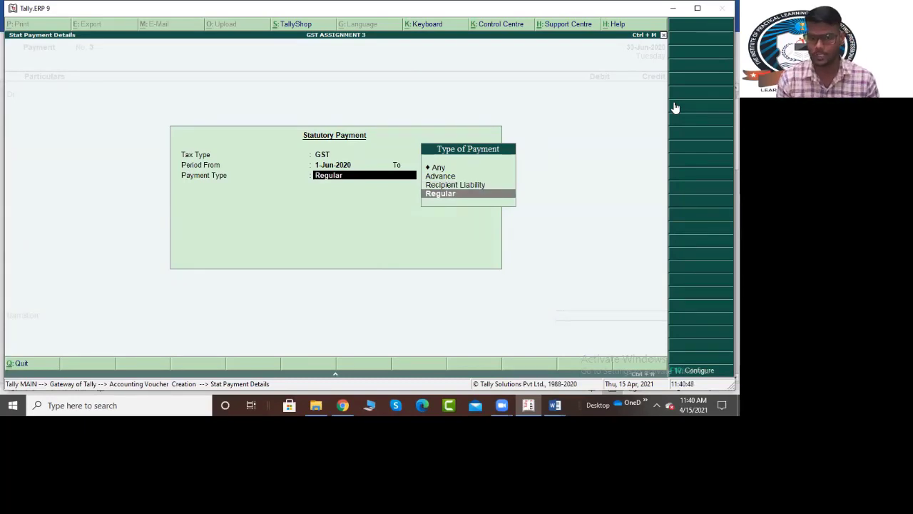
key(Return)
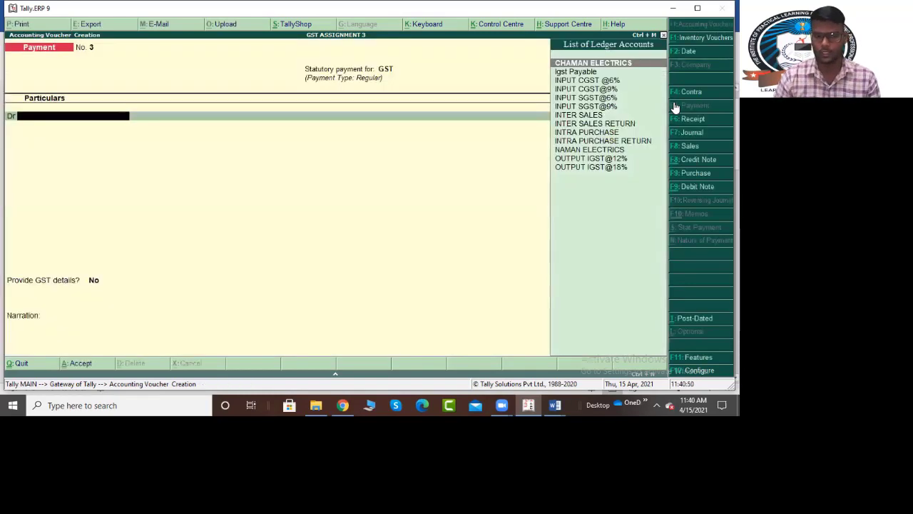
Enter Igst Payable as the payment voucher's debit ledger and choose its type of payment.
text(Igst)
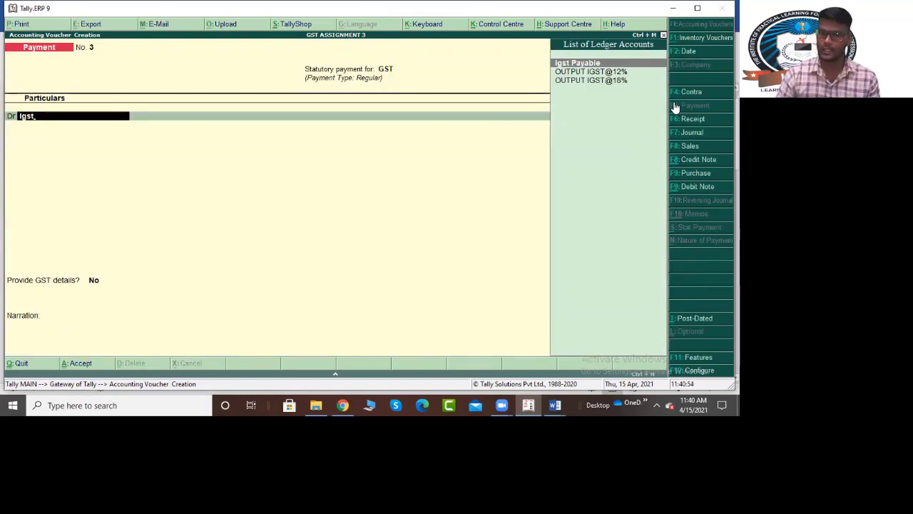
key(Return)
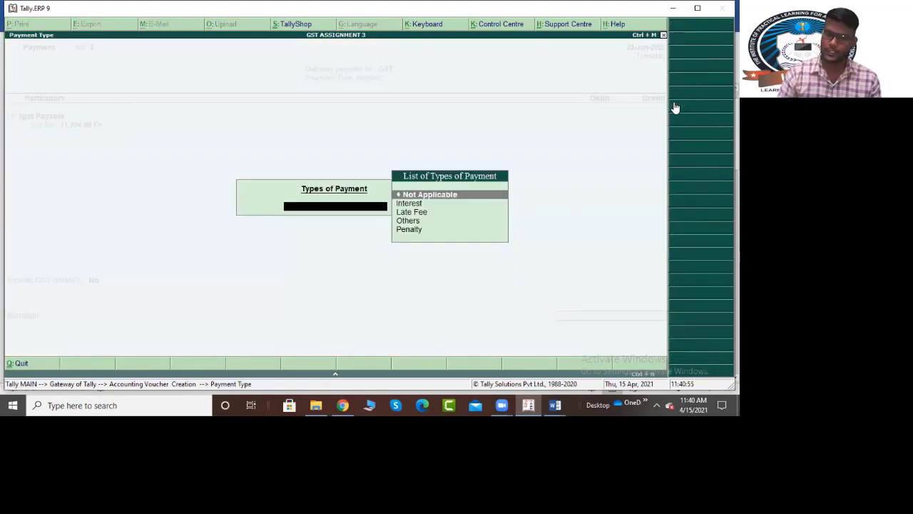
key(Down)
key(Down)
key(Down)
key(Down)
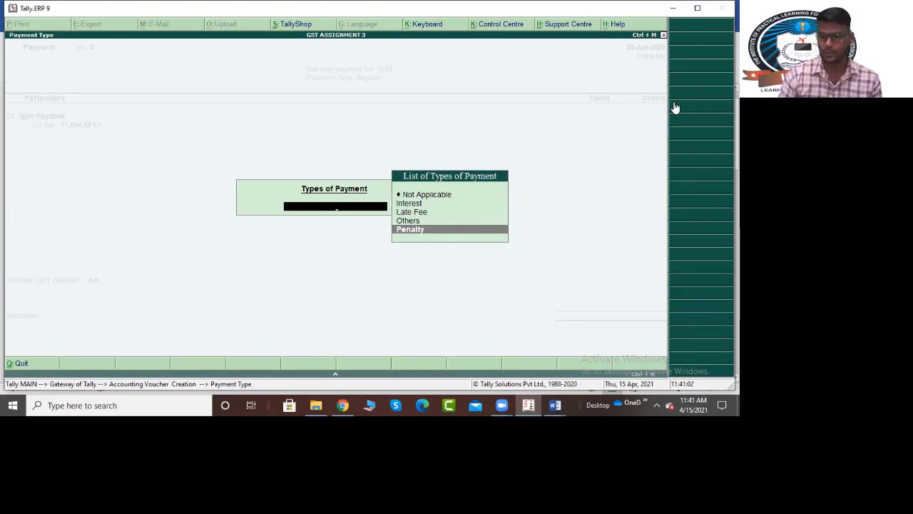
key(Up)
key(Up)
key(Up)
key(Up)
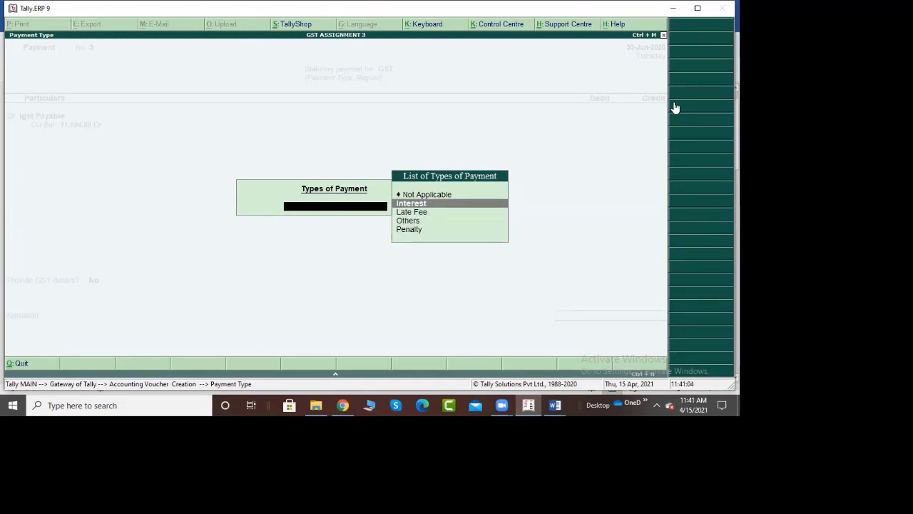
key(Return)
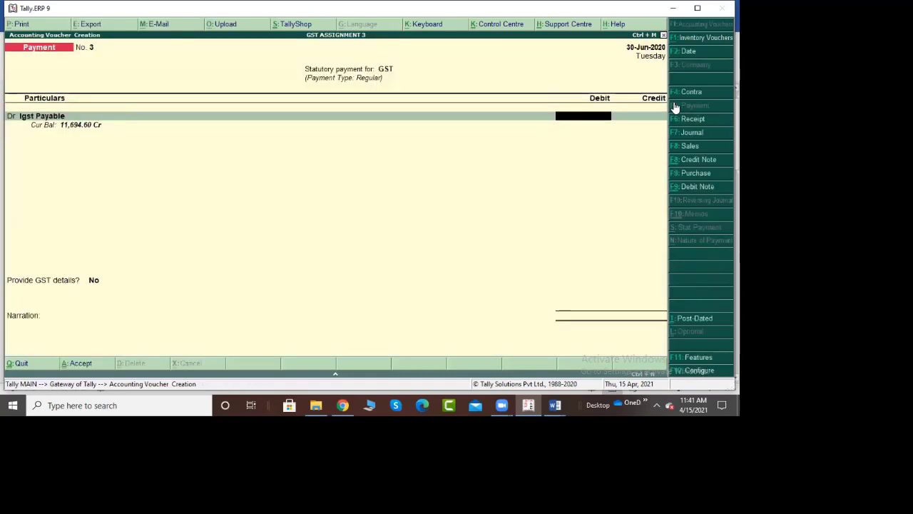
Set the Igst Payable debit amount to 11,694.60.
text(11)
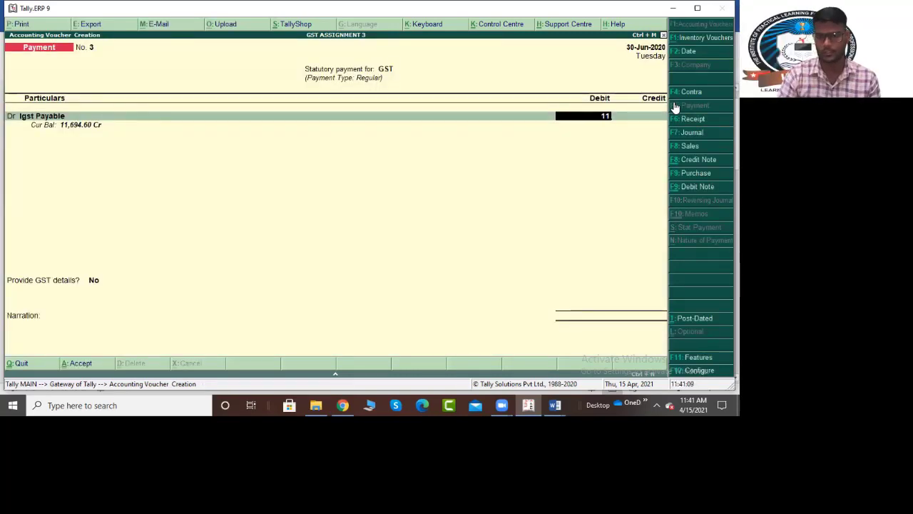
text(69)
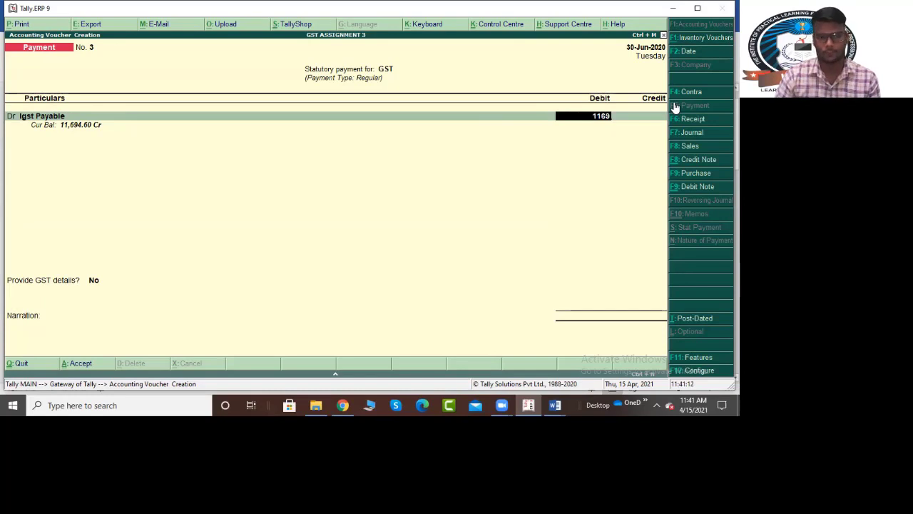
text(4.60)
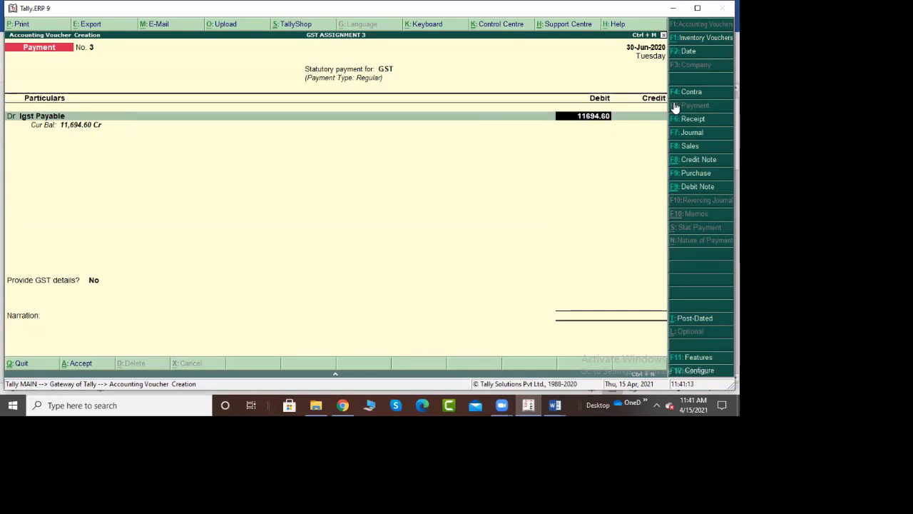
key(Return)
text(s)
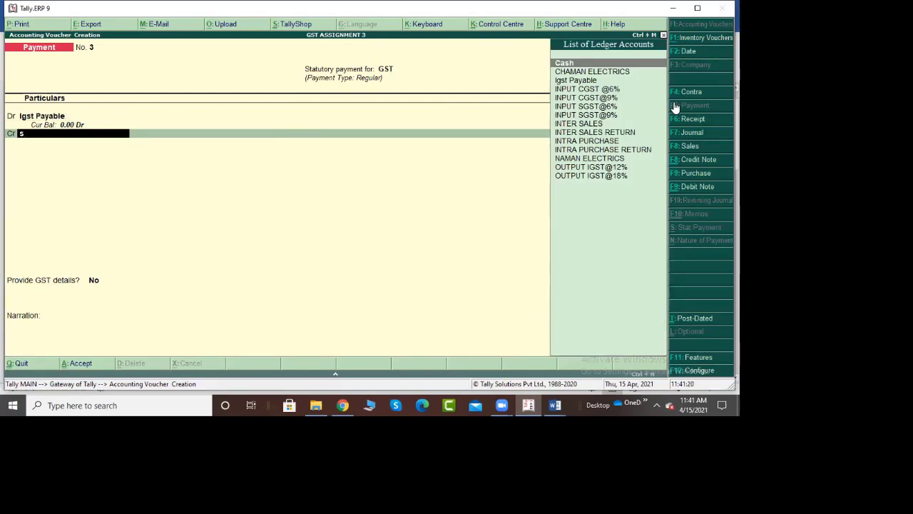
key(Return)
key(Return)
key(Return)
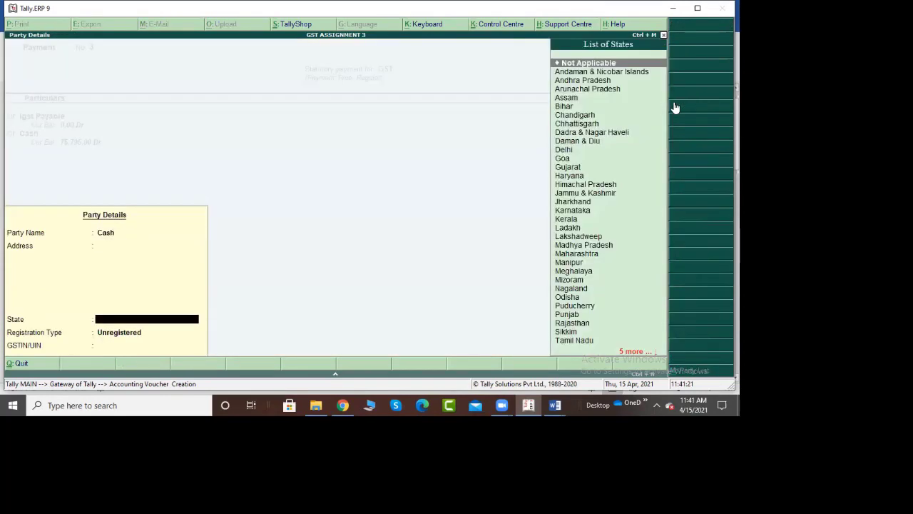
key(Return)
key(Return)
key(Return)
key(BackSpace)
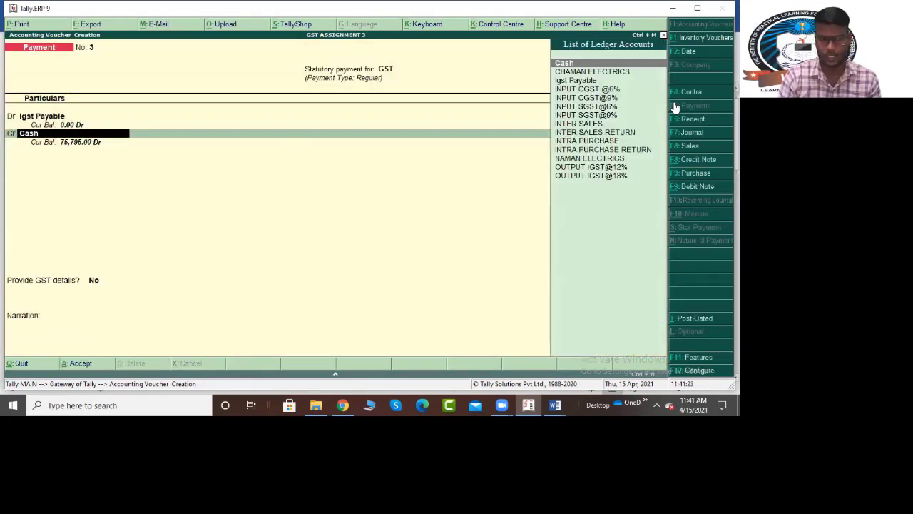
Create a ledger named Sbi Bank under Bank Accounts from the credit line, leave its bank details empty and save it.
key(alt+c)
text(Sbi)
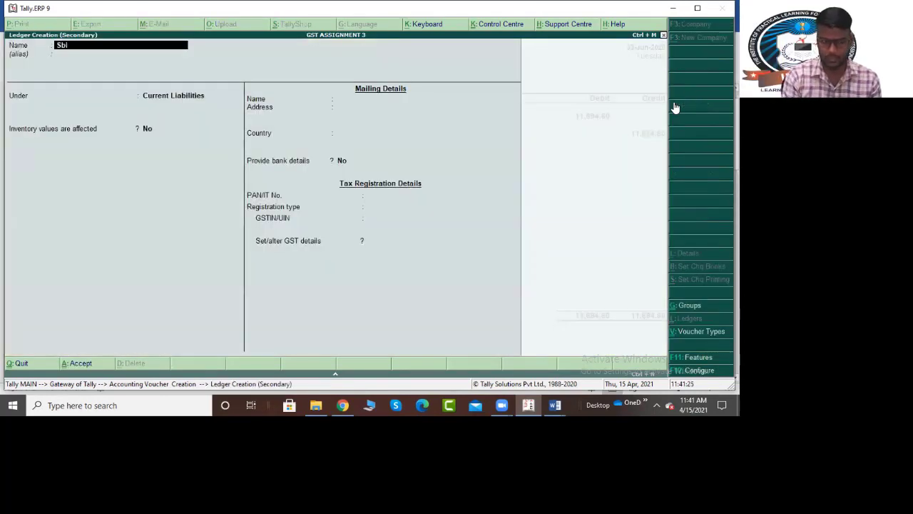
text( Bank)
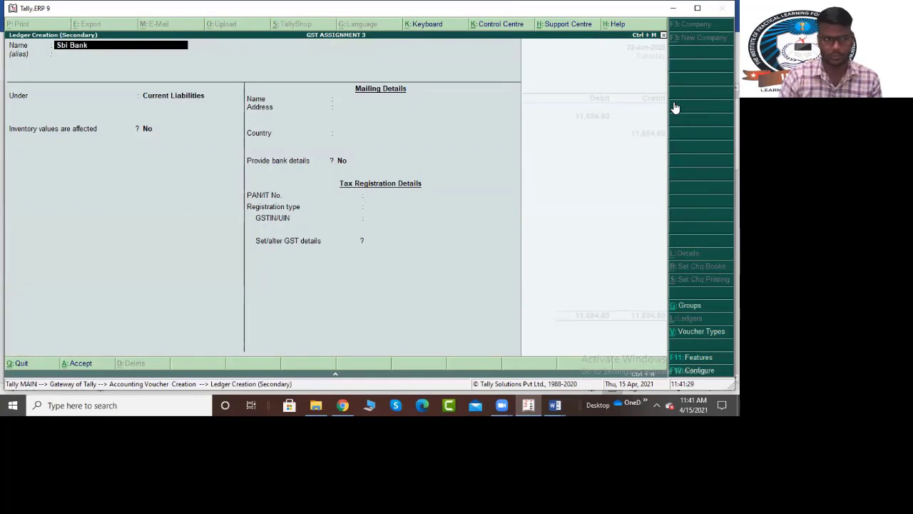
key(Return)
key(Return)
text(Ban)
key(Return)
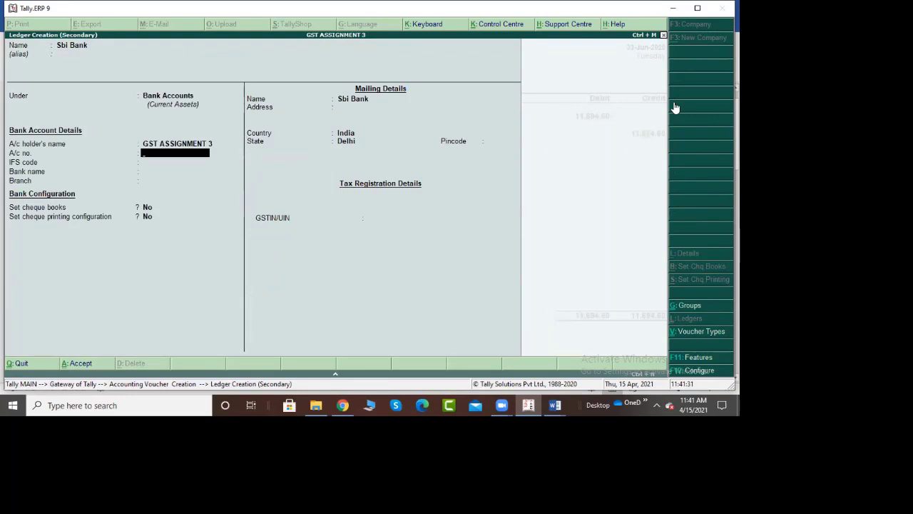
key(ctrl+a)
key(Return)
key(ctrl+a)
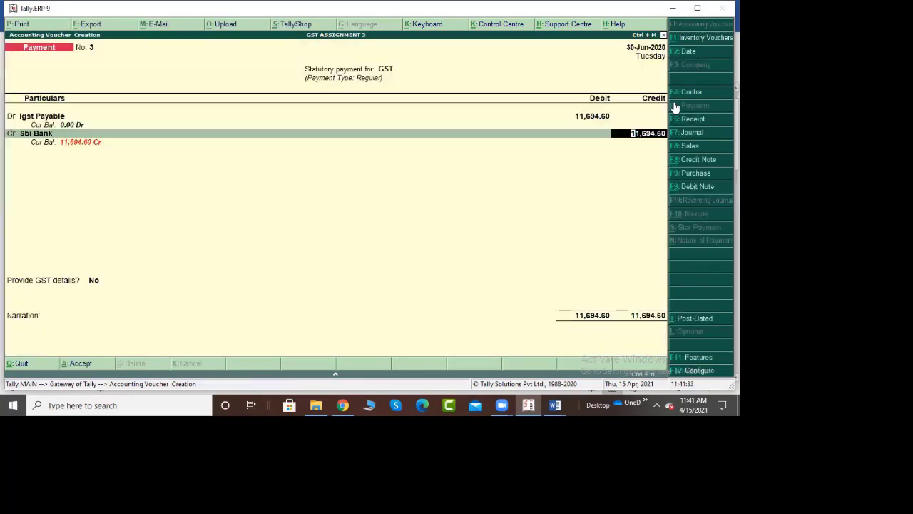
Credit Sbi Bank with 11,694.60, allocate it as an e-Fund Transfer and save the payment voucher.
key(Return)
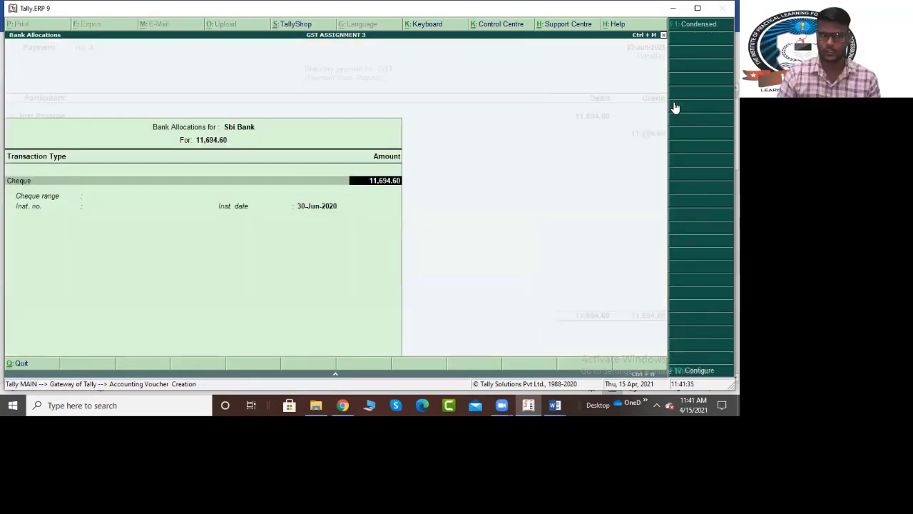
key(Down)
key(Return)
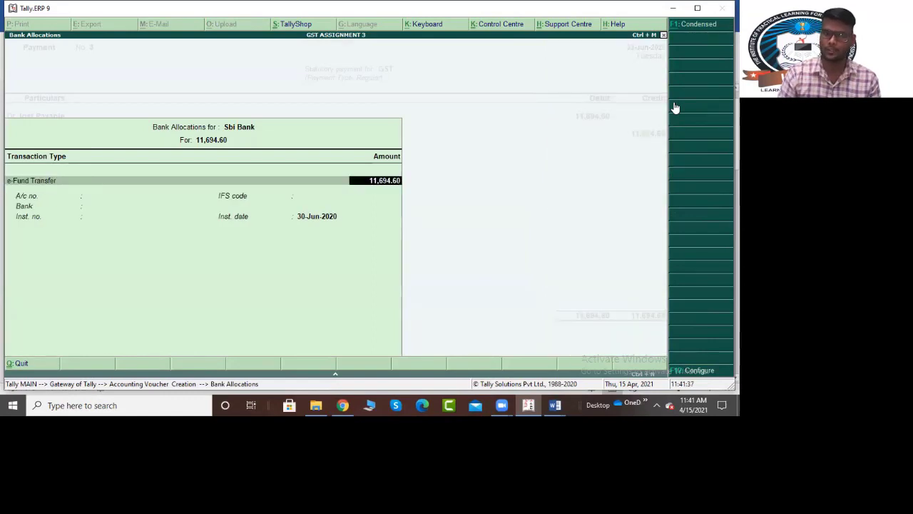
key(ctrl+a)
key(Return)
key(Return)
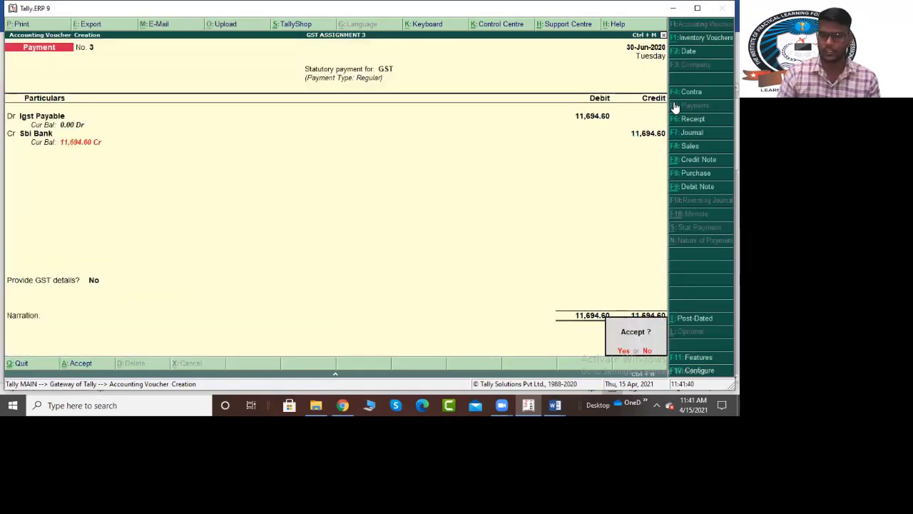
key(Return)
Leave voucher entry and display the Balance Sheet in detailed form.
key(Escape)
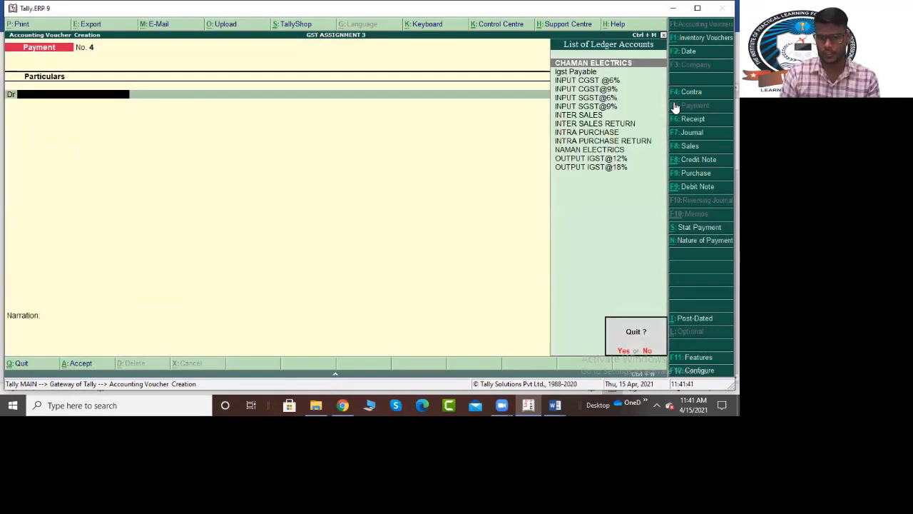
key(Return)
key(b)
key(alt+F1)
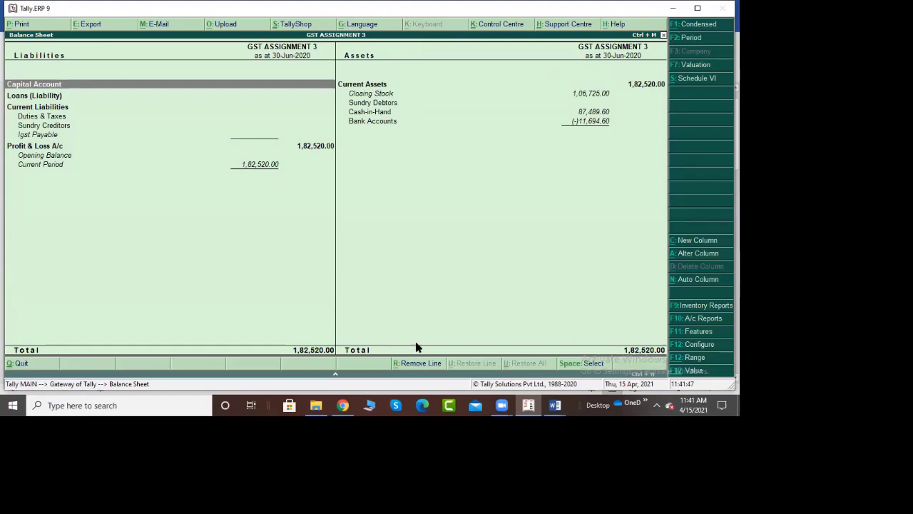
Switch to the Gst Assignment -3 document in Word, review its purchase, sales and return questions, and go back to the Balance Sheet.
mouse_move(555, 404)
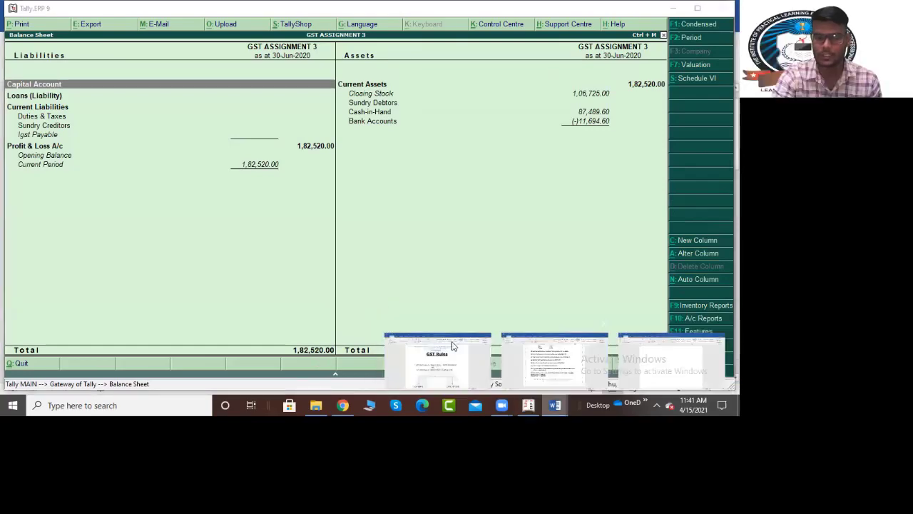
click(563, 373)
scroll(373, 304, up, 8)
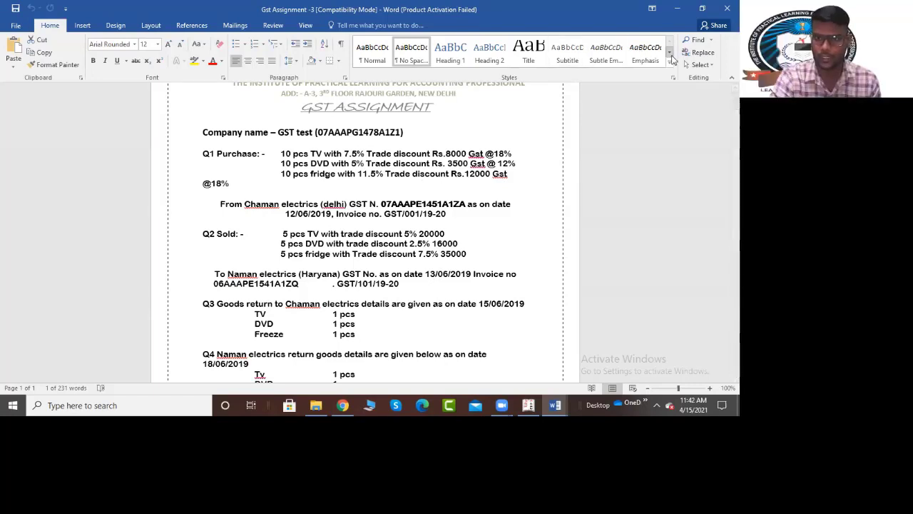
click(677, 8)
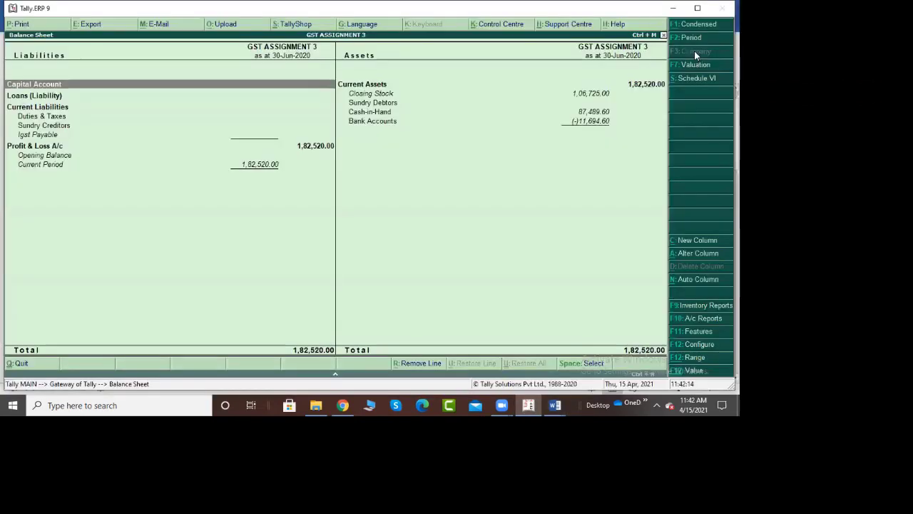
Switch to File Explorer and open the purchae folder inside Gst Practical Assignment -1.
click(291, 404)
click(727, 8)
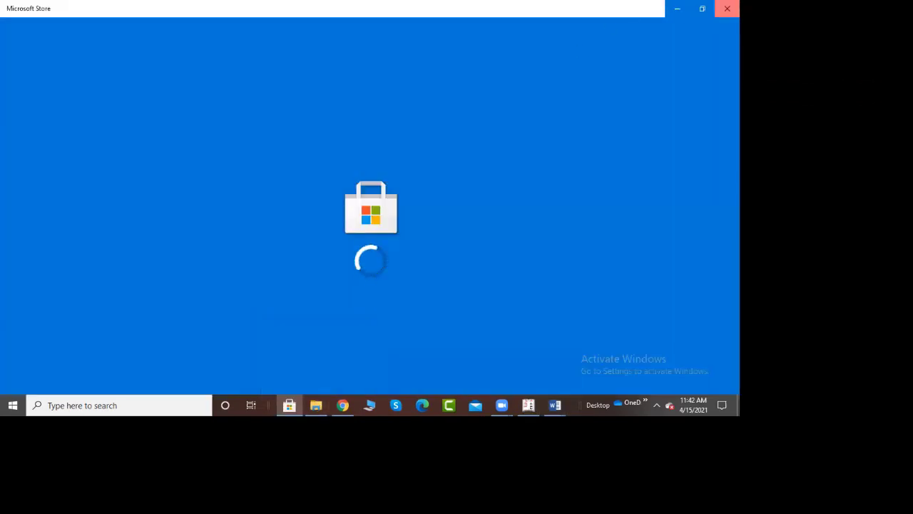
click(316, 405)
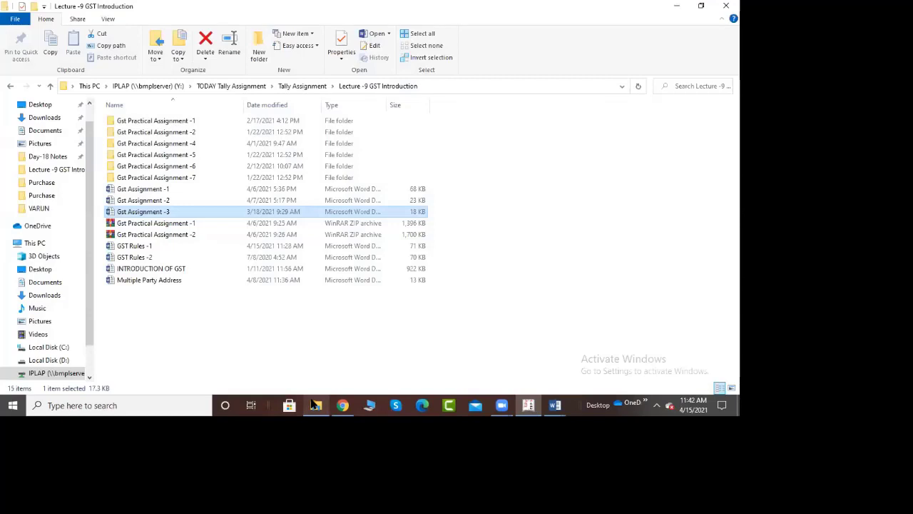
double_click(177, 122)
double_click(153, 122)
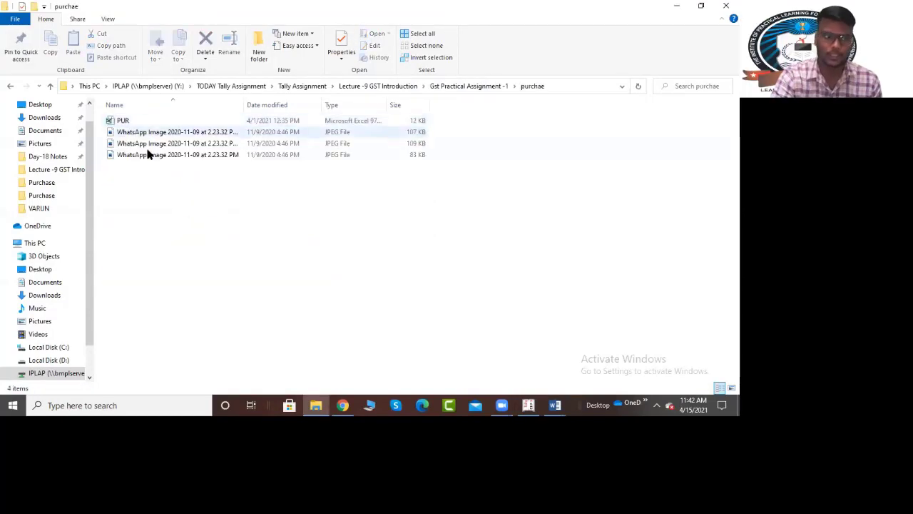
Leave the purchae folder and open the Industrial & Garage Equipments invoice photo 255.jpeg to read its item details.
click(50, 86)
double_click(141, 134)
double_click(149, 122)
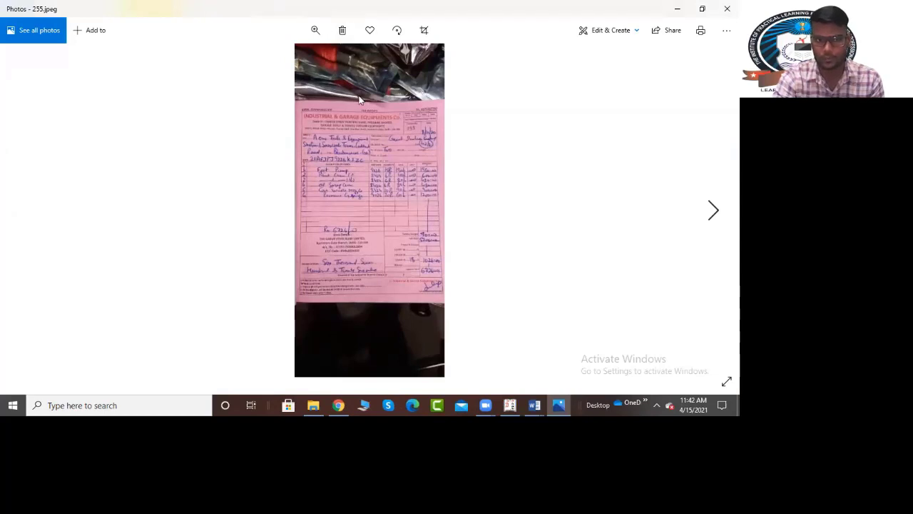
scroll(362, 107, up, 2)
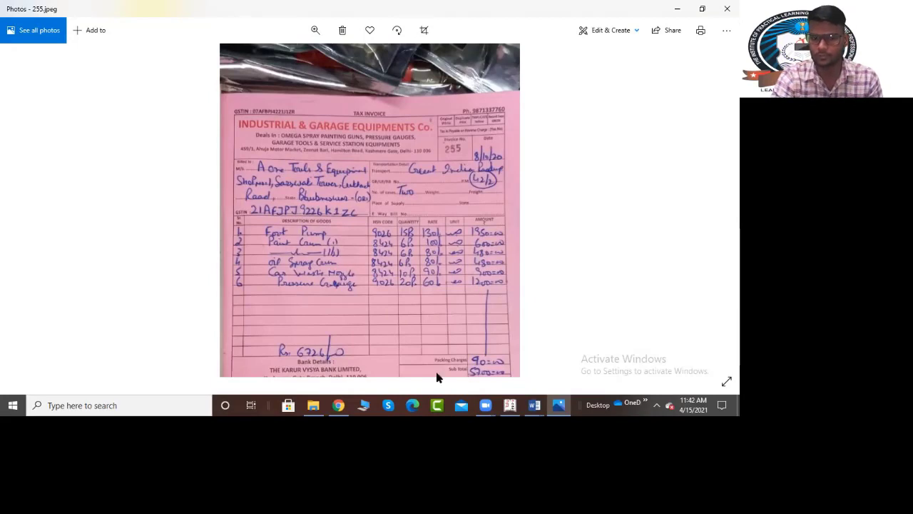
Switch to Tally, shut the GST ASSIGNMENT 3 company and load INDUSTRIAL & GARAGE EQUIPMENTCOMPANY.
click(511, 405)
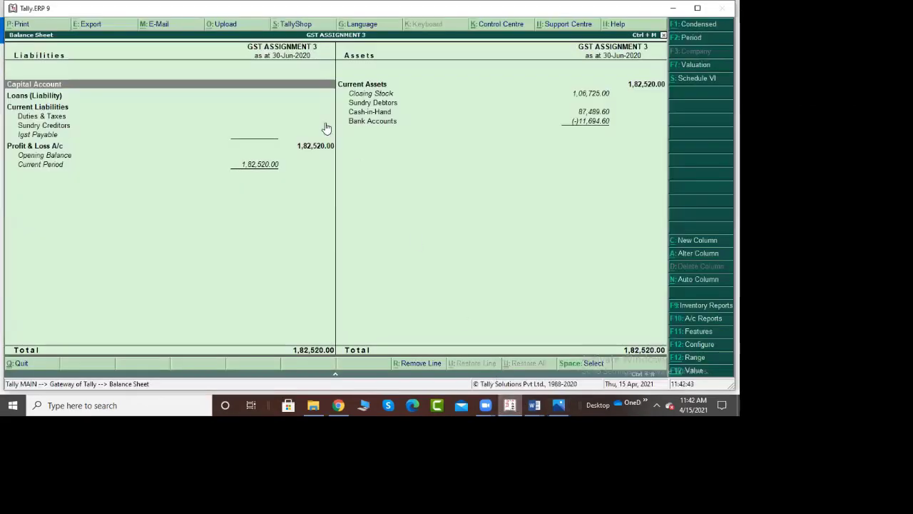
key(Escape)
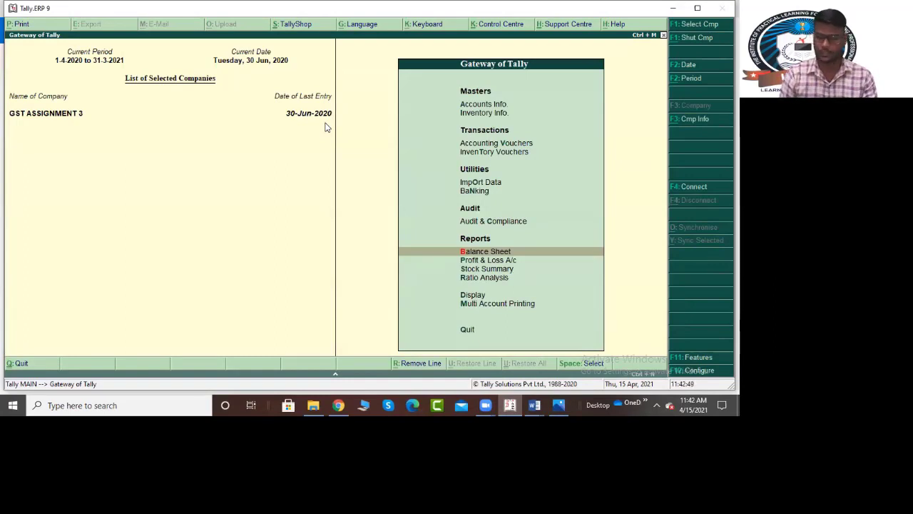
key(alt+F1)
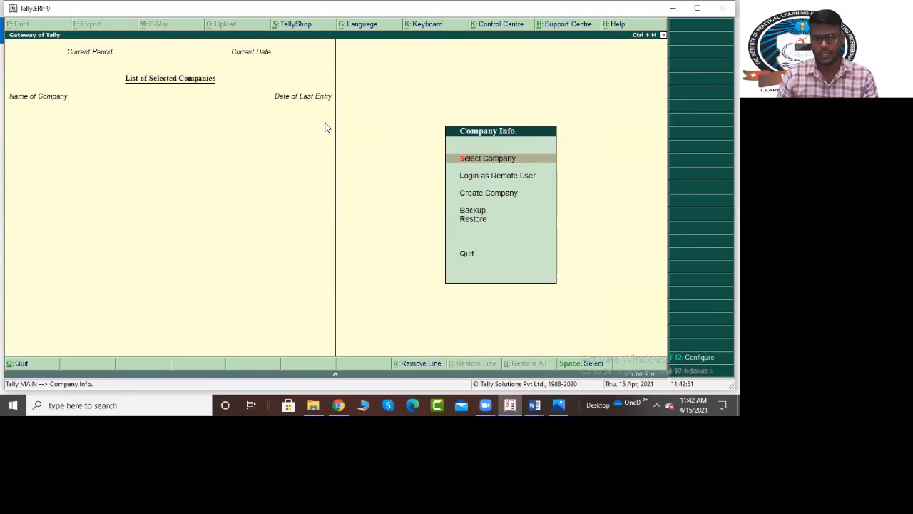
key(Return)
text(Indu)
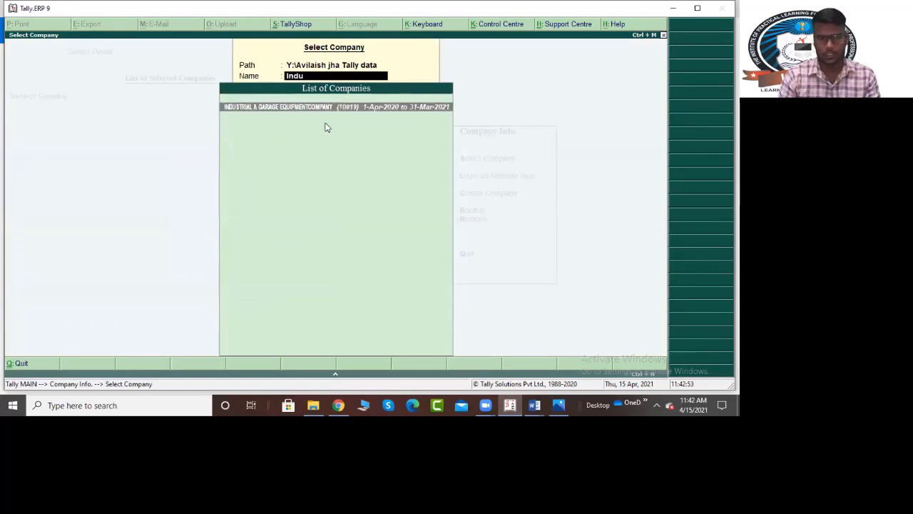
key(Return)
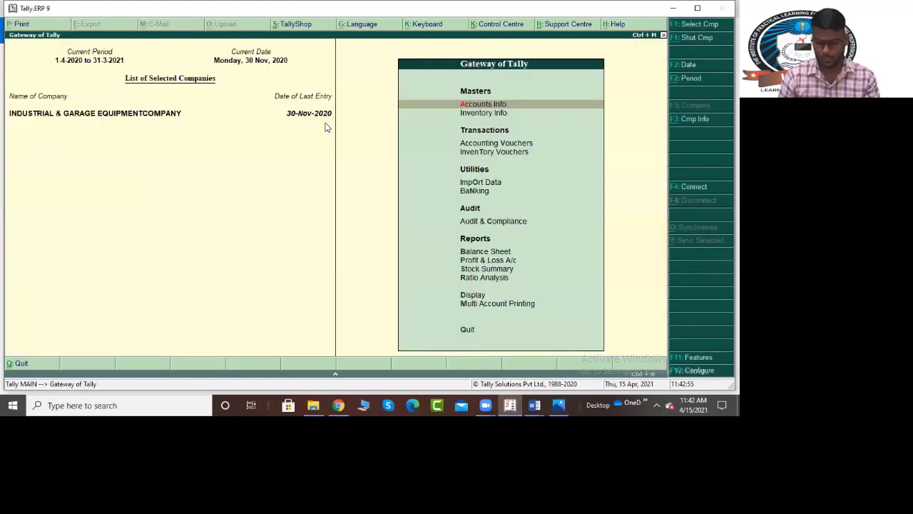
Examine the Duties & Taxes ledger balances from the detailed Balance Sheet and return to the Gateway of Tally.
key(b)
key(alt+F1)
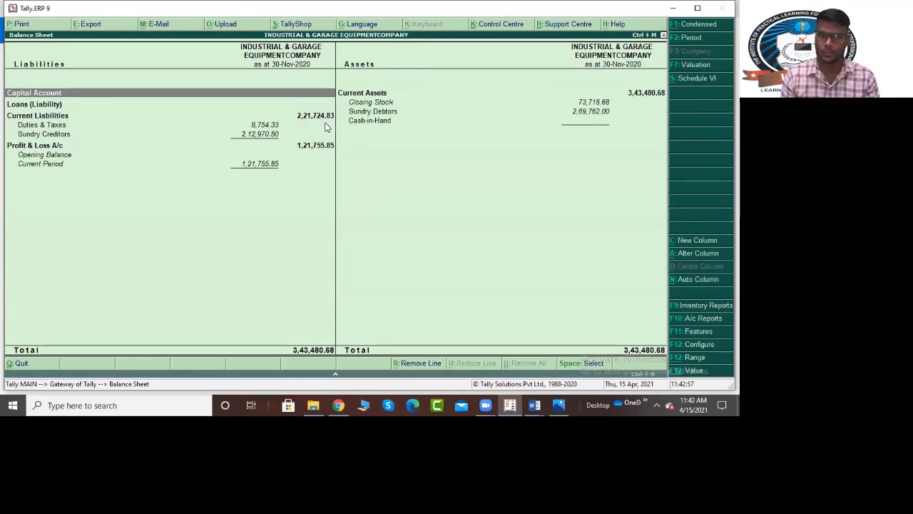
key(Down)
key(Down)
key(Down)
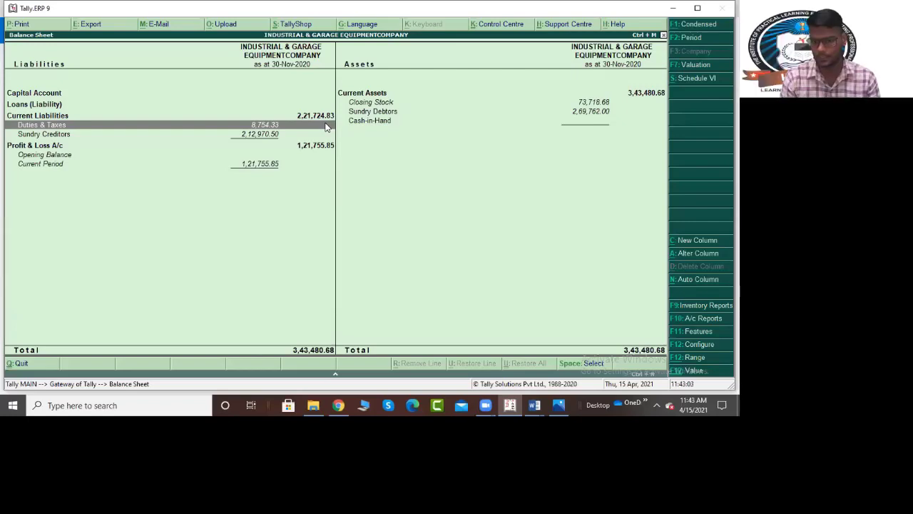
click(325, 124)
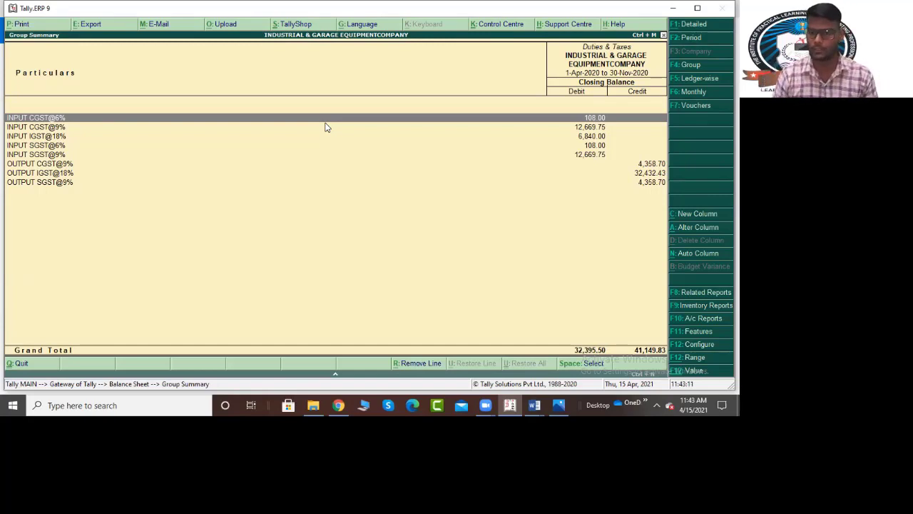
key(Escape)
key(Escape)
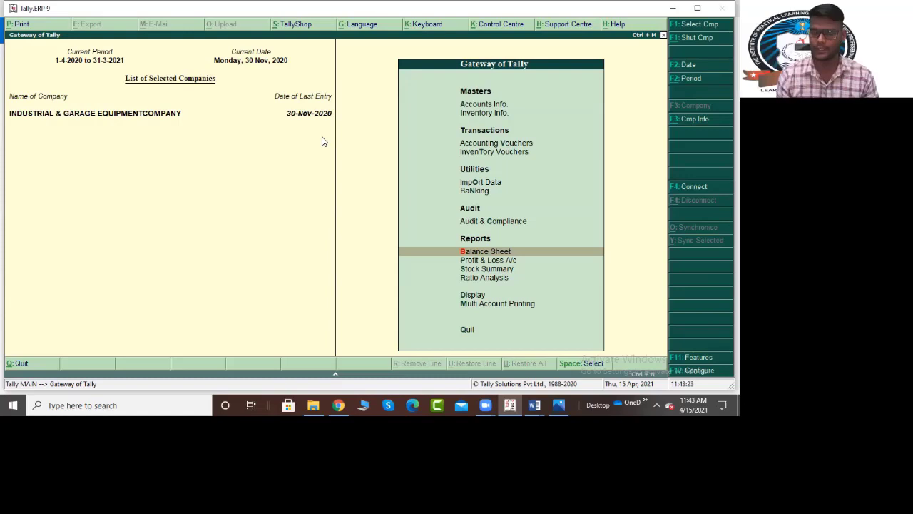
Display the GSTR-1 report from the statutory GST reports and review its returns summary.
key(d)
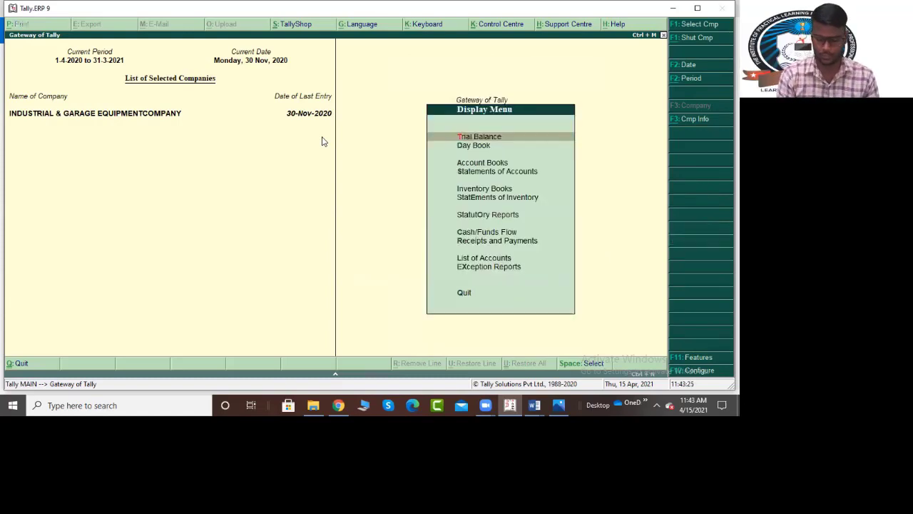
key(u)
key(g)
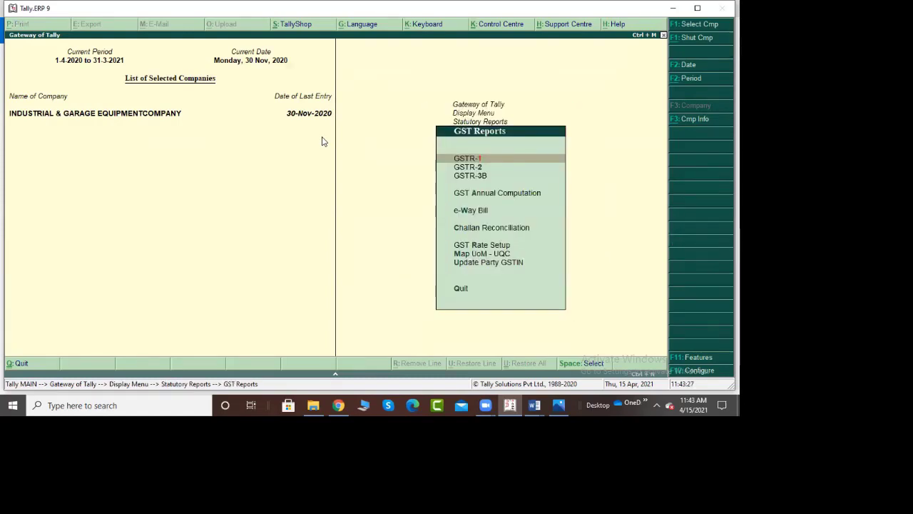
key(1)
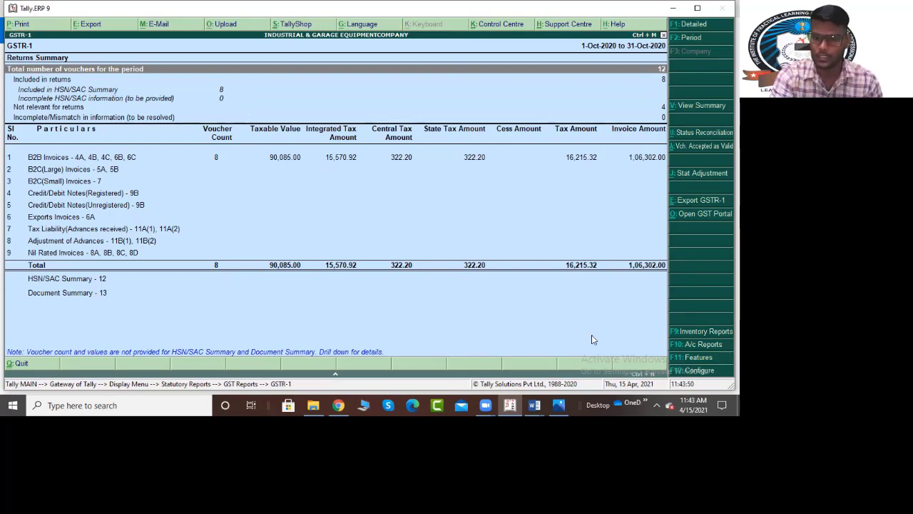
click(367, 403)
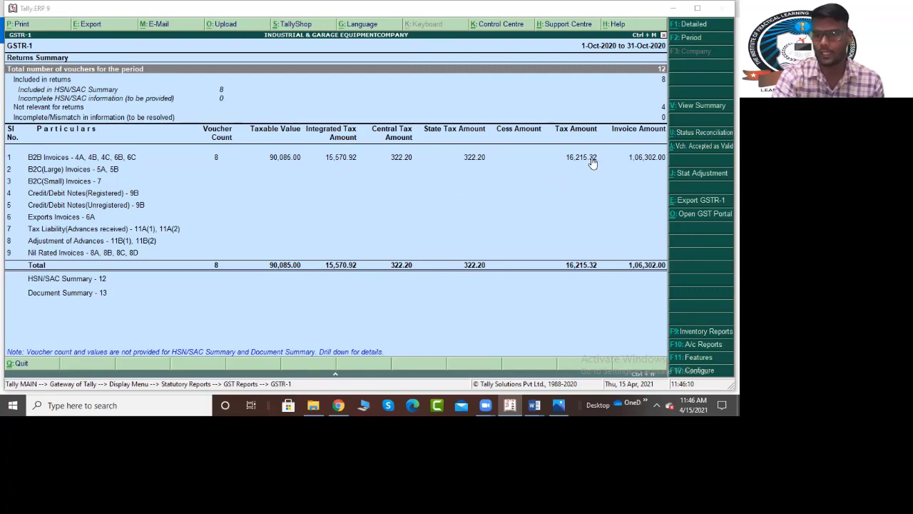
Configure GSTR-1 to export vouchers with voucher numbers of more than 16 characters and accept the other settings.
click(453, 196)
key(F12)
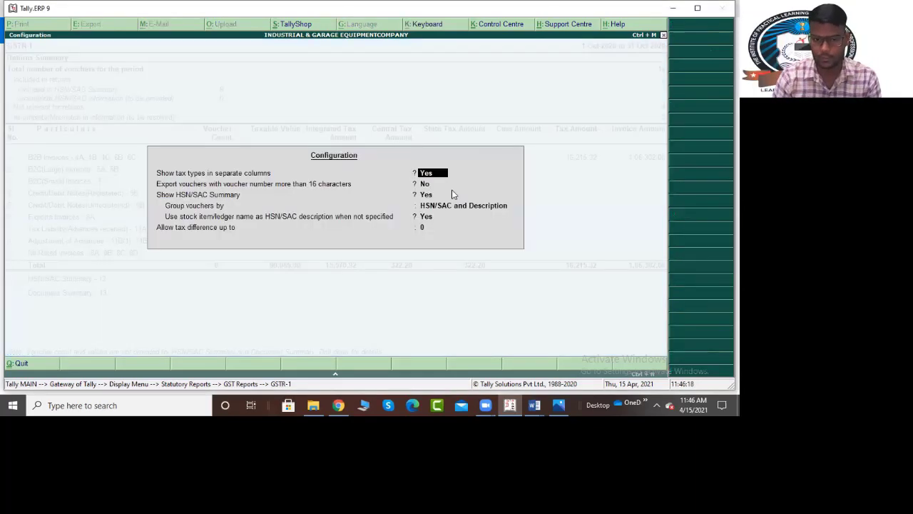
key(Return)
key(y)
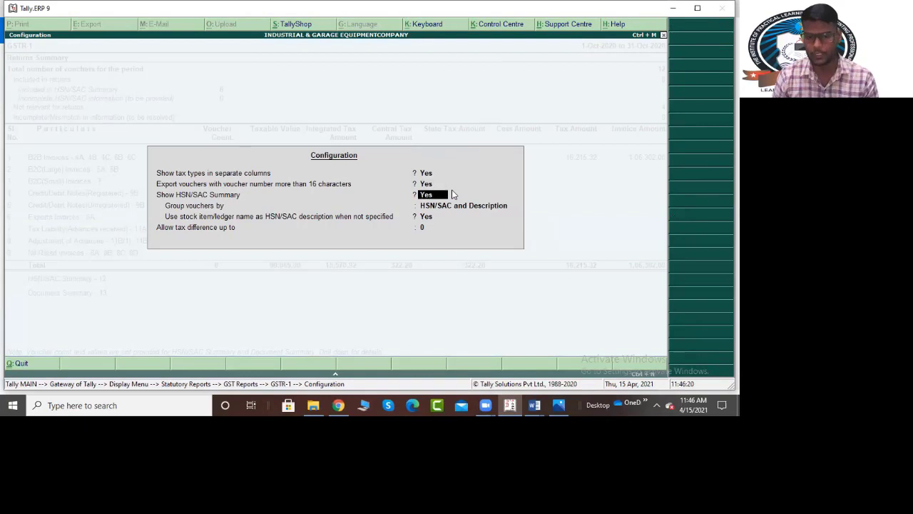
key(Return)
key(Return)
key(Return)
key(Return)
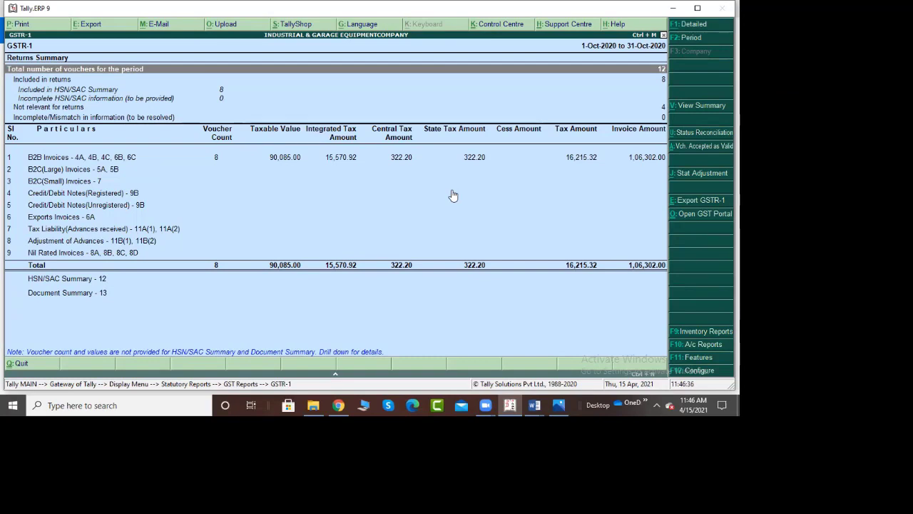
Examine the GSTR-1 outward supplies summary in detailed form, and go back to the return format view.
key(alt+v)
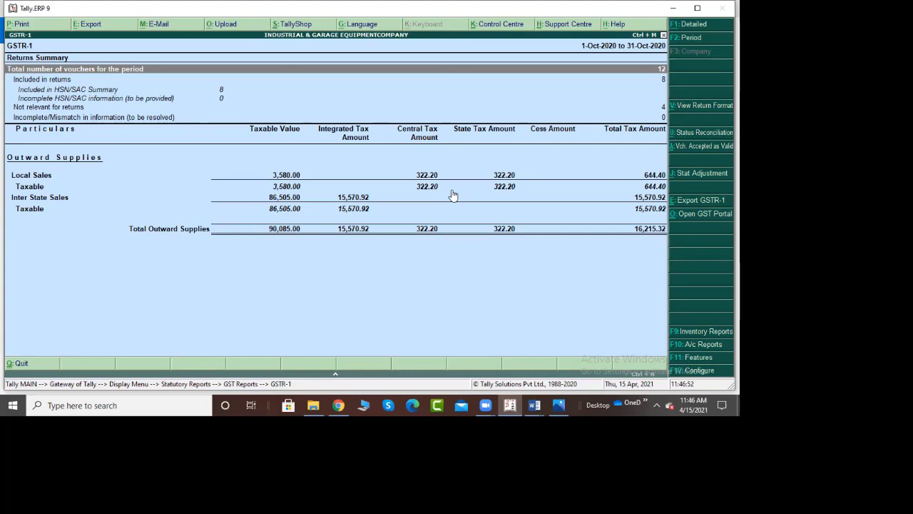
key(F12)
key(y)
key(Return)
key(Return)
key(Return)
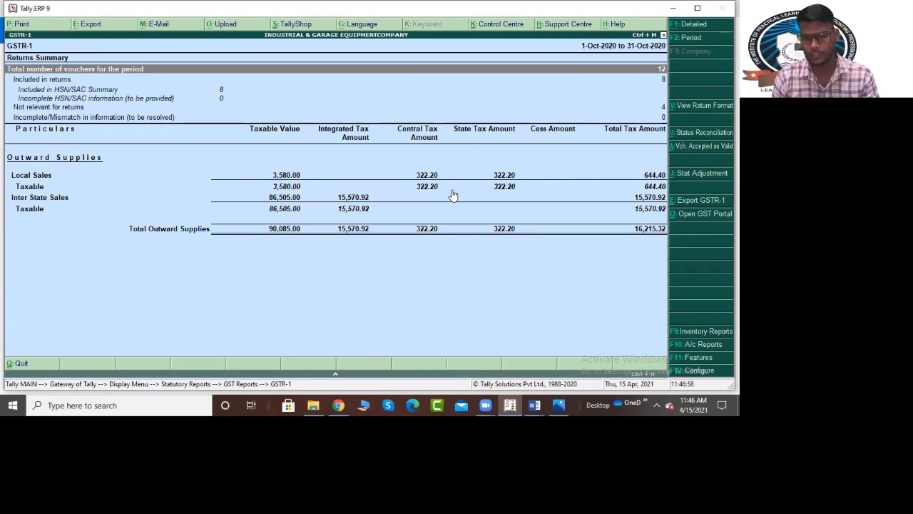
key(alt+F1)
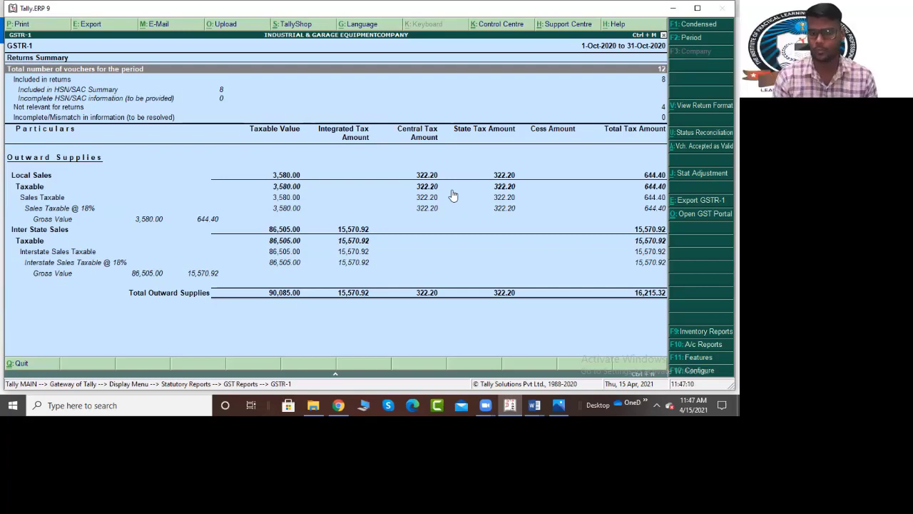
key(alt+v)
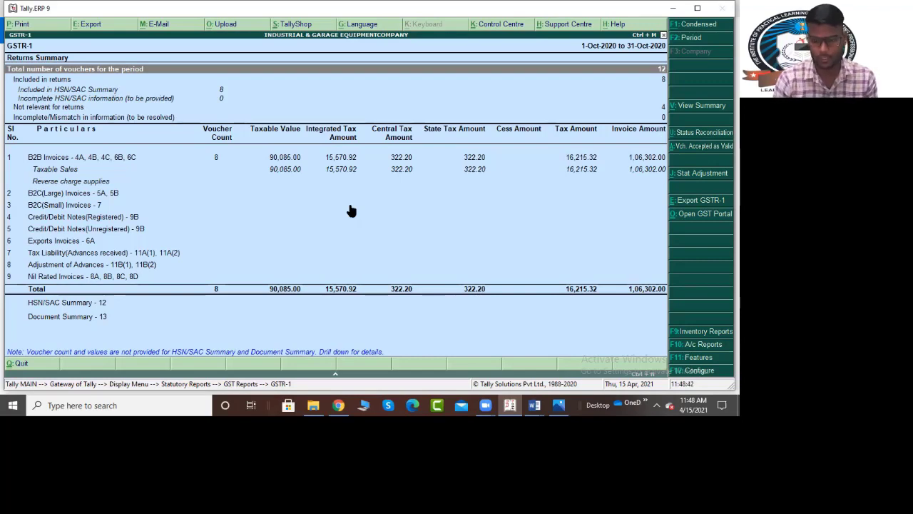
Check the GSTR-1 vouchers accepted as valid and the status reconciliation, returning to the returns summary each time.
key(alt+a)
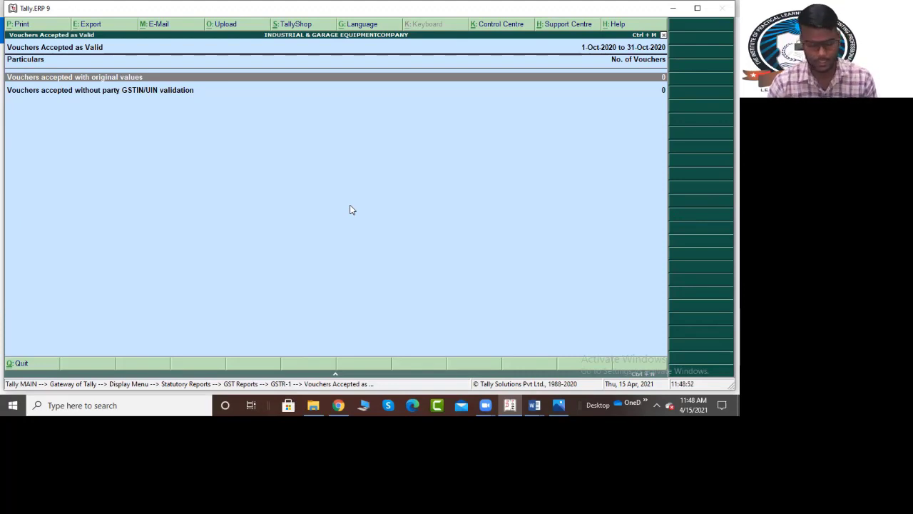
key(Escape)
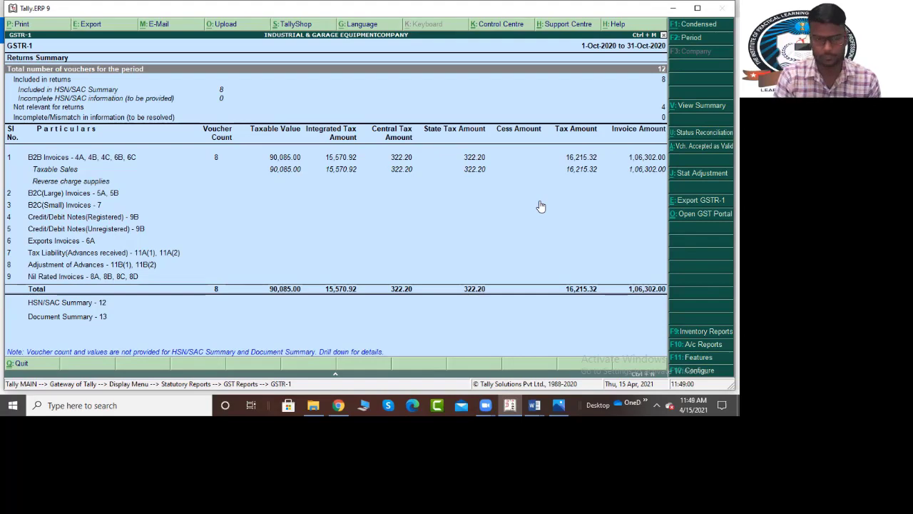
key(F5)
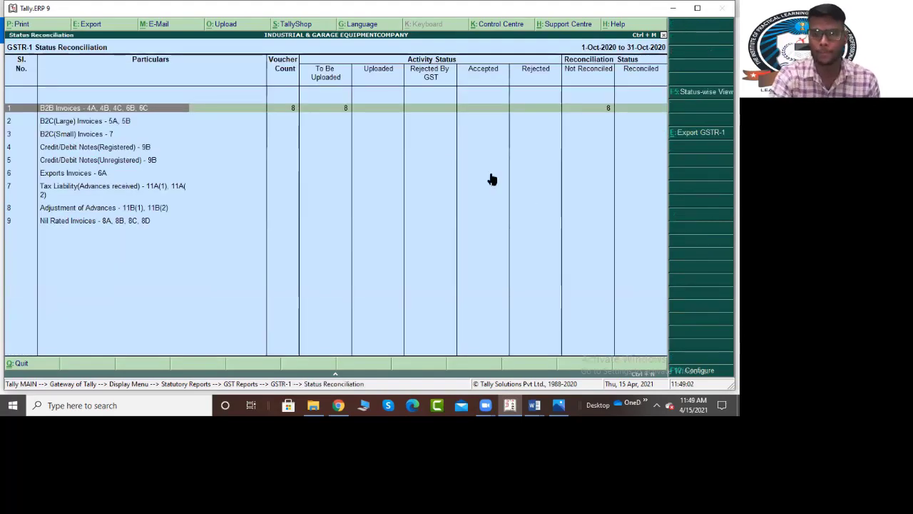
key(Escape)
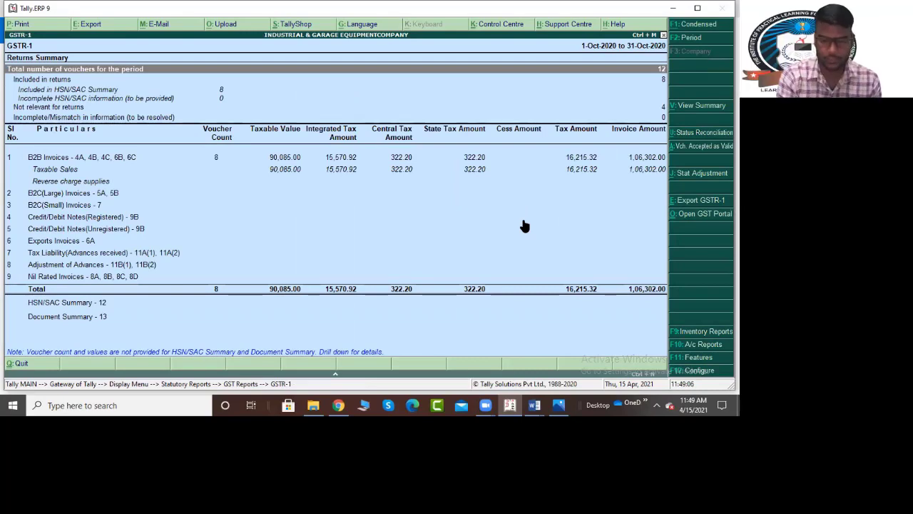
key(ctrl+a)
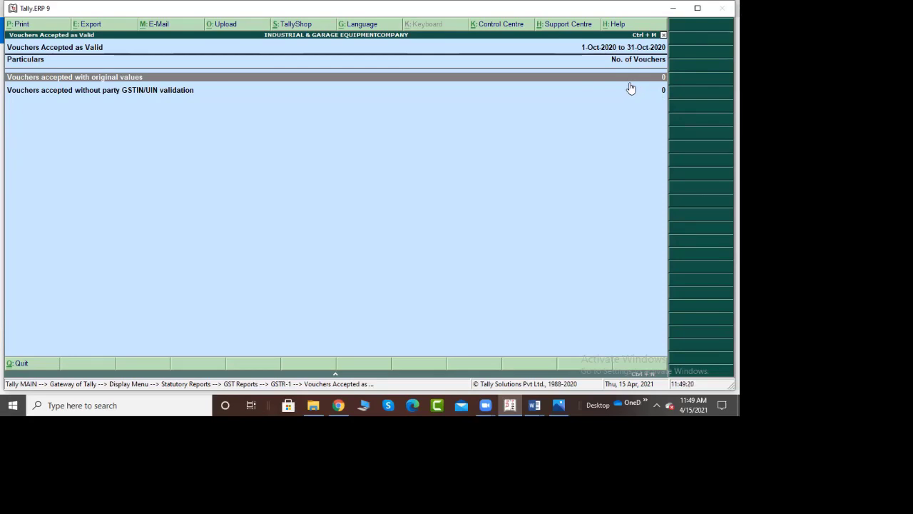
key(Escape)
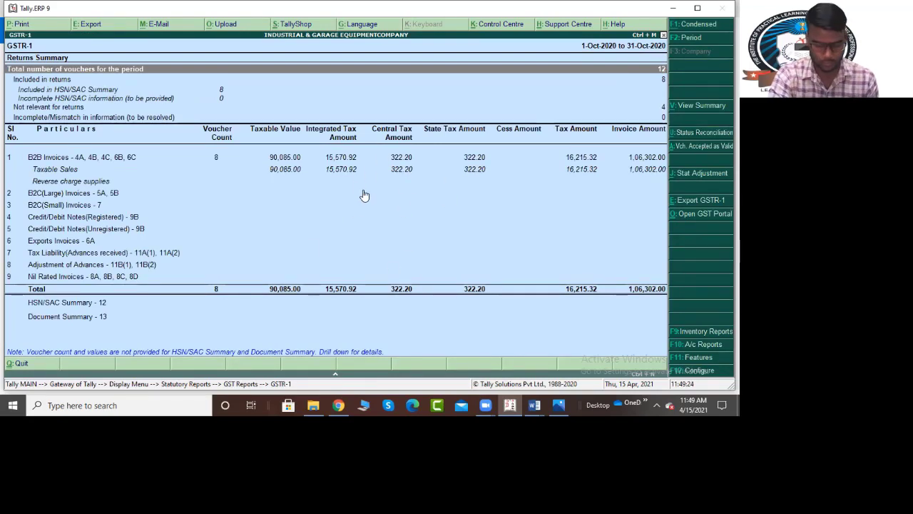
Review the B2B invoice vouchers in the GSTR-1 status reconciliation and return to the reconciliation list.
key(alt+s)
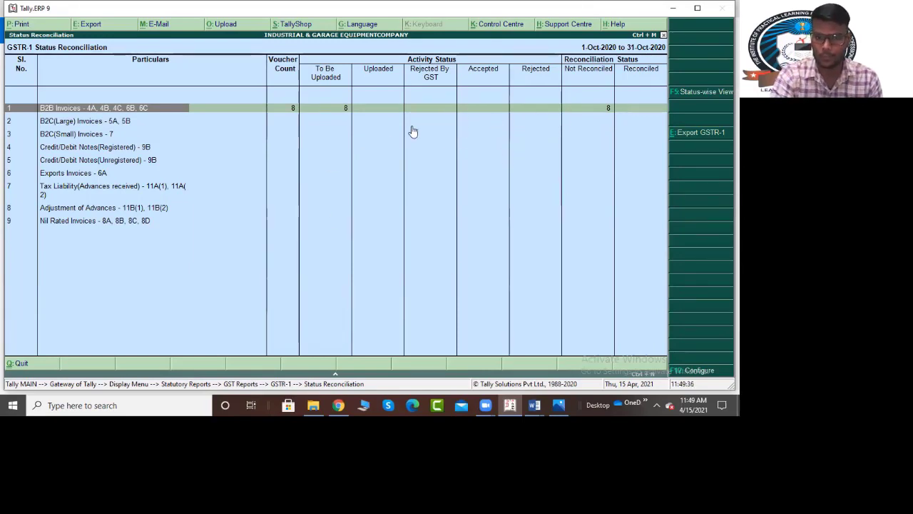
key(Return)
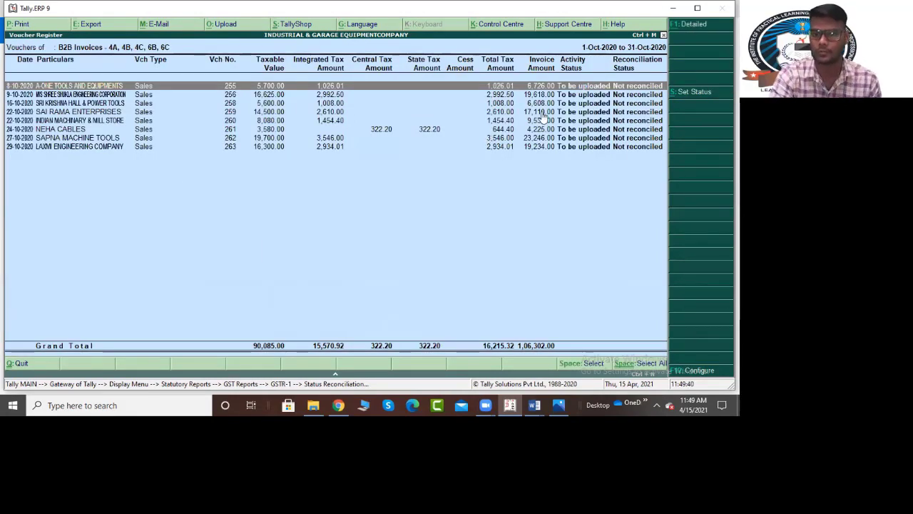
key(Escape)
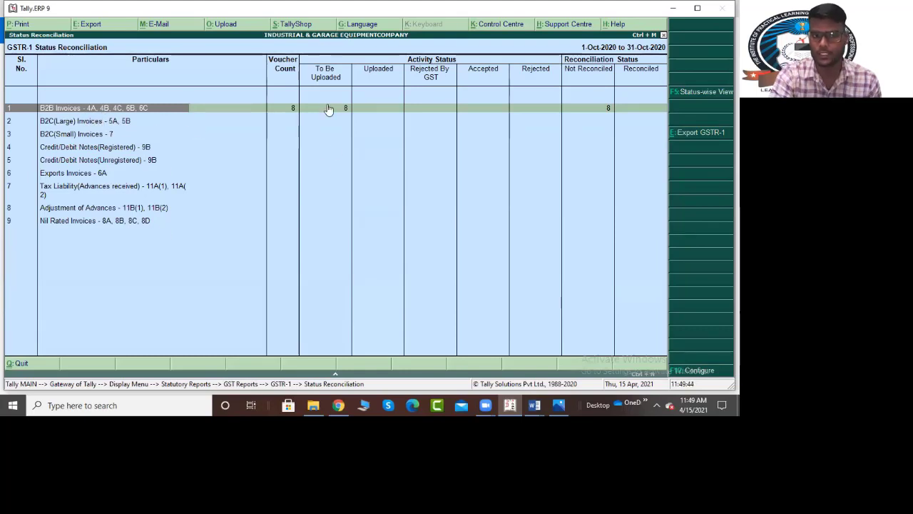
Open the status settings of the first B2B invoice, from A-One Tools and Equipments, and look through the reconciliation status options.
key(Return)
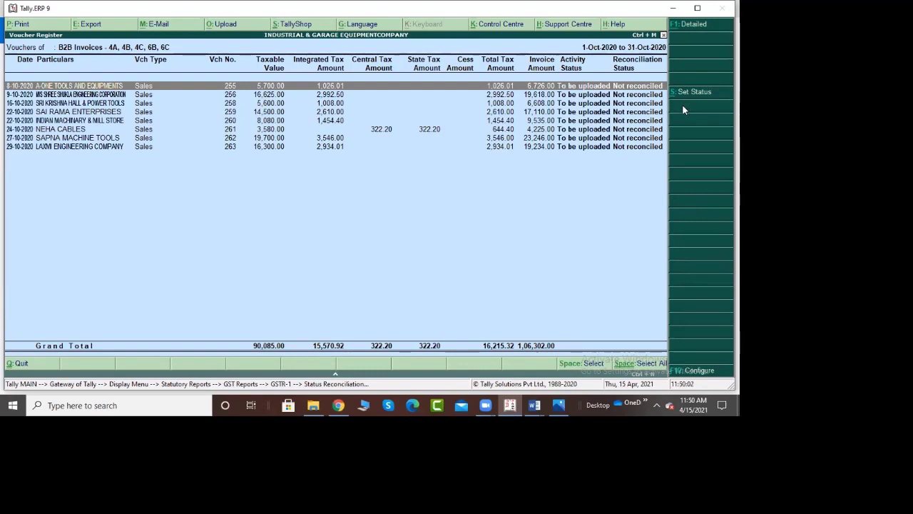
key(alt+s)
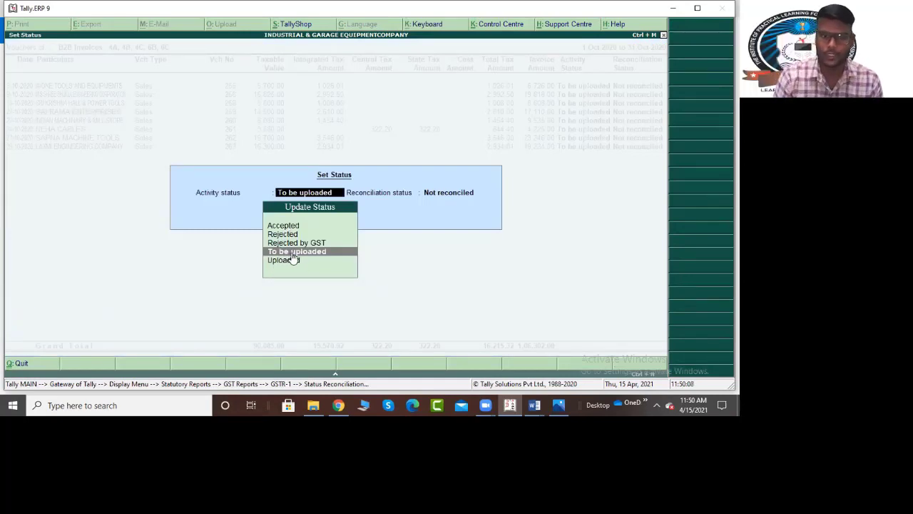
key(Return)
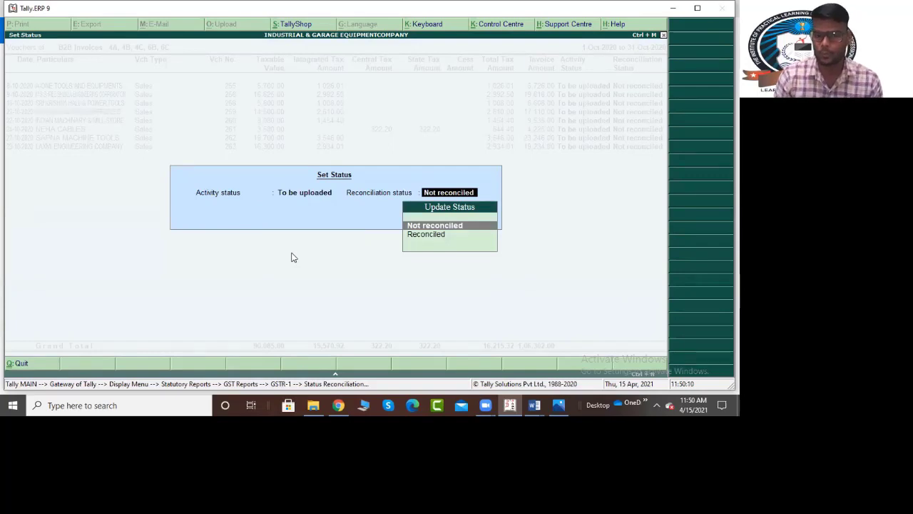
key(Down)
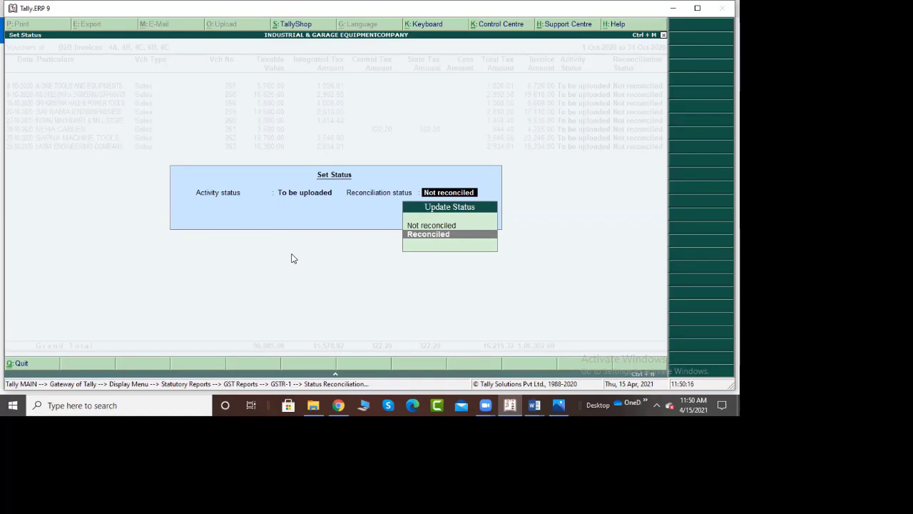
key(BackSpace)
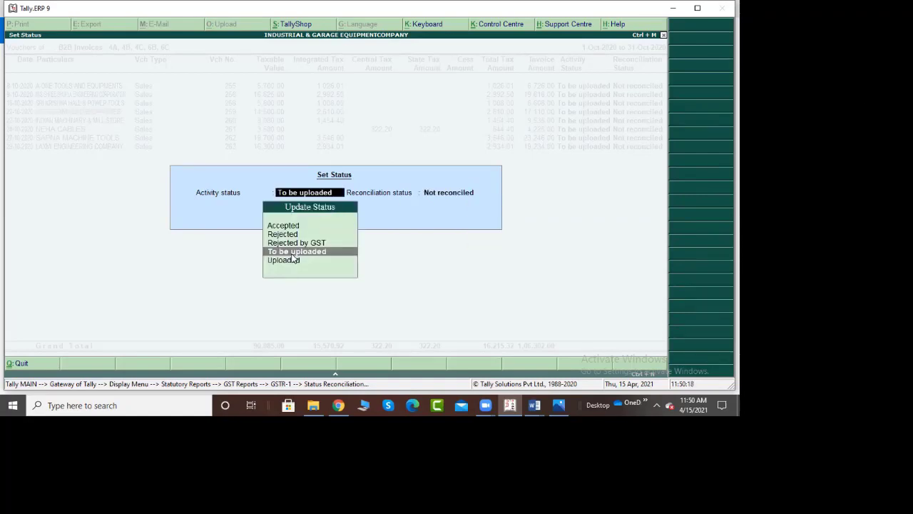
Try the Accepted activity status for the A-One Tools and Equipments invoice, and change it back to To be uploaded.
key(Up)
key(Up)
key(Up)
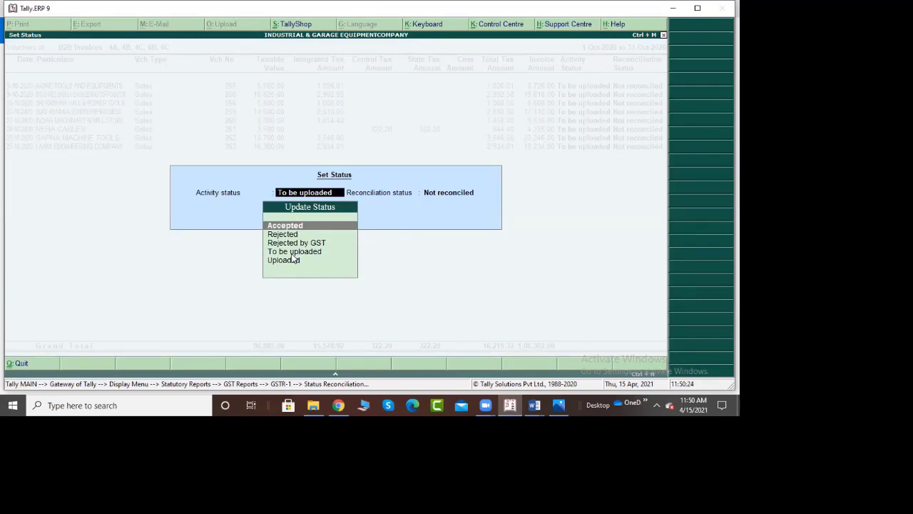
key(Down)
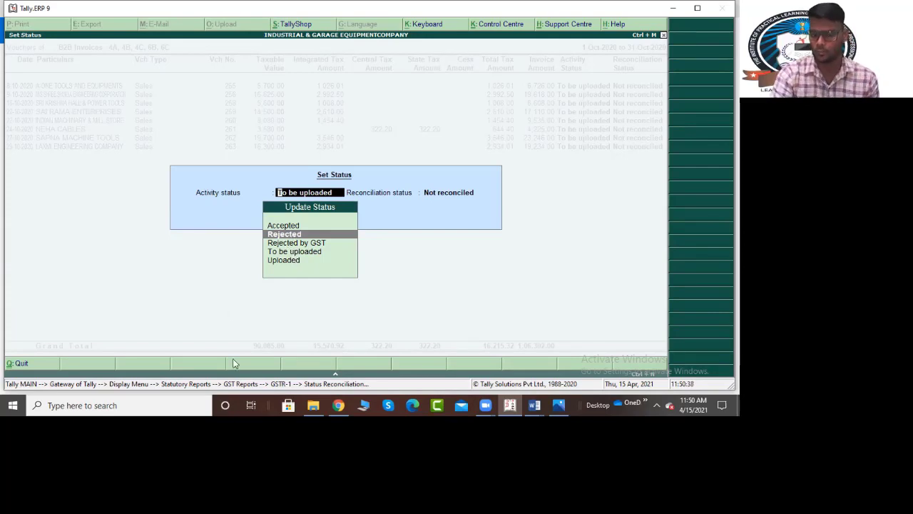
key(Up)
key(Return)
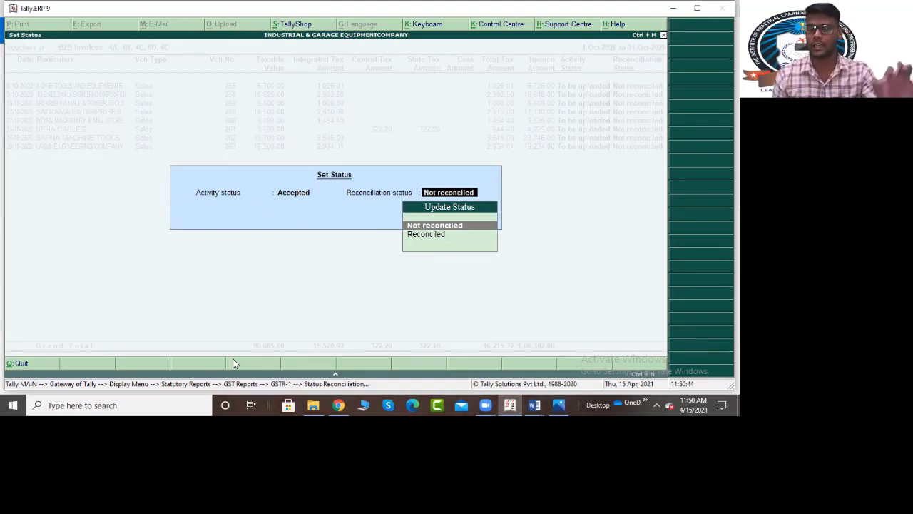
key(Down)
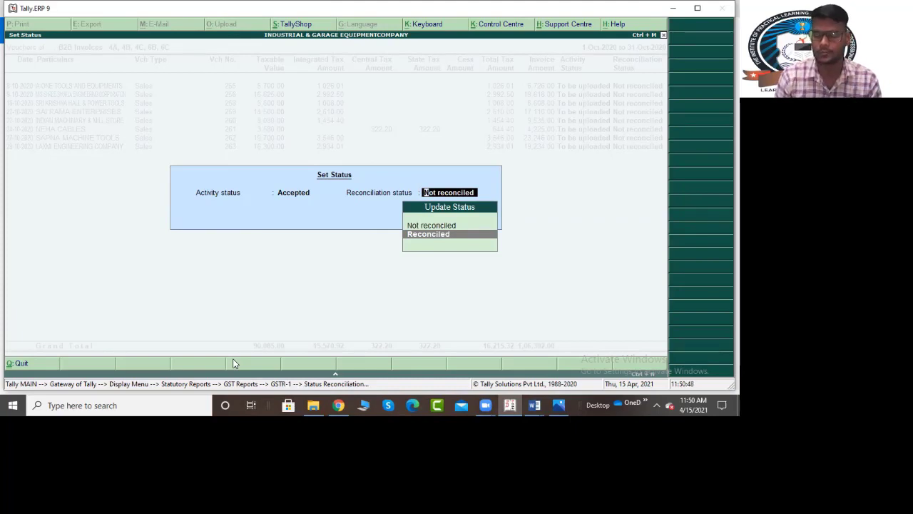
key(BackSpace)
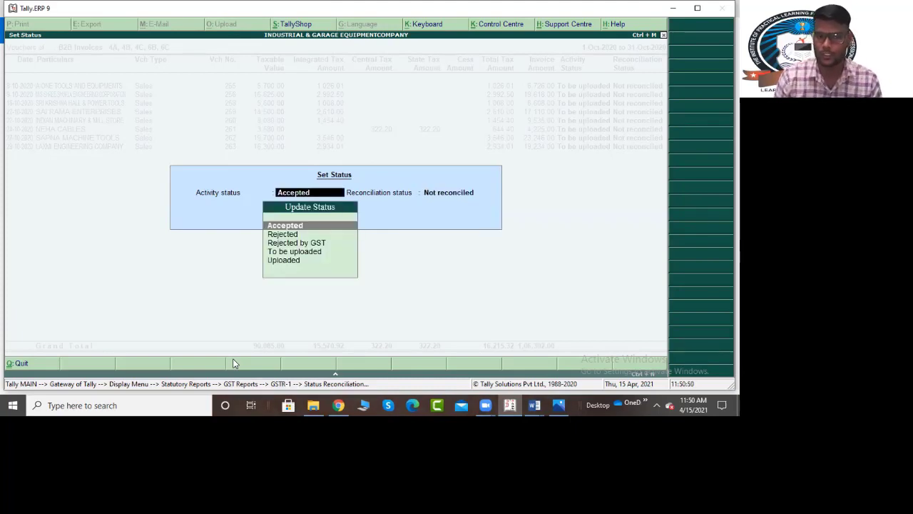
key(Down)
key(Down)
key(Down)
key(Return)
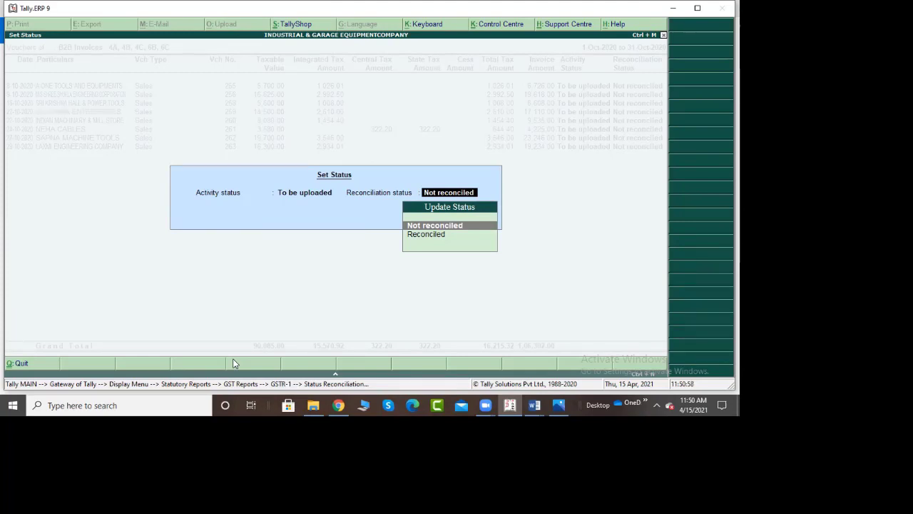
key(BackSpace)
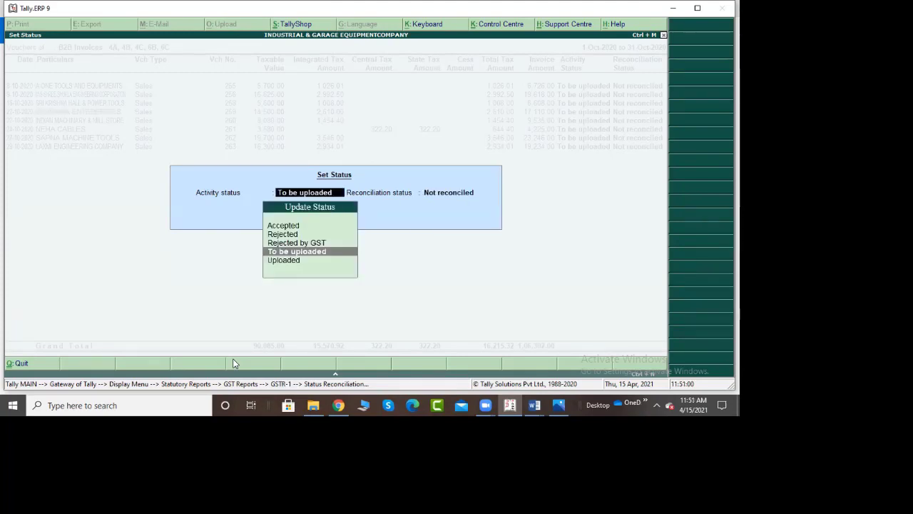
Mark the A-One Tools and Equipments invoice as Reconciled, with To be uploaded as its activity status.
key(Up)
key(Up)
key(Up)
key(Down)
key(Down)
key(Down)
key(Return)
key(Down)
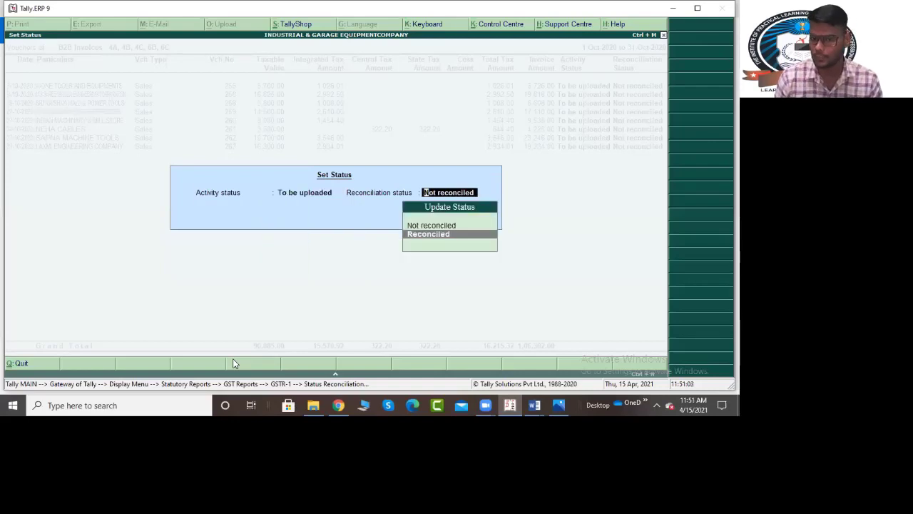
key(Return)
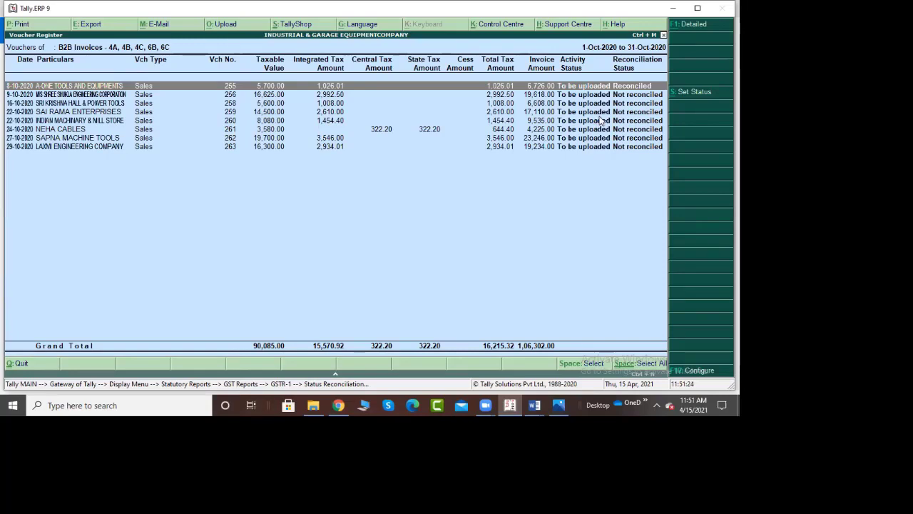
Set the activity status of the A-One Tools and Equipments invoice to Uploaded, leaving its reconciliation status as Reconciled.
key(alt+s)
key(Down)
key(Return)
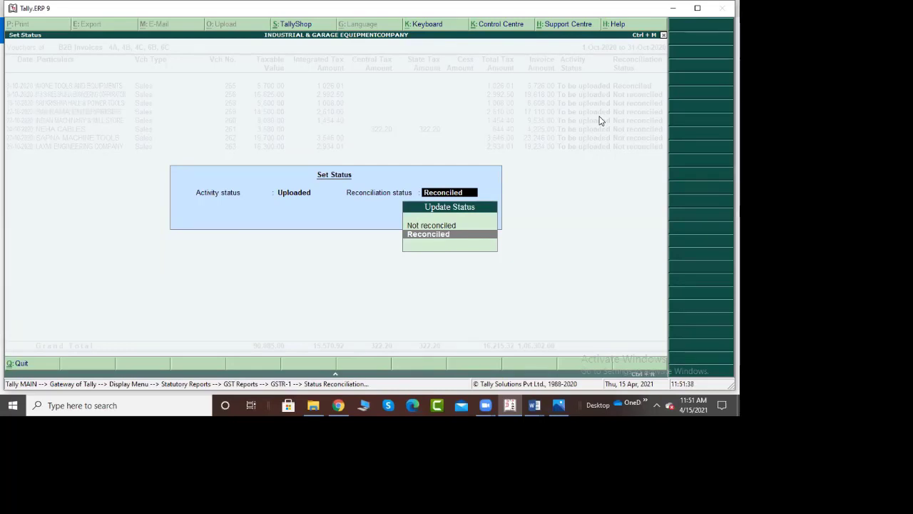
key(BackSpace)
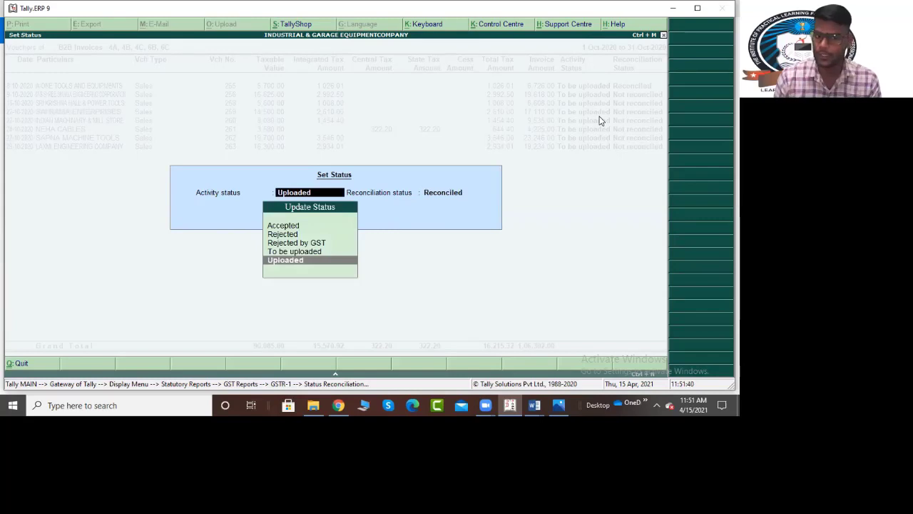
key(Return)
key(Return)
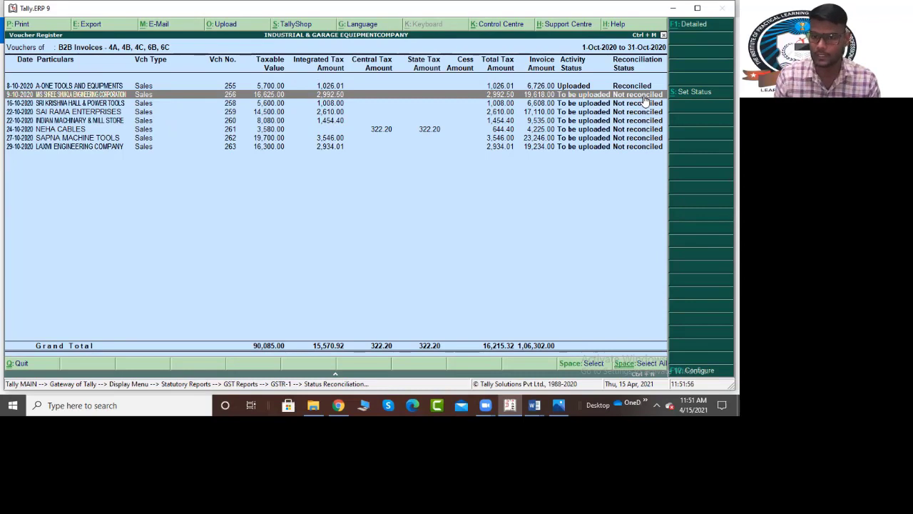
View the status options of the Sri Krishna Hall & Power Tools invoice without changing them, and return to the GSTR-1 summary.
key(Down)
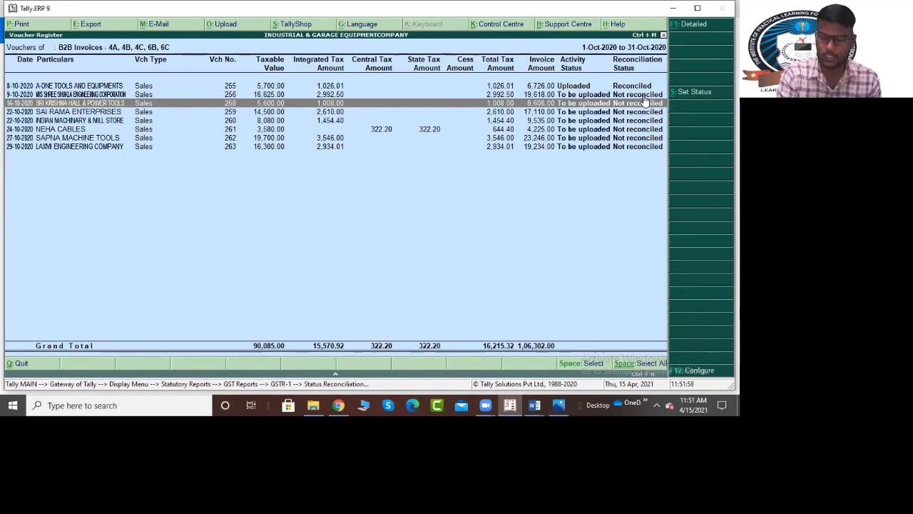
key(alt+s)
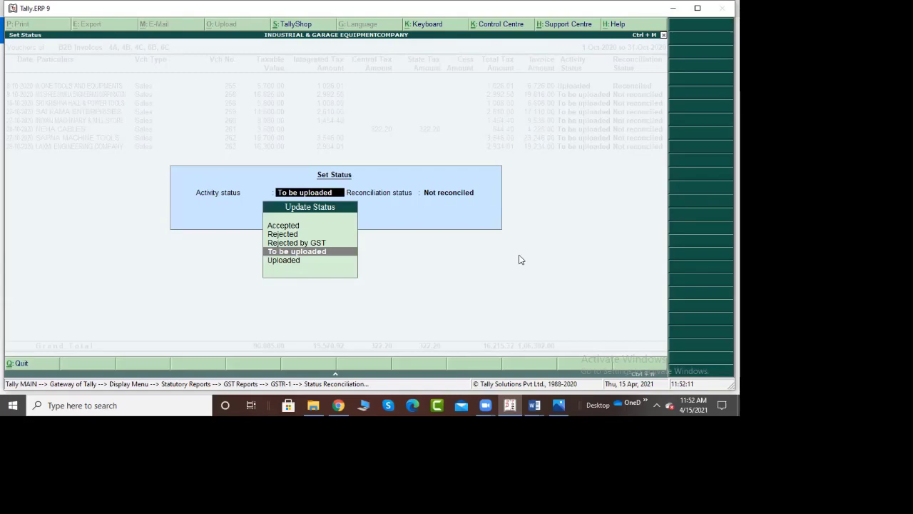
key(Escape)
key(Escape)
key(Escape)
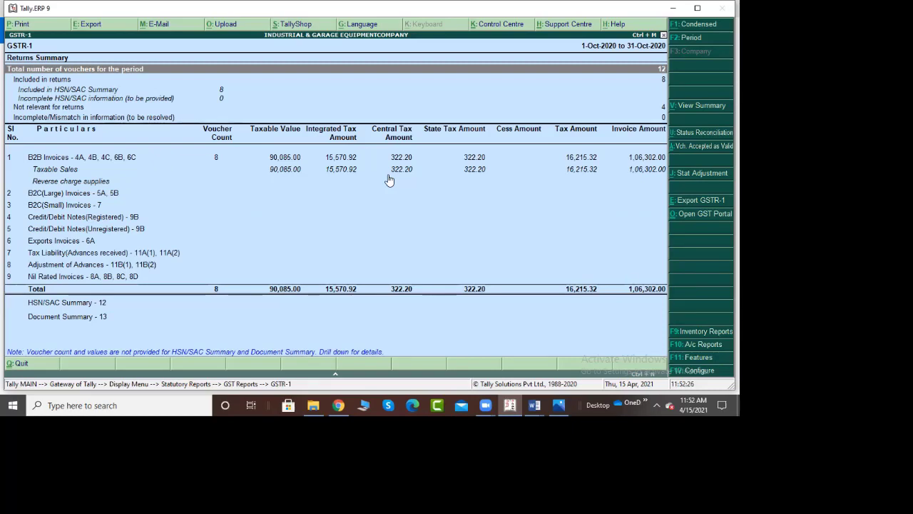
Review the B2B invoices in the status reconciliation and the vouchers accepted as valid, and return to the returns summary.
key(alt+u)
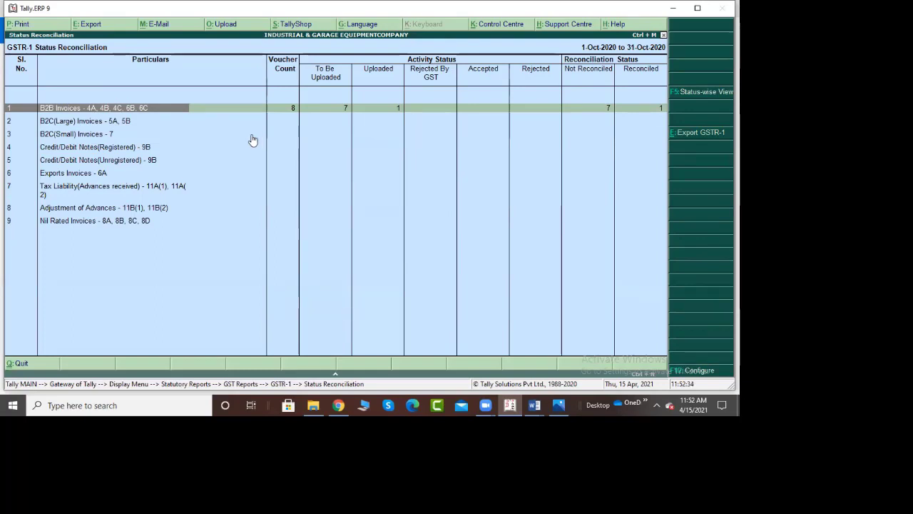
key(Return)
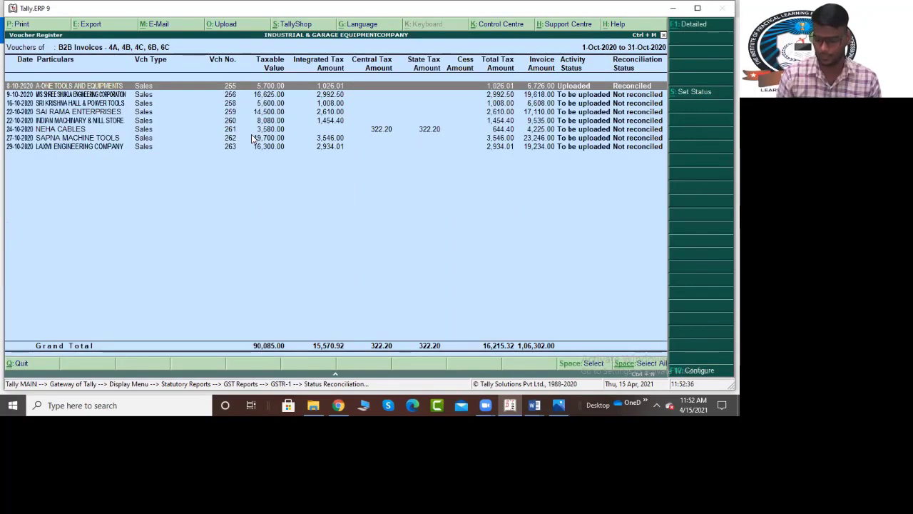
key(Down)
key(Down)
key(Down)
key(Up)
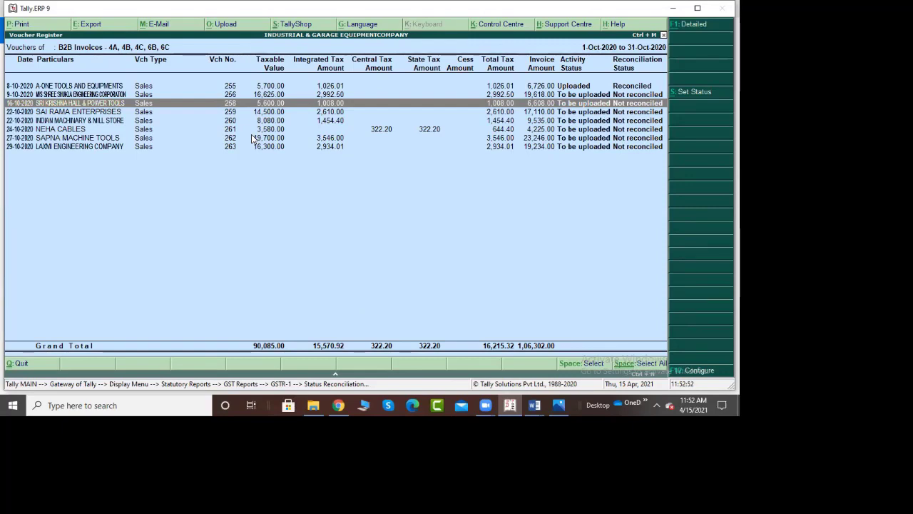
key(alt+s)
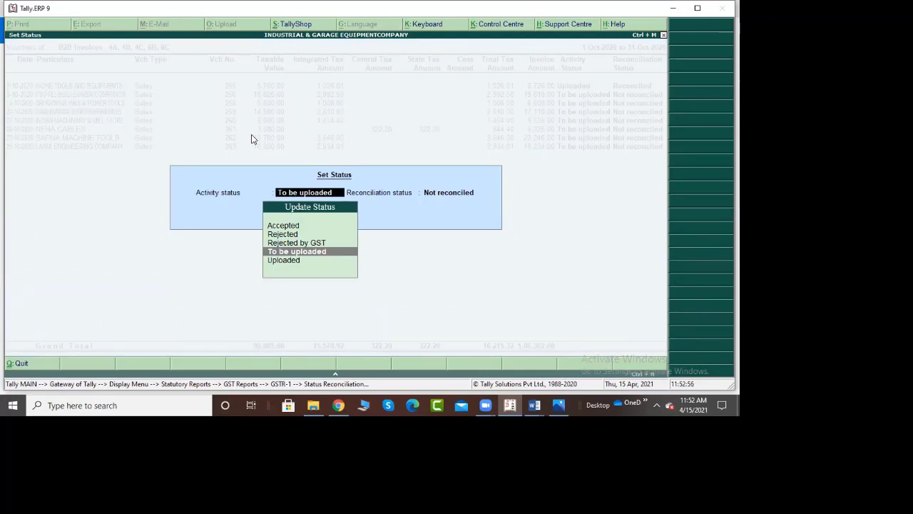
key(Return)
key(Escape)
key(Escape)
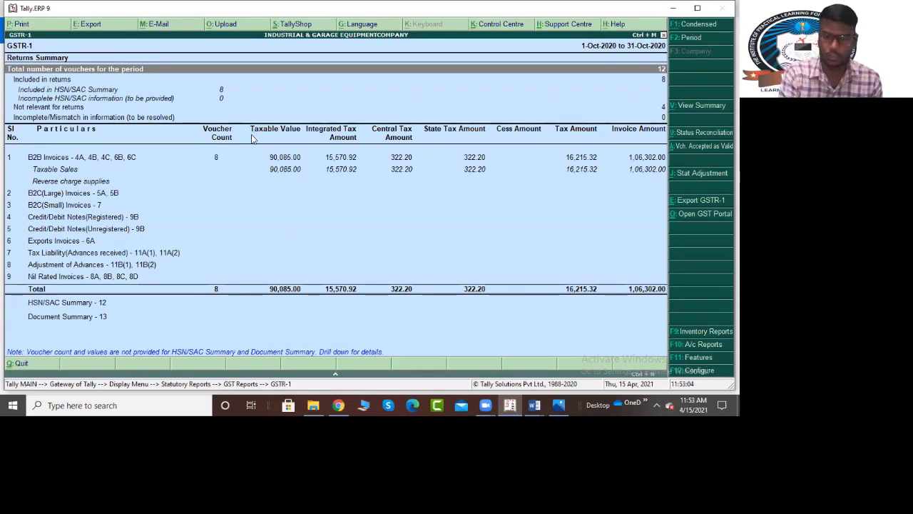
key(alt+a)
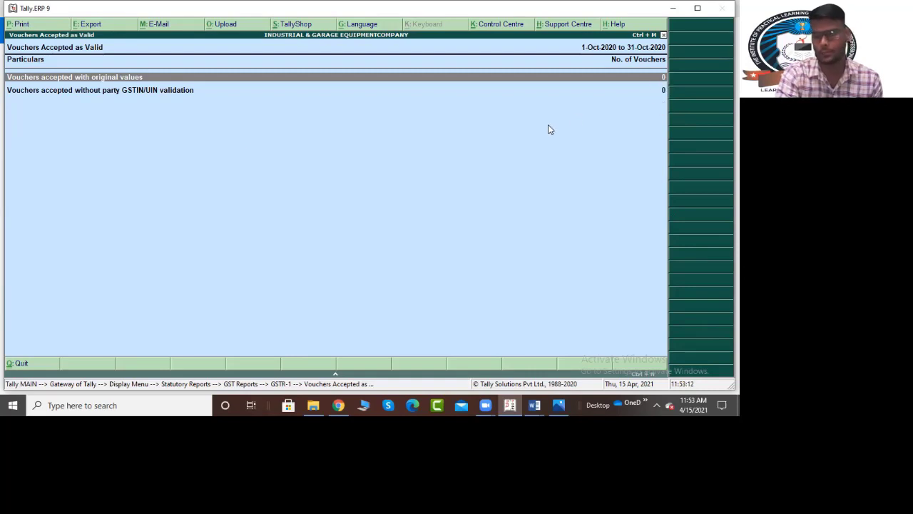
key(Escape)
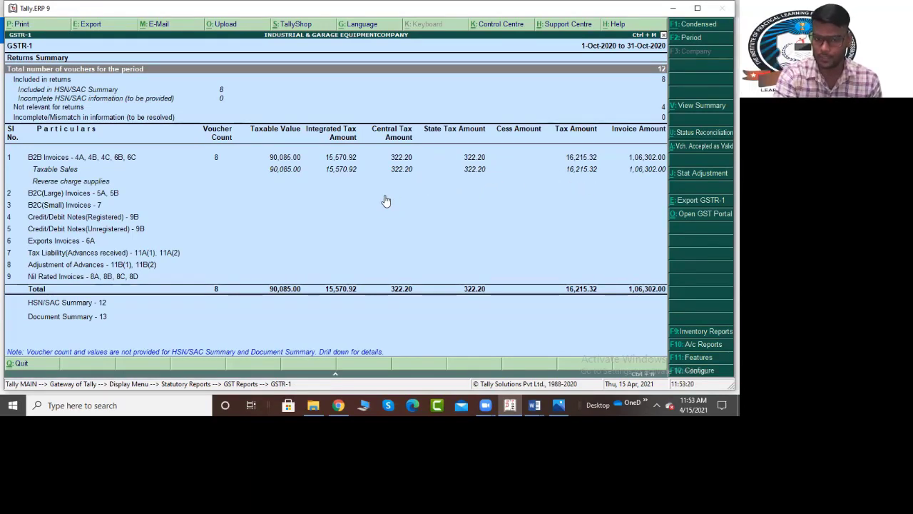
Try a GST stat adjustment for Decrease of Tax Liability with Adjustment Against Credit, and discard the journal voucher.
key(alt+j)
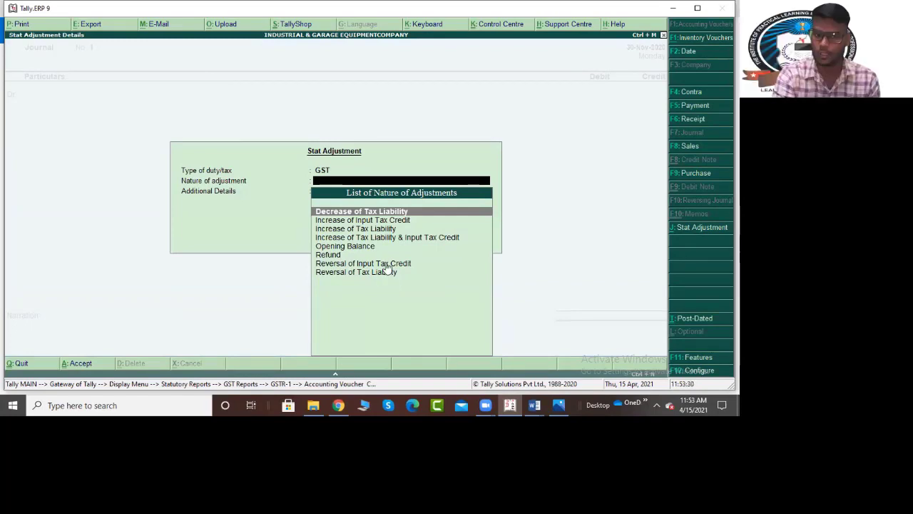
key(Return)
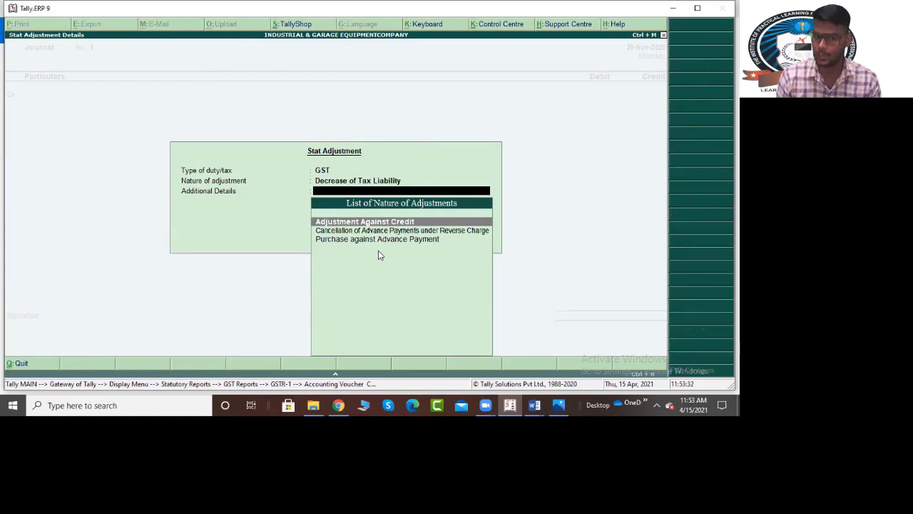
key(Return)
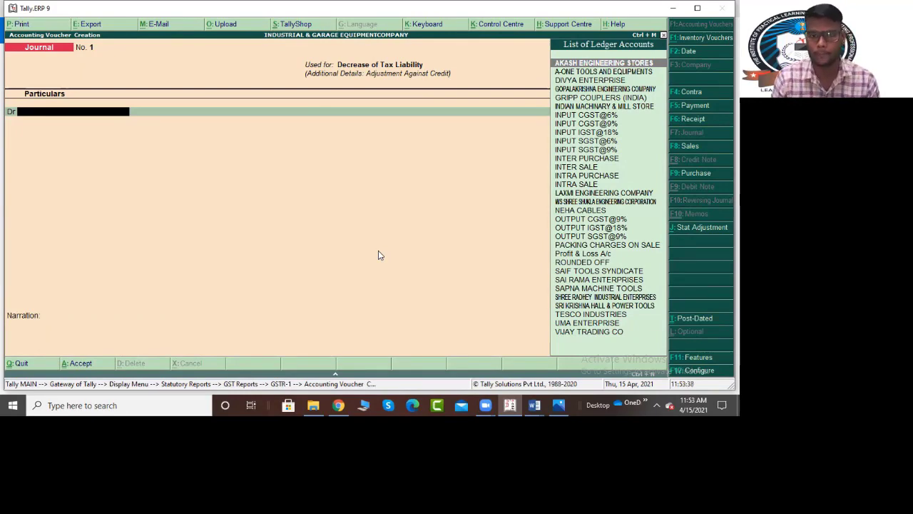
key(Escape)
key(Return)
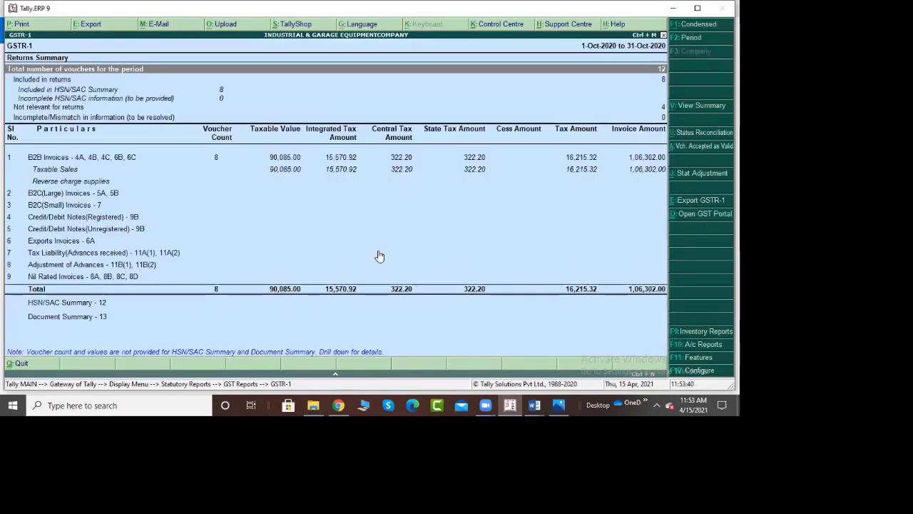
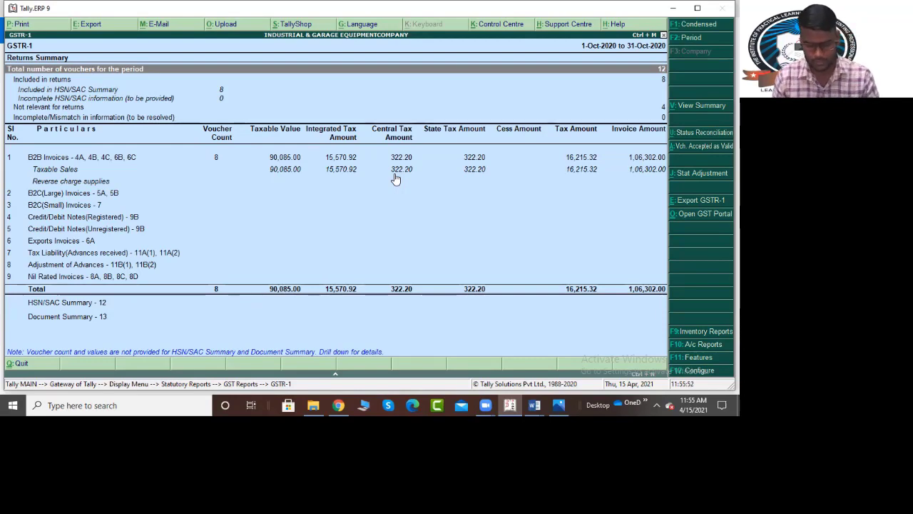
Start the GSTR-1 export with the default language and JSON GSTR-1 (Data Interchange) as the format.
key(alt+e)
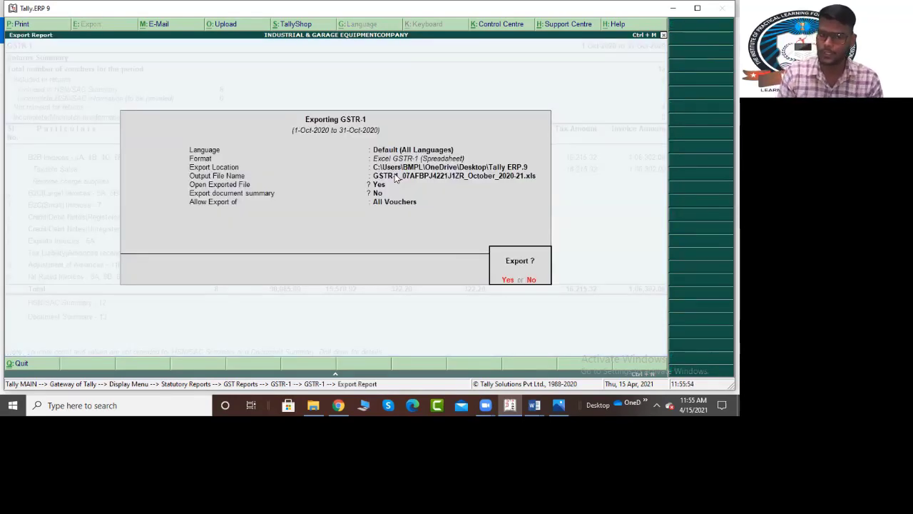
key(n)
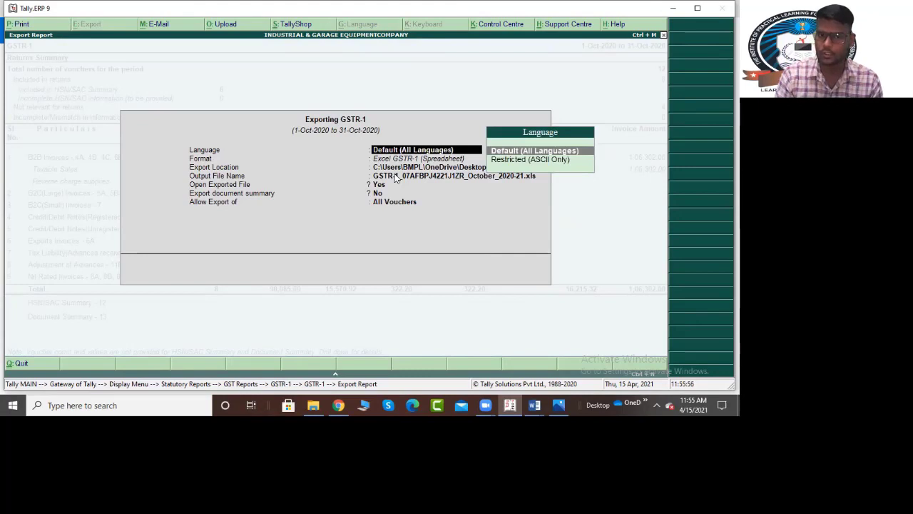
key(Return)
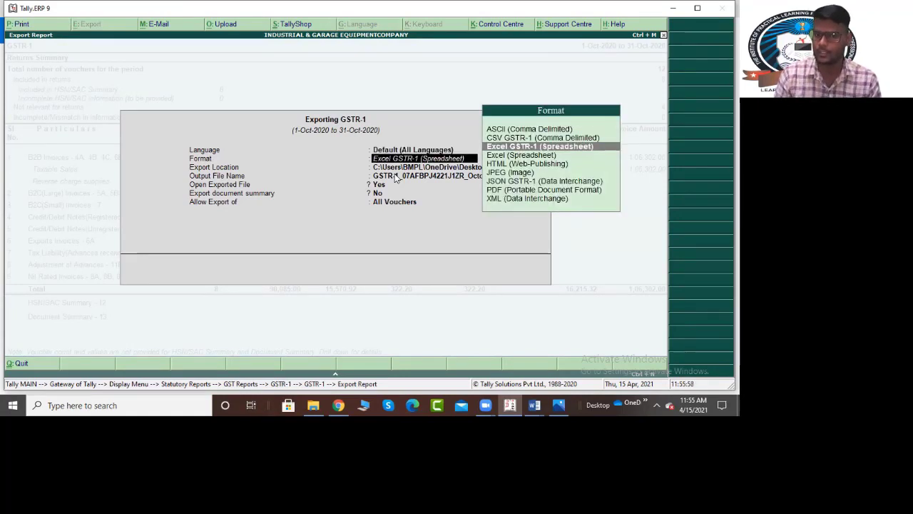
key(Down)
key(Down)
key(Down)
key(Down)
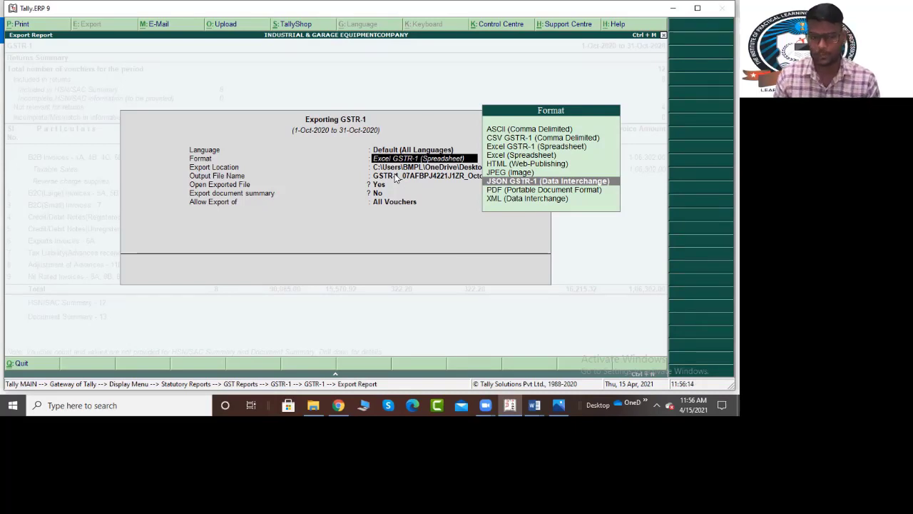
key(Return)
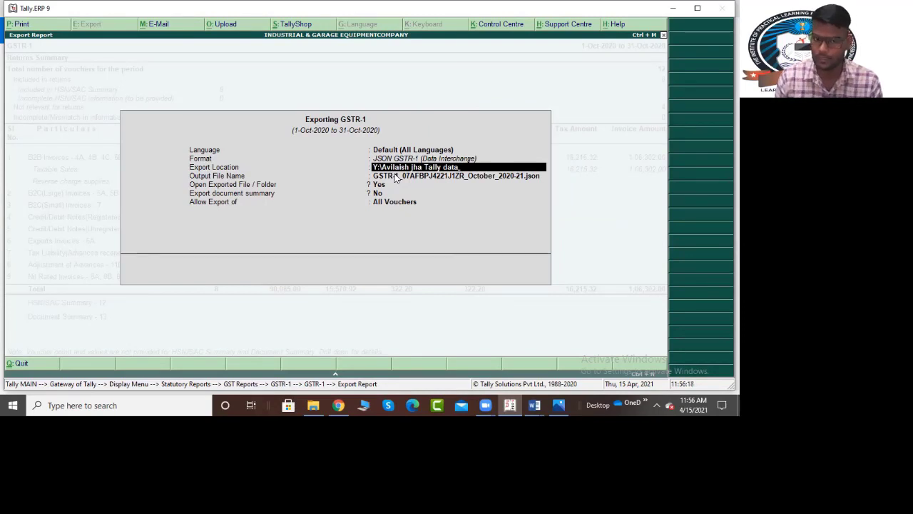
Accept the remaining export settings, export all GSTR-1 vouchers, and locate the JSON file in the export folder.
key(Return)
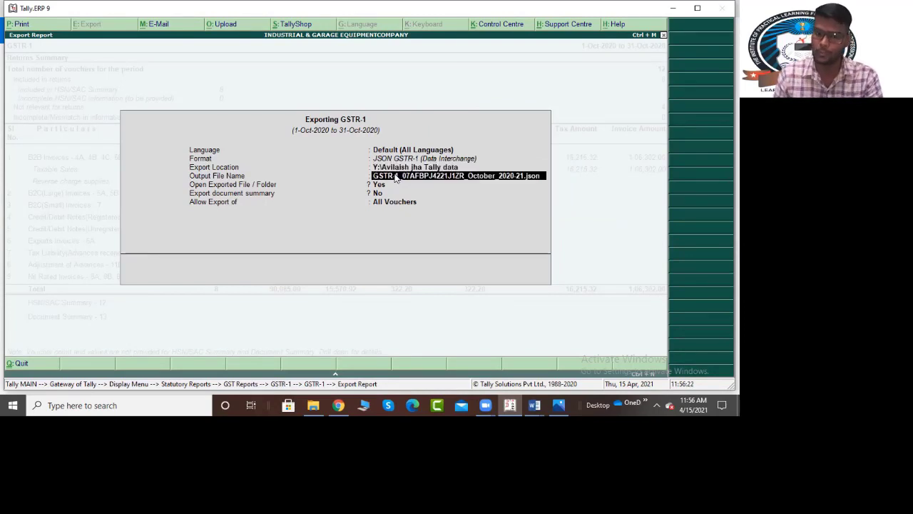
key(Return)
key(Return)
key(Return)
key(Return)
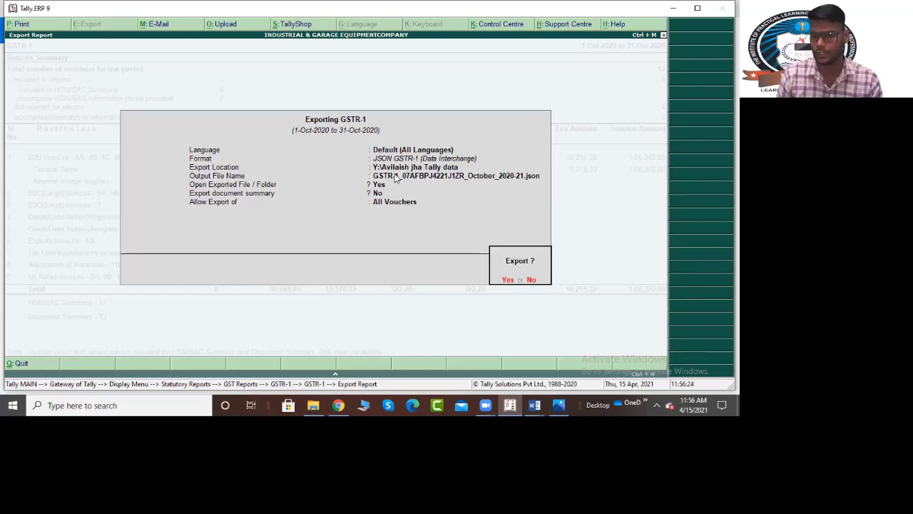
key(Return)
scroll(403, 207, down, 1)
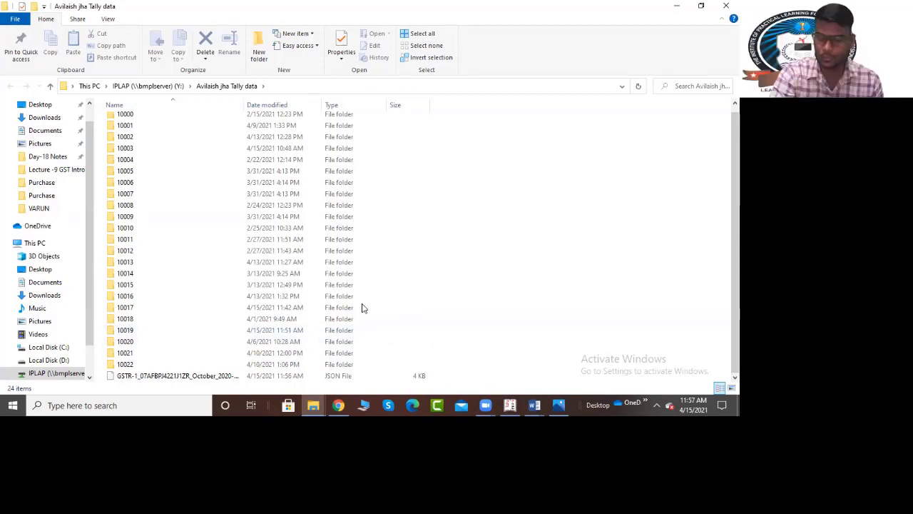
Switch to Tally.ERP 9, start a GST stat adjustment from GSTR-1 and view the additional details offered for Decrease of Tax Liability.
click(507, 405)
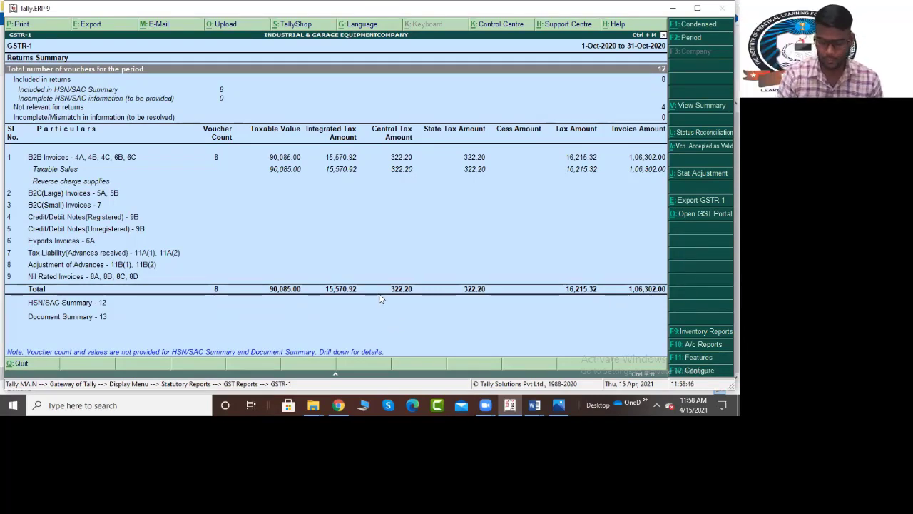
key(alt+j)
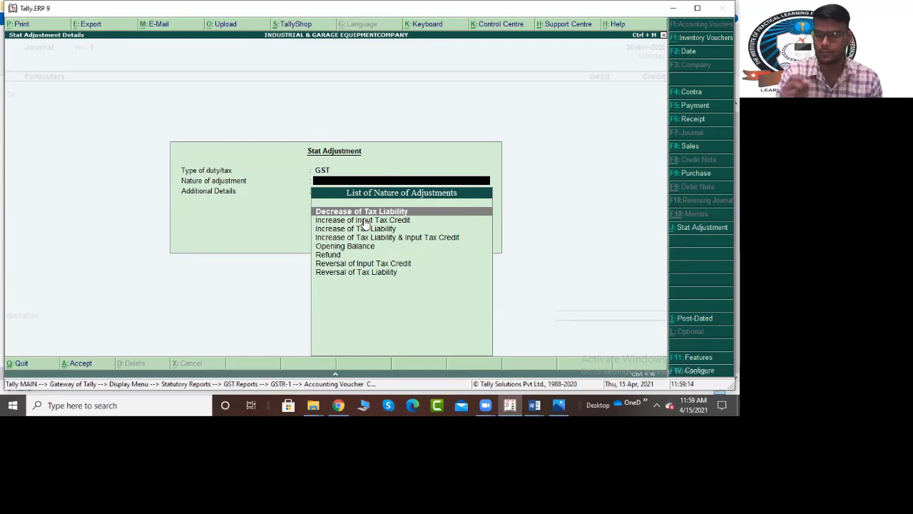
key(Return)
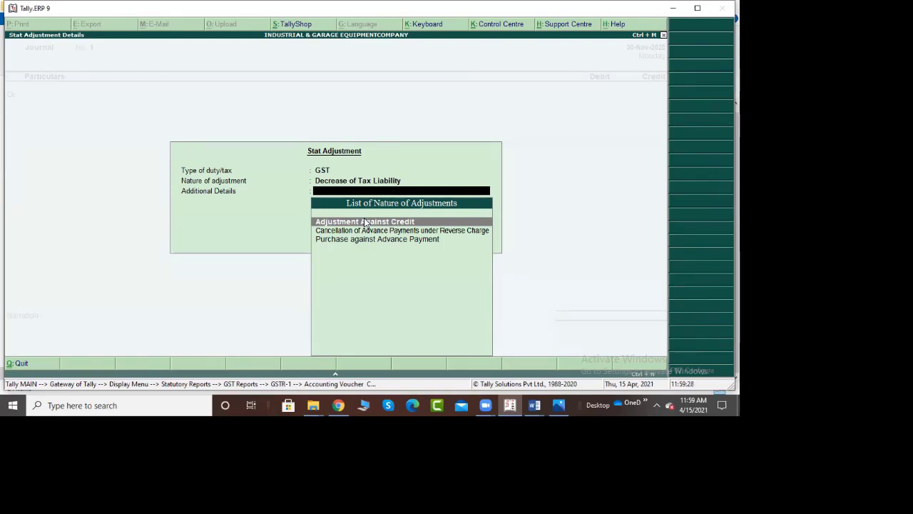
key(BackSpace)
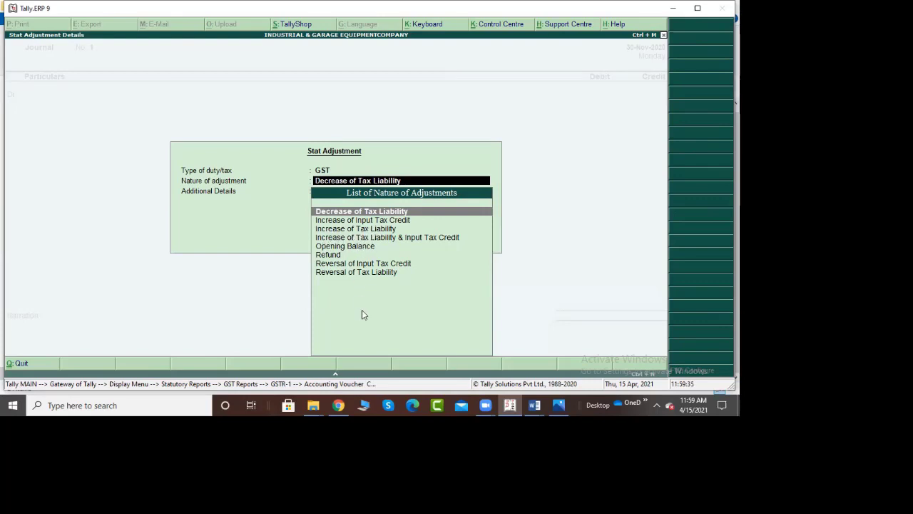
View the additional details offered for Increase of Tax Liability and leave the adjustment journal without saving.
key(Down)
key(Down)
key(Return)
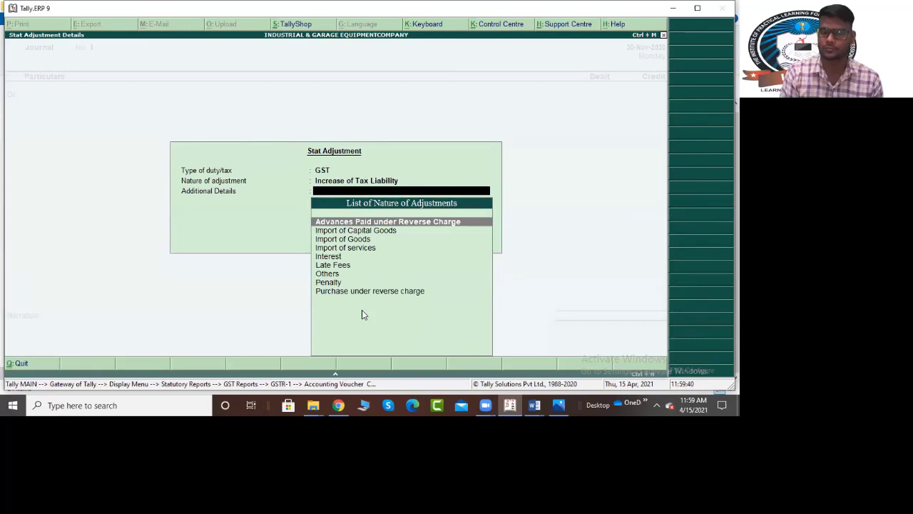
key(BackSpace)
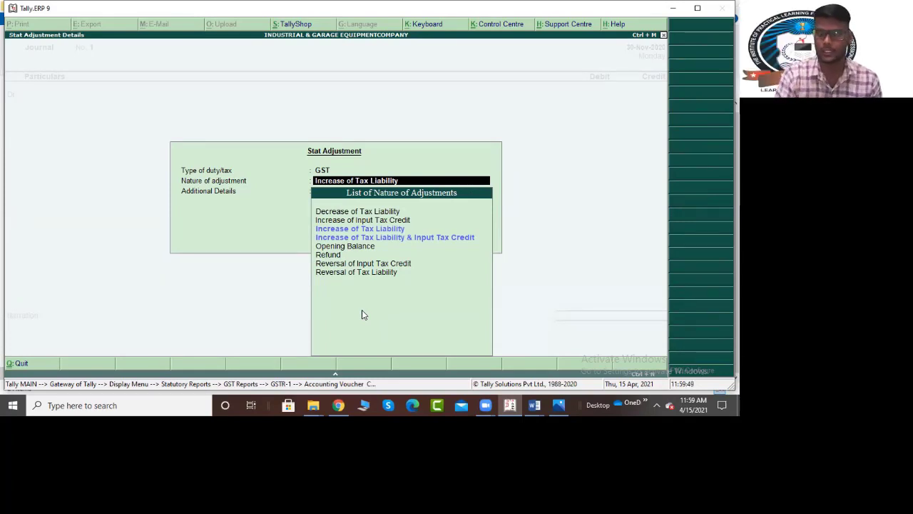
key(BackSpace)
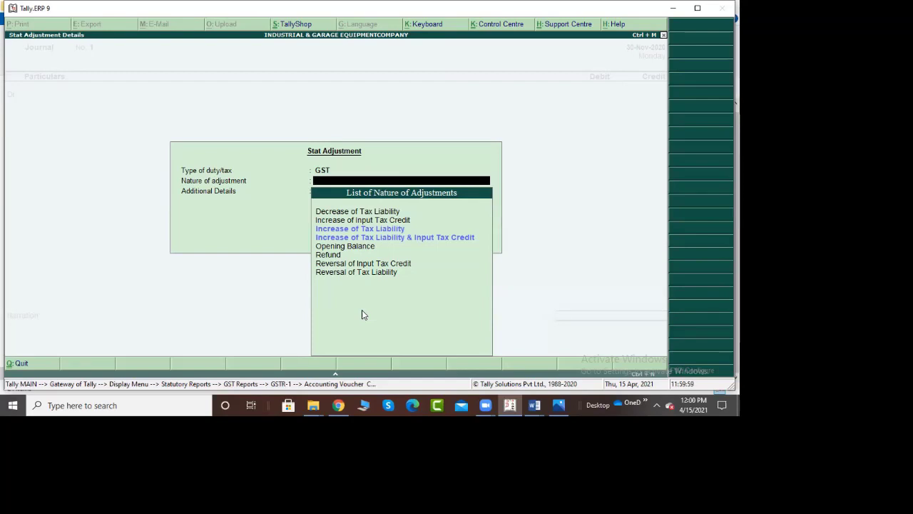
key(Return)
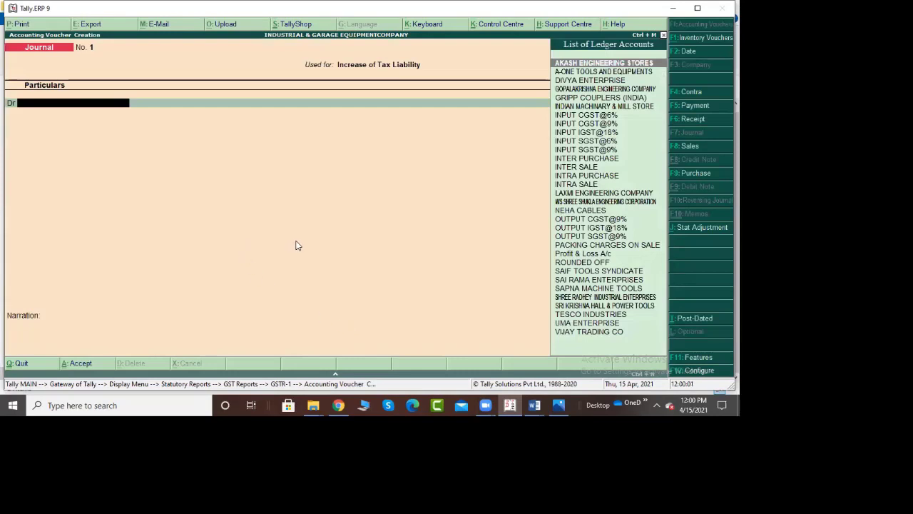
key(Escape)
key(y)
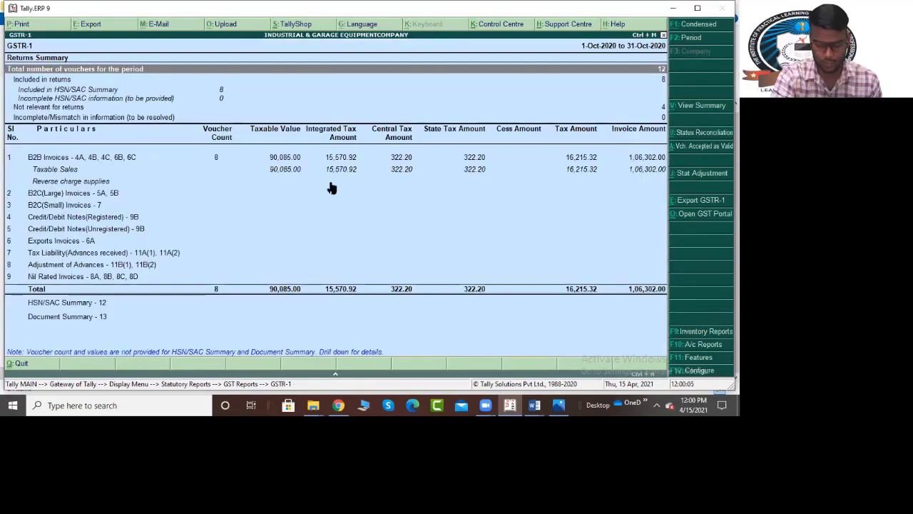
Review the GSTR-1 export settings for October 2020 and return to the report without exporting.
key(alt+e)
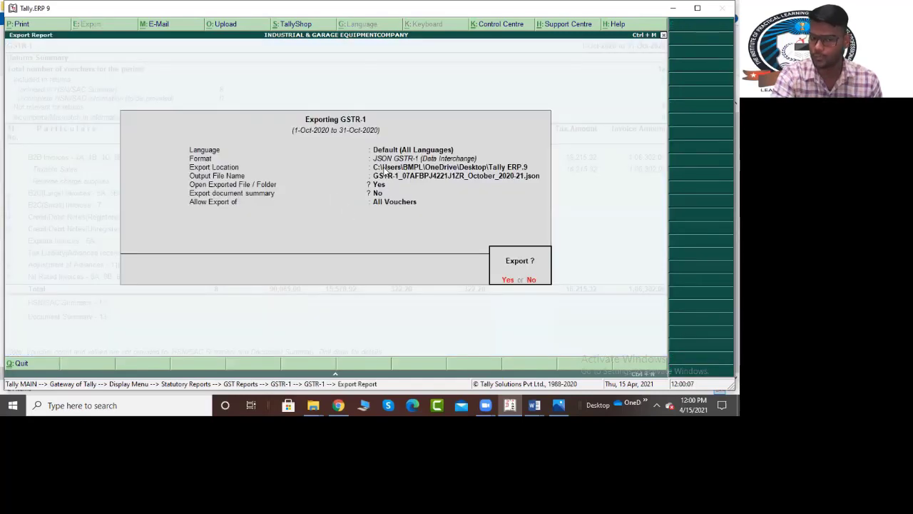
key(Escape)
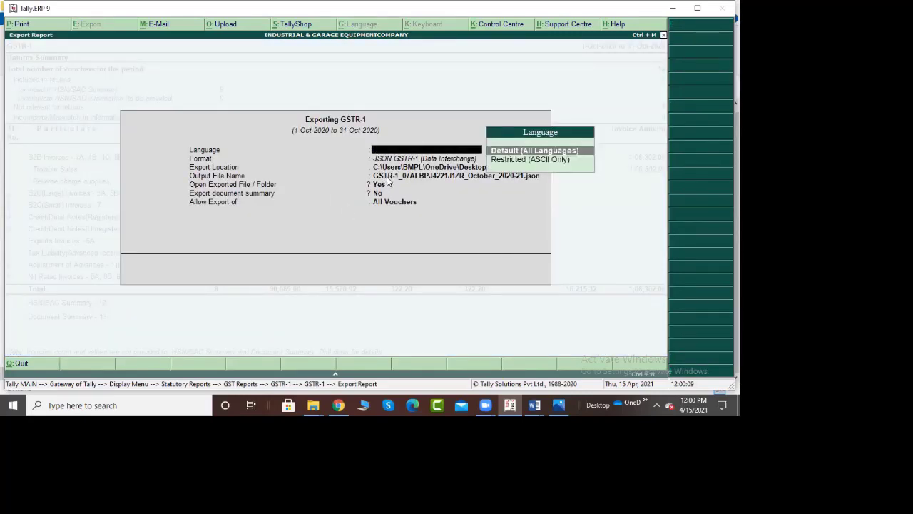
key(Escape)
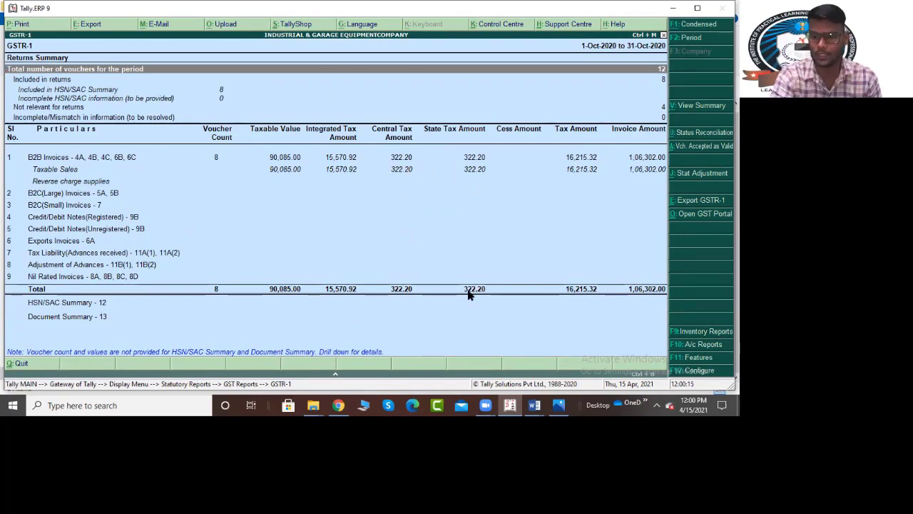
Open the GST portal's login page from the GSTR-1 report and switch back to Tally.ERP 9.
click(691, 219)
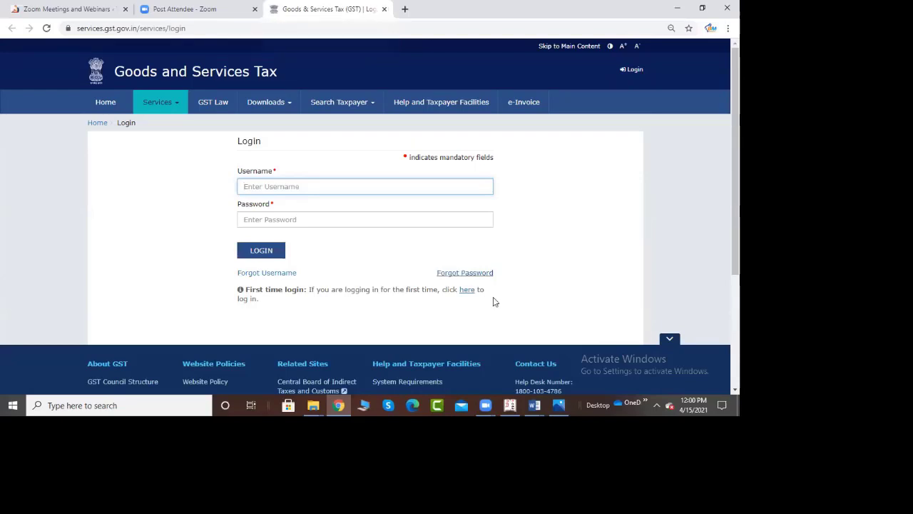
click(510, 405)
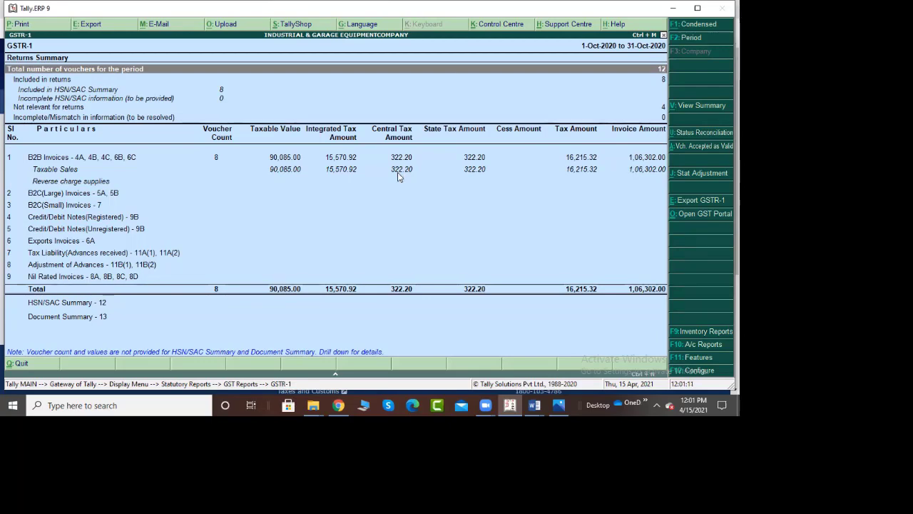
View the GSTR-1 status reconciliation for October 2020 and return to the returns summary.
key(alt+s)
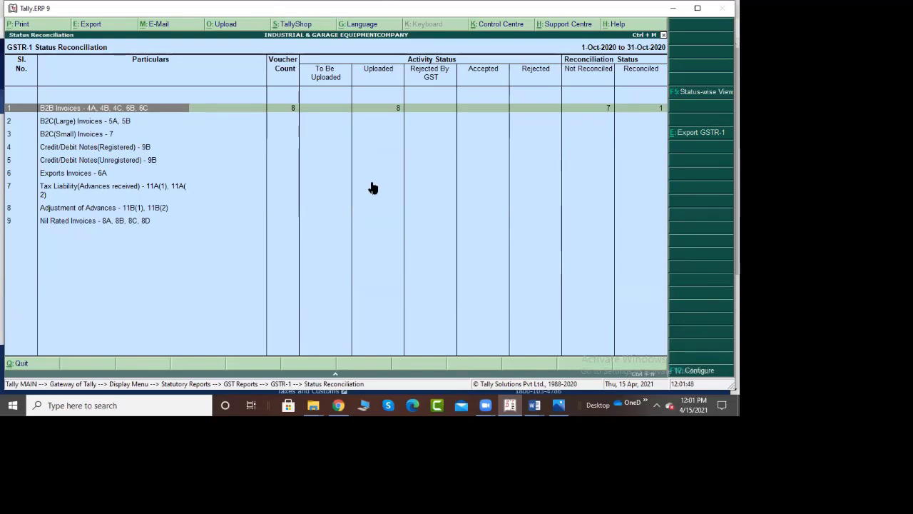
click(356, 202)
key(Escape)
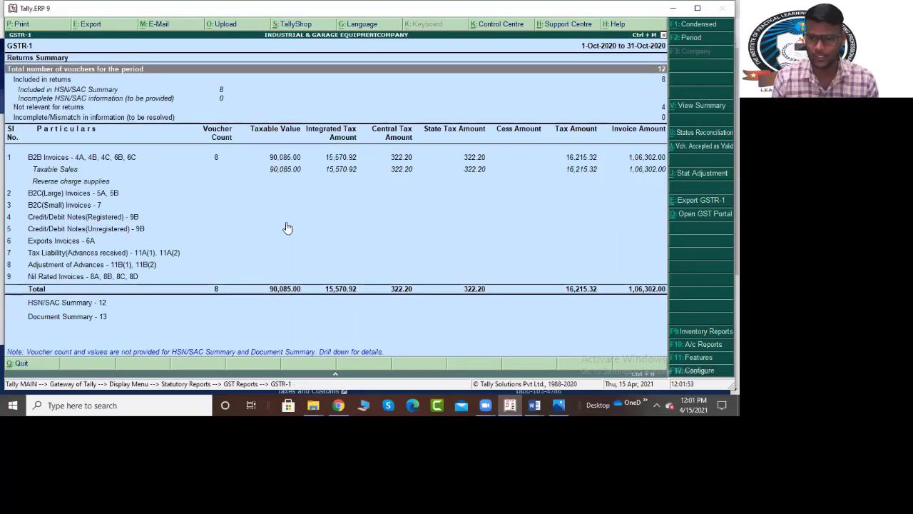
Leave GSTR-1, open the GSTR-2 report and review its voucher summary for October 2020.
key(Escape)
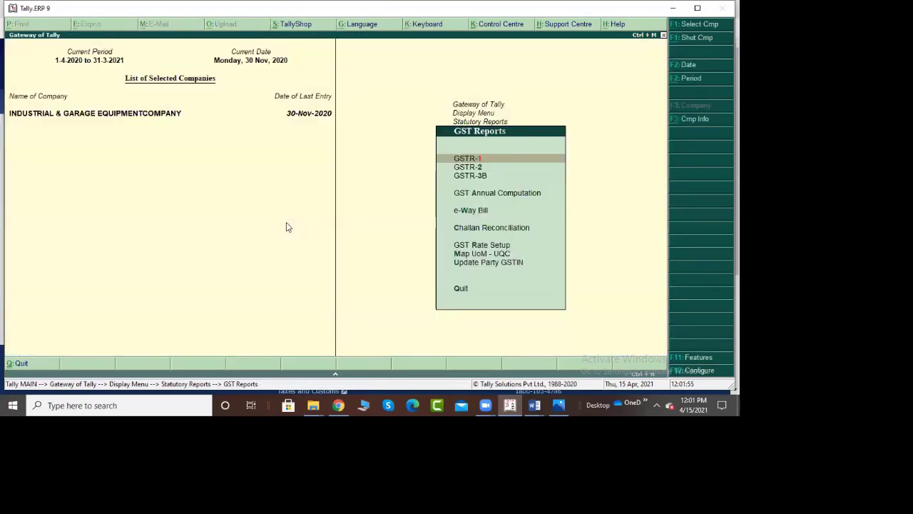
key(Down)
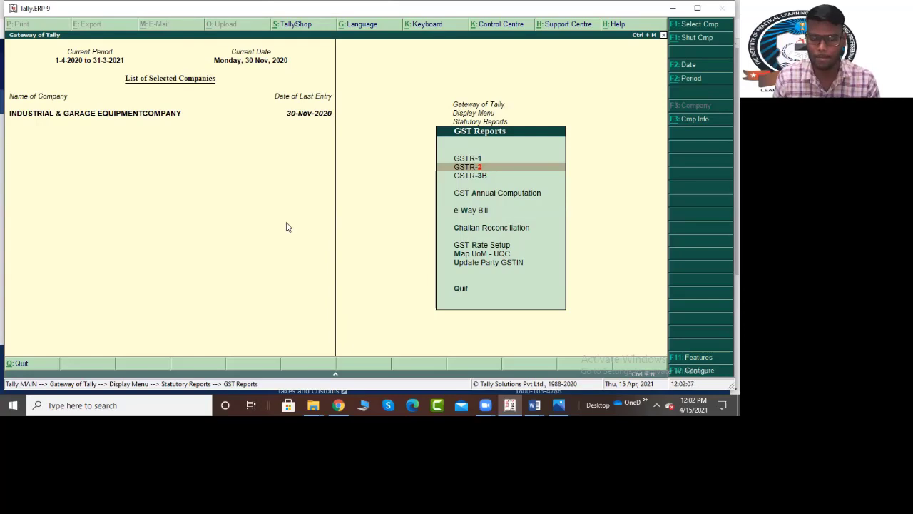
key(Return)
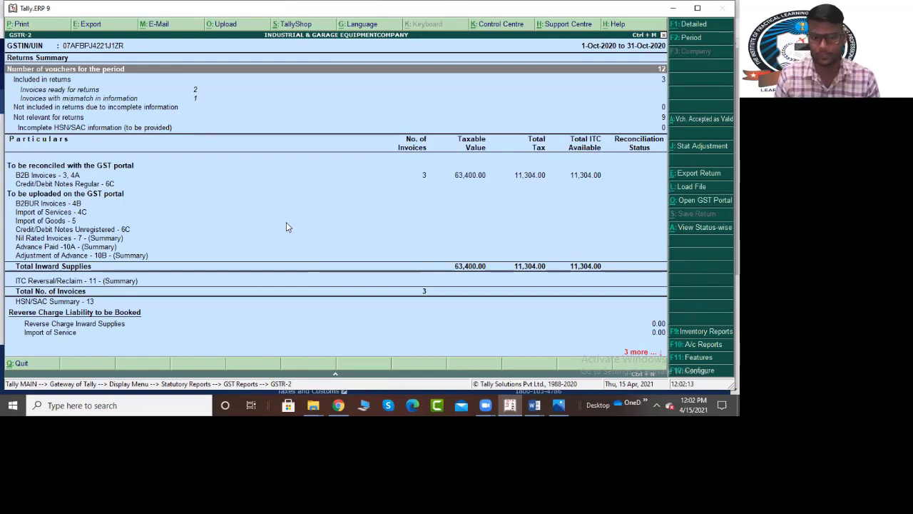
key(Down)
key(Down)
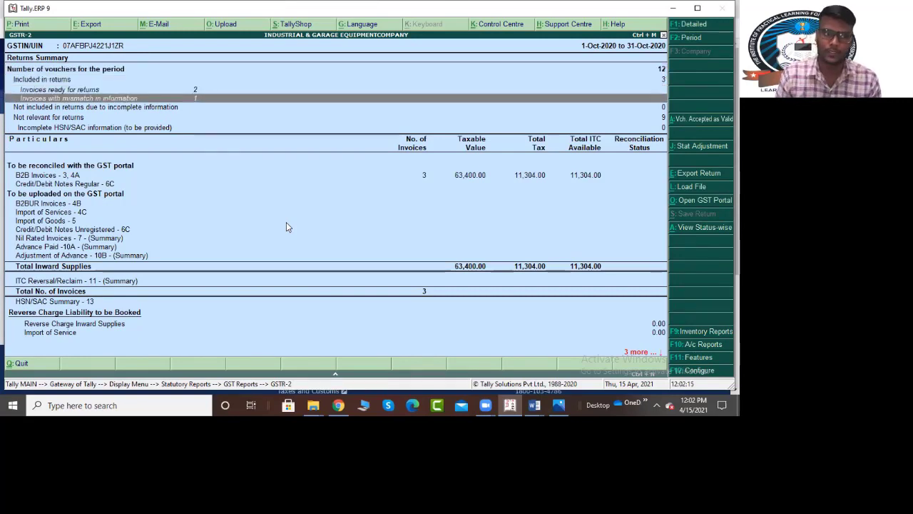
key(Up)
key(Up)
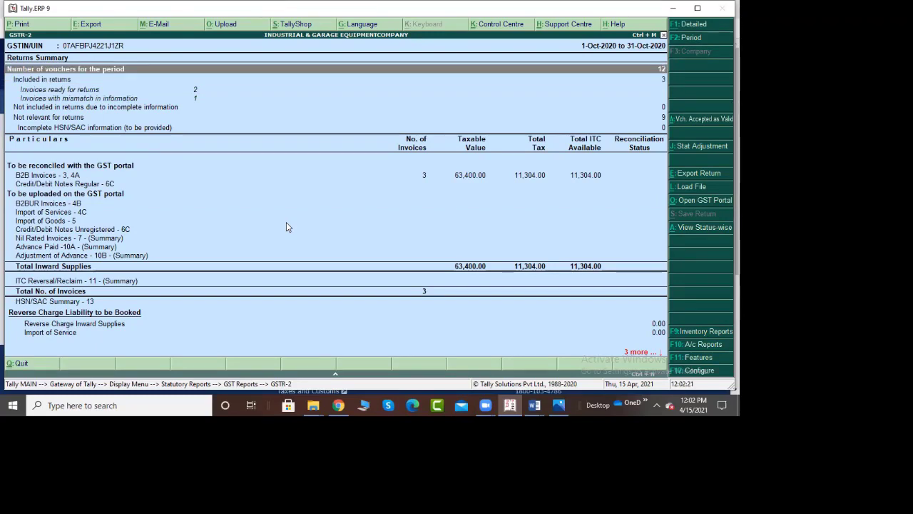
key(Down)
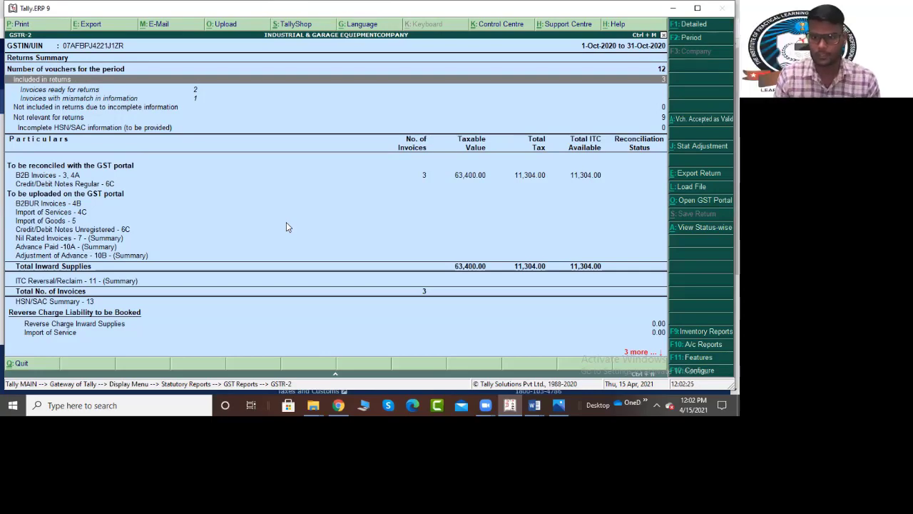
Change the GSTR-2 report period to 1-Apr-2020 to 30-Nov-2020.
key(F2)
key(Return)
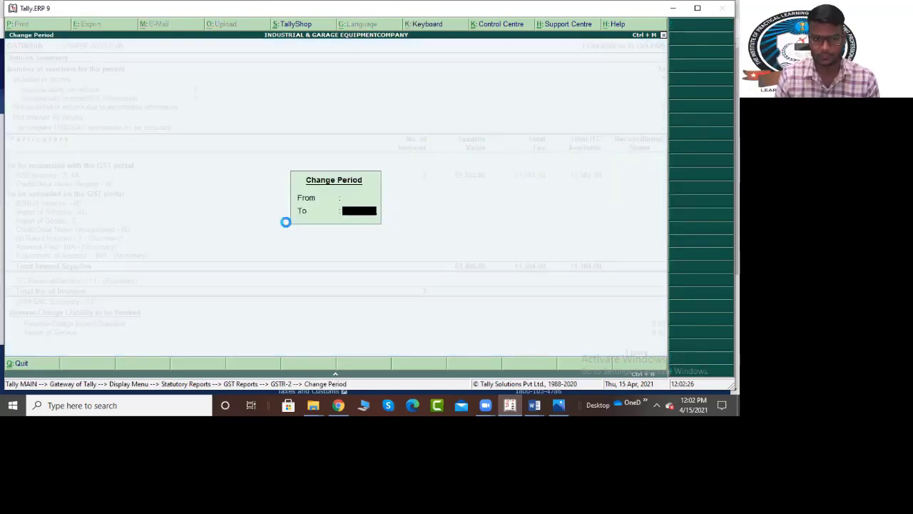
key(Return)
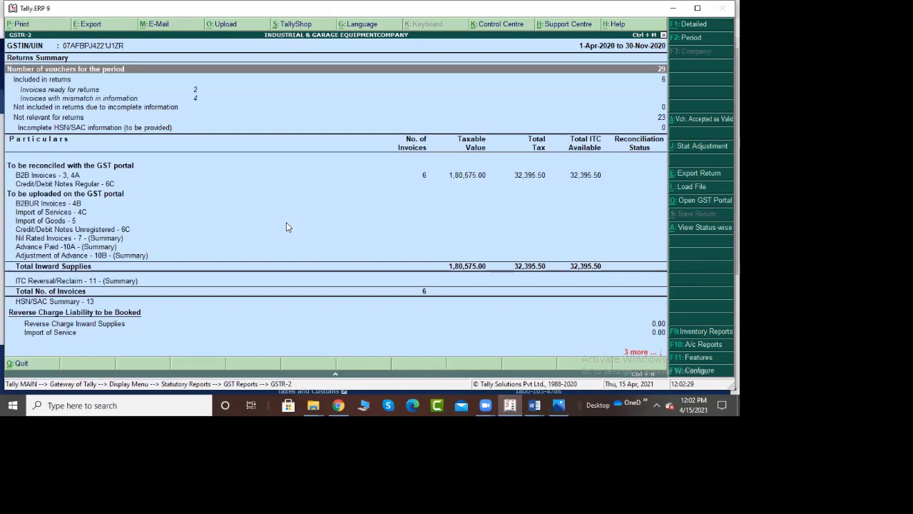
Examine the GSTR-2 returns summary, from the vouchers included in returns to those not relevant for returns.
key(Down)
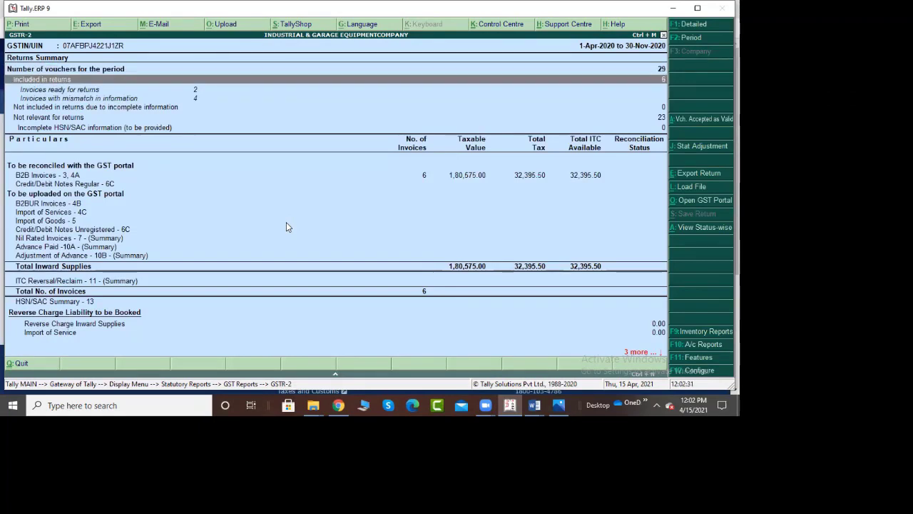
key(Down)
key(Down)
key(Down)
key(Down)
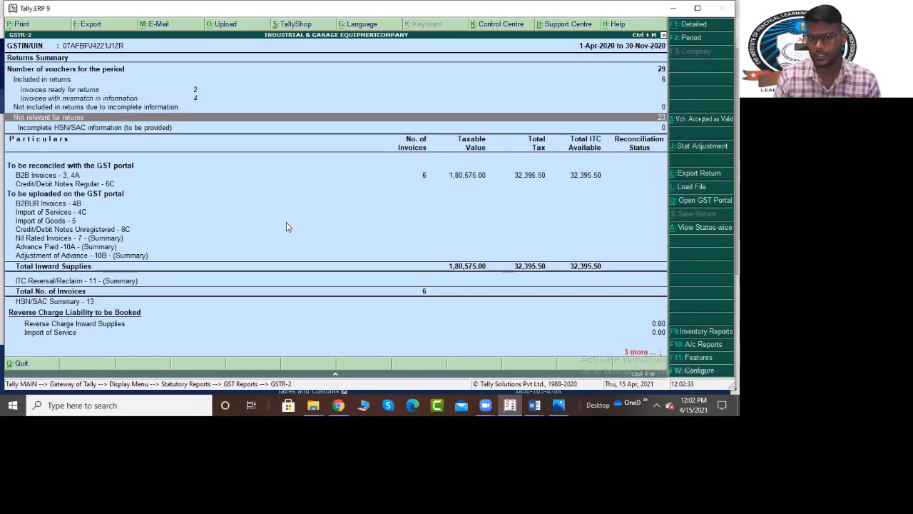
key(Up)
key(Up)
key(Up)
key(Up)
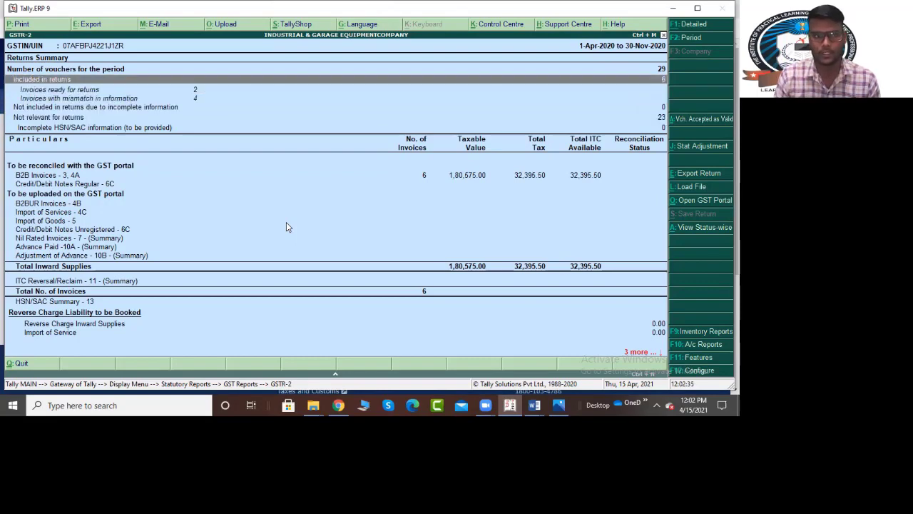
key(Down)
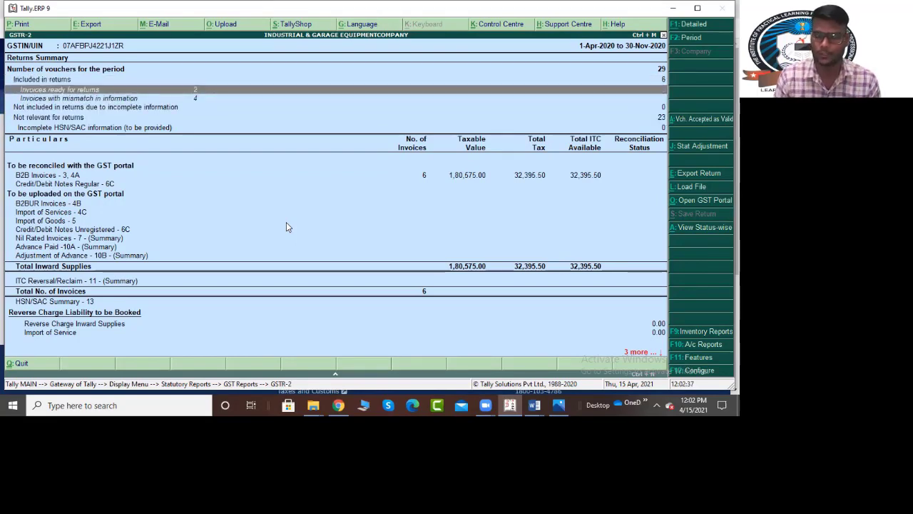
Drill into the invoices with mismatched information to view the GRIPP COUPLERS (INDIA) voucher's exception, and return to the GSTR-2 summary.
key(Down)
key(Return)
key(Return)
key(Return)
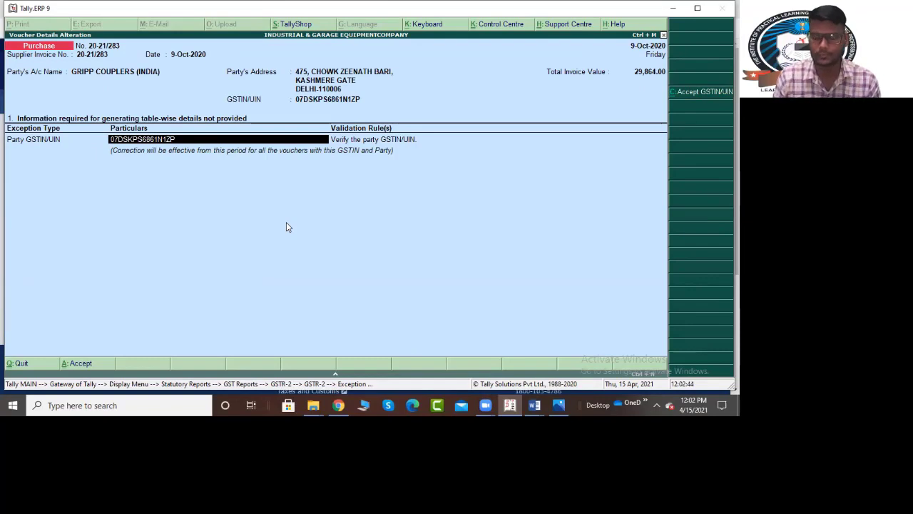
key(Escape)
key(Return)
key(Escape)
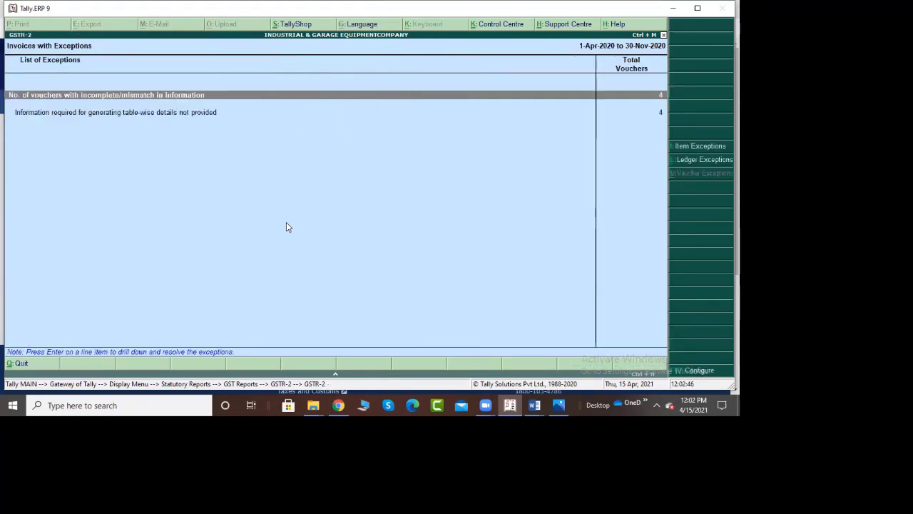
key(Escape)
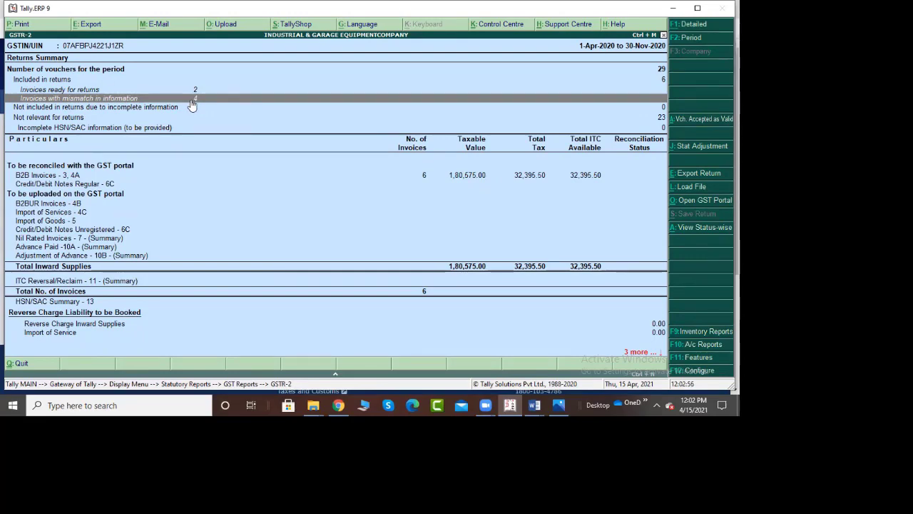
Go back to the GSTR-1 report for October 2020 and review its returns summary lines.
key(Escape)
key(Up)
key(Return)
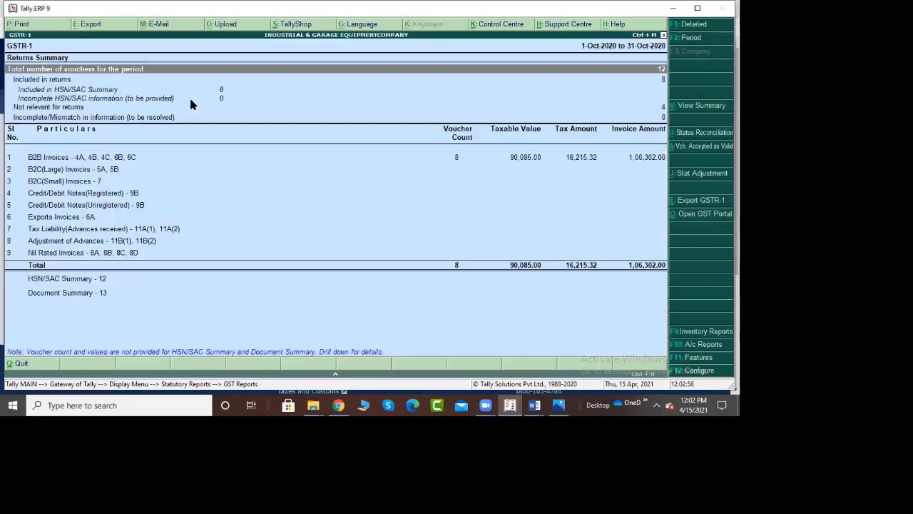
key(Down)
key(Down)
key(Down)
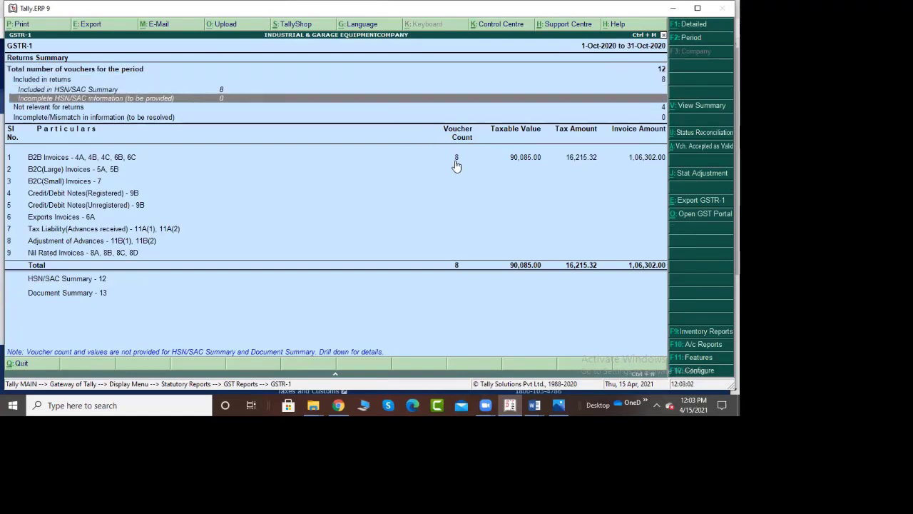
Reopen the GSTR-2 report and check its invoice status lines down to those not included due to incomplete information.
key(Escape)
key(Down)
key(Return)
key(Down)
key(Down)
key(Down)
key(Down)
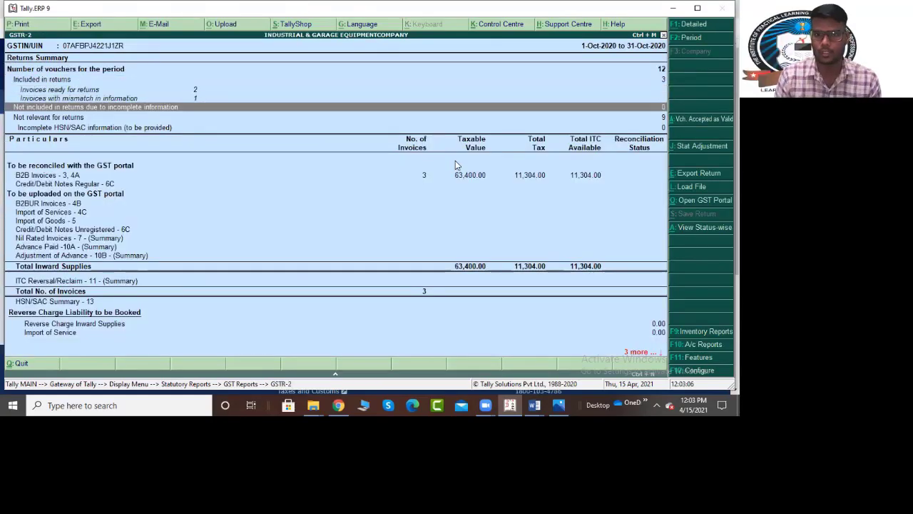
Set the reopened GSTR-2 report to cover 1-Apr-2020 to 30-Nov-2020.
key(F2)
key(Return)
key(Return)
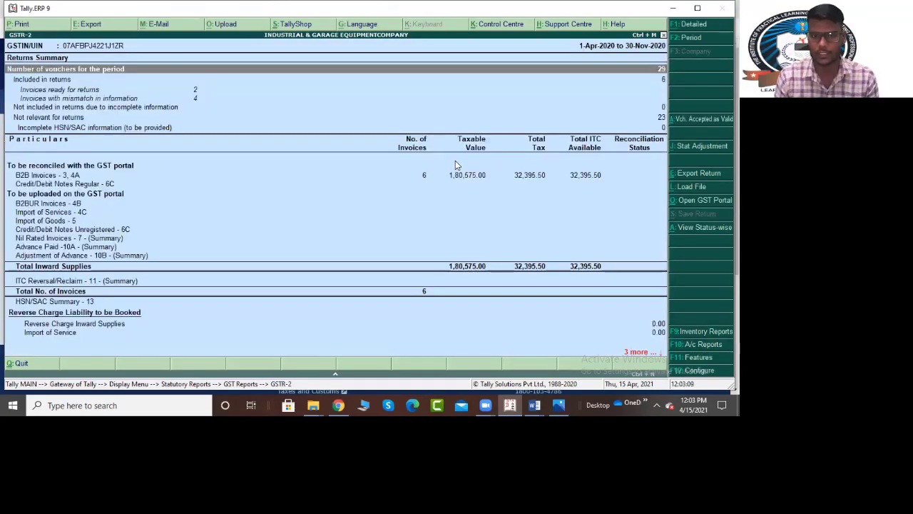
Review the GSTR-2 returns summary lines from the voucher total down to B2B Invoices - 3, 4A.
key(Down)
key(Down)
key(Down)
key(Down)
key(Down)
key(Down)
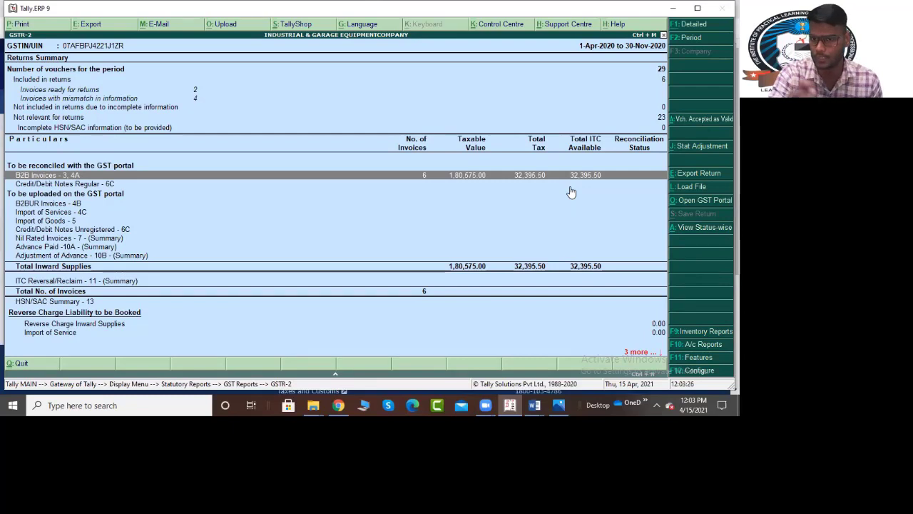
Set the GSTR-2 report to cover 1-Oct-2020 to 31-Oct-2020.
key(F2)
text(1/10)
key(Return)
text(31/10)
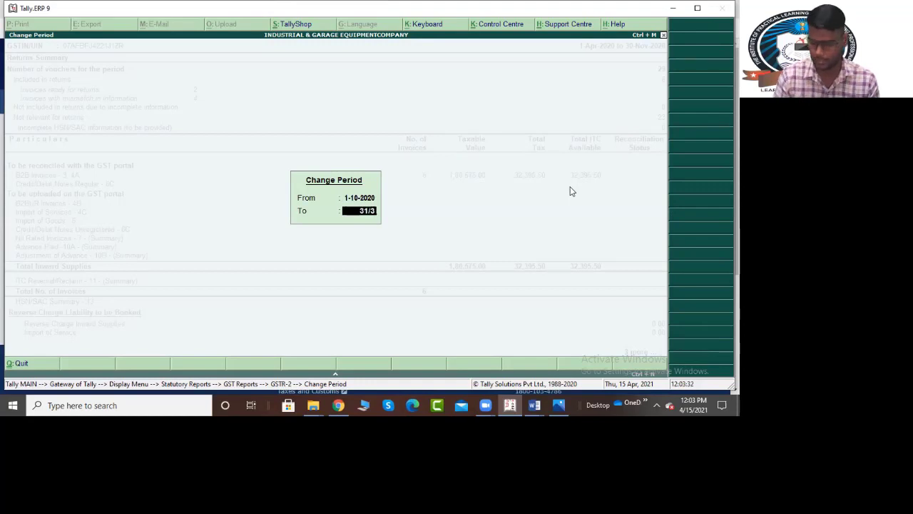
key(Return)
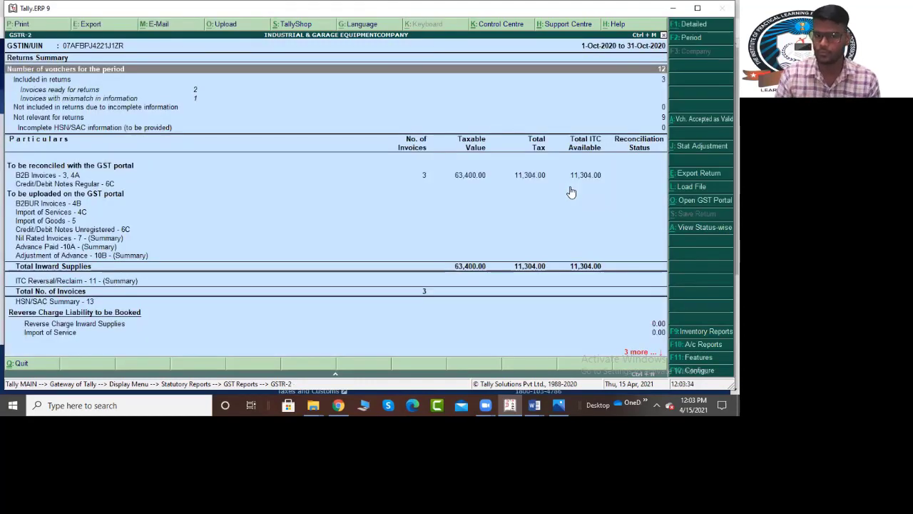
Drill into B2B Invoices - 3, 4A to view UMA ENTERPRISE's vouchers, and return to the supplier list with GRIPP COUPLERS (INDIA) selected.
key(Down)
key(Down)
key(Down)
key(Down)
key(Down)
key(Down)
key(Down)
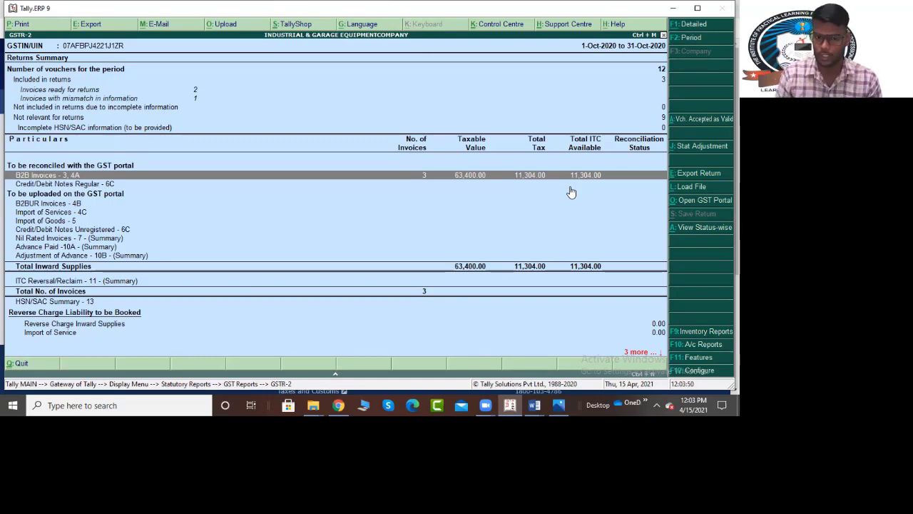
key(Return)
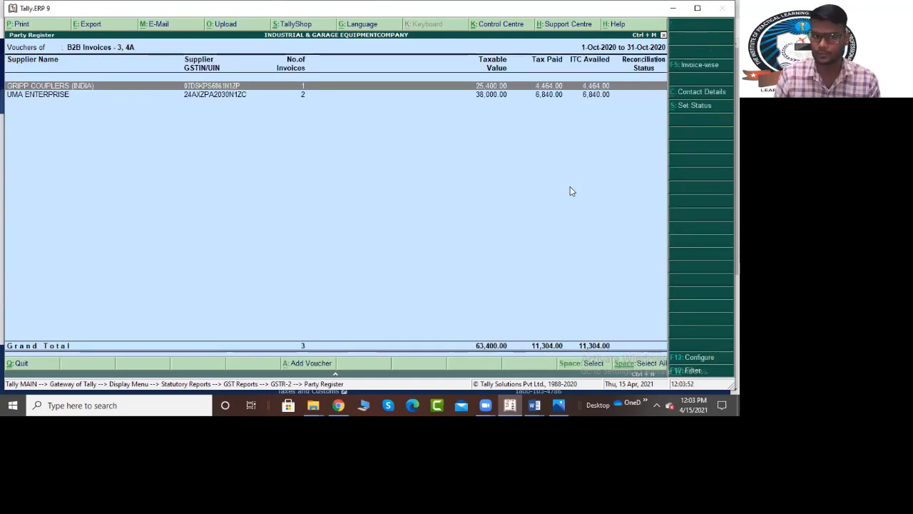
key(Down)
key(Return)
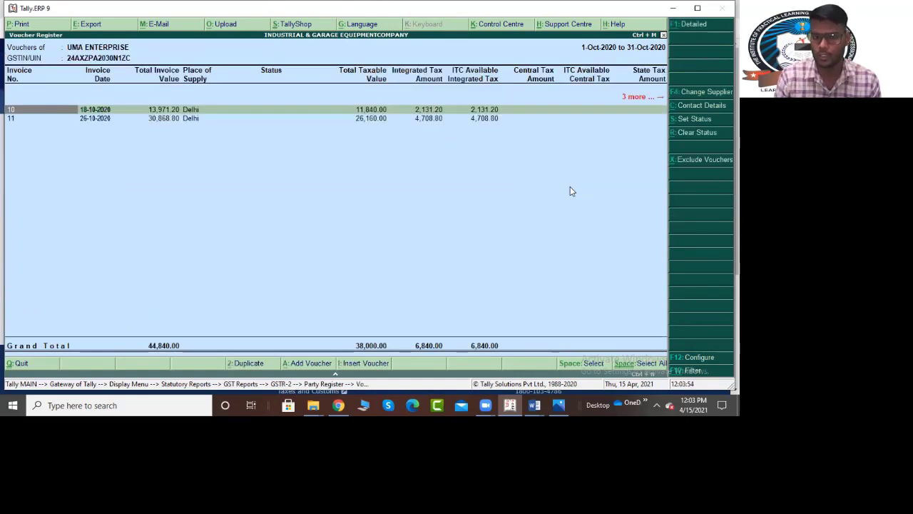
key(Escape)
key(Up)
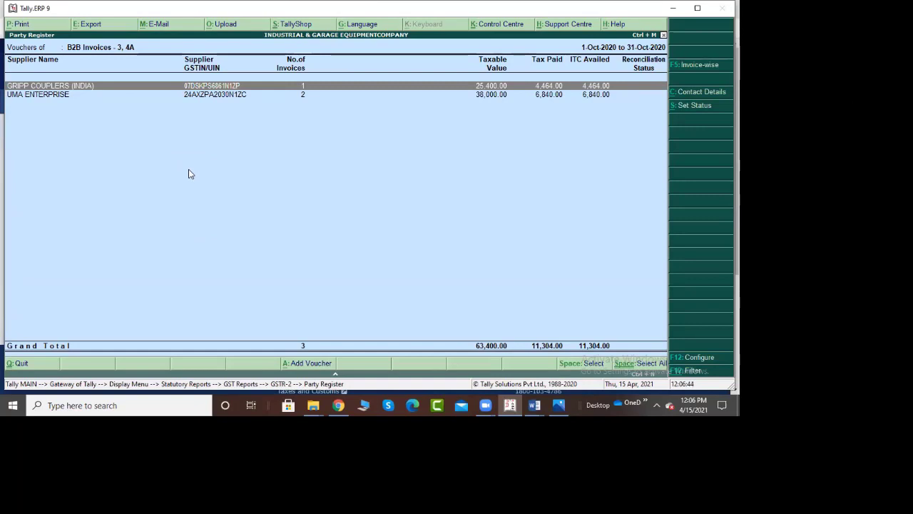
Reopen the B2B Invoices supplier list, examine the Set Status options from Accepted to Rejected by GST, and return to the GSTR-2 summary without setting one.
key(Escape)
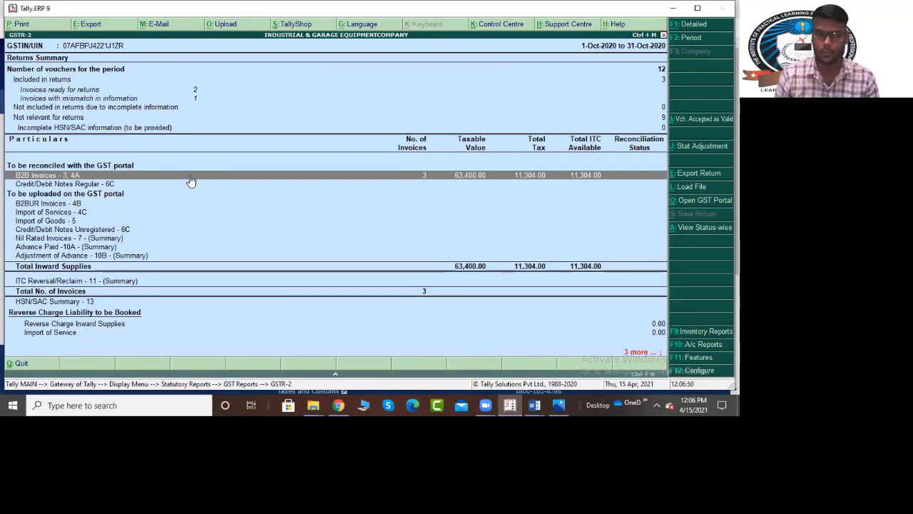
click(190, 176)
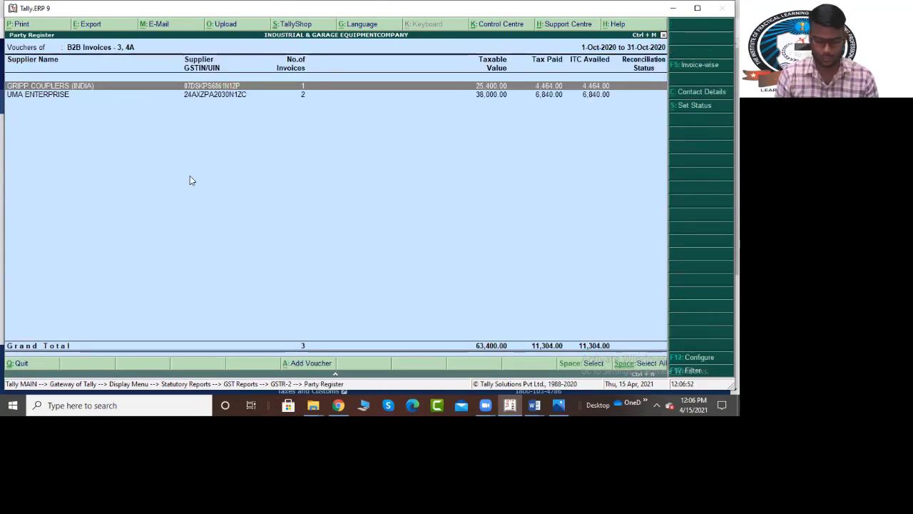
key(alt+s)
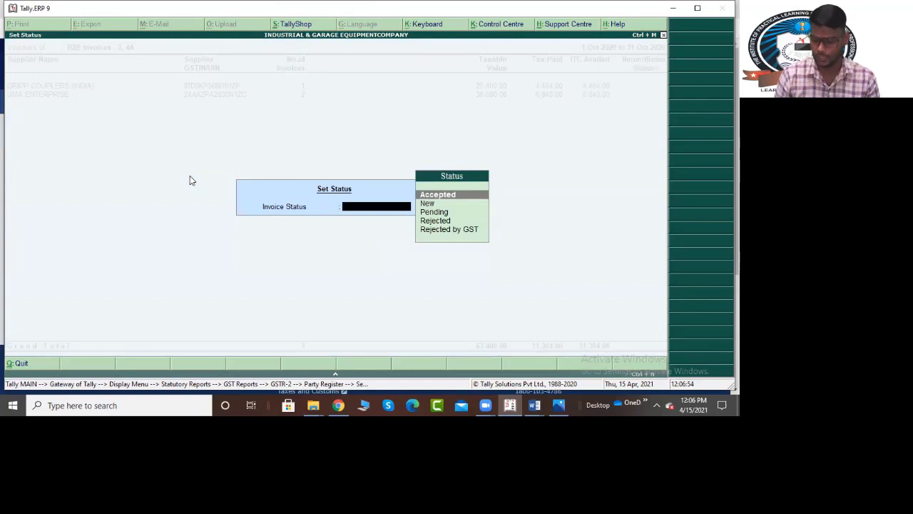
key(Down)
key(Down)
key(Down)
key(Down)
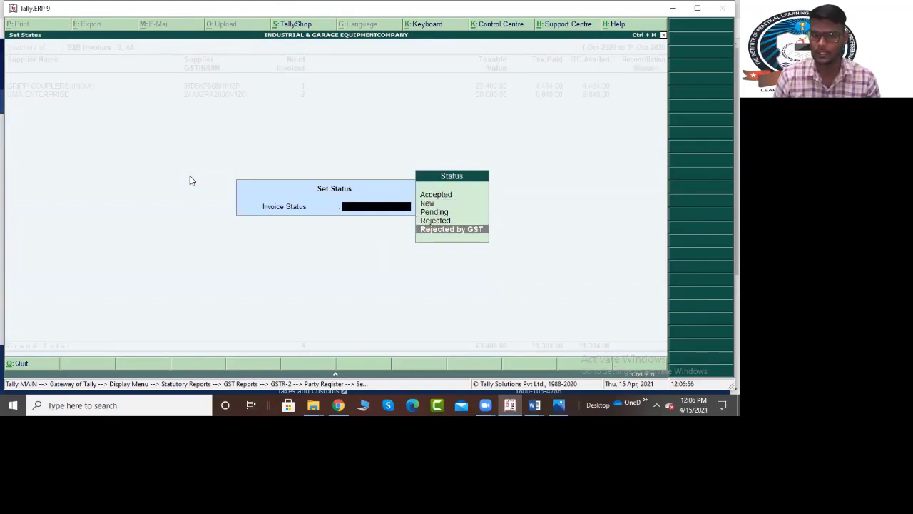
key(Up)
key(Down)
key(Up)
key(Down)
key(Up)
key(Up)
key(Up)
key(Up)
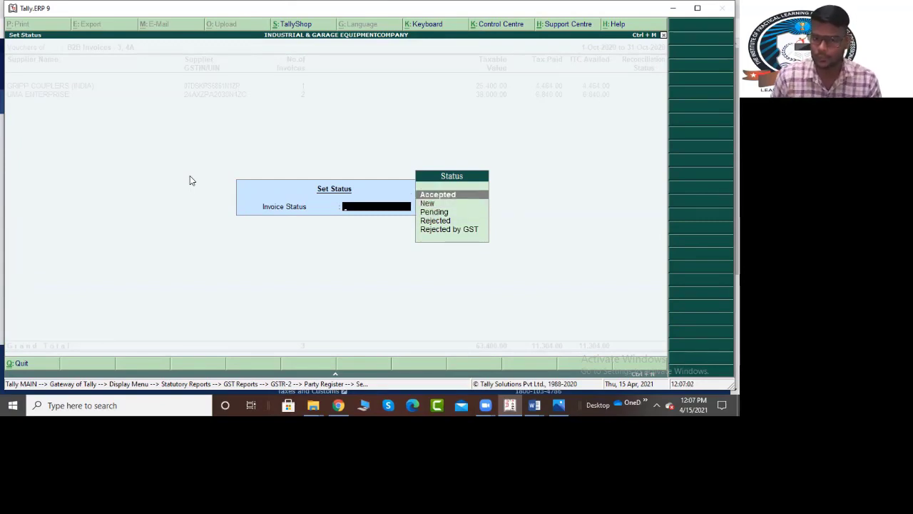
key(Down)
key(Down)
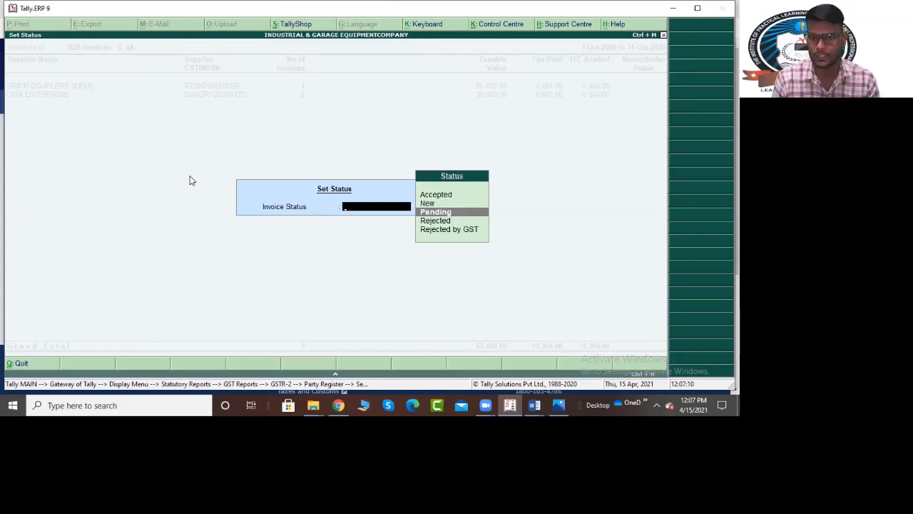
key(Escape)
key(Escape)
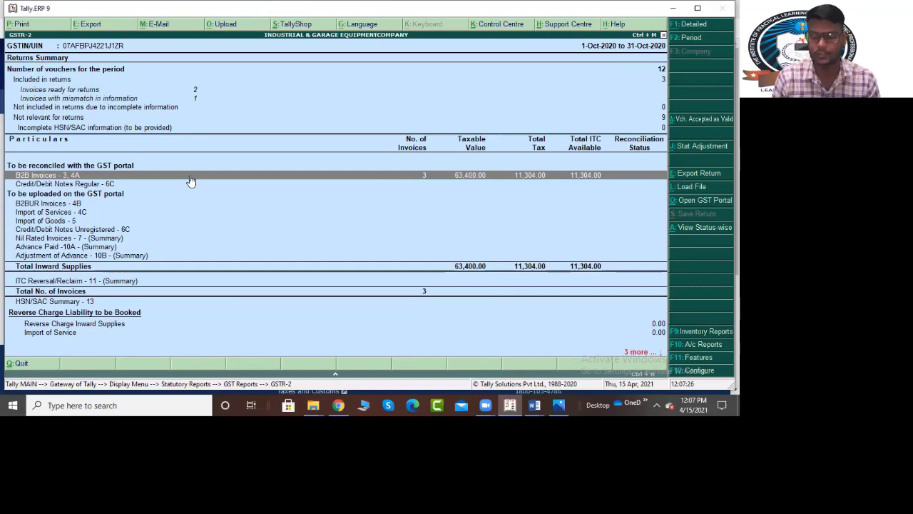
Open the GSTR-3B report and compare its Eligible ITC with the Total ITC Available in the GSTR-2 report.
key(Escape)
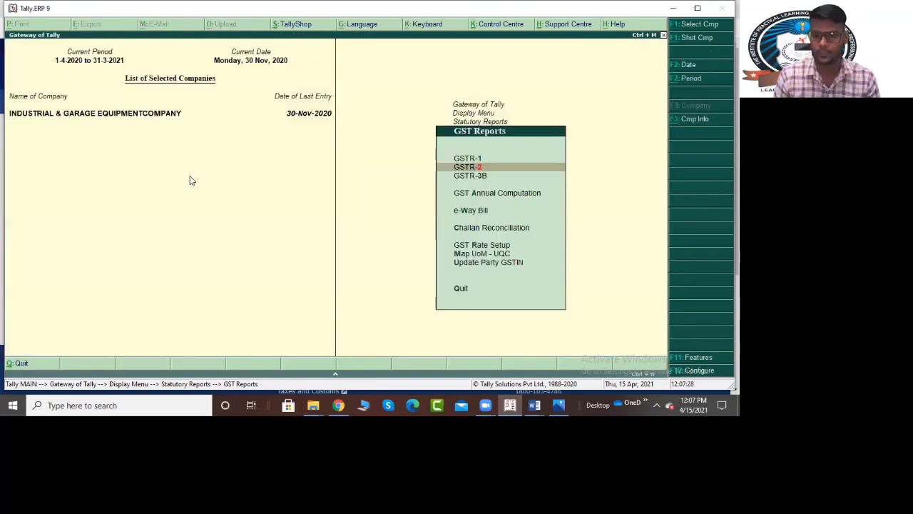
key(Down)
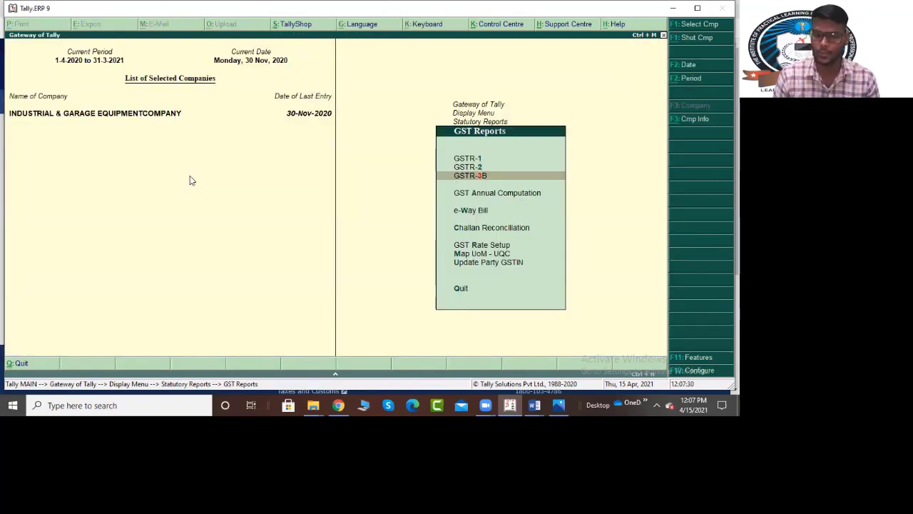
key(Return)
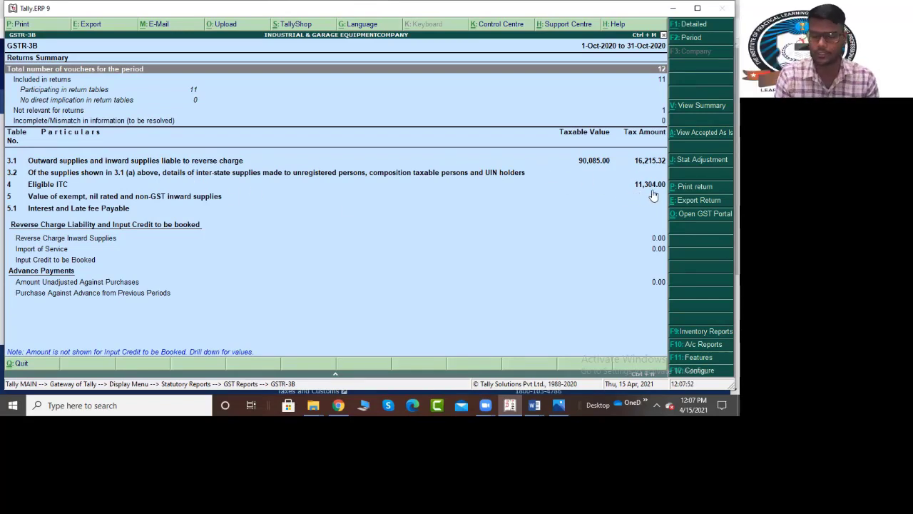
key(Escape)
key(Up)
key(Return)
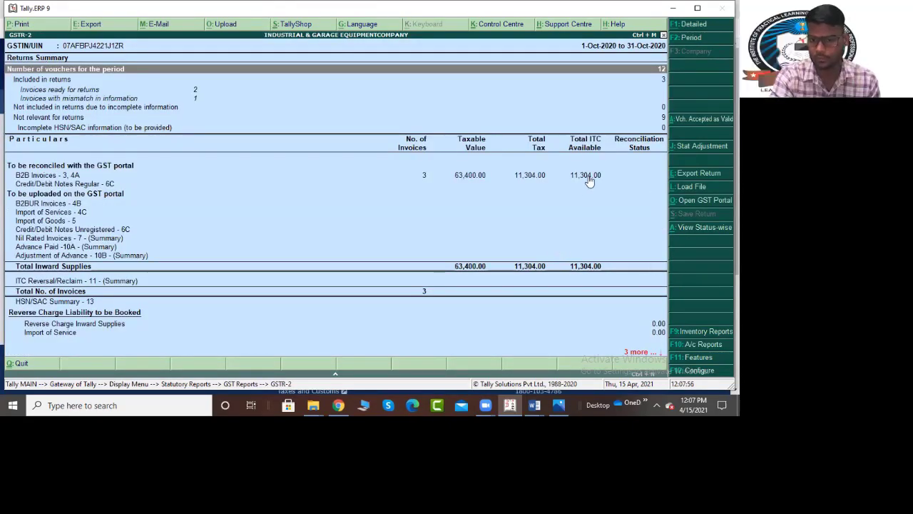
Compare the B2B invoices' taxable value in the GSTR-1 report with the outward supplies in table 3.1 of GSTR-3B.
key(Escape)
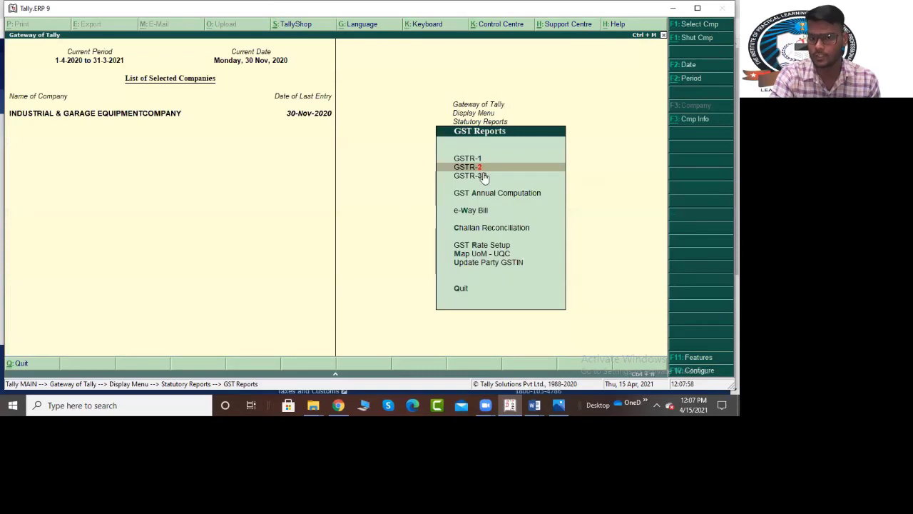
key(Up)
key(Return)
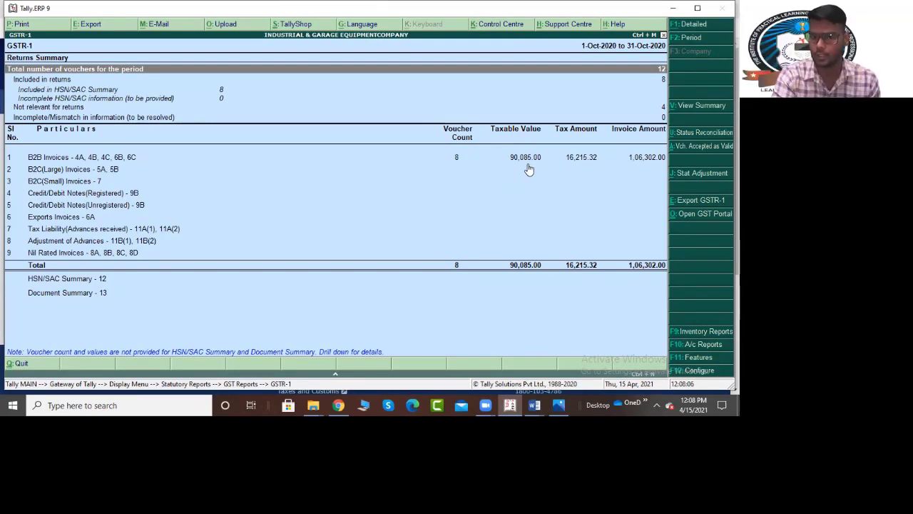
key(Escape)
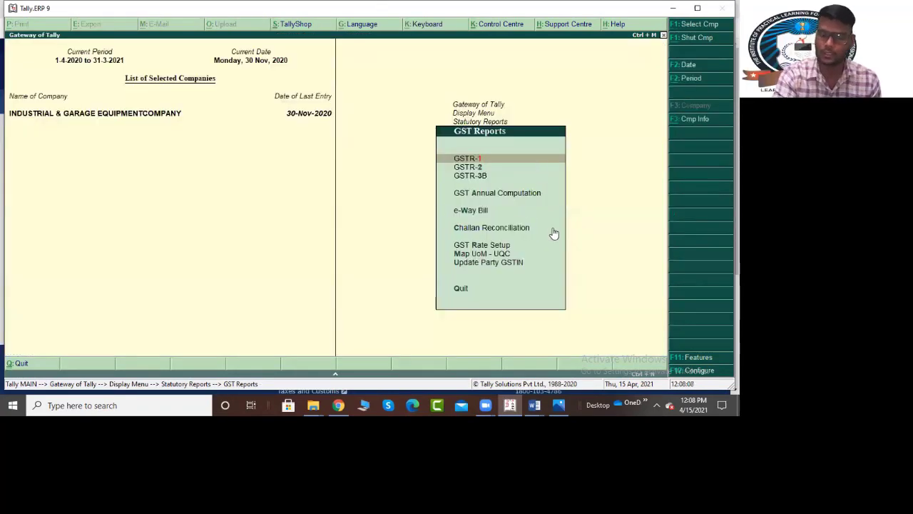
key(Down)
key(Down)
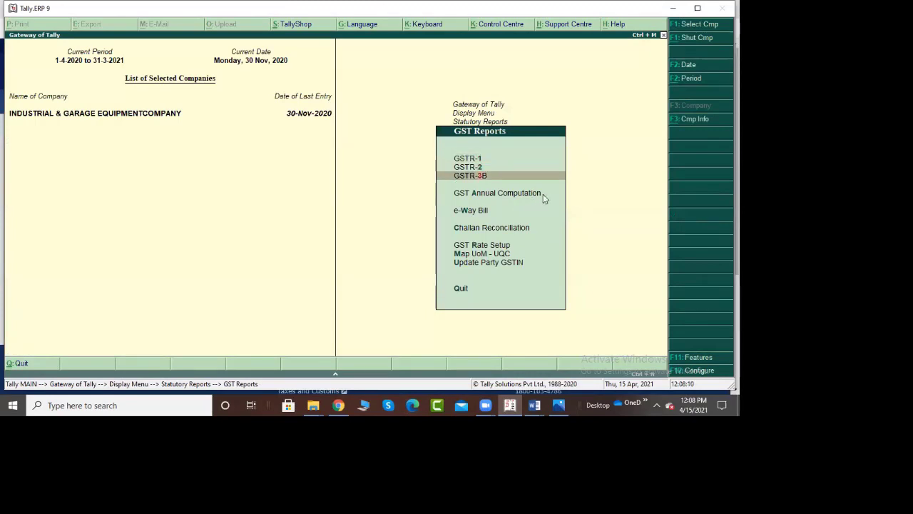
key(Return)
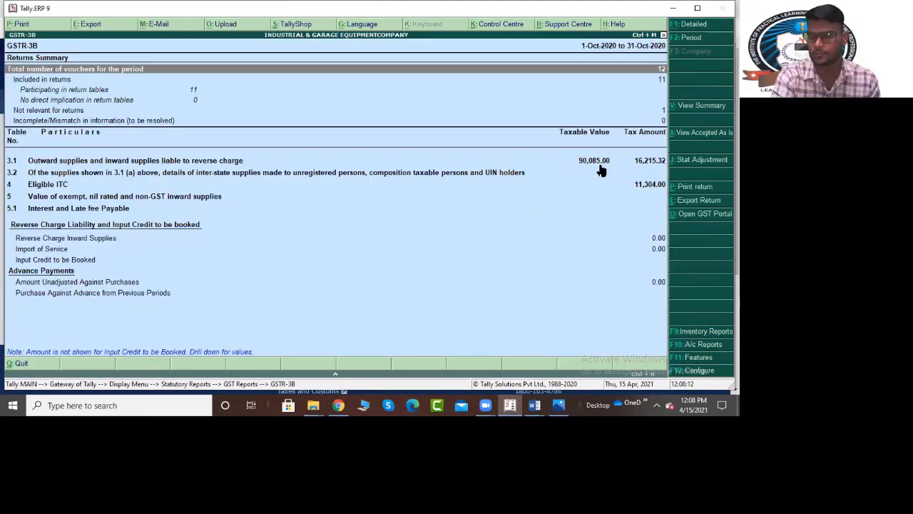
Recheck the tax amount in the GSTR-1 report and reopen the GSTR-3B report to compare it.
key(Escape)
key(Up)
key(Up)
key(Return)
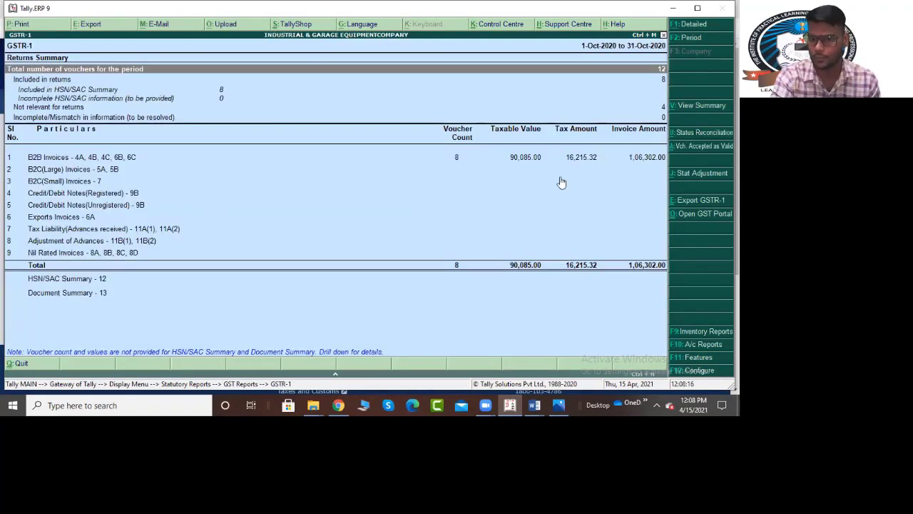
key(Escape)
key(Down)
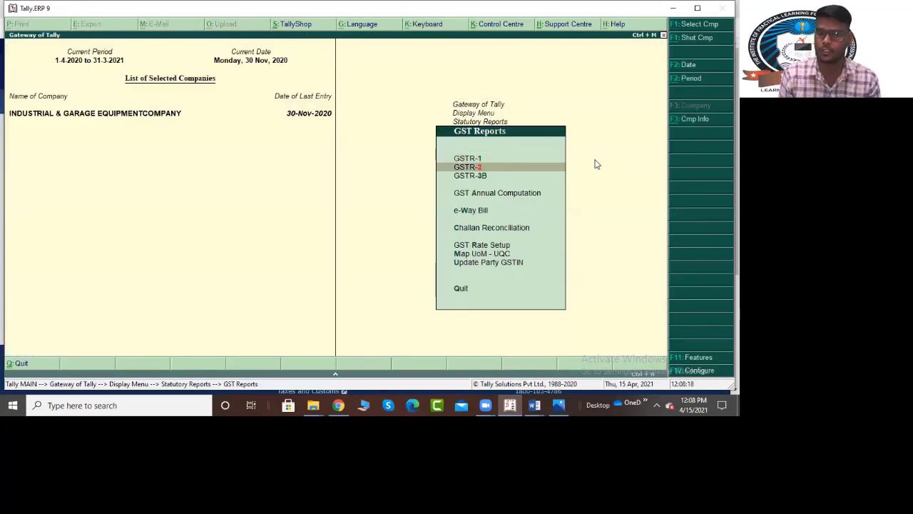
key(Down)
key(Return)
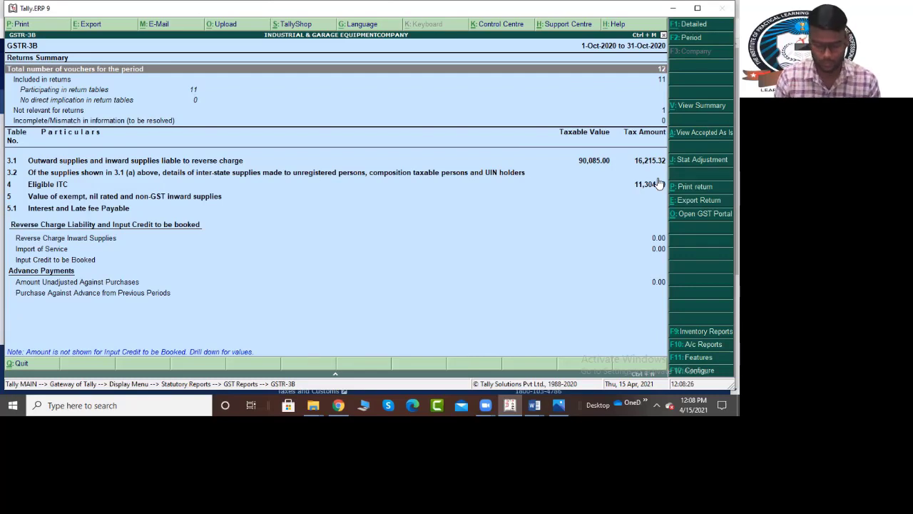
Show GSTR-3B in detailed form and configure it to break the tax down into integrated, central, state and cess amounts.
key(alt+F1)
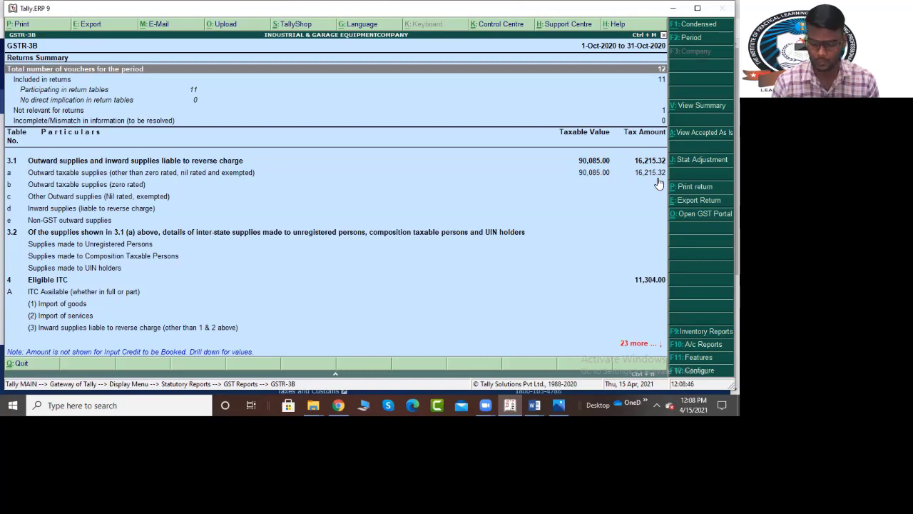
key(F12)
key(Return)
key(Return)
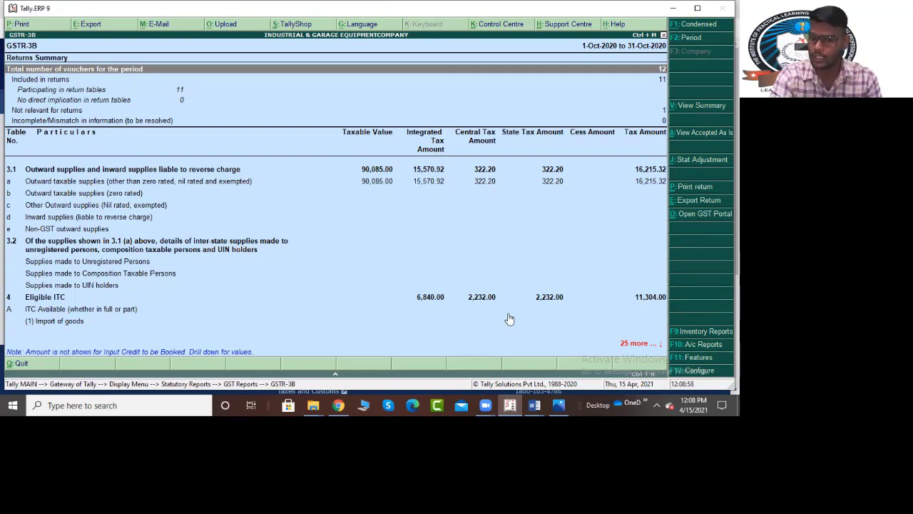
Switch to the GST Rules -1 document in Word to view its input and output GST table, and return to GSTR-3B in Tally.ERP 9.
click(534, 405)
click(454, 330)
scroll(406, 278, down, 12)
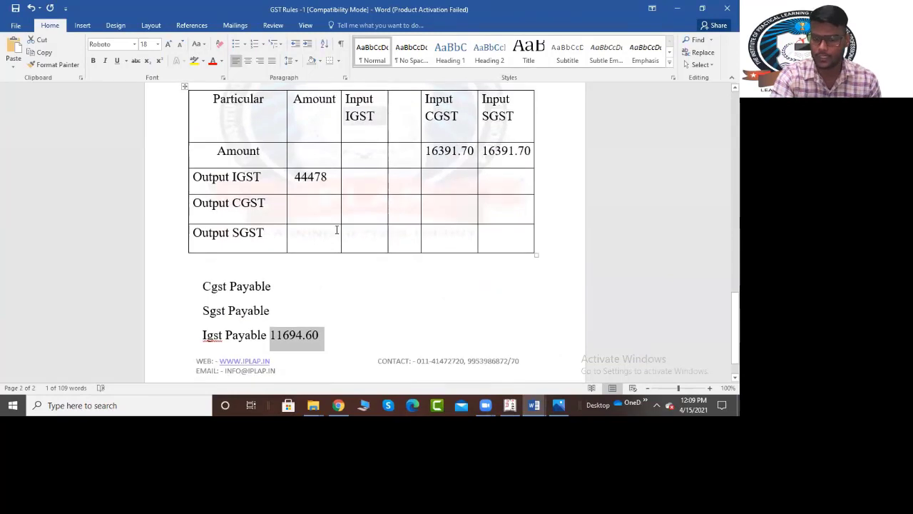
click(510, 405)
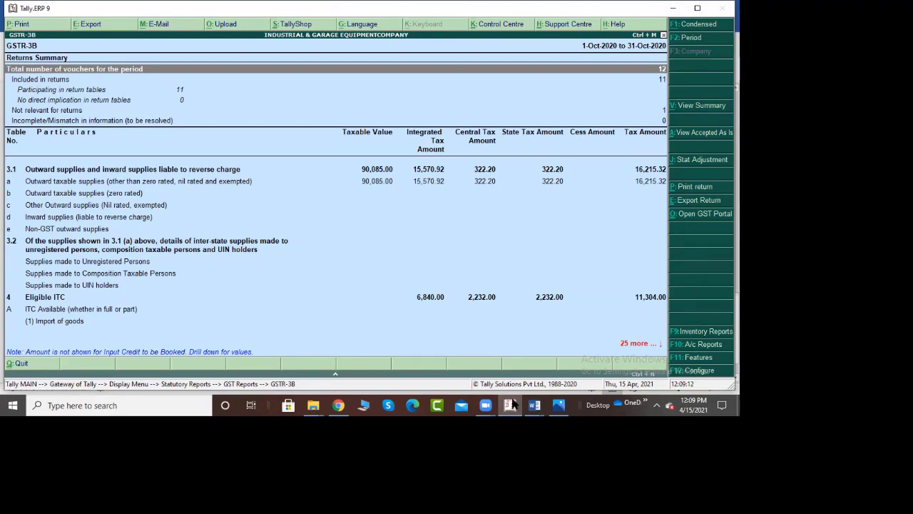
Switch back to the GST Rules -1 document in Word and review it from the tax table up to the first IGST set-off rule.
mouse_move(537, 405)
click(478, 342)
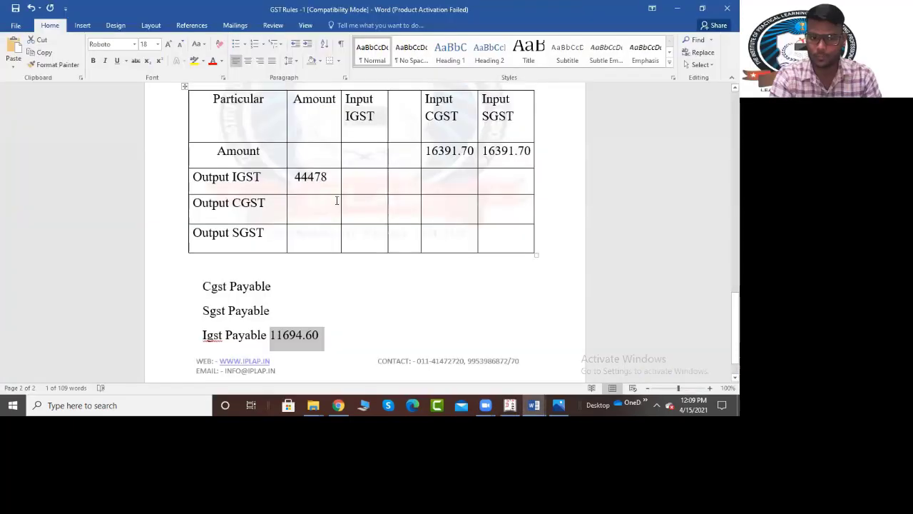
scroll(230, 148, up, 1)
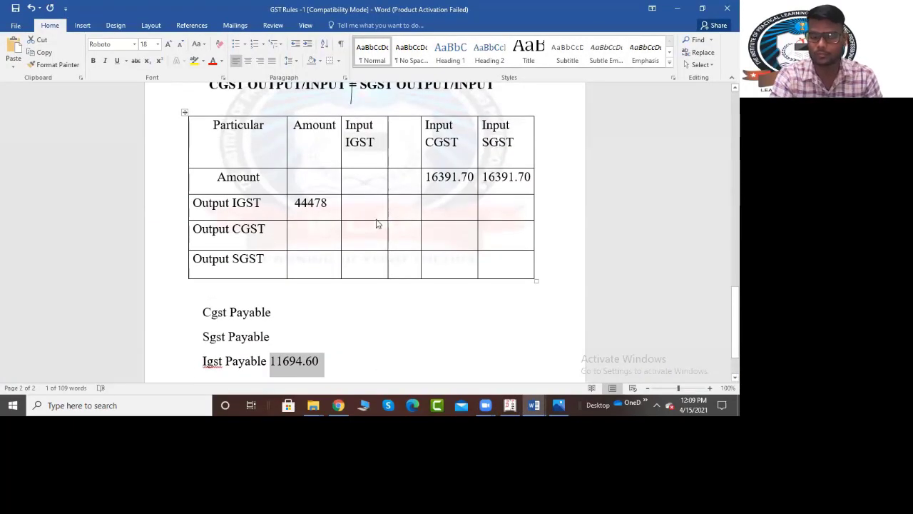
scroll(396, 274, up, 20)
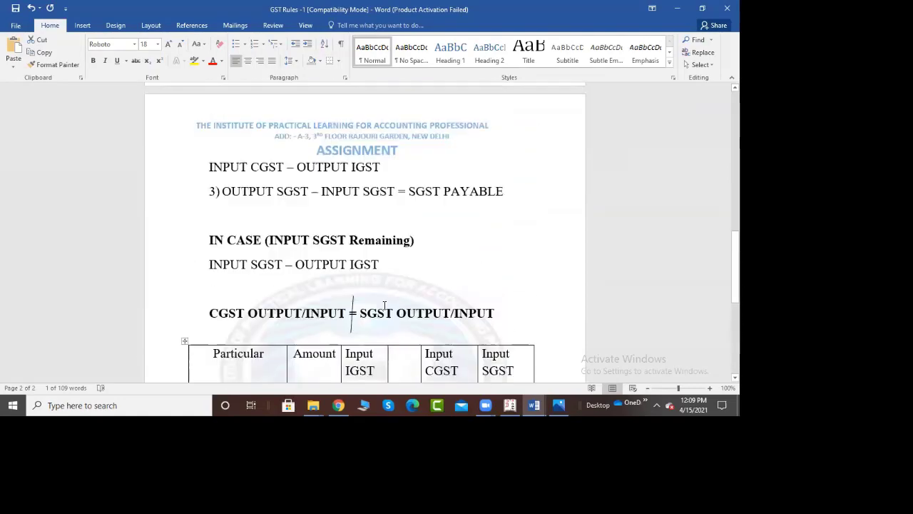
scroll(408, 306, up, 10)
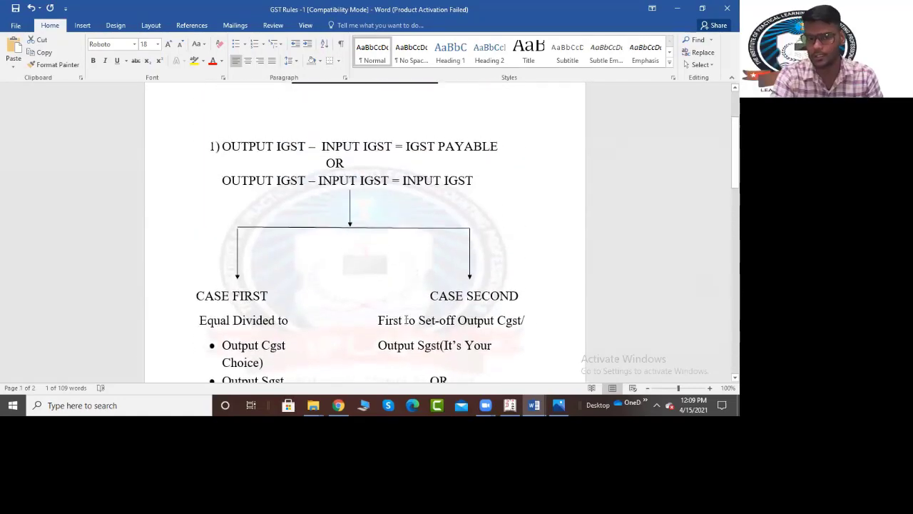
scroll(406, 305, down, 3)
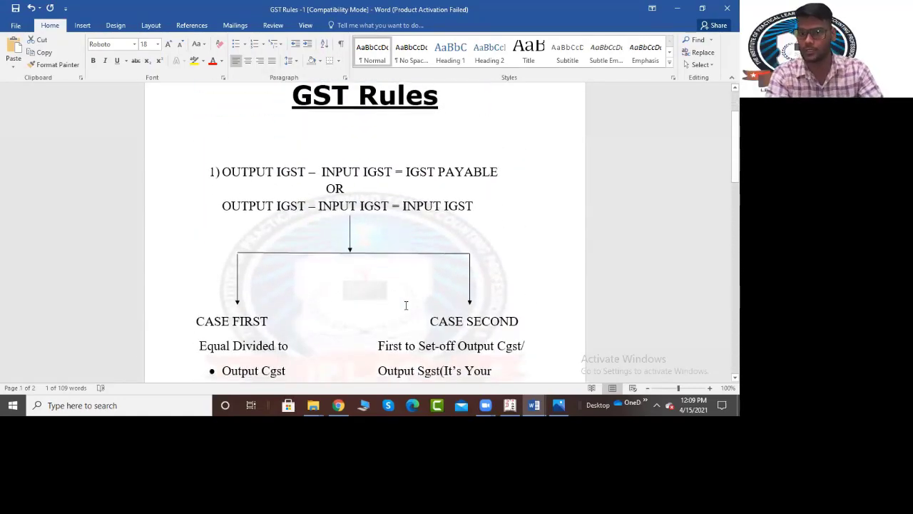
Check GSTR-3B in Tally.ERP 9 against the input and output GST table in the GST Rules -1 document, and return to Tally.ERP 9.
click(510, 405)
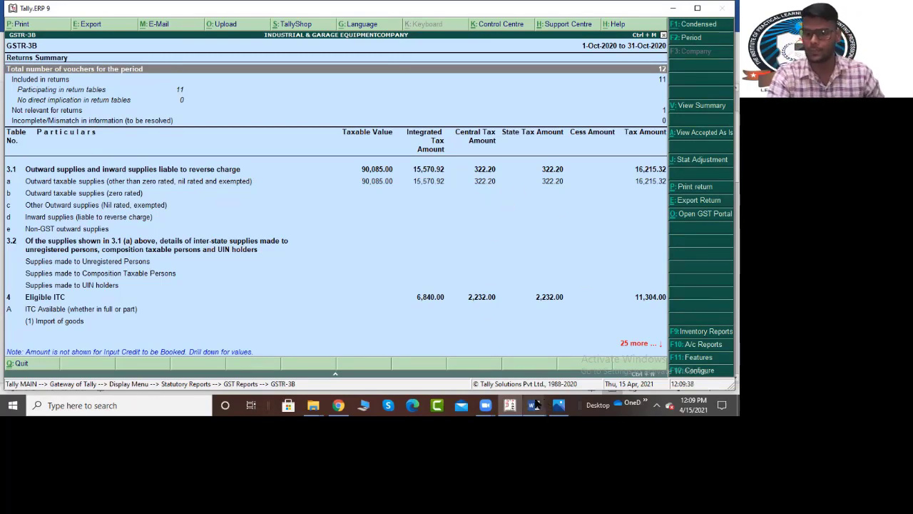
mouse_move(534, 405)
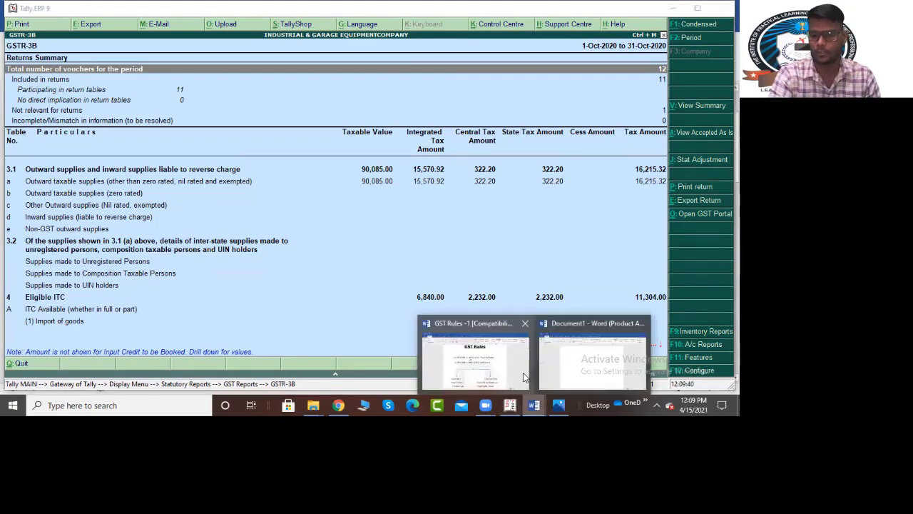
click(443, 332)
scroll(443, 336, down, 15)
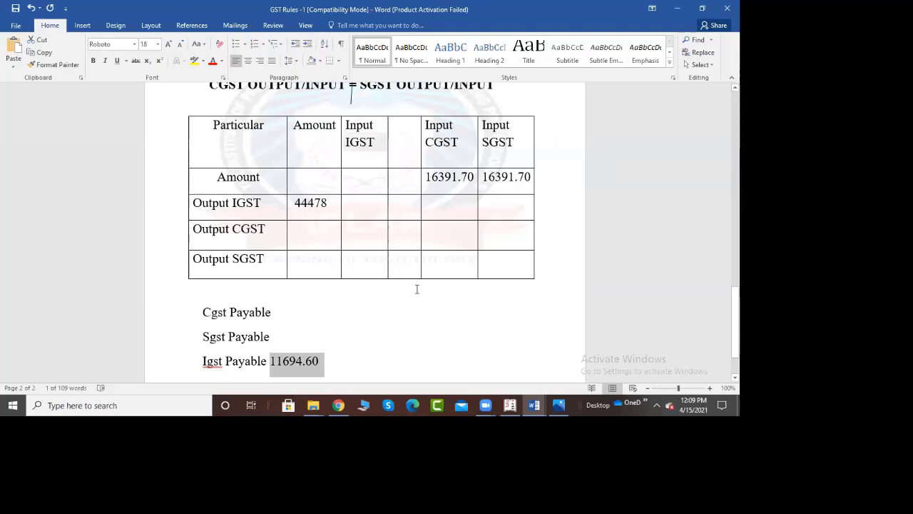
key(alt+Tab)
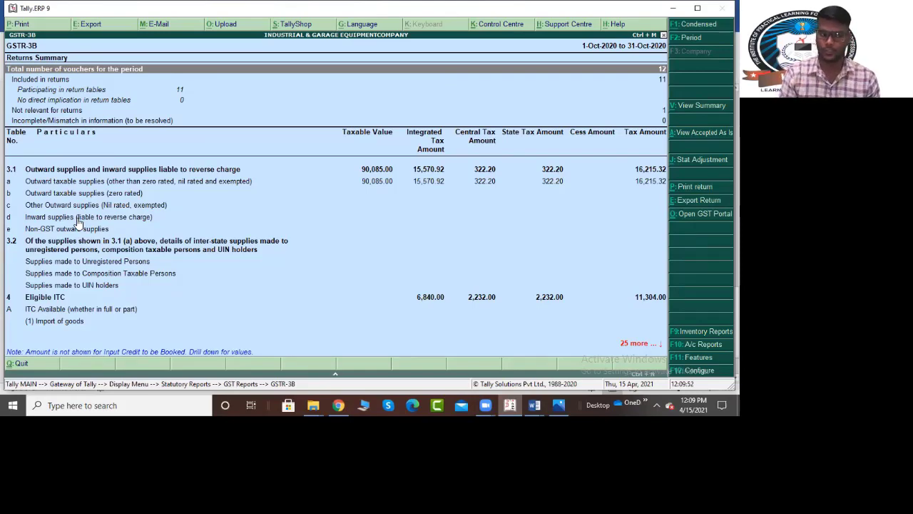
Read through the rows of the detailed GSTR-3B report, covering outward supplies, eligible ITC and the sections below.
key(Down)
key(Down)
key(Down)
key(Down)
key(Down)
key(Down)
key(Down)
key(Down)
key(Down)
key(Down)
key(Down)
key(Down)
key(Down)
key(Down)
key(Down)
key(Down)
key(Down)
key(Down)
key(Down)
key(Down)
key(Down)
key(Down)
key(Down)
key(Down)
key(Down)
key(Down)
key(Down)
key(Up)
key(Down)
key(Down)
key(Down)
key(Down)
key(Down)
key(Down)
key(Down)
key(Down)
key(Down)
key(Up)
key(Up)
key(Down)
key(Down)
key(Down)
key(Down)
key(Down)
key(Down)
key(Down)
key(Up)
key(Up)
key(Up)
key(Up)
key(Up)
key(Up)
key(Up)
key(Up)
key(Up)
key(Up)
key(Up)
key(Up)
key(Up)
key(Up)
key(Up)
key(Up)
key(Up)
key(Up)
key(Up)
key(Up)
key(Up)
key(Up)
key(Up)
key(Up)
key(Up)
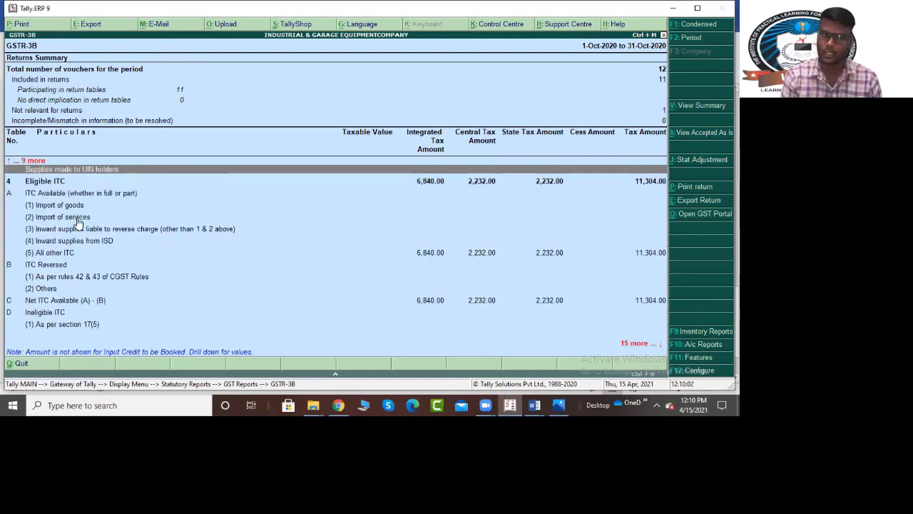
key(Up)
key(Up)
key(Up)
Condense GSTR-3B to its main tables and go through rows 3.1, 3.2, 4 and 5.
key(alt+F1)
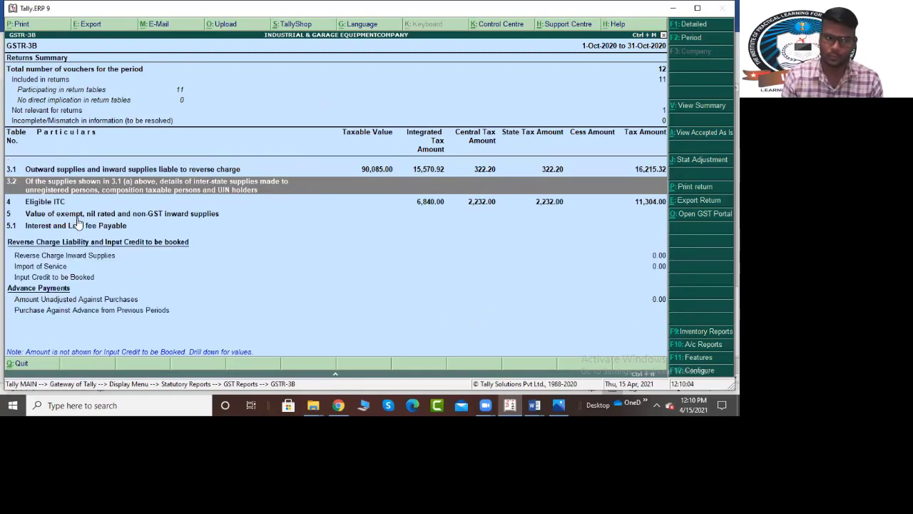
key(Up)
key(Up)
key(Down)
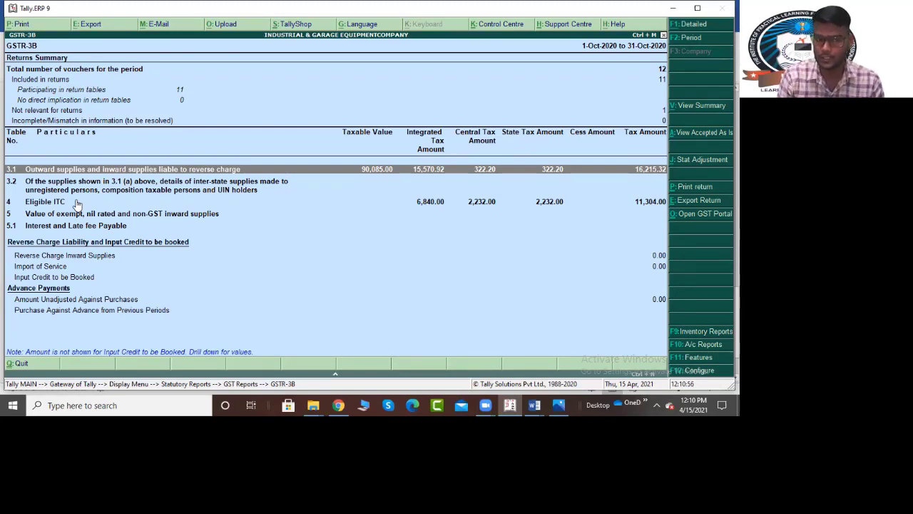
key(Down)
key(Up)
key(Down)
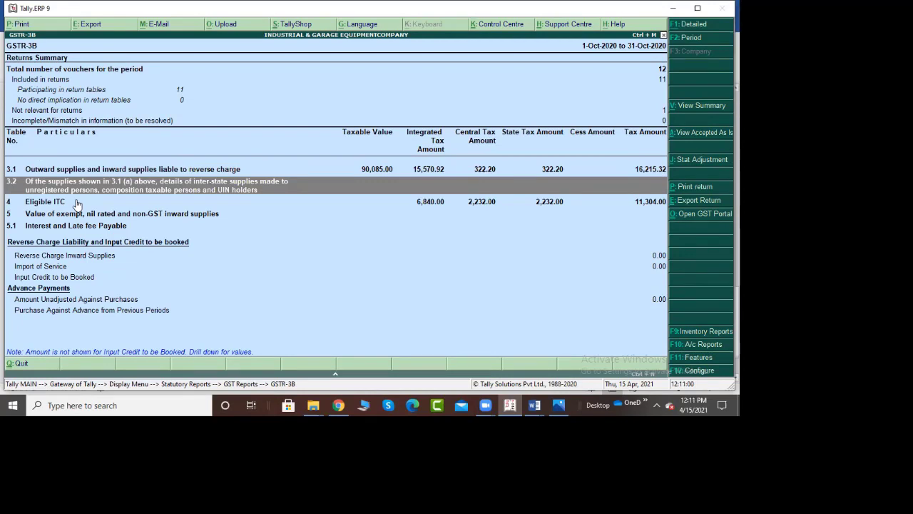
key(Down)
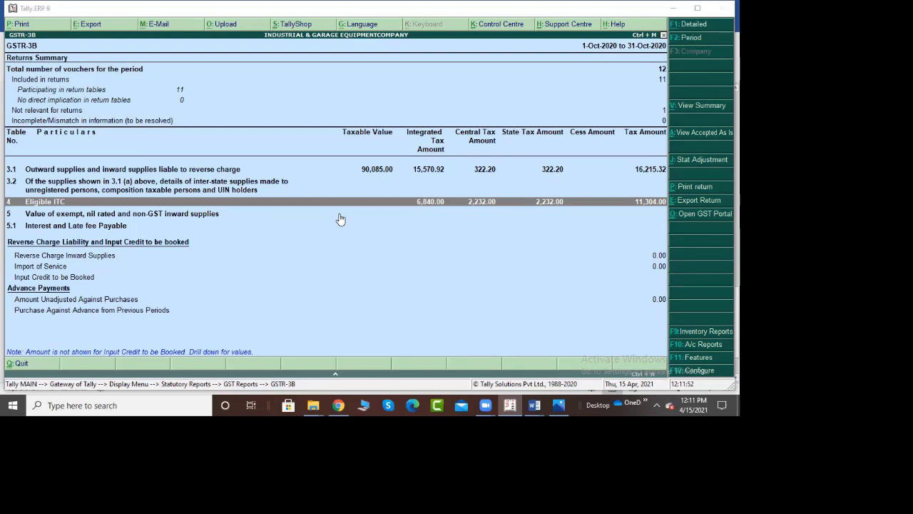
click(341, 216)
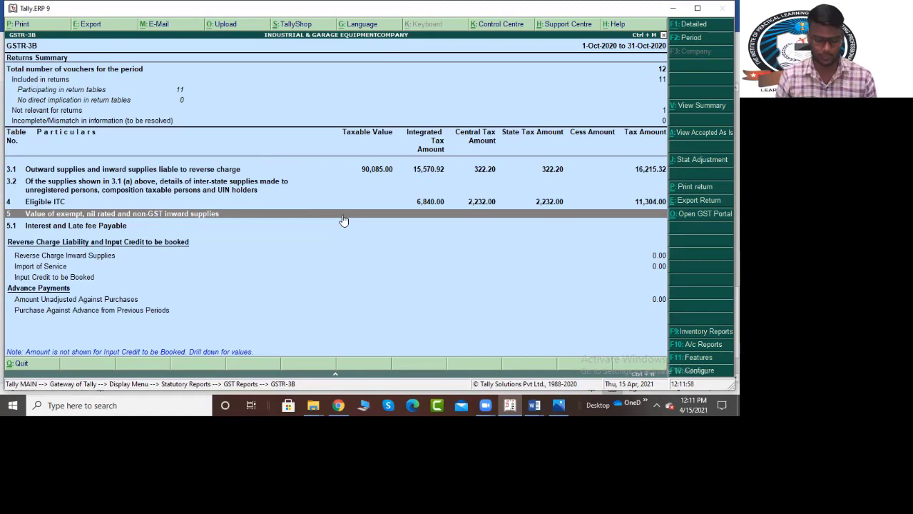
Print the GSTR-3B return to open its form in Word, and highlight the total taxable value of the outward taxable supplies.
key(alt+p)
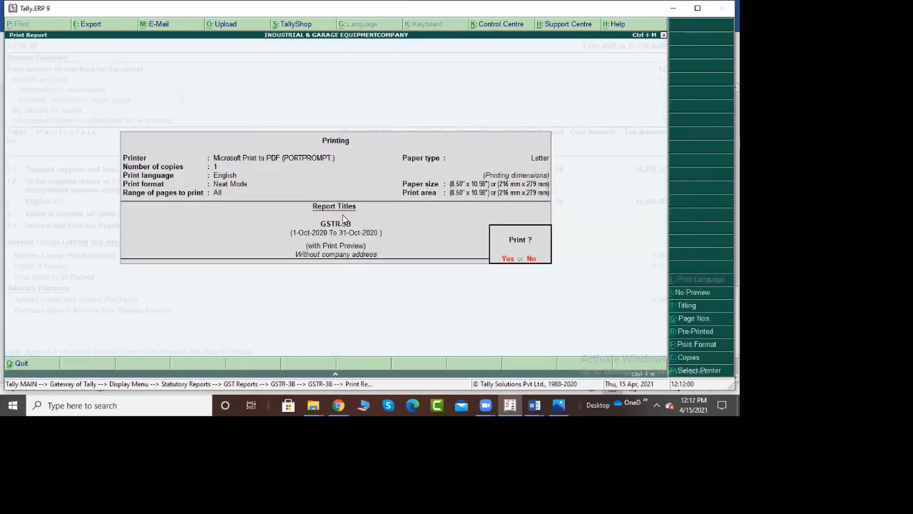
key(Return)
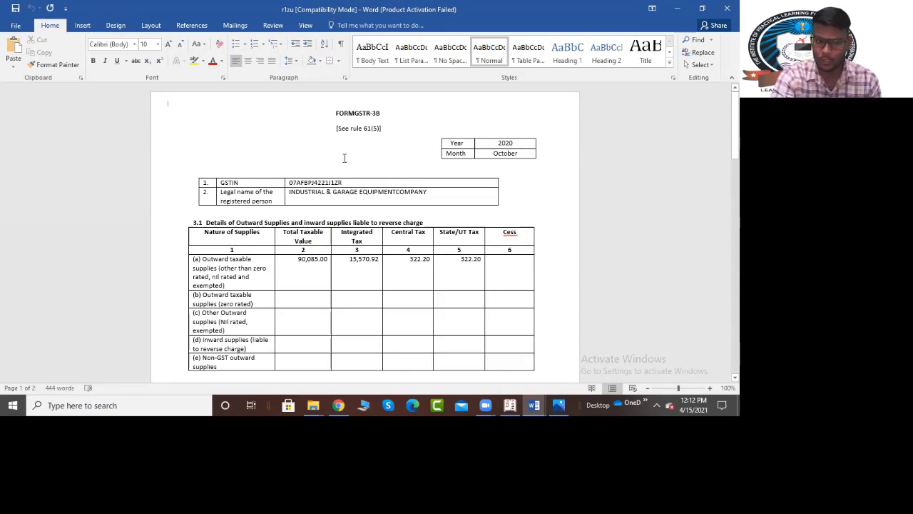
scroll(349, 261, down, 3)
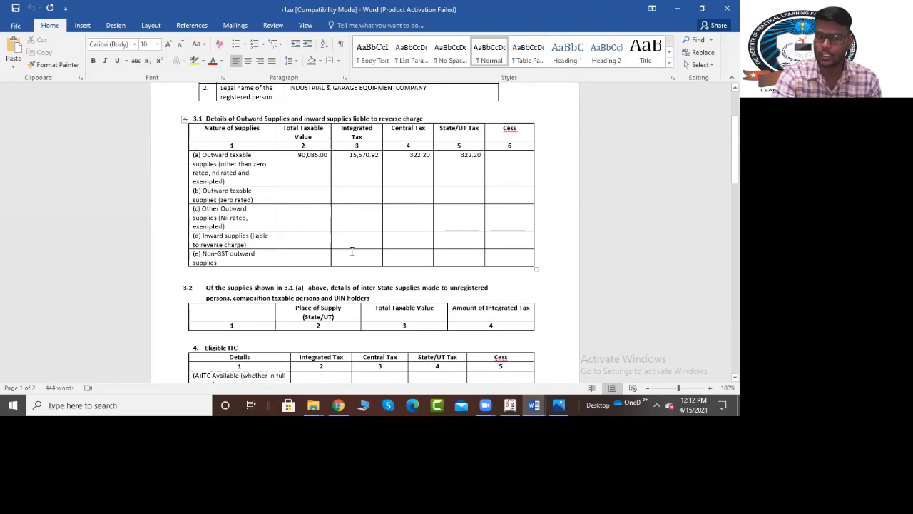
drag(293, 155, 328, 155)
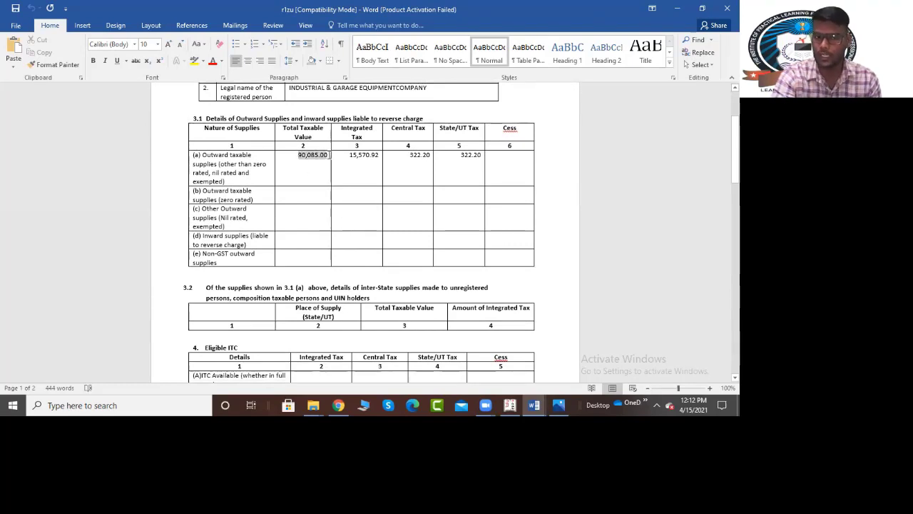
Examine tables 3.1 and 3.2 of the GSTR-3B form, comparing the outward supply details with the inter-State supply details.
scroll(364, 217, up, 2)
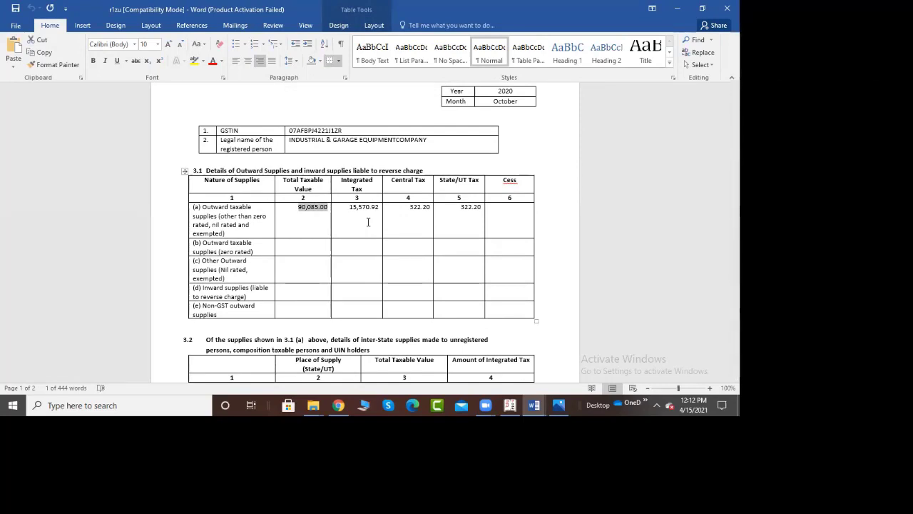
scroll(298, 225, down, 2)
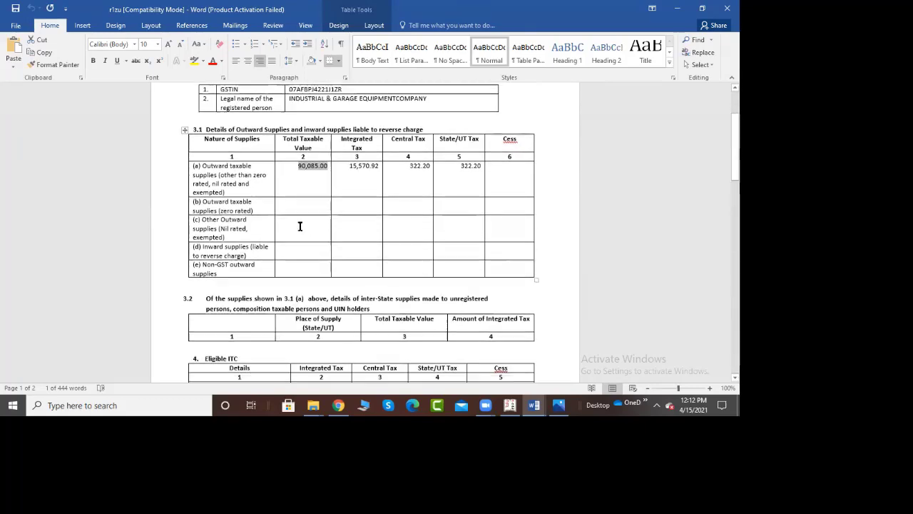
scroll(362, 202, up, 2)
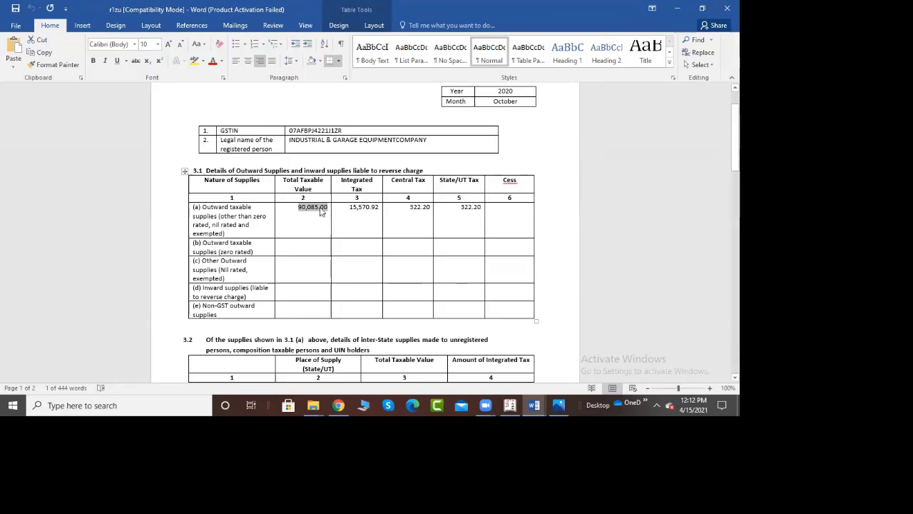
scroll(339, 210, down, 5)
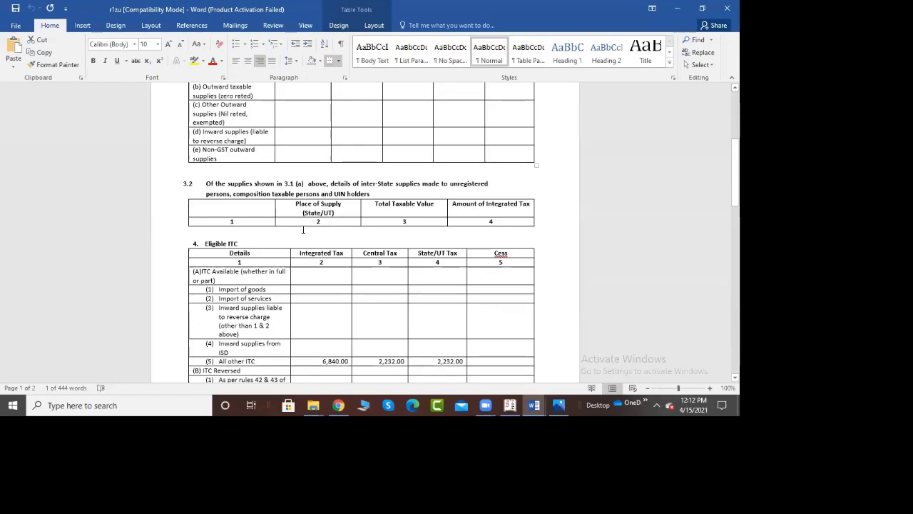
scroll(294, 229, up, 5)
scroll(293, 229, up, 1)
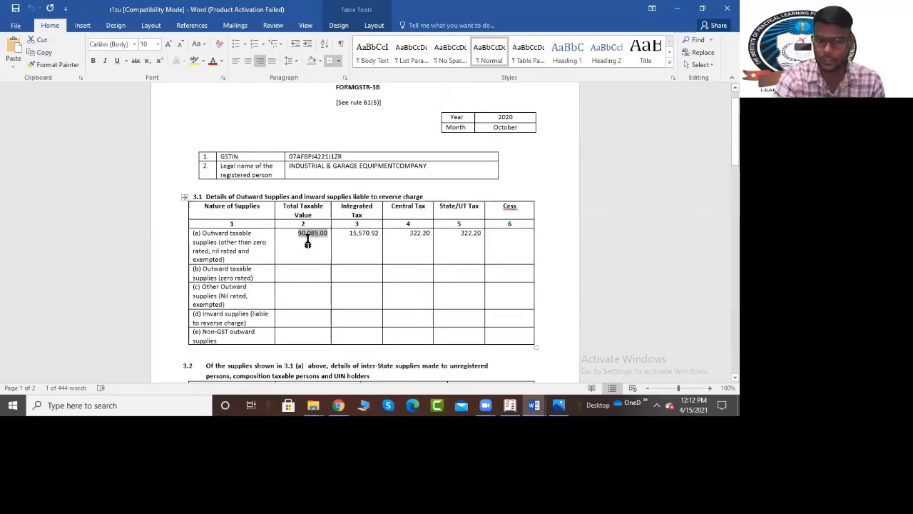
click(307, 233)
click(320, 234)
scroll(325, 260, down, 1)
scroll(324, 259, down, 4)
click(433, 273)
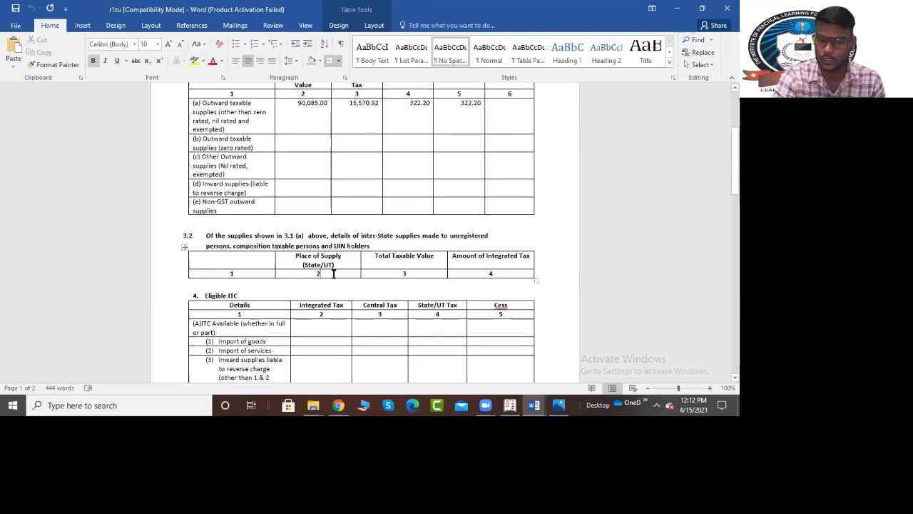
scroll(332, 216, up, 3)
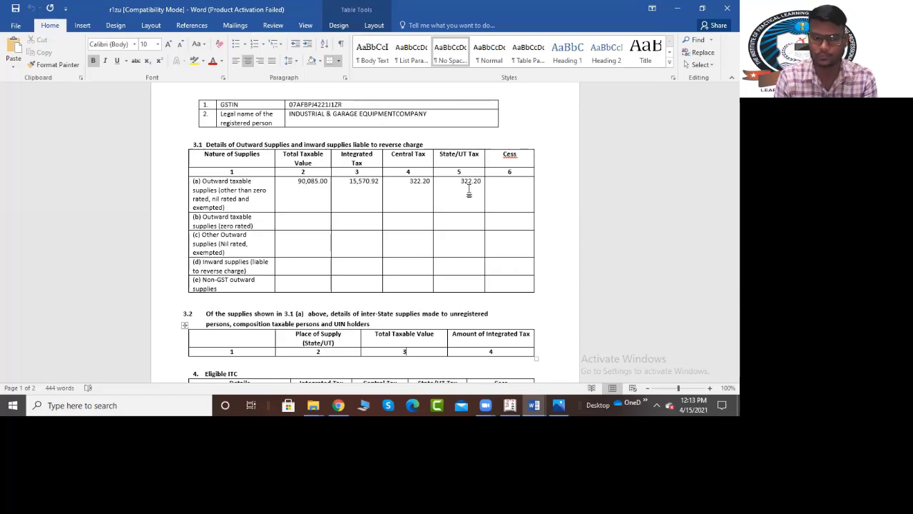
click(183, 313)
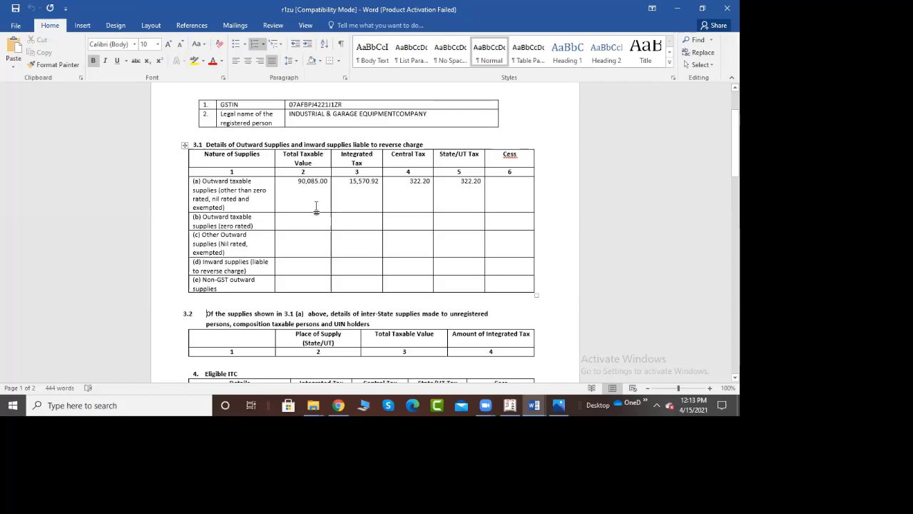
Review the form's ITC, exempt supplies, tax payment and TDS/TCS sections, and highlight the outward taxable supplies amounts in table 3.1.
scroll(381, 183, down, 15)
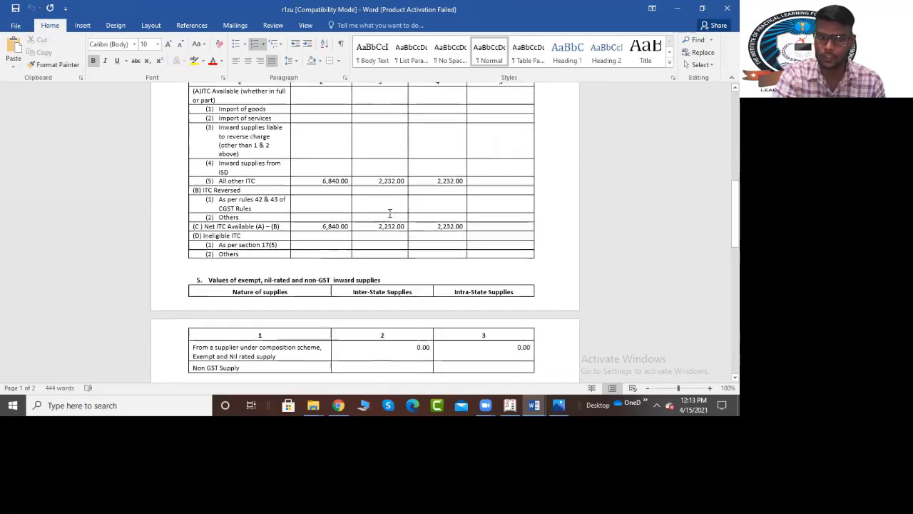
scroll(389, 217, down, 3)
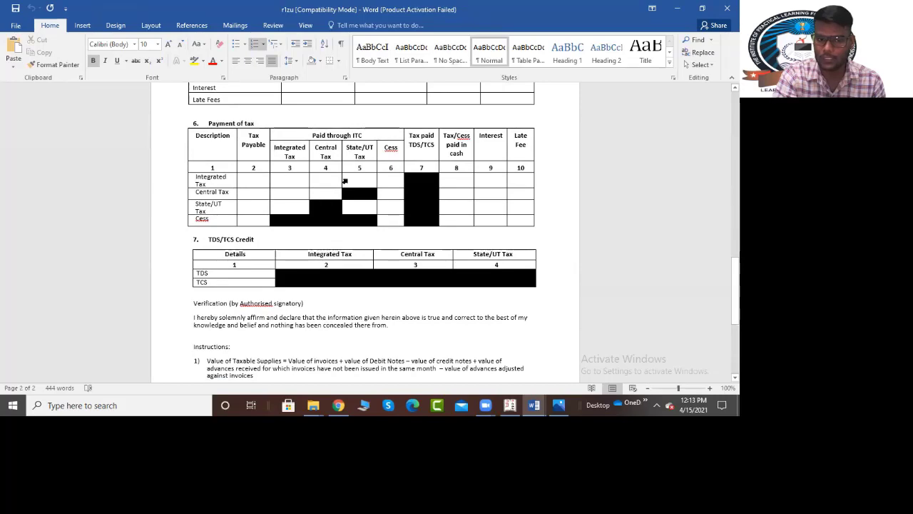
scroll(346, 200, down, 6)
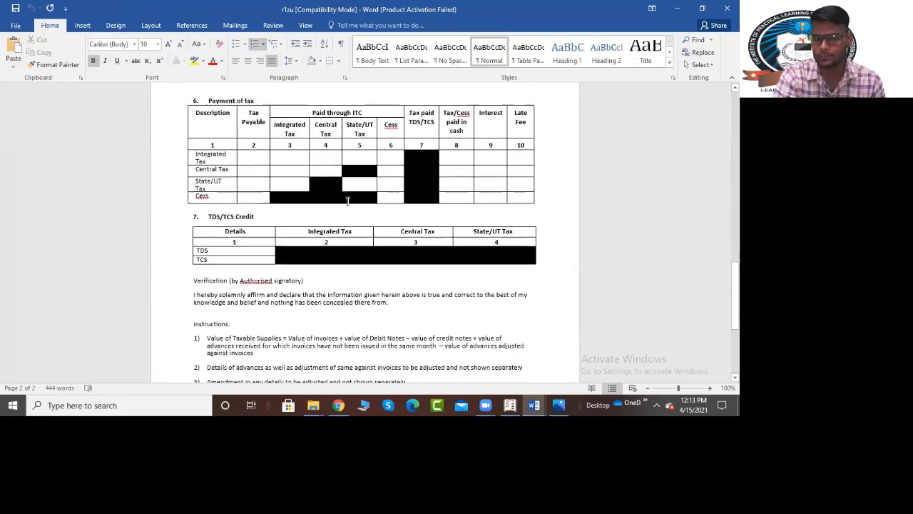
scroll(348, 204, up, 20)
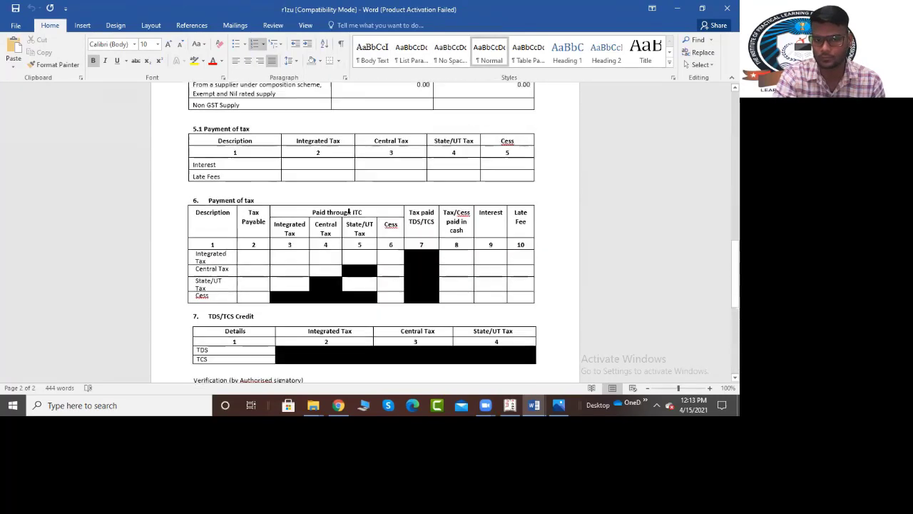
scroll(350, 220, up, 8)
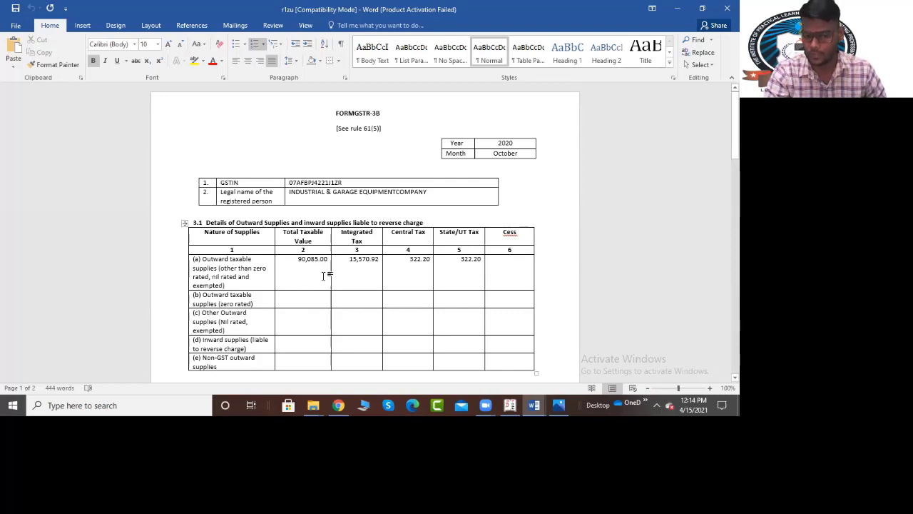
drag(298, 259, 463, 259)
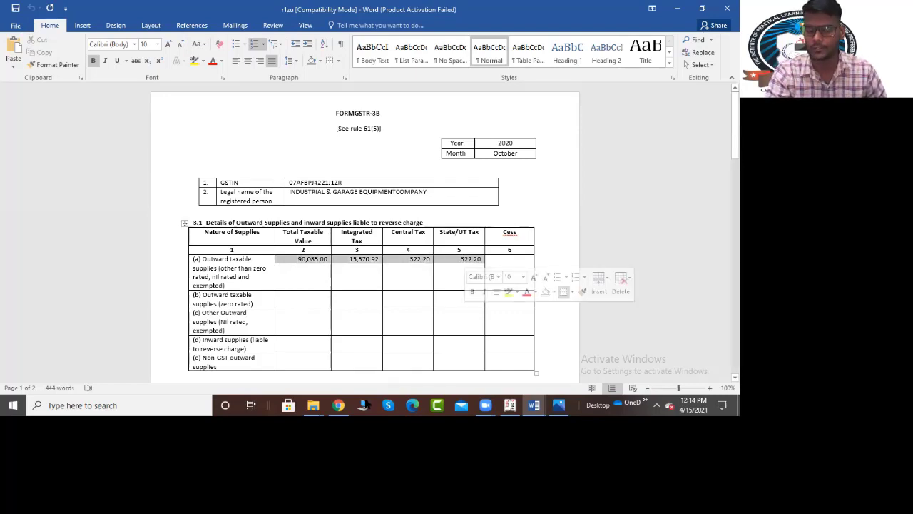
Close the GSTR-3B form in Word, and switch to Tally.ERP 9 to show the report in summary view.
click(727, 8)
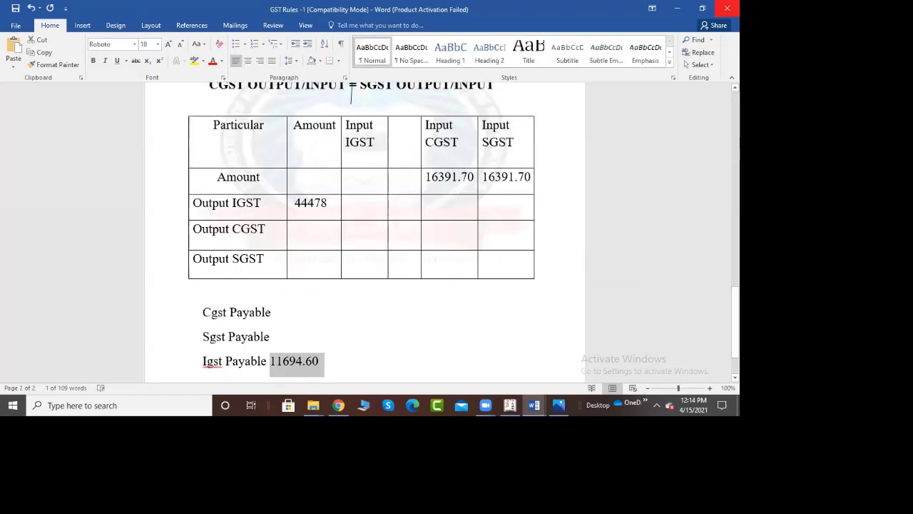
click(510, 405)
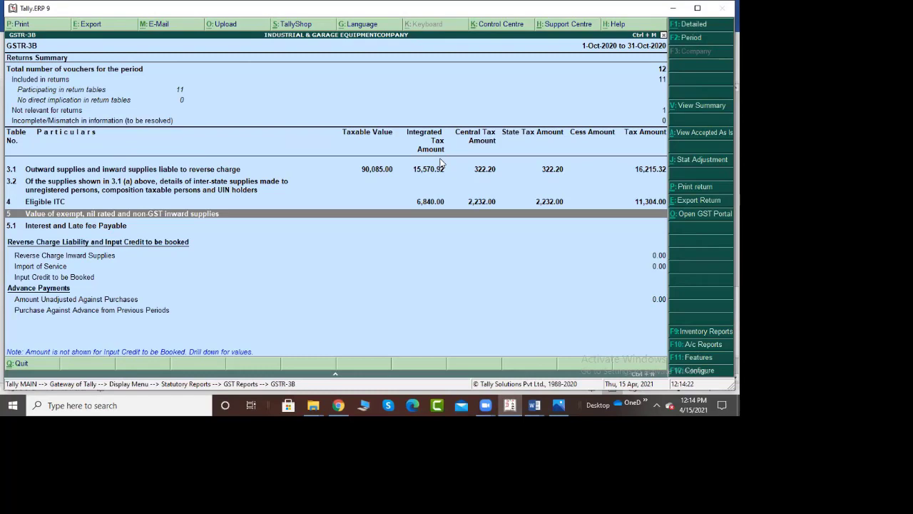
key(alt+v)
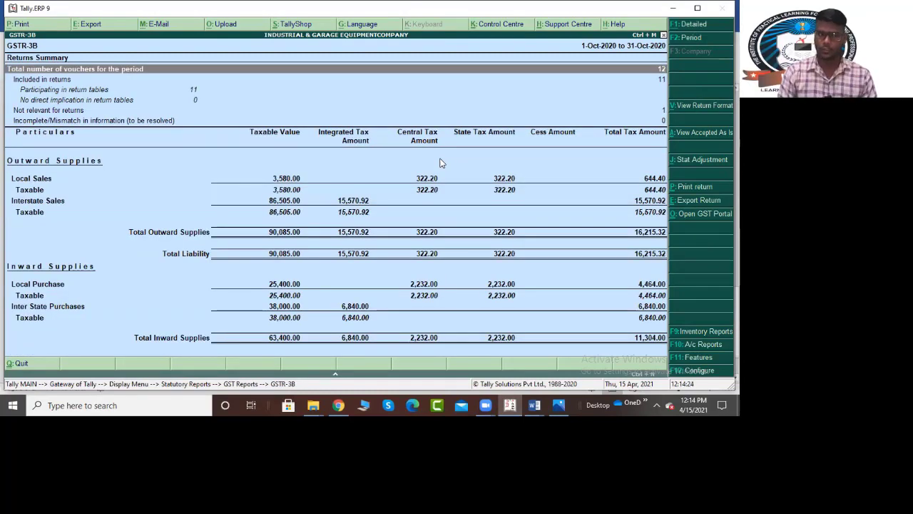
Examine the GSTR-3B summary of outward and inward supplies, including the total liability and total inward supplies.
key(Down)
key(Down)
key(Down)
key(Down)
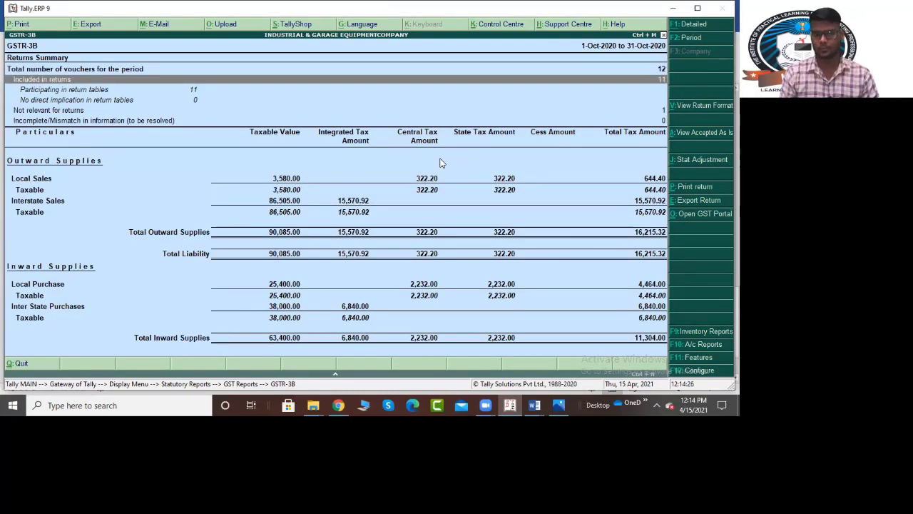
key(Up)
key(Up)
key(Up)
key(Down)
key(Up)
key(Up)
key(Up)
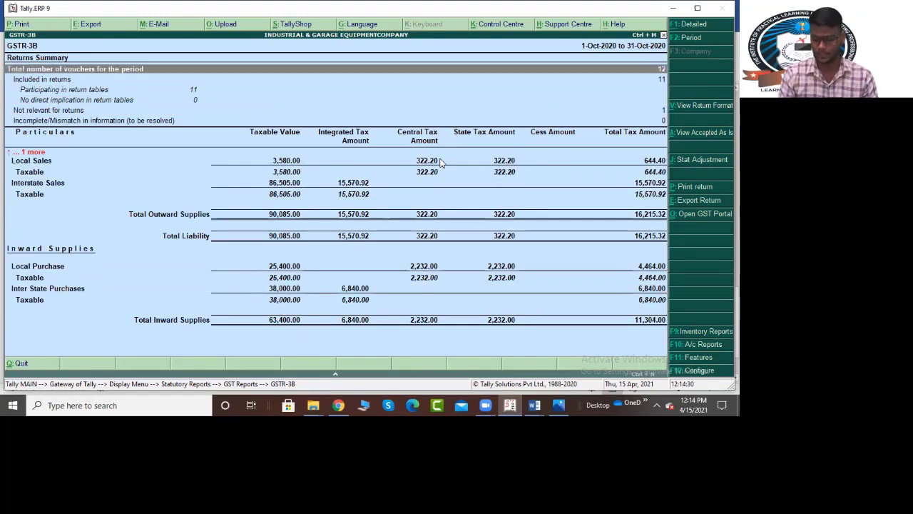
Set a configuration option of the GSTR-3B summary to Yes and accept the settings.
key(F12)
text(y)
key(Return)
key(Return)
key(Return)
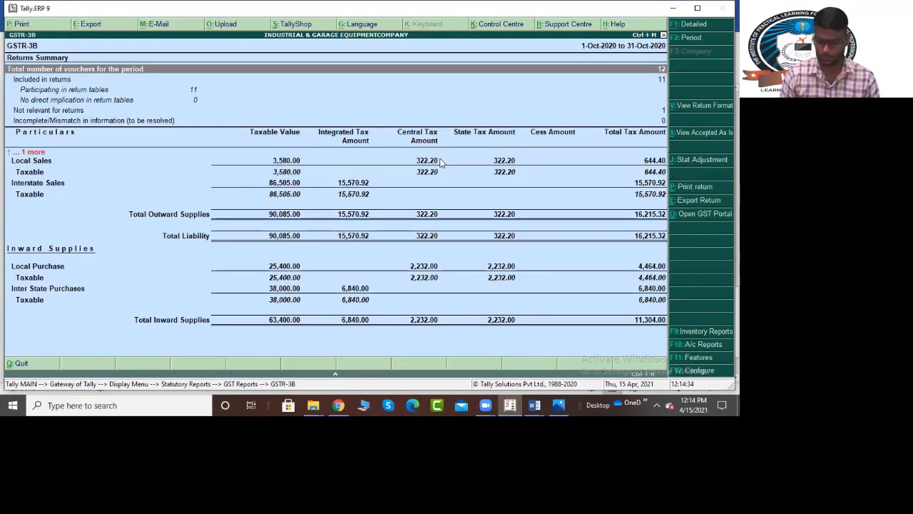
Go through the outward supplies in the GSTR-3B summary from the voucher count to Interstate Sales.
key(Down)
key(Down)
key(Down)
key(Down)
key(Down)
key(Down)
key(Down)
key(Down)
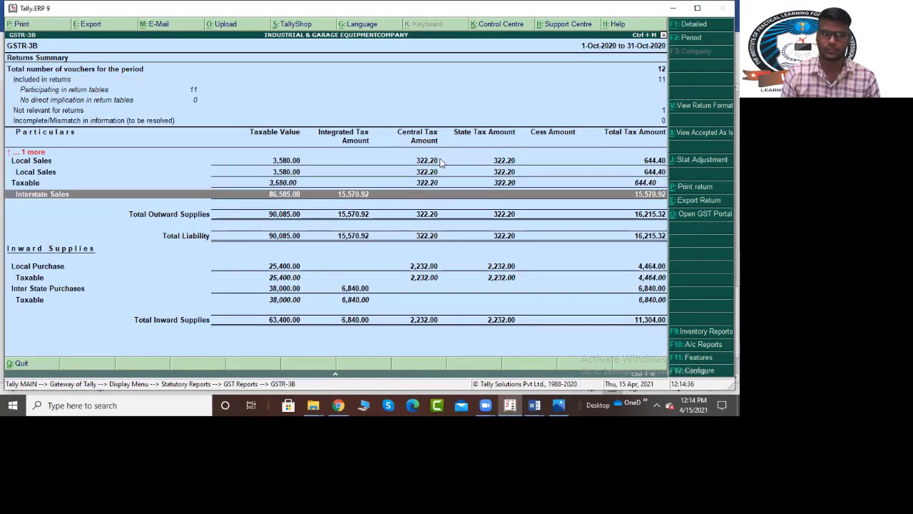
Go through the GSTR-3B summary from Interstate Sales down to the taxable line of Inter State Purchases.
key(Down)
key(Down)
key(Down)
key(Down)
key(Down)
key(Down)
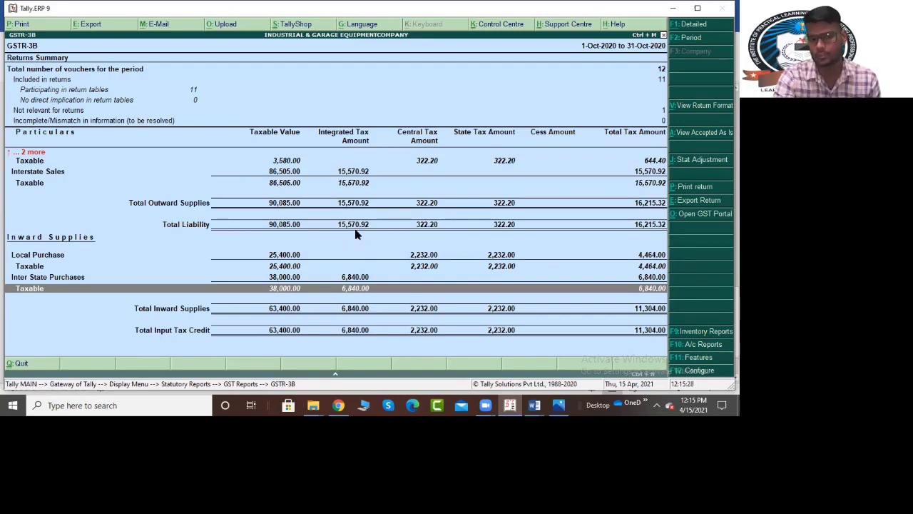
Switch to the GST Rules -1 document in Word and replace the Output IGST amount in the set-off table with 15570.92 from the GSTR-3B total liability.
key(alt+Tab)
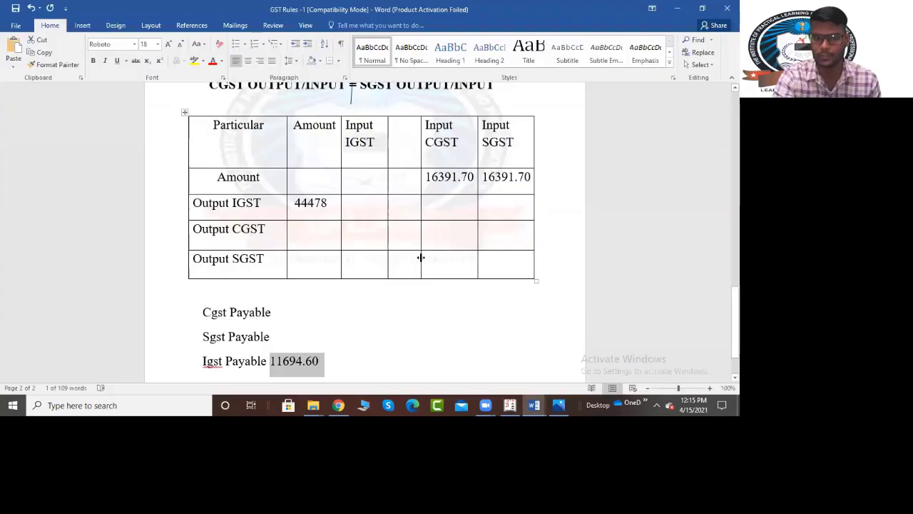
double_click(326, 202)
key(BackSpace)
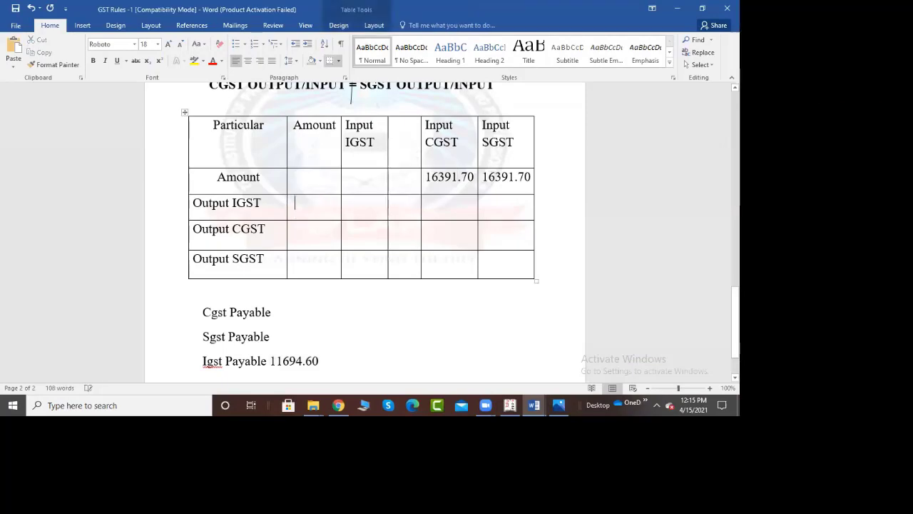
text(15)
key(alt+Tab)
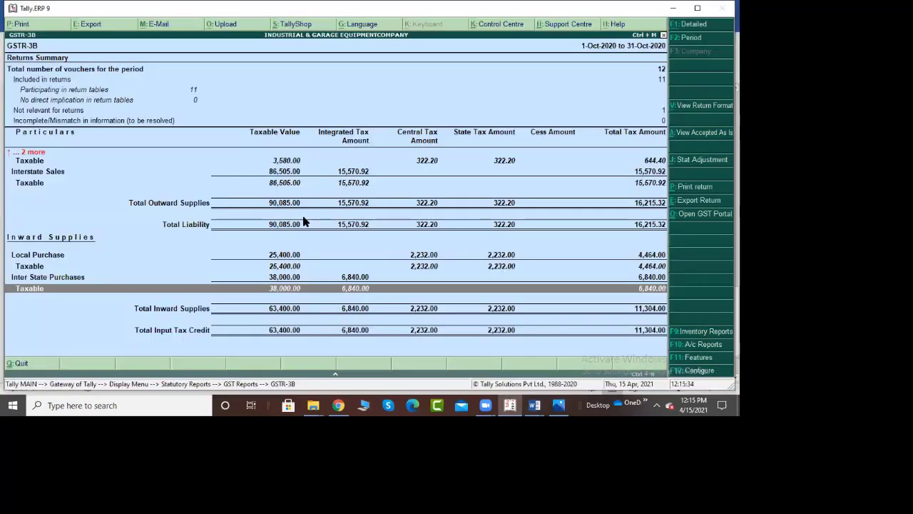
key(alt+Tab)
text(570.92)
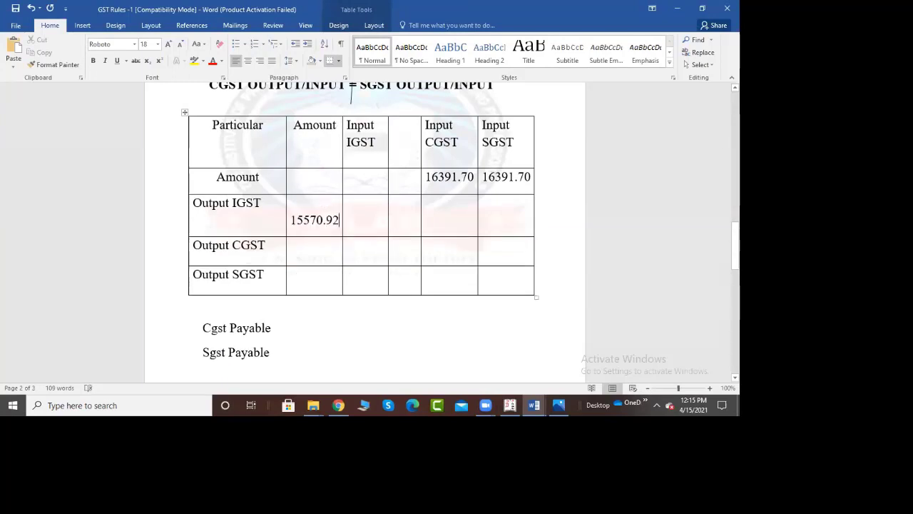
Enter 322.20 as the amount for both Output CGST and Output SGST, checking the total liability in Tally.ERP 9.
click(316, 254)
key(alt+Tab)
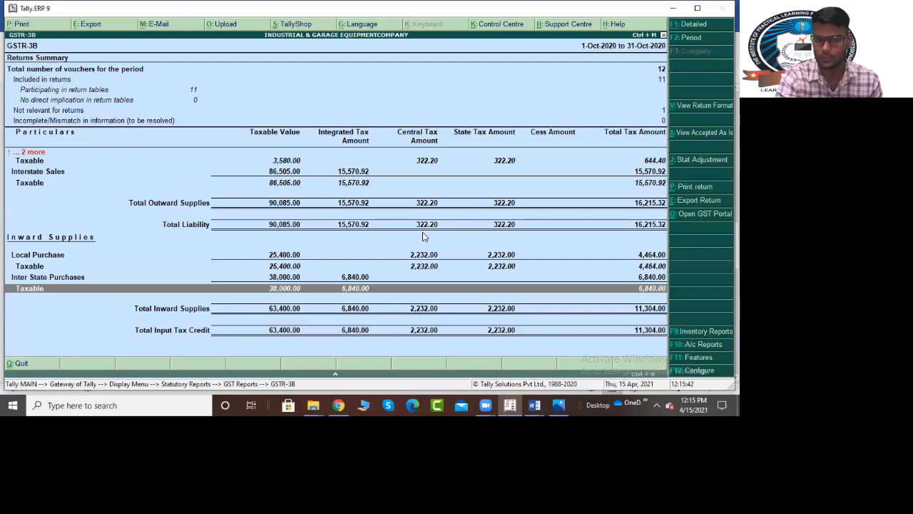
key(alt+Tab)
text(32)
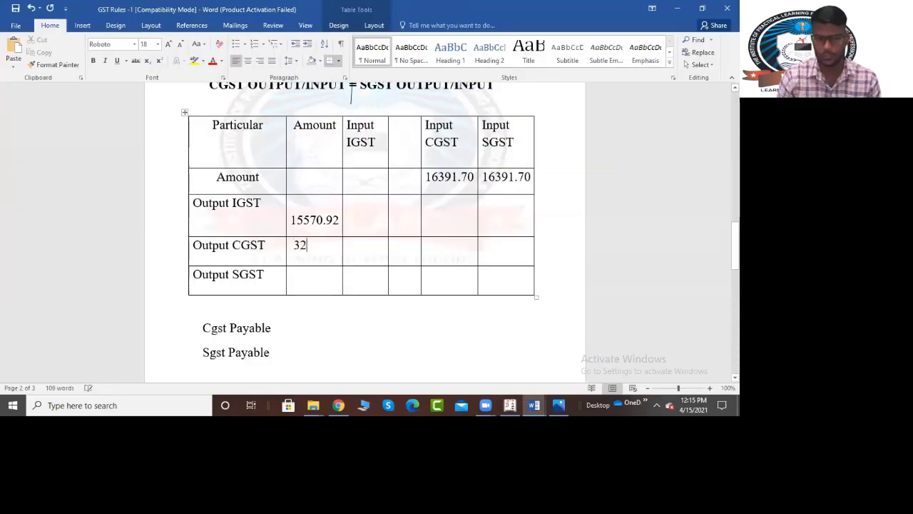
text(2.20)
key(Return)
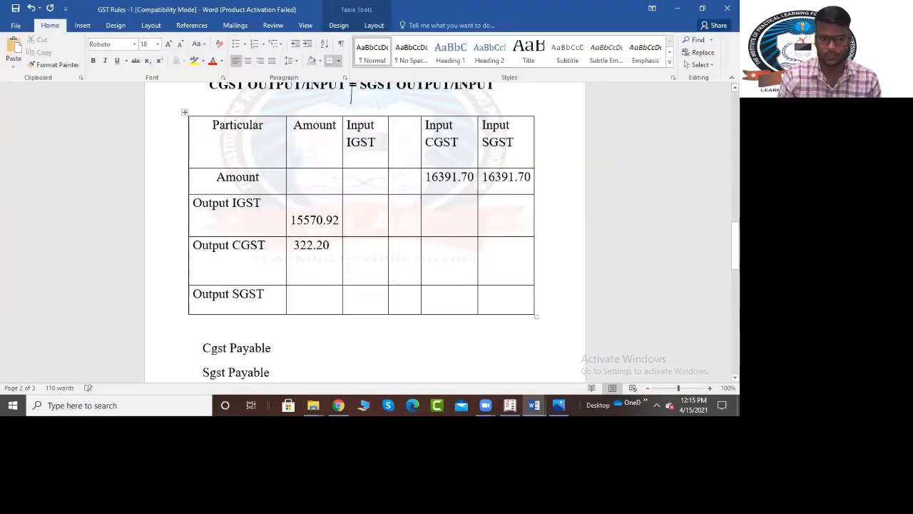
key(BackSpace)
click(324, 282)
text(322.)
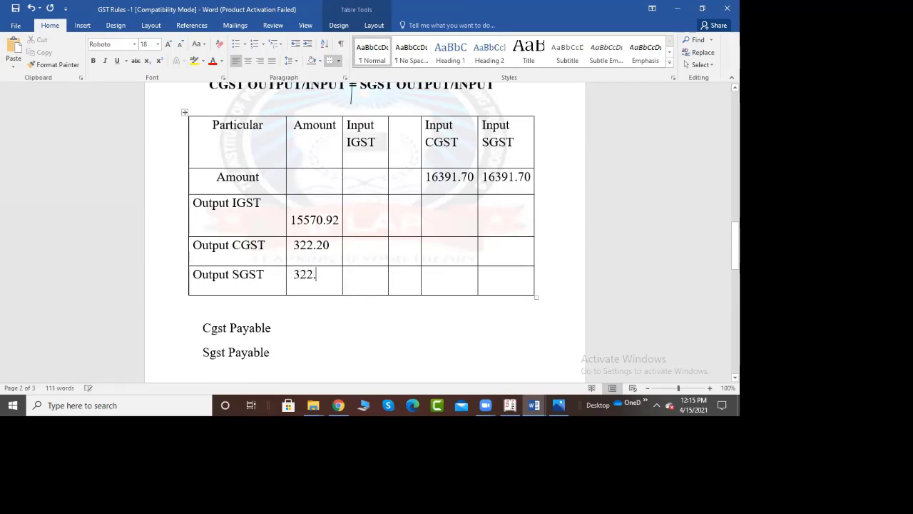
text(20)
Enter 6840 as the Input IGST amount in the table, taken from the total input tax credit in Tally.ERP 9.
click(368, 182)
key(alt+Tab)
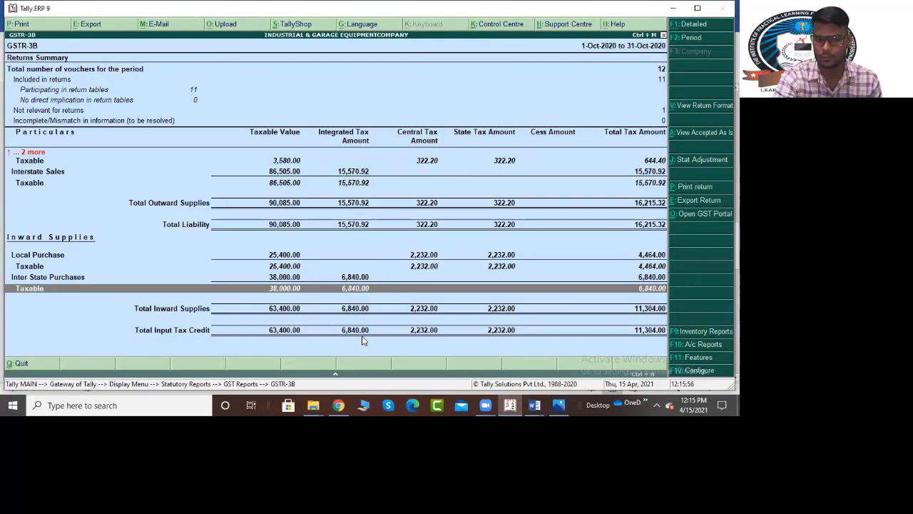
key(alt+Tab)
text(6840)
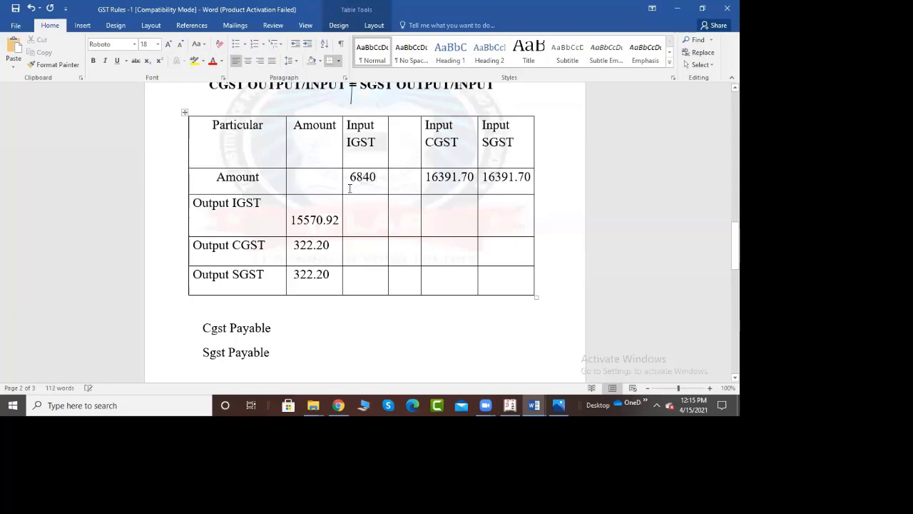
Replace the Input CGST and Input SGST amounts with 2232 each, based on the total input tax credit in Tally.ERP 9.
key(alt+Tab)
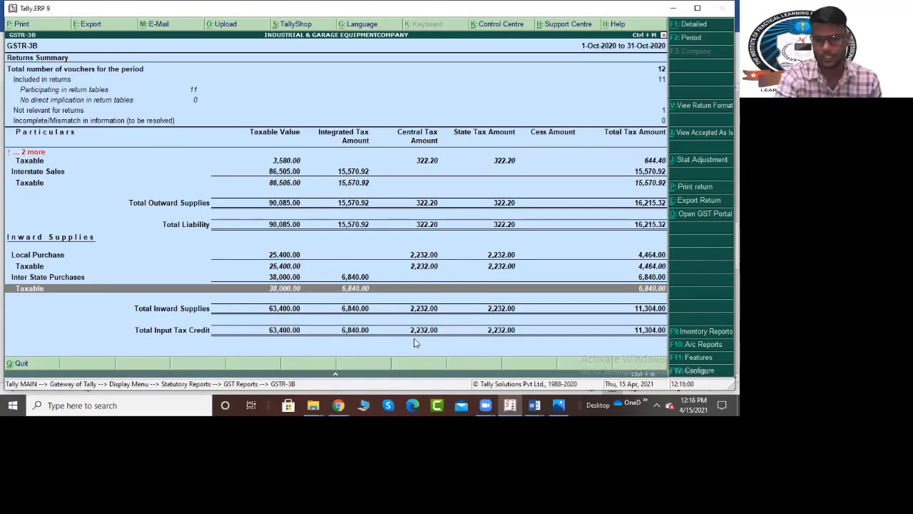
key(alt+Tab)
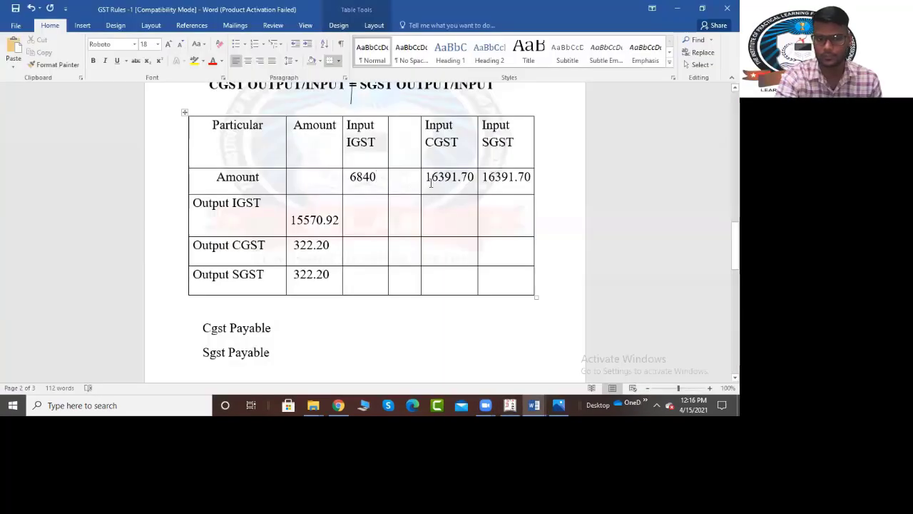
drag(428, 178, 476, 178)
key(Delete)
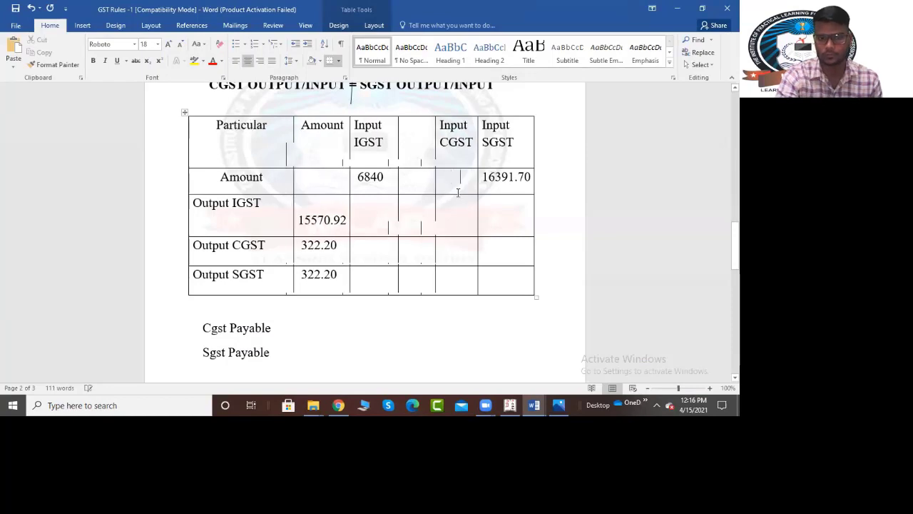
text(2232)
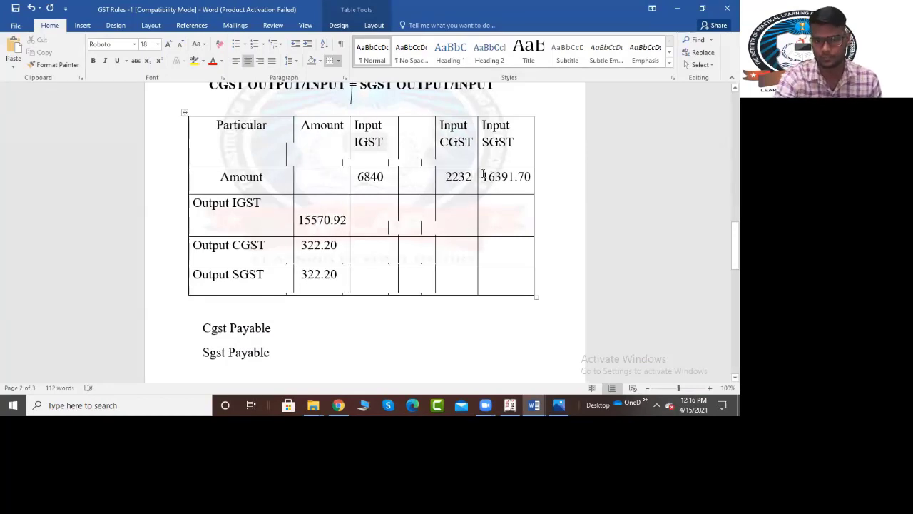
drag(482, 176, 528, 181)
text(2232)
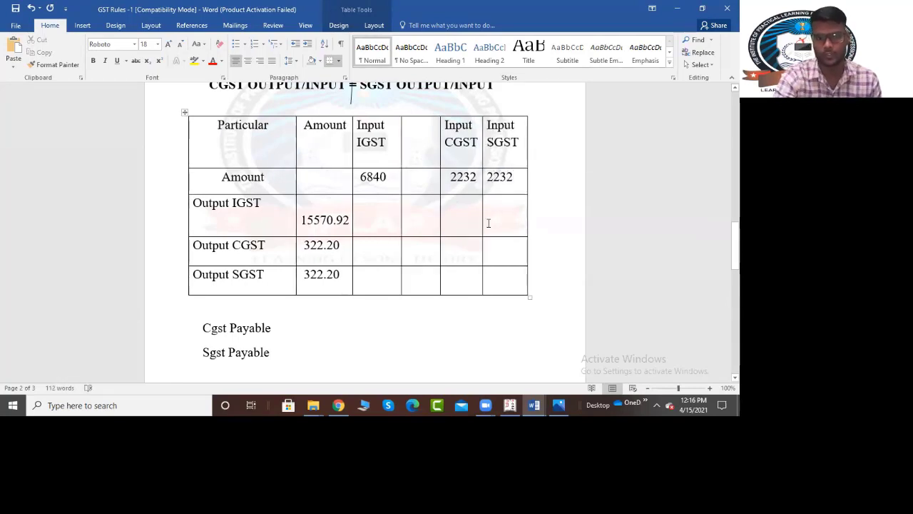
click(463, 311)
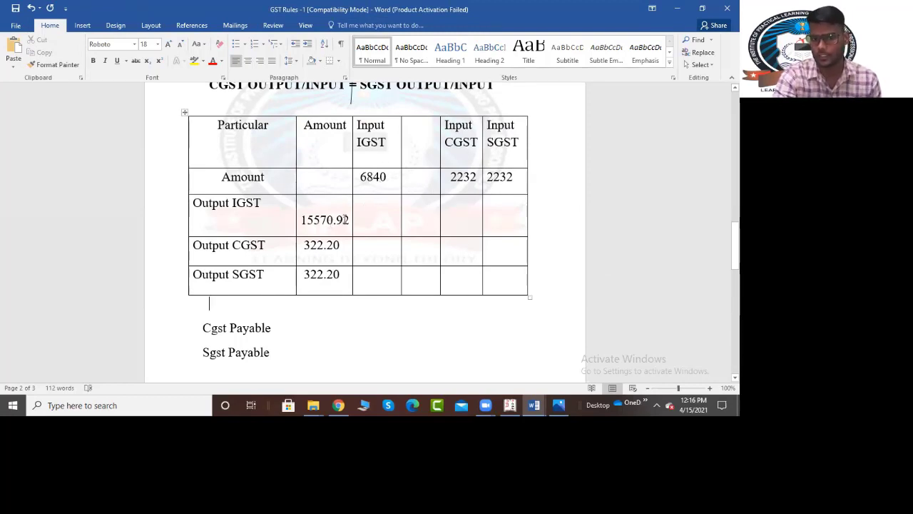
Compare the output tax amounts with the input amounts and review the set-off rules above the table.
drag(347, 220, 374, 182)
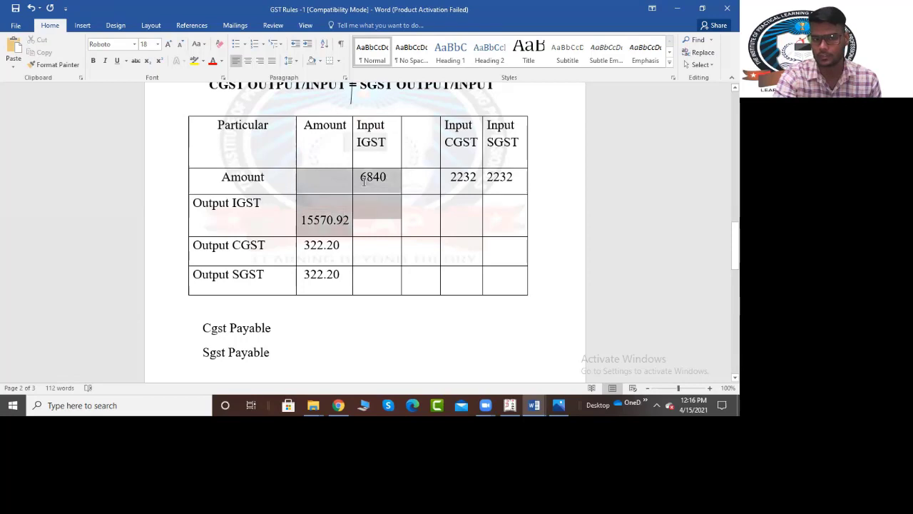
click(336, 245)
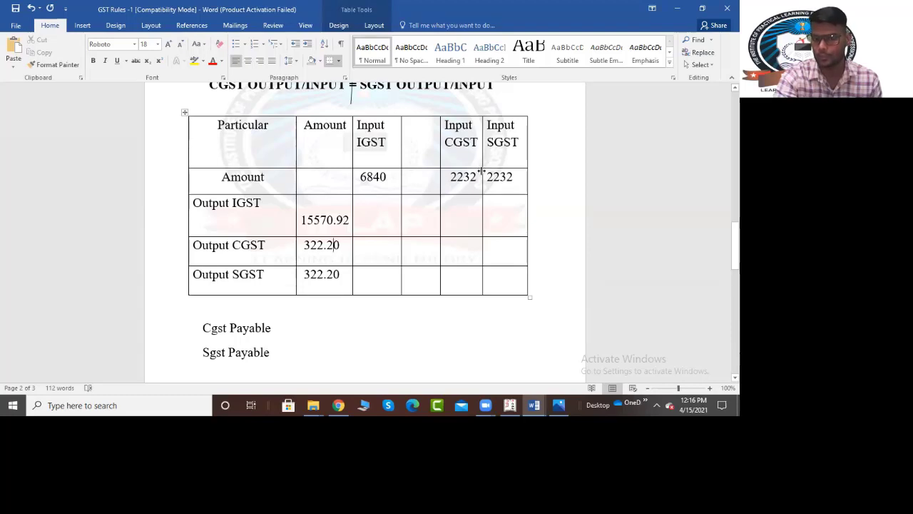
double_click(319, 220)
scroll(385, 299, up, 10)
scroll(384, 328, up, 5)
scroll(381, 336, down, 15)
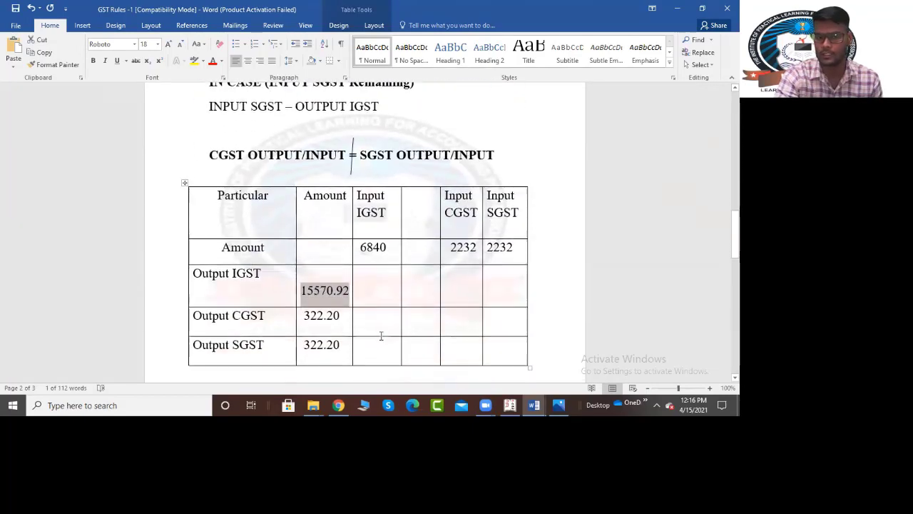
scroll(381, 336, down, 1)
Select the Output IGST cell under Input IGST, and calculate 15570.92-6840 with the calculator in Tally.ERP 9.
click(374, 271)
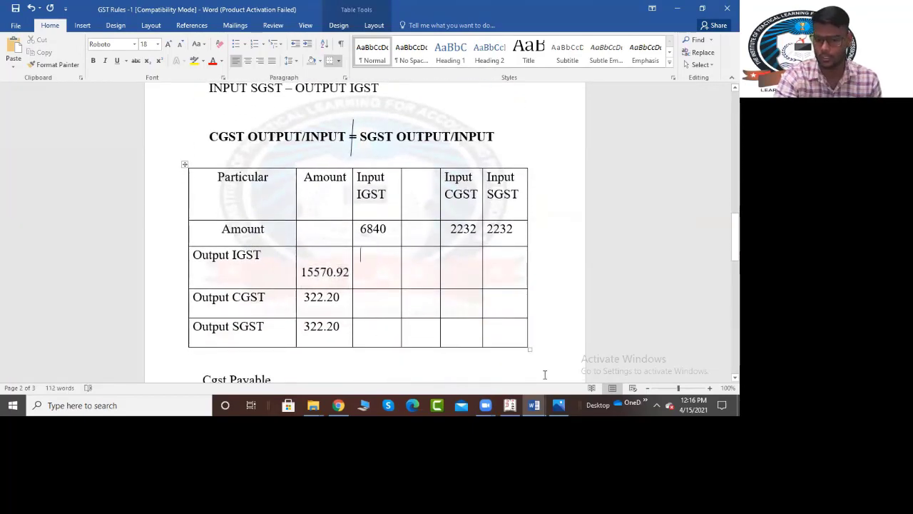
click(510, 406)
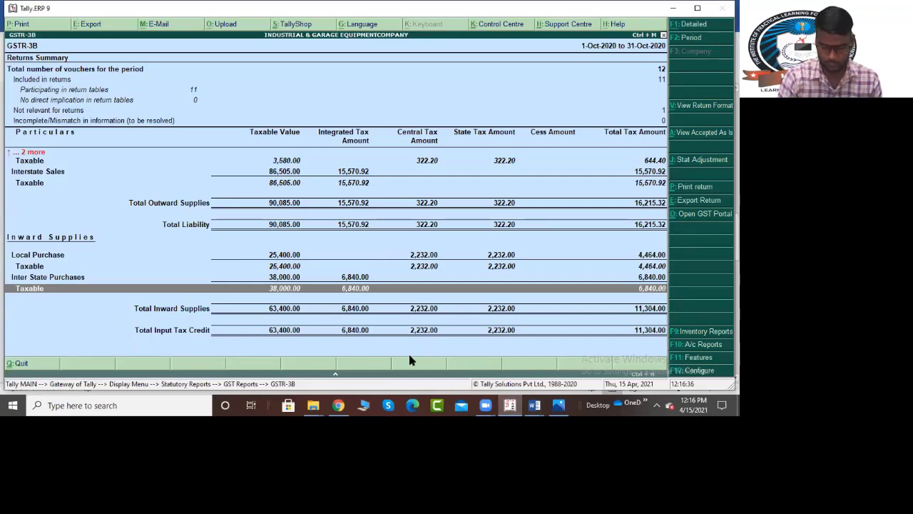
key(ctrl+n)
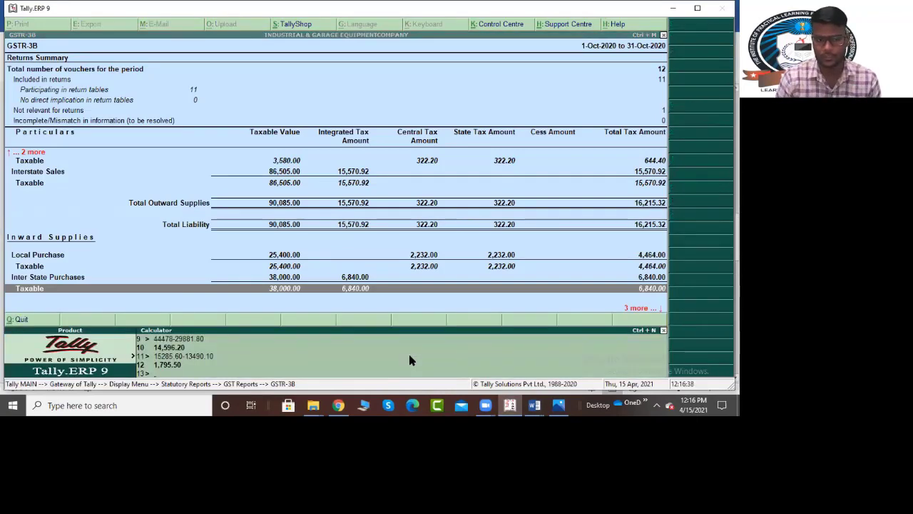
text(15)
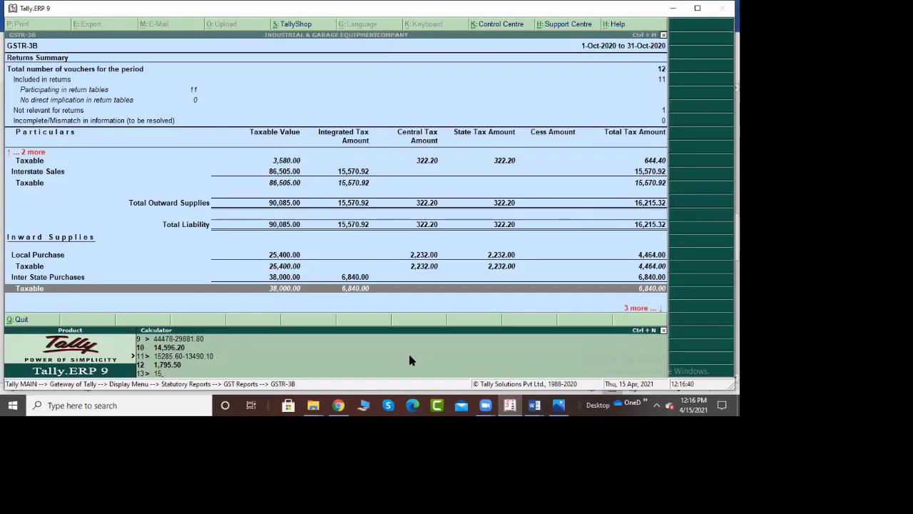
text(570.92-6840)
key(Return)
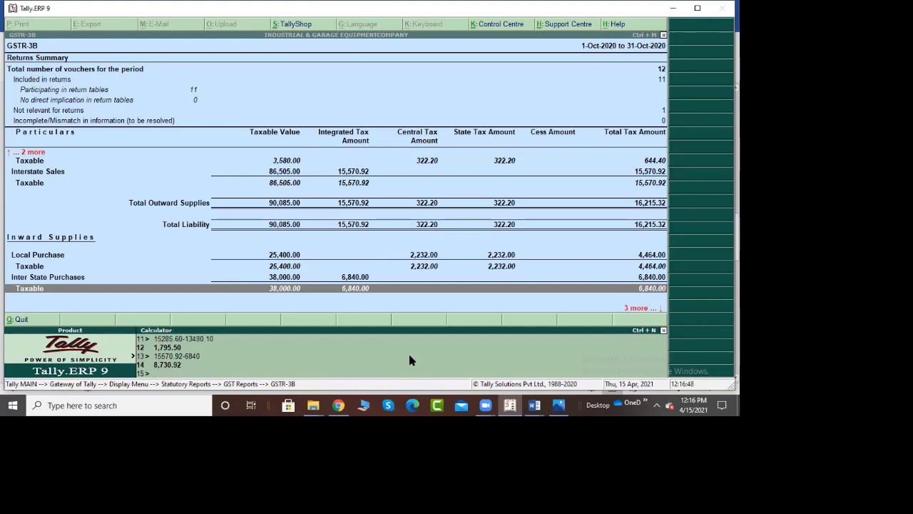
Return to the Word table and enter 8730.92 in the Output IGST row under Input IGST.
key(alt+Tab)
text(87)
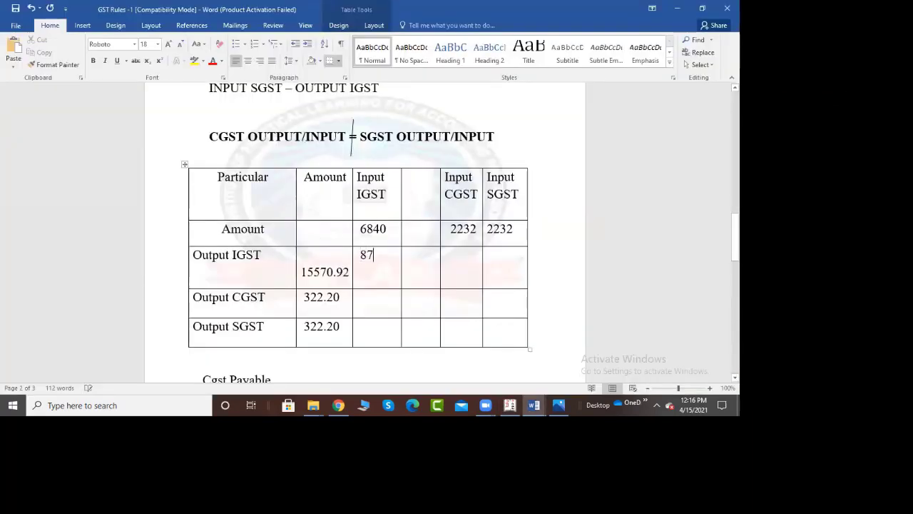
text(30.92)
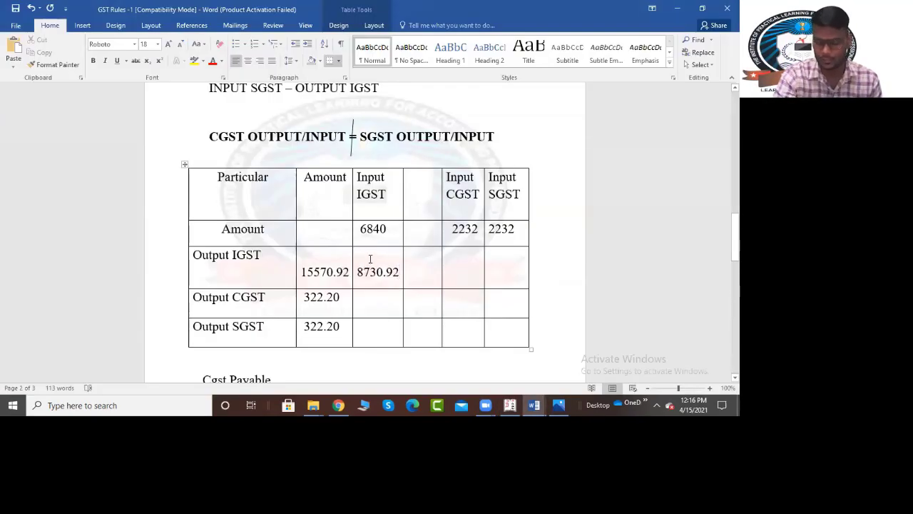
click(361, 258)
text(Out8730.92)
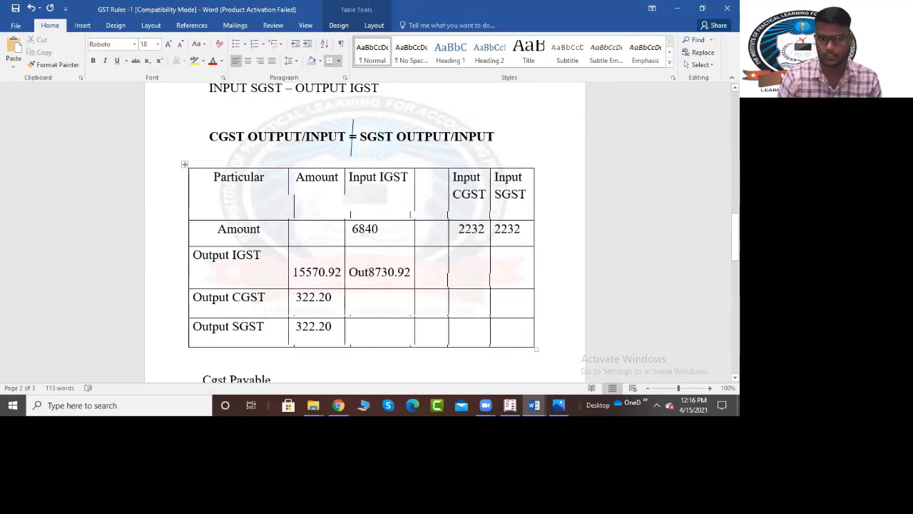
key(BackSpace)
key(BackSpace)
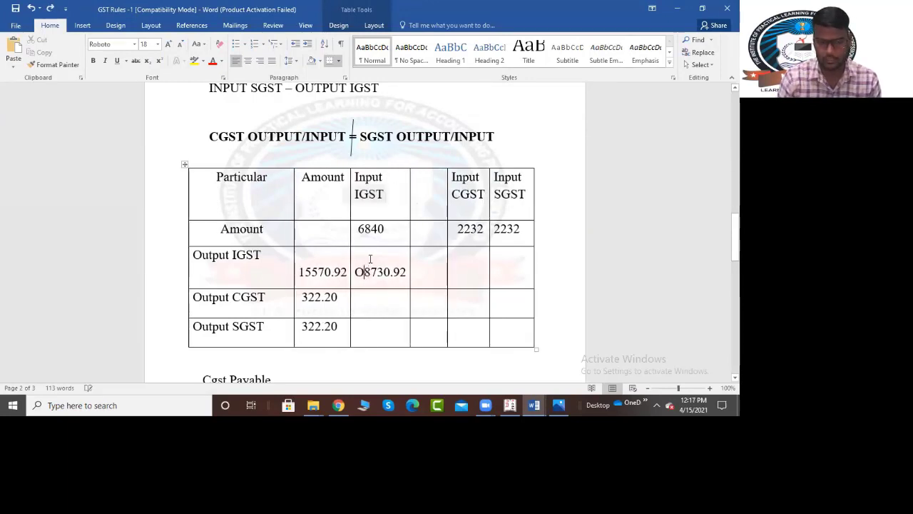
key(BackSpace)
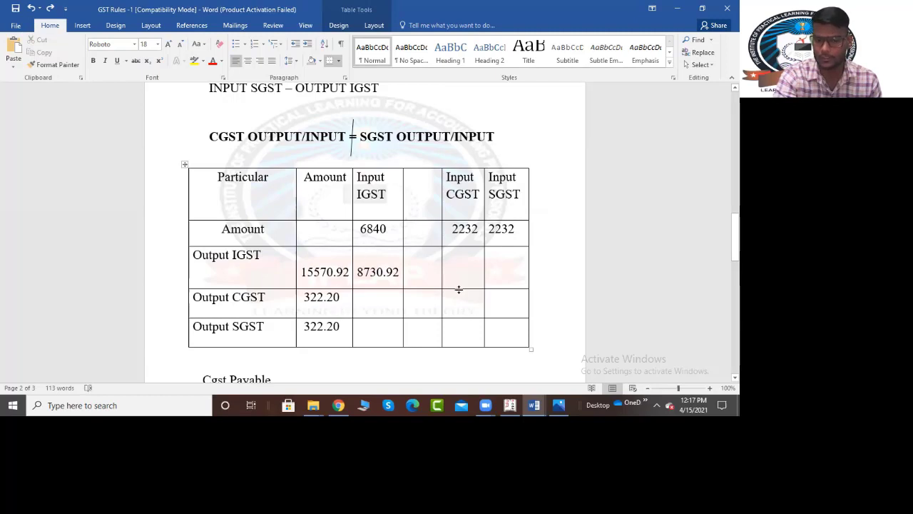
Check the calculator in Tally.ERP 9, enter (1909.8) in the Output CGST row under Input CGST in Word, and select the number inside the brackets.
key(alt+Tab)
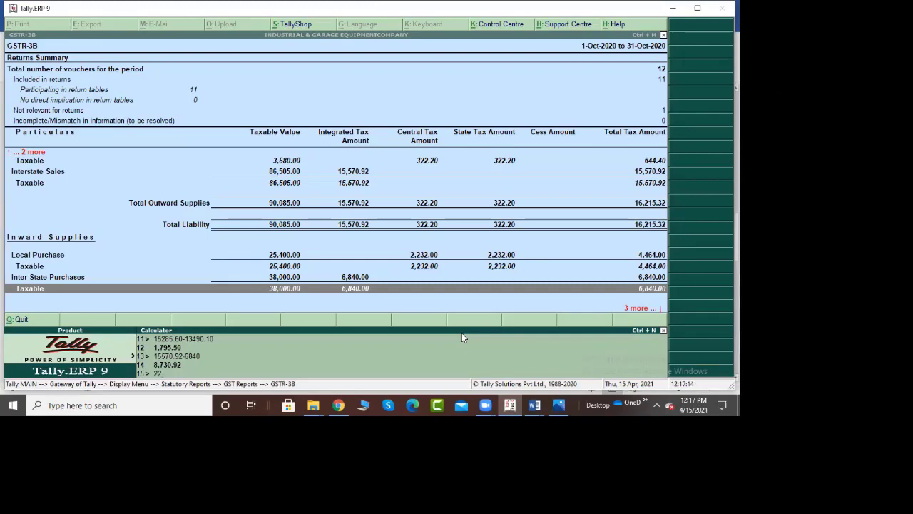
key(alt+Tab)
text(()
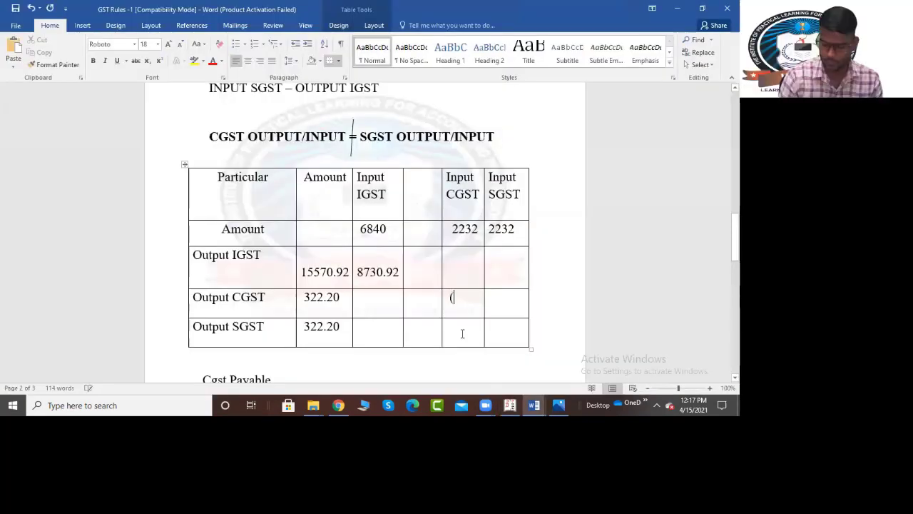
text(1909.)
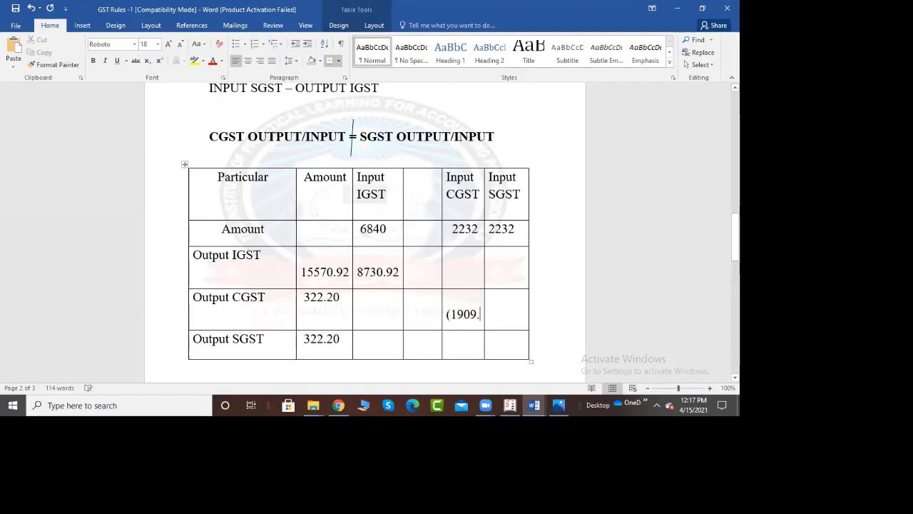
text(8))
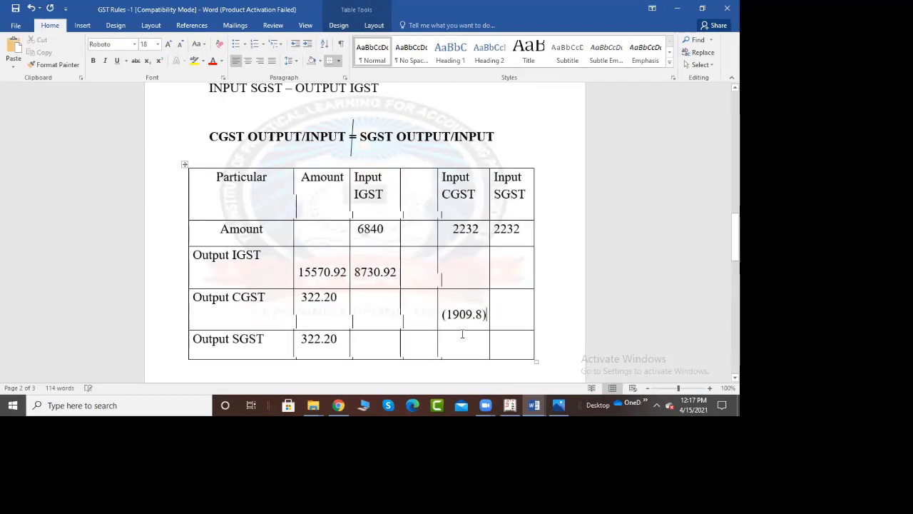
drag(486, 315, 457, 321)
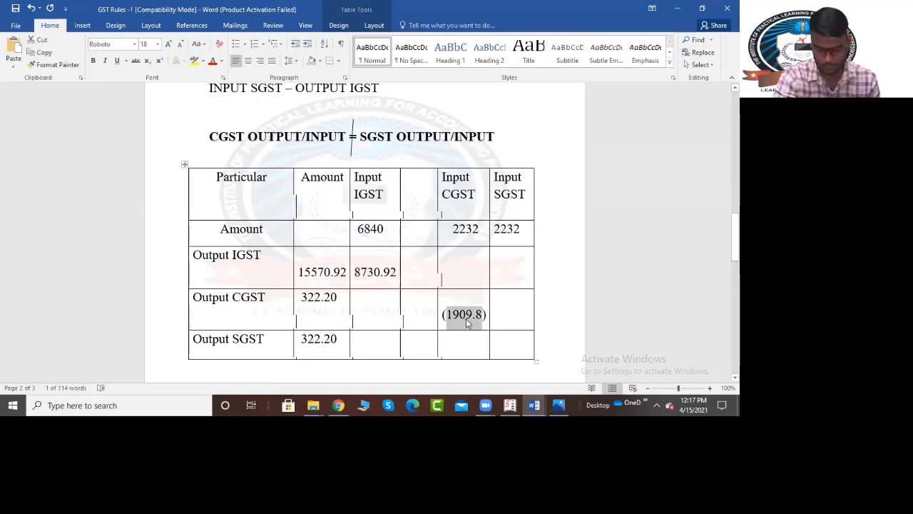
Enter (1909.8) in the Output CGST row under Input SGST.
click(518, 311)
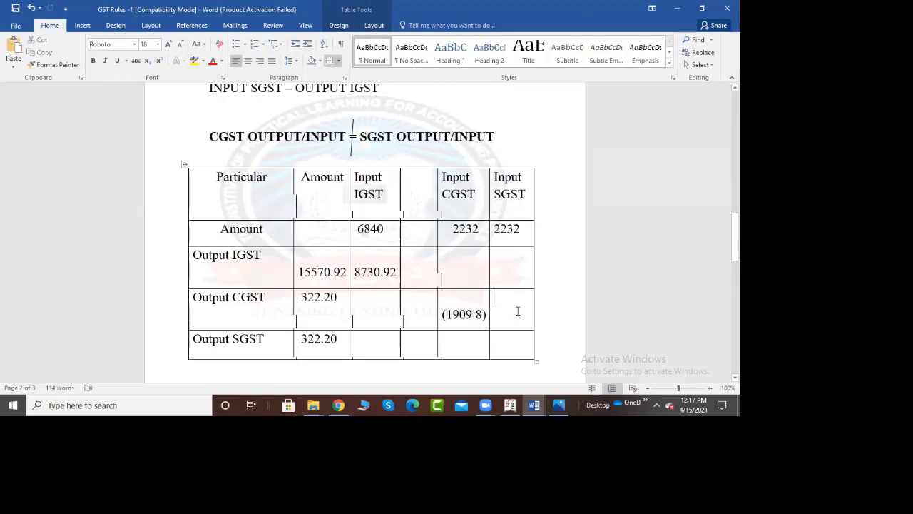
text(()
text(1909.8)
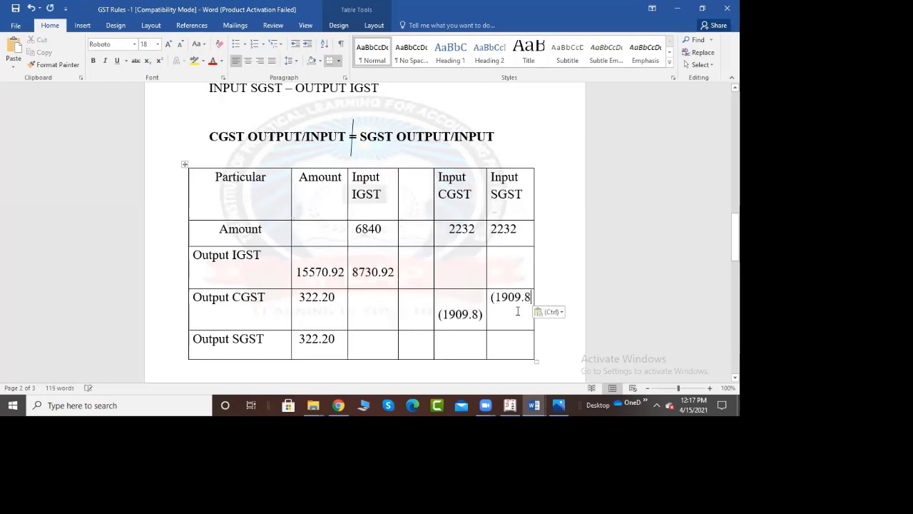
text())
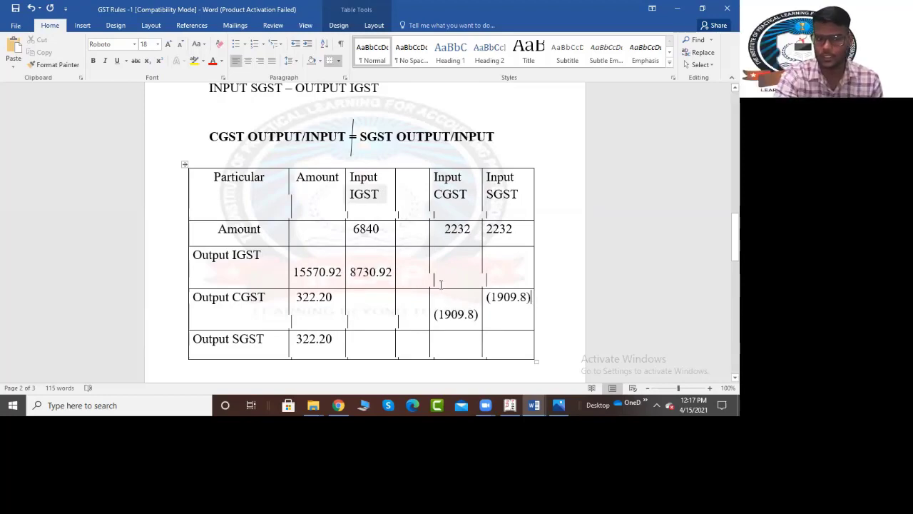
Review the set-off rule for remaining input SGST above the table, and return to the Output IGST amount under Input IGST.
scroll(425, 297, up, 3)
drag(247, 190, 230, 191)
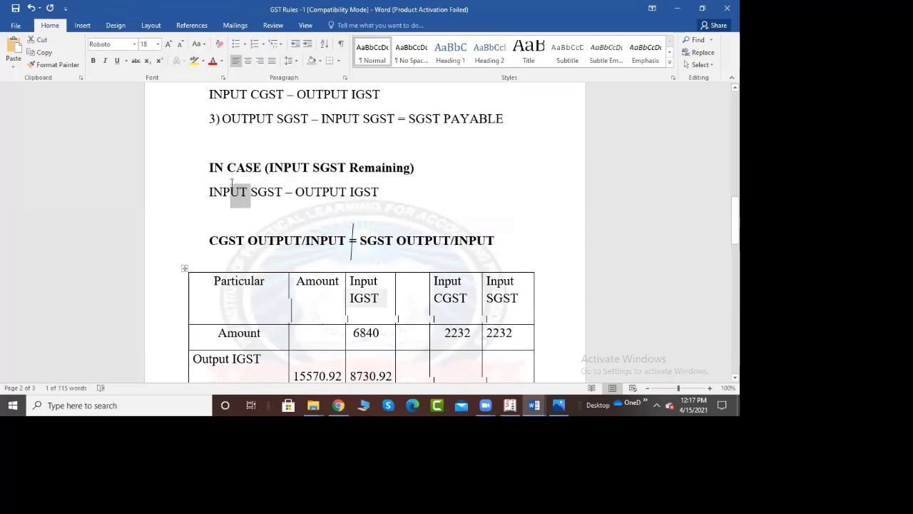
drag(212, 188, 283, 191)
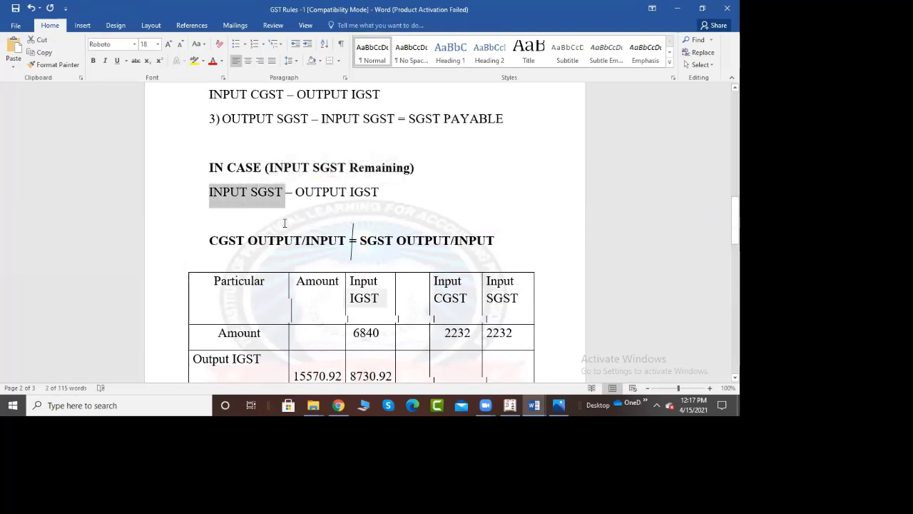
scroll(272, 200, up, 3)
drag(213, 192, 285, 199)
scroll(329, 228, down, 1)
scroll(329, 229, down, 4)
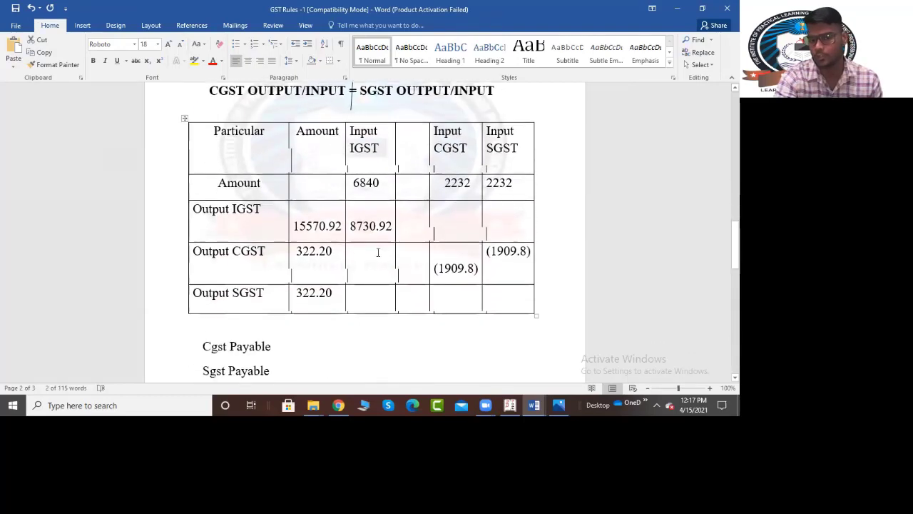
click(352, 219)
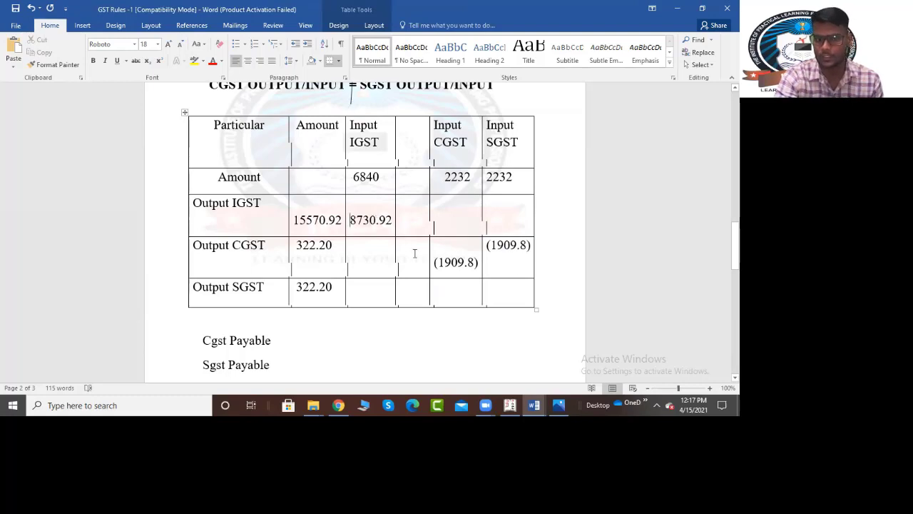
Switch to Tally.ERP 9, leave the calculator and close the GSTR-3B report back to the Gateway of Tally.
key(alt+Tab)
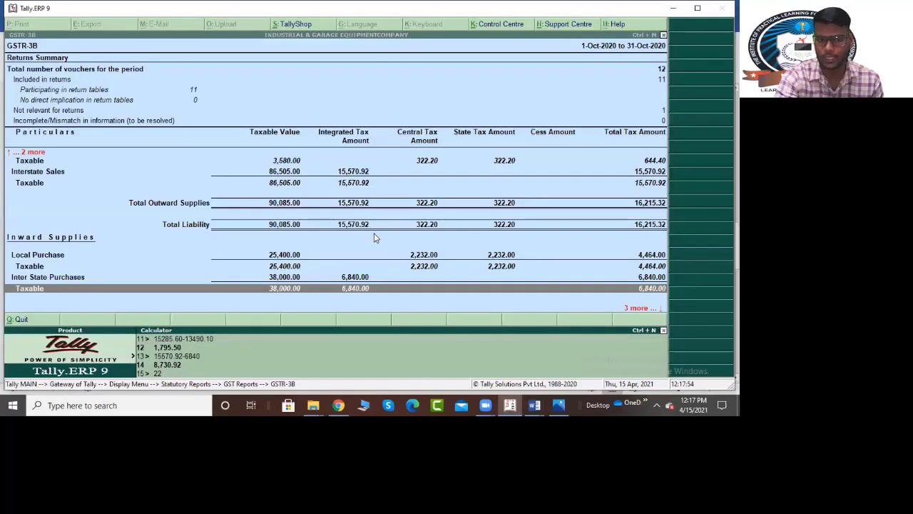
key(ctrl+m)
key(Up)
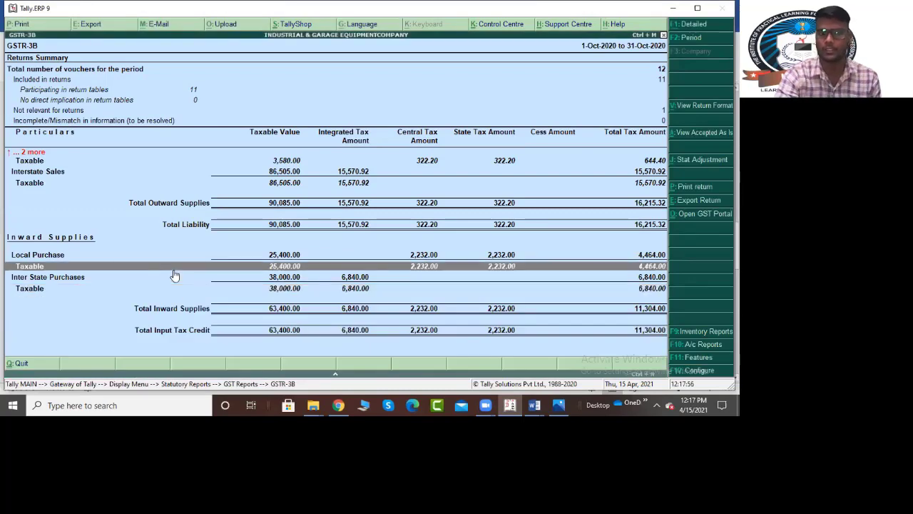
key(Escape)
key(Escape)
key(Escape)
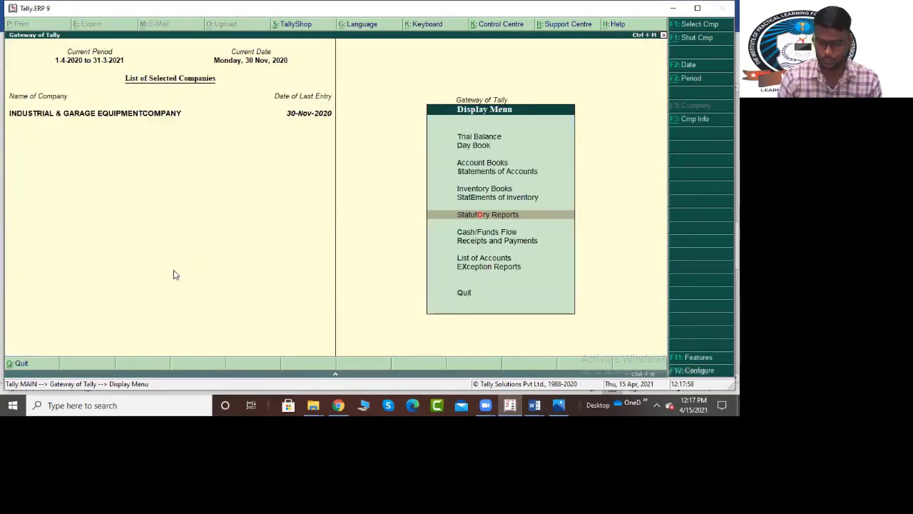
key(Escape)
Open the Balance Sheet in detailed view and select Duties & Taxes under Current Liabilities.
key(n)
key(b)
key(alt+F1)
key(Down)
key(Down)
key(Down)
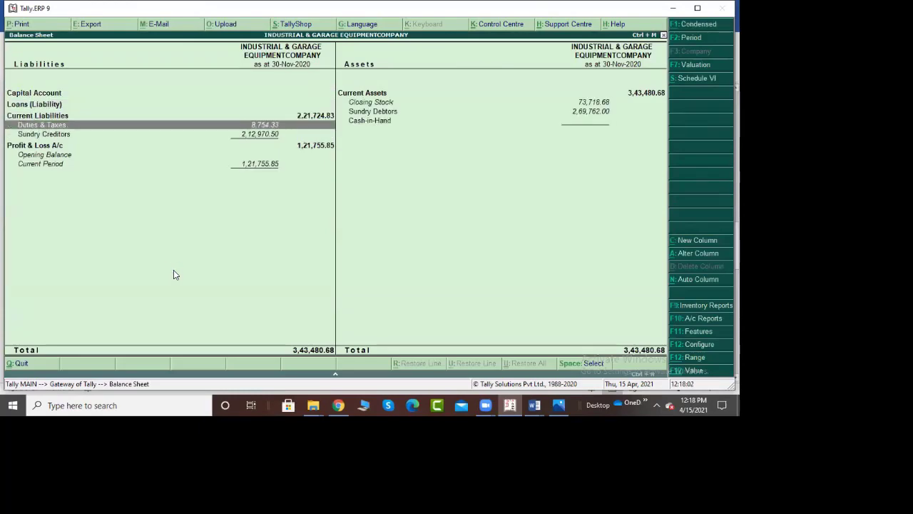
Compare the Duties & Taxes ledger balances with the Word set-off table, and return to the Balance Sheet.
key(alt+Tab)
key(alt+Tab)
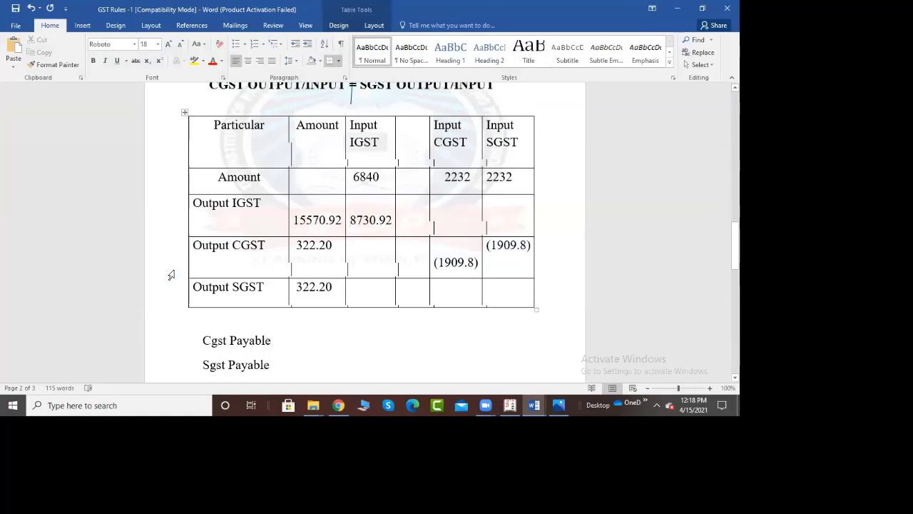
key(alt+Tab)
key(Return)
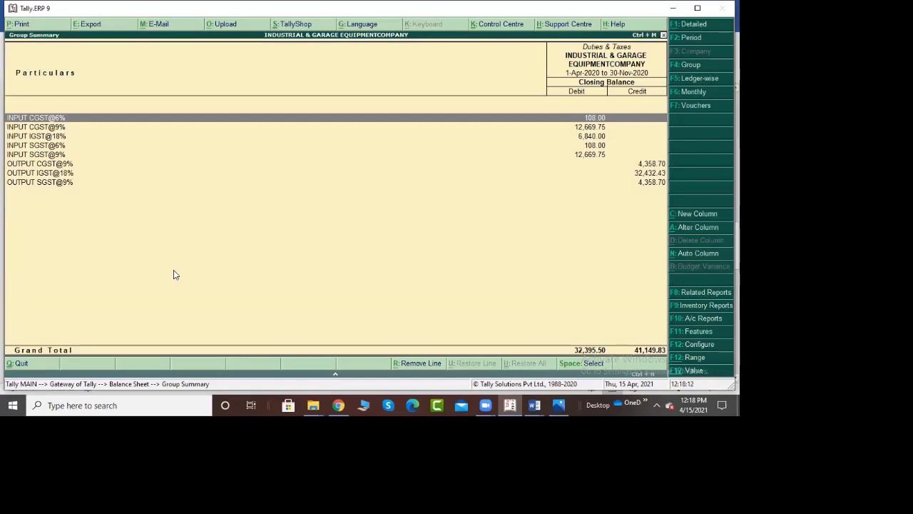
key(alt+Tab)
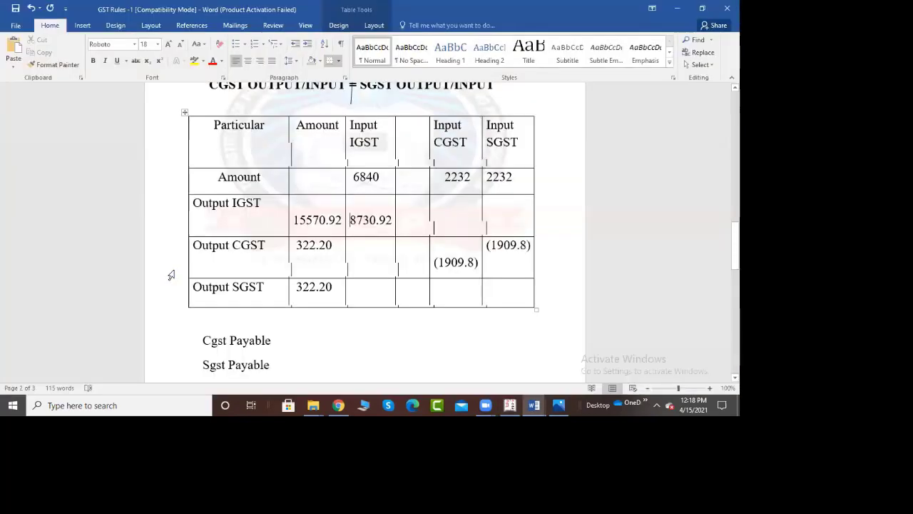
key(alt+Tab)
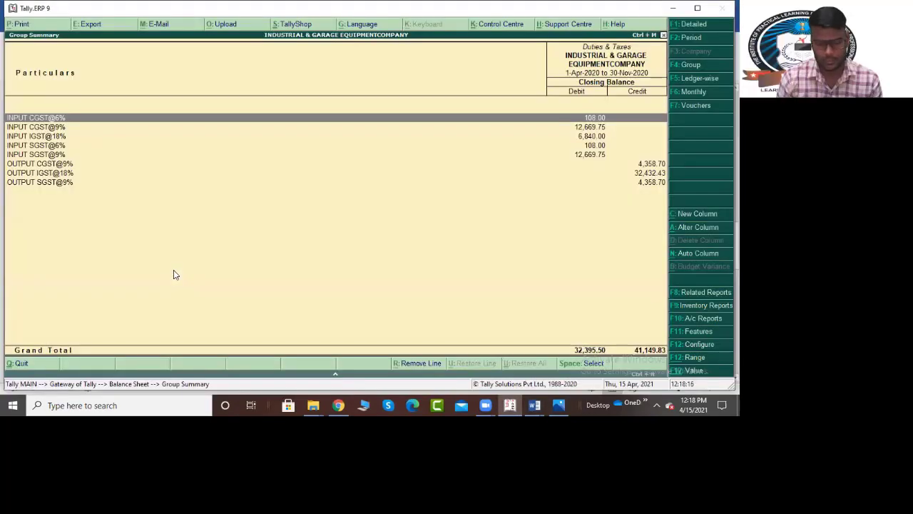
key(alt+Tab)
key(alt+Tab)
key(Escape)
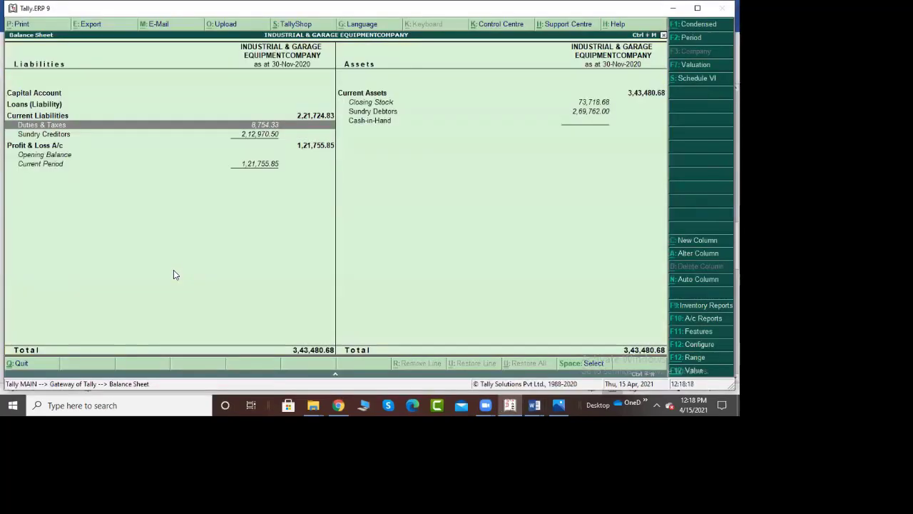
Set the Balance Sheet period from 1/10 to 31/10 and select Duties & Taxes.
key(alt+F2)
text(1/10)
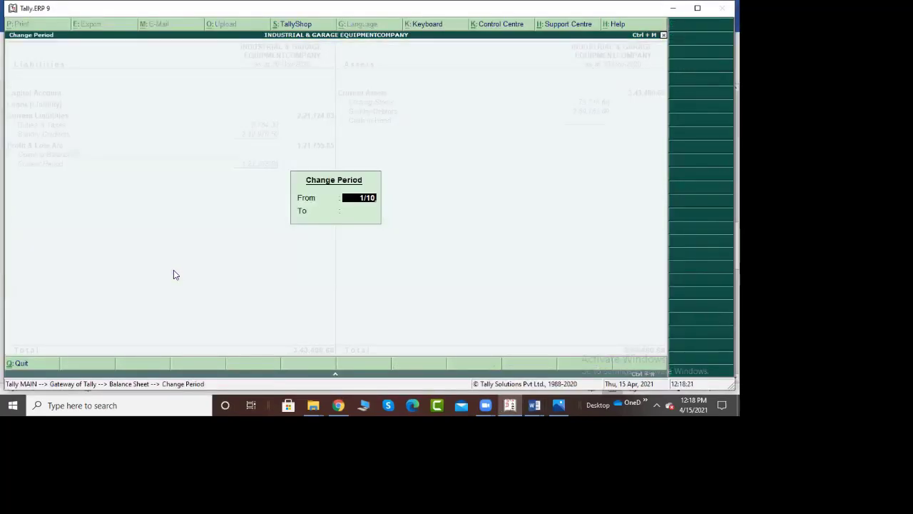
key(Return)
text(31/10)
key(Return)
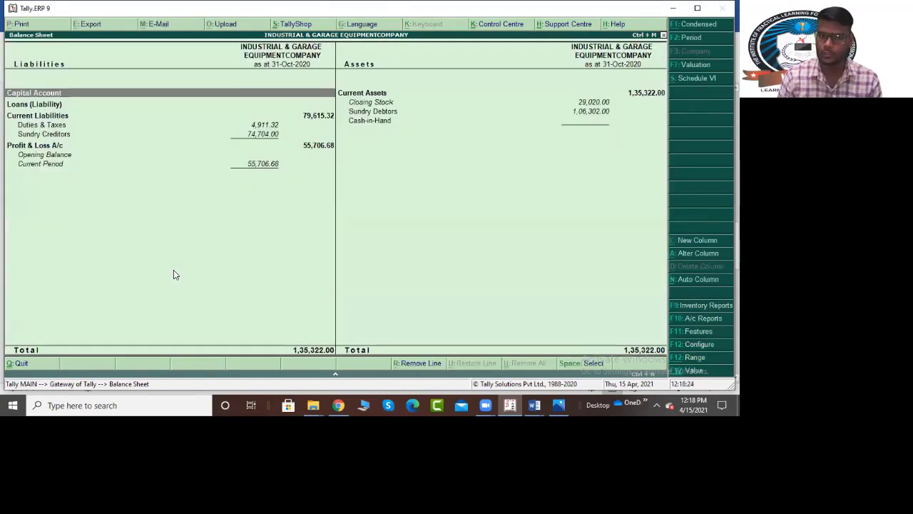
key(Down)
key(Down)
key(Down)
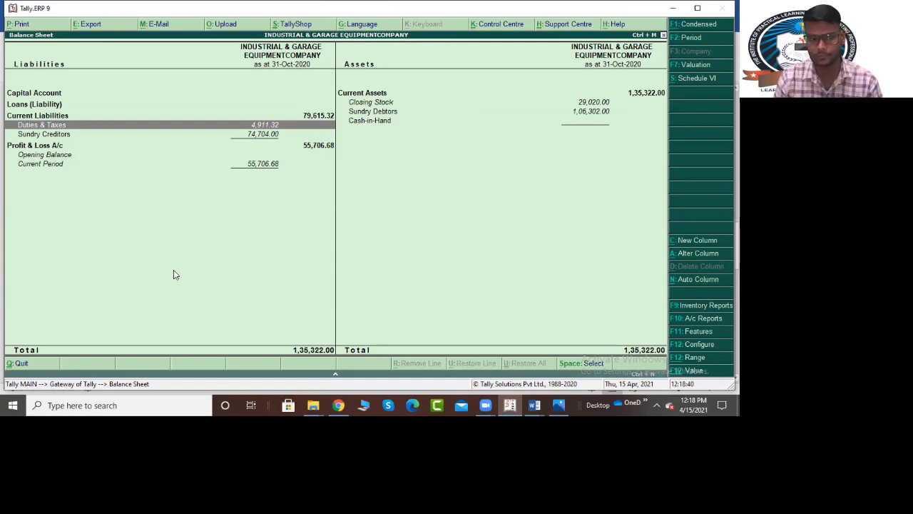
Switch to the Word document and replace the Igst Payable amount below the table with 4911.32.
key(alt+Tab)
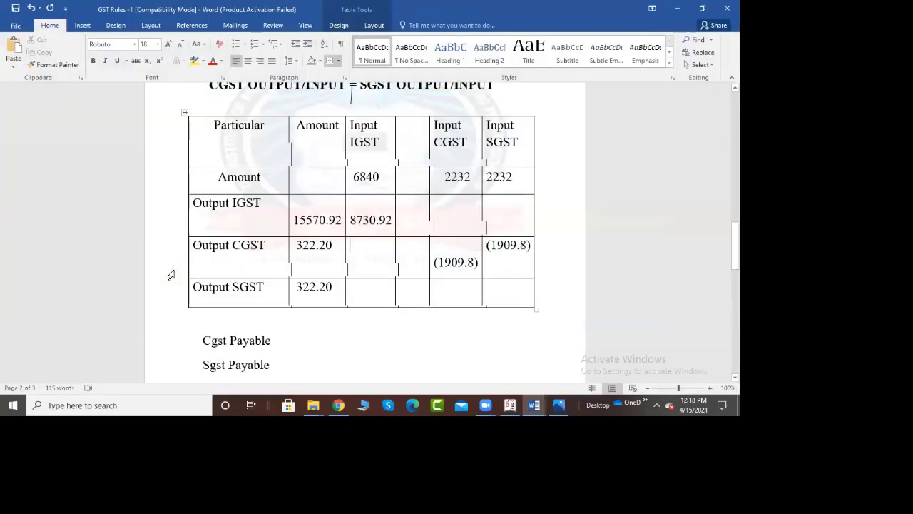
key(Down)
key(Down)
key(Down)
scroll(171, 275, down, 2)
key(Down)
key(Down)
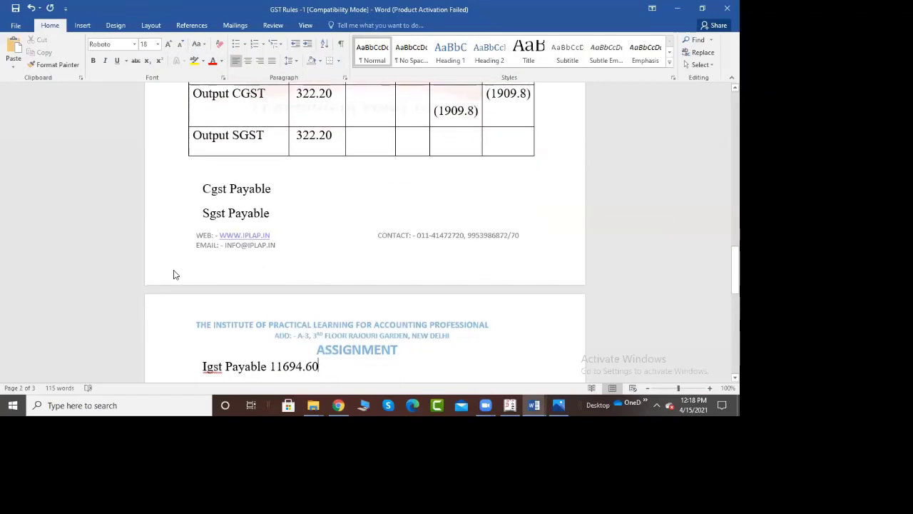
key(BackSpace)
key(BackSpace)
key(BackSpace)
key(BackSpace)
key(BackSpace)
key(BackSpace)
key(BackSpace)
key(BackSpace)
text(4911)
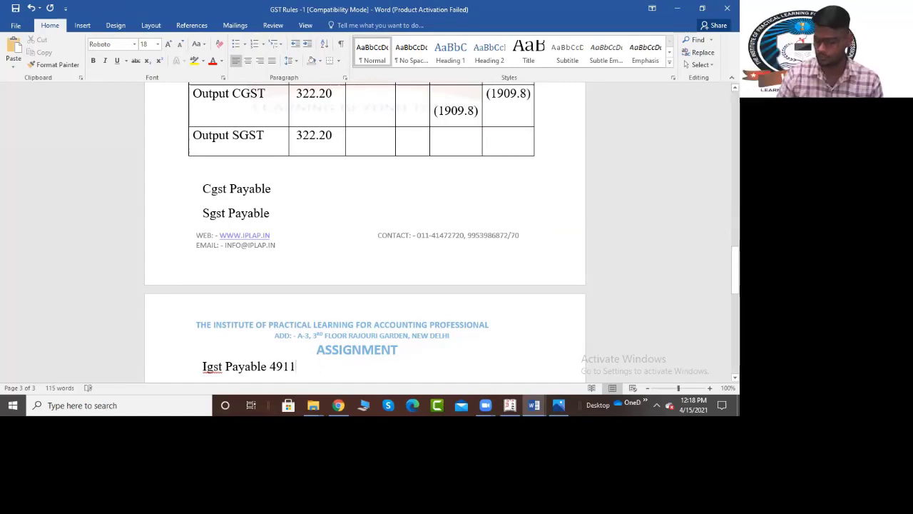
text(.32)
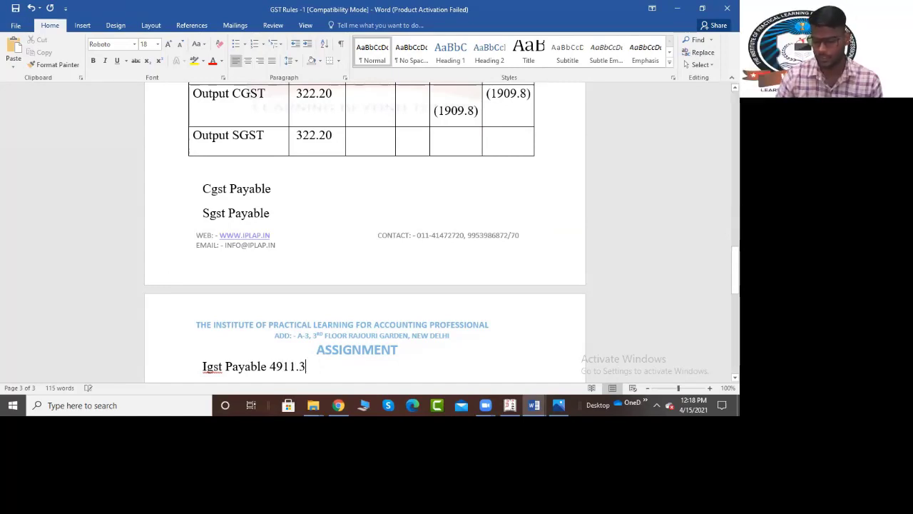
Select the Igst Payable amount and check it against Duties & Taxes in the Tally.ERP 9 Balance Sheet.
key(shift+Left)
key(shift+Left)
key(shift+Left)
key(shift+Left)
key(shift+Left)
key(shift+Left)
key(shift+Left)
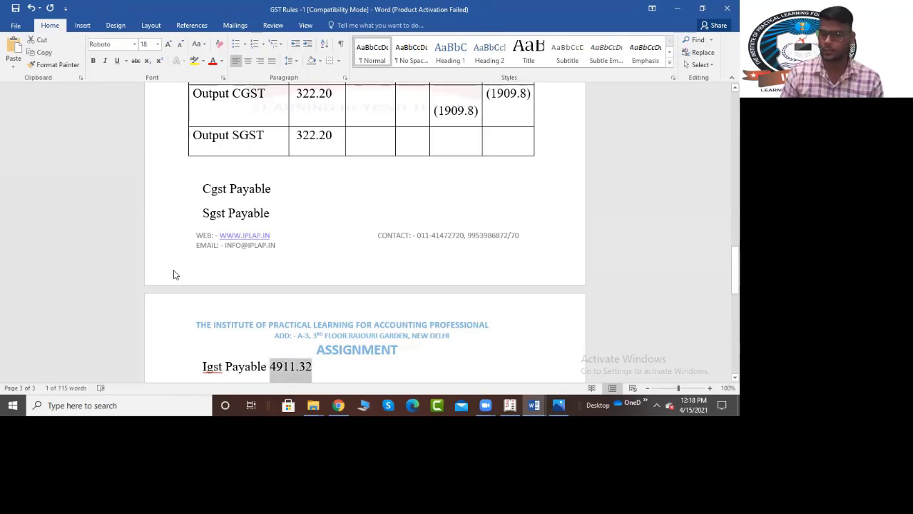
key(alt+Tab)
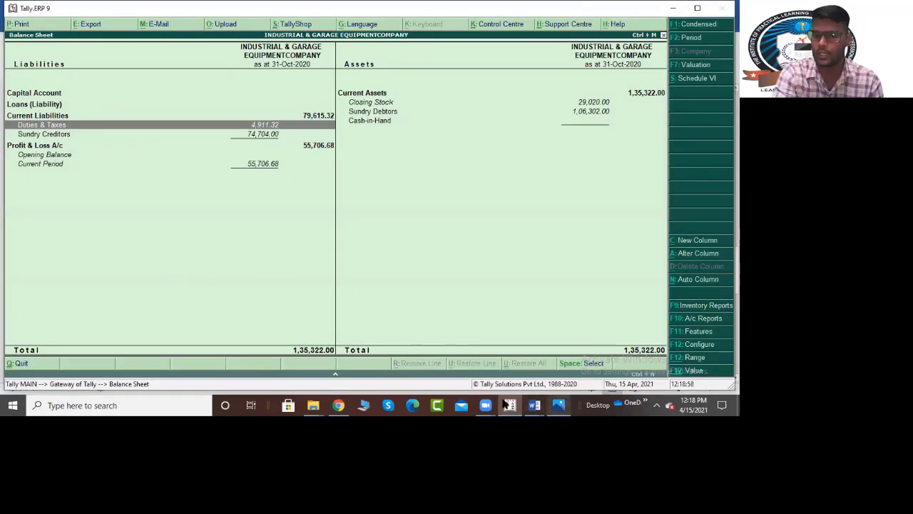
Switch to File Explorer and go from the sale folder up to the Lecture -9 GST Introduction folder.
click(318, 403)
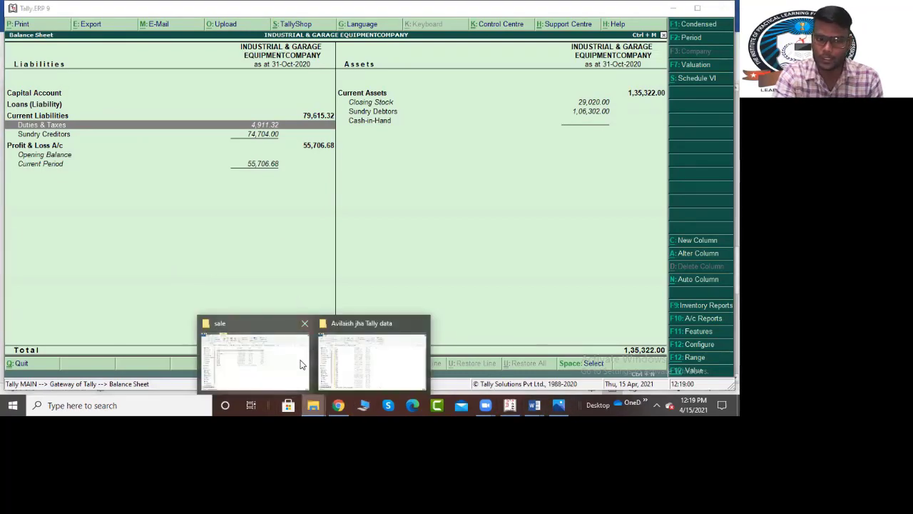
click(339, 379)
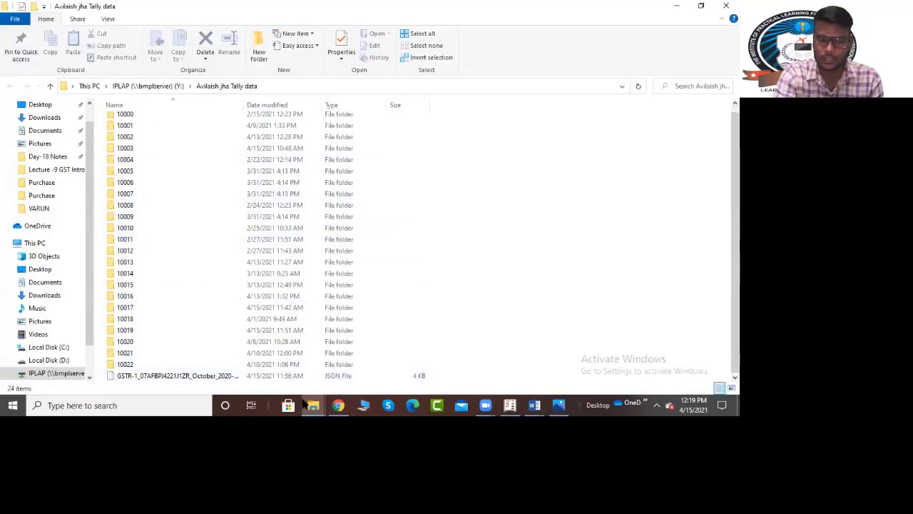
mouse_move(314, 404)
click(278, 367)
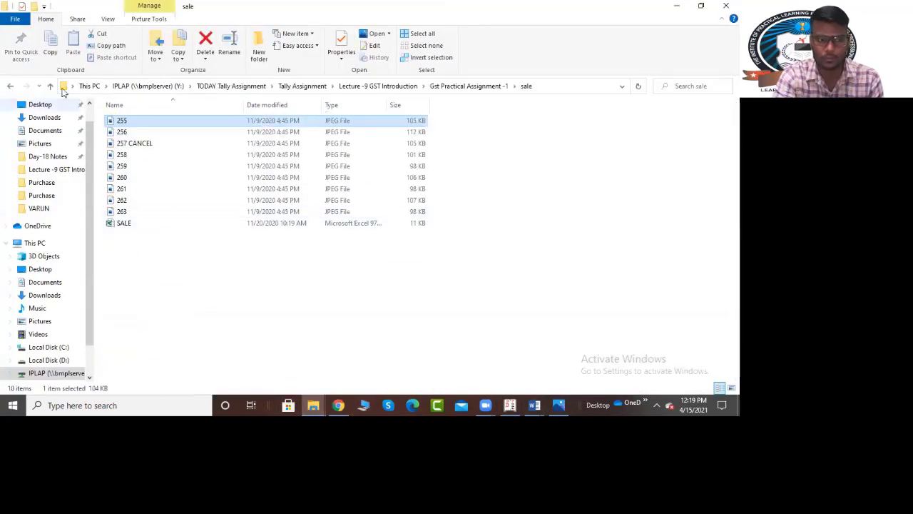
click(53, 87)
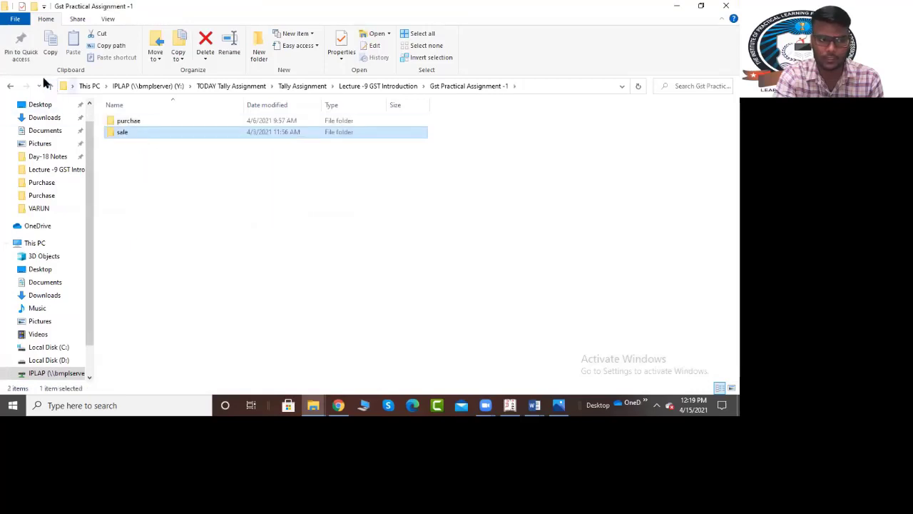
click(51, 86)
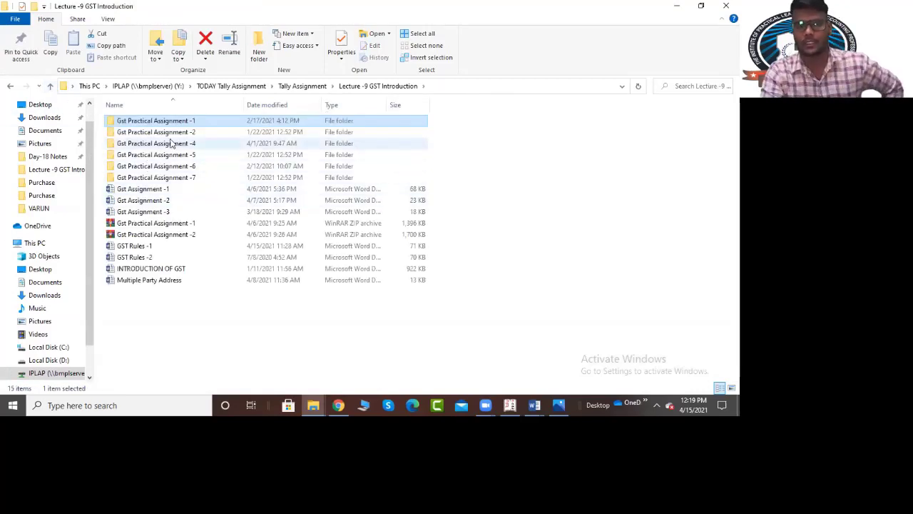
Point out the Gst Assignment documents and the Gst Practical Assignment folders, and switch to the Tally data folder window.
click(176, 192)
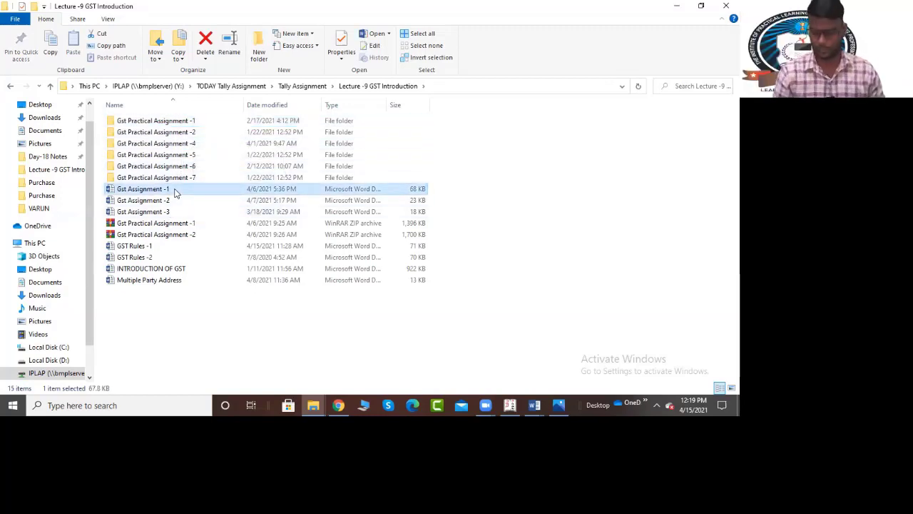
key(shift+Down)
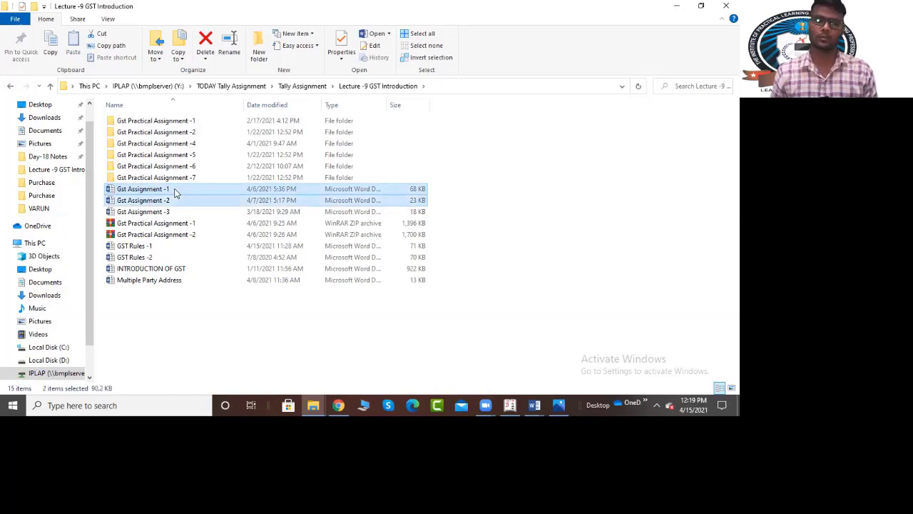
key(Down)
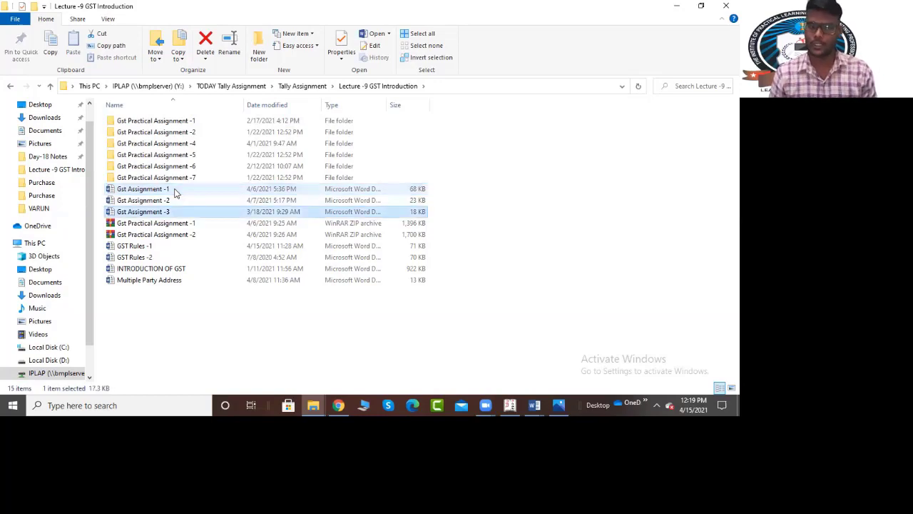
key(Up)
key(Up)
key(Up)
key(Up)
key(Up)
key(Up)
key(Up)
key(Up)
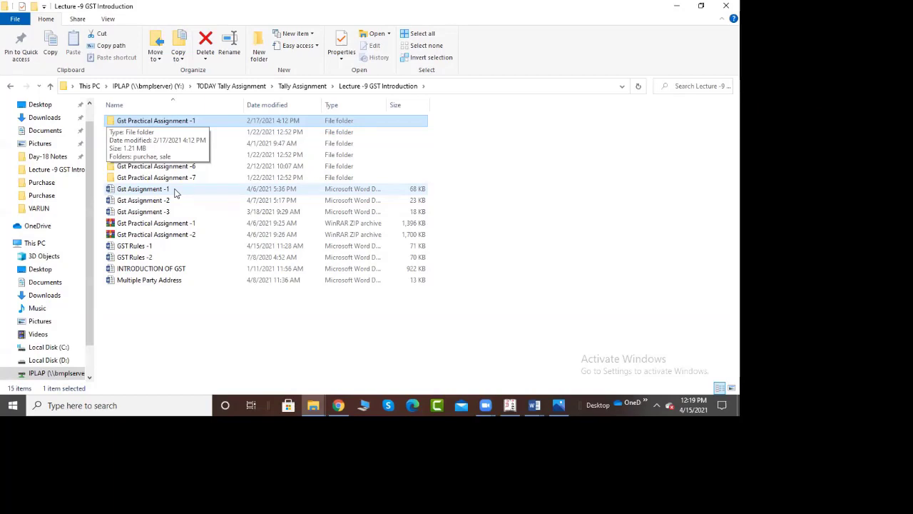
key(alt+Tab)
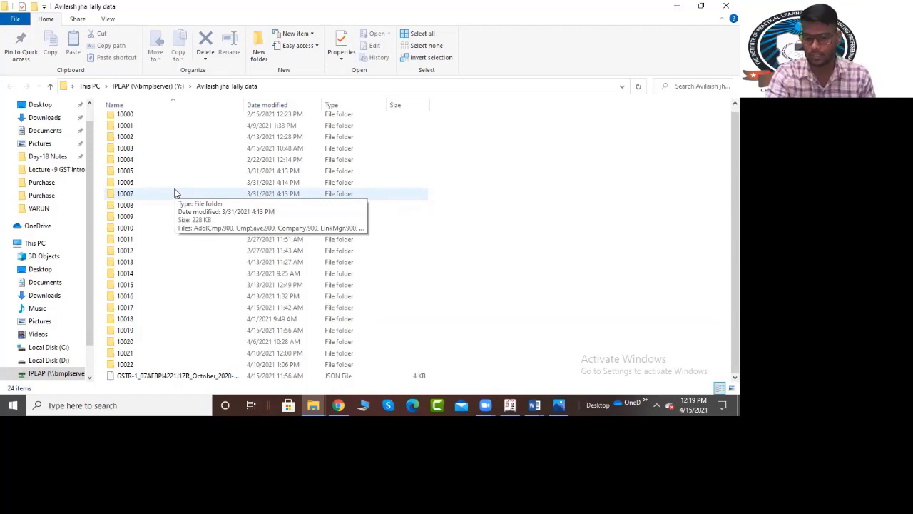
Switch to Tally.ERP 9, leave the Balance Sheet and set the current date to 31-10-2020, with Accounting Vouchers highlighted.
key(alt+Tab)
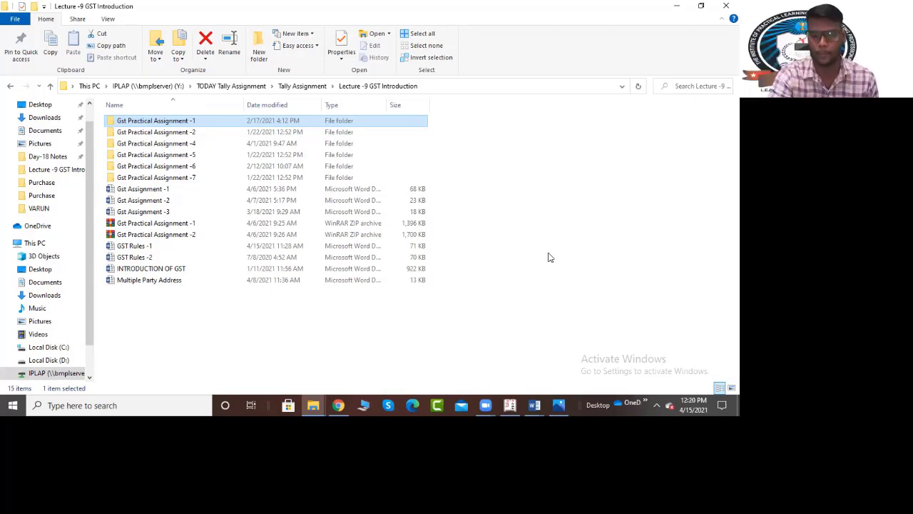
click(510, 405)
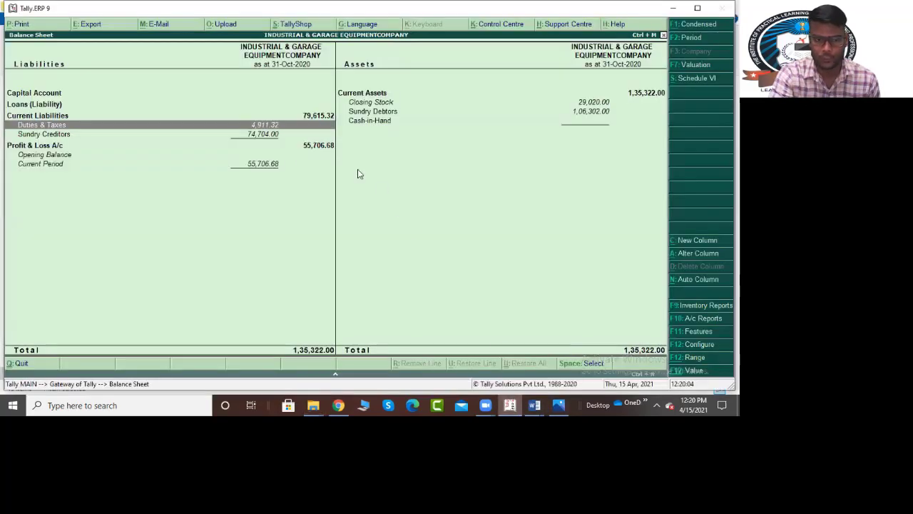
key(Escape)
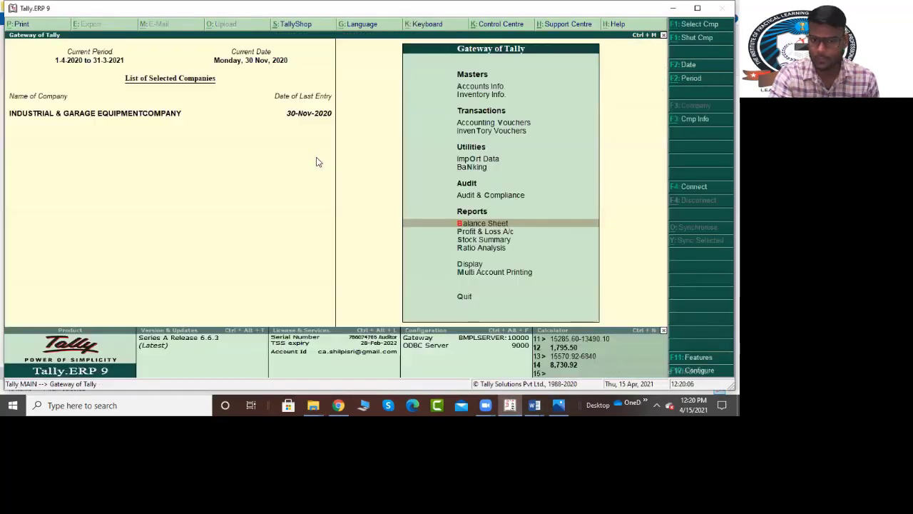
key(Home)
key(F2)
text(31/10)
key(Return)
key(Down)
key(Down)
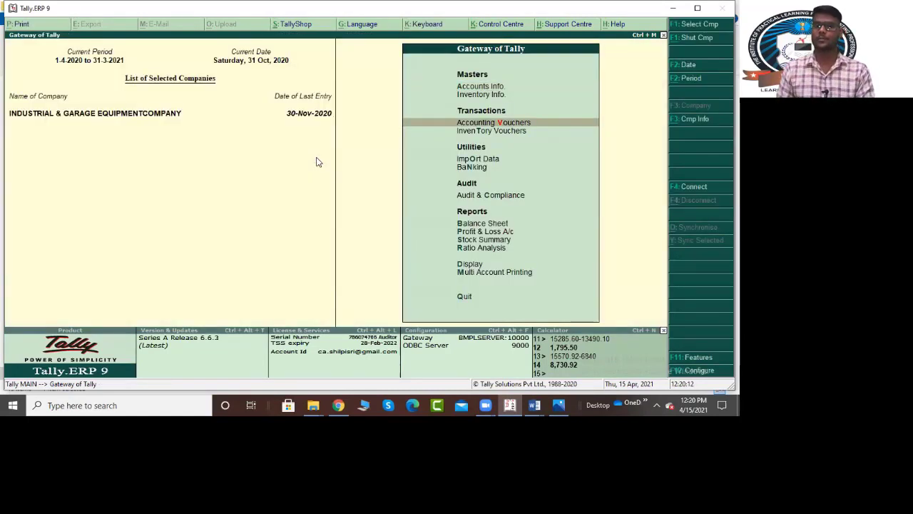
key(alt+Tab)
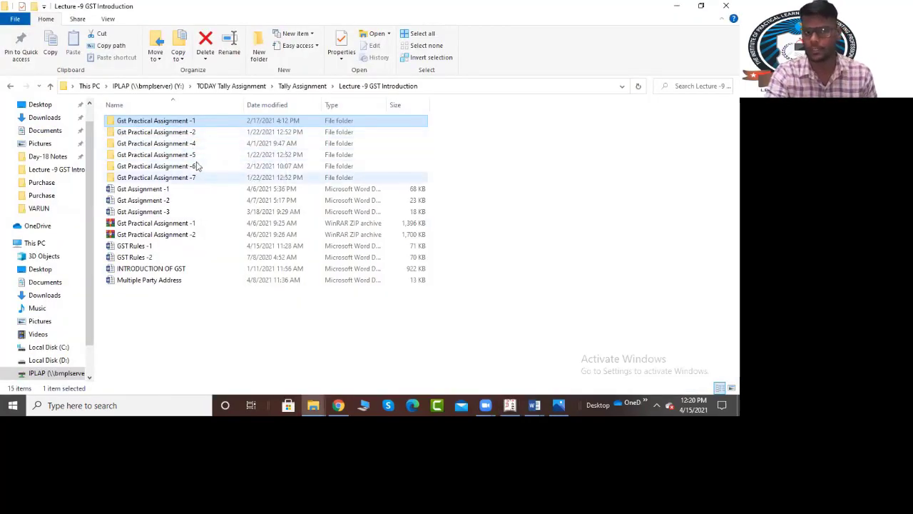
key(alt+Tab)
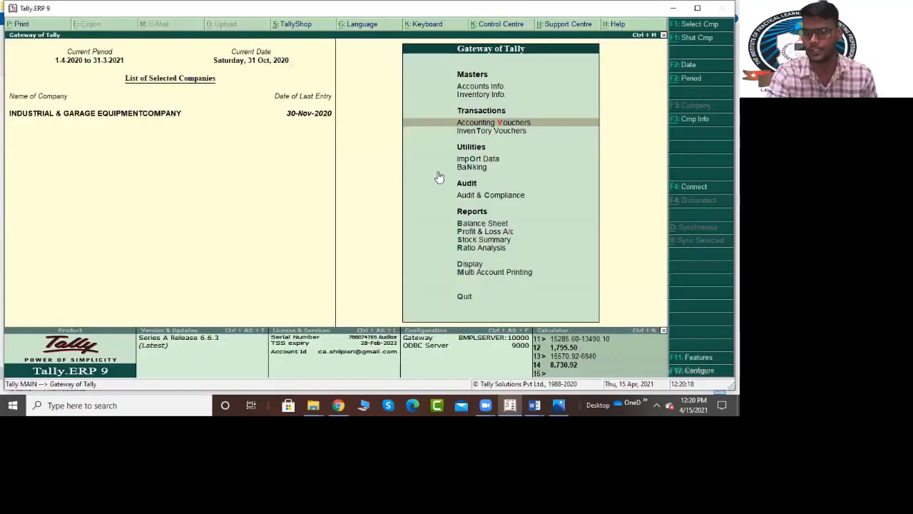
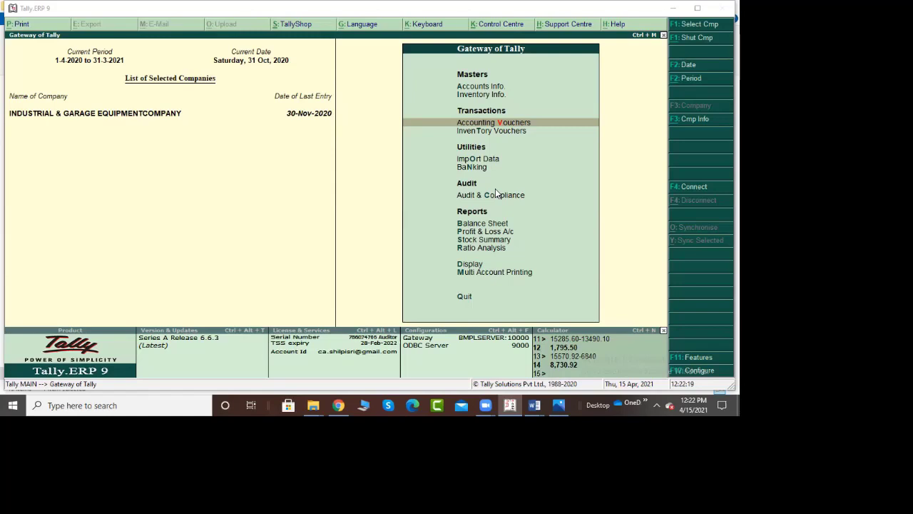
Open Accounting Vouchers and start a Journal voucher dated 31-10-2020.
key(Return)
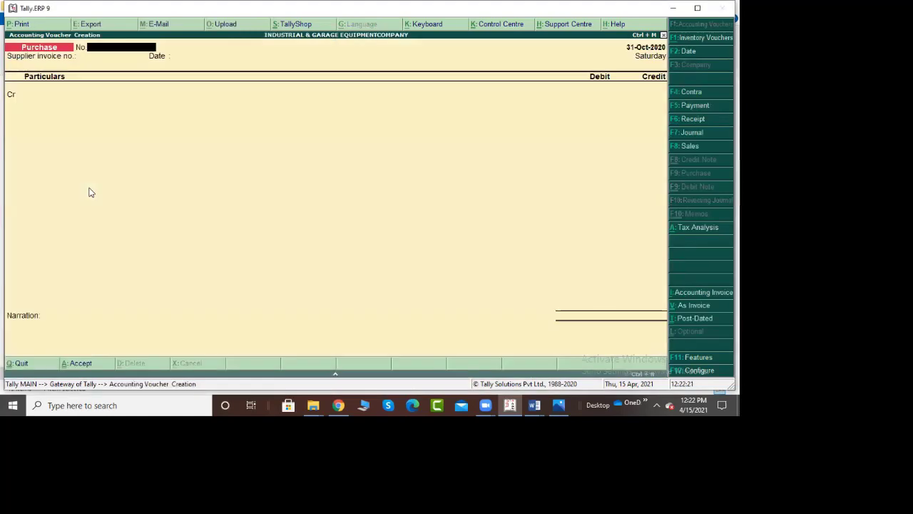
key(F7)
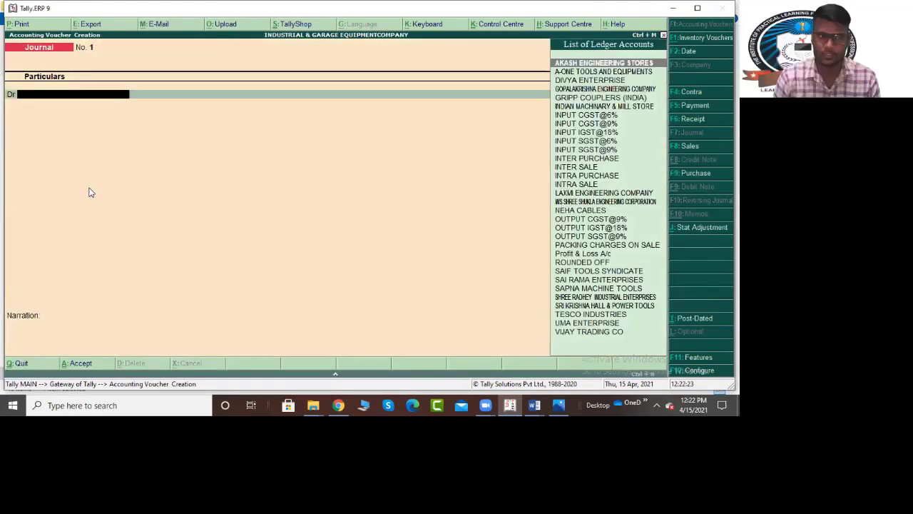
key(F2)
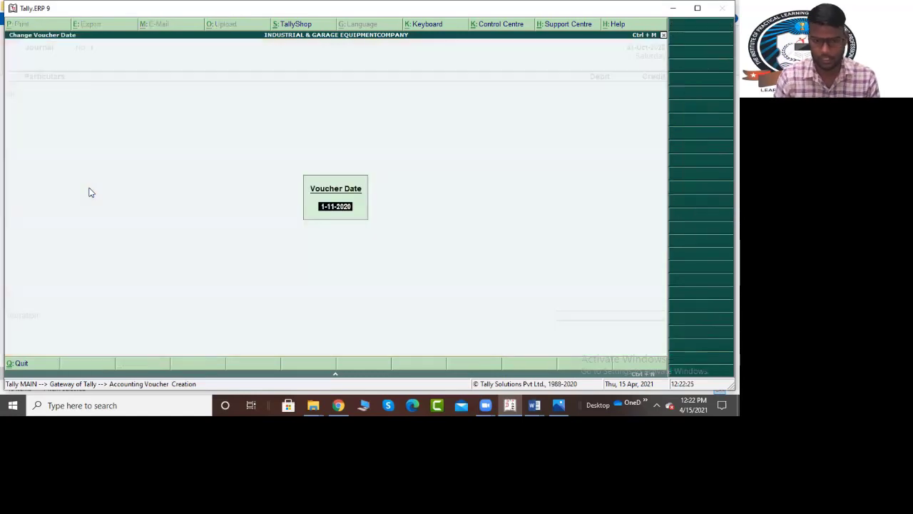
text(31/10/2020)
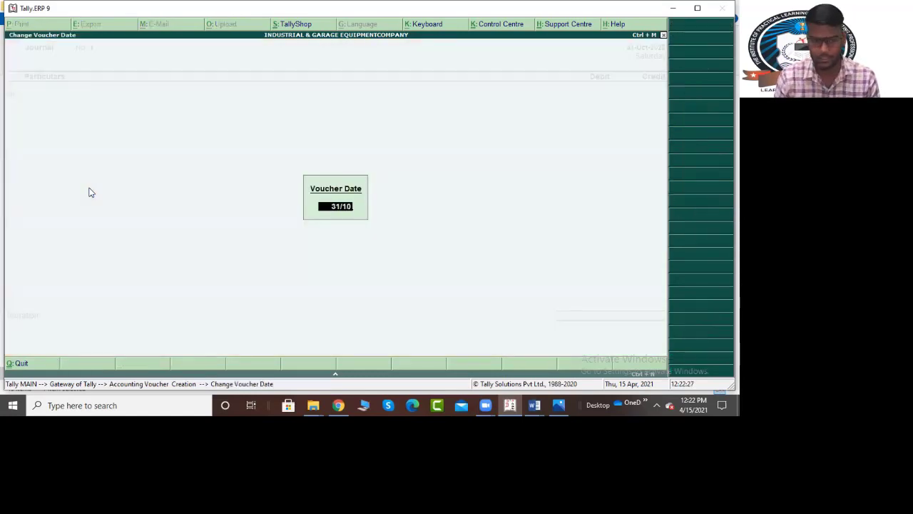
key(Return)
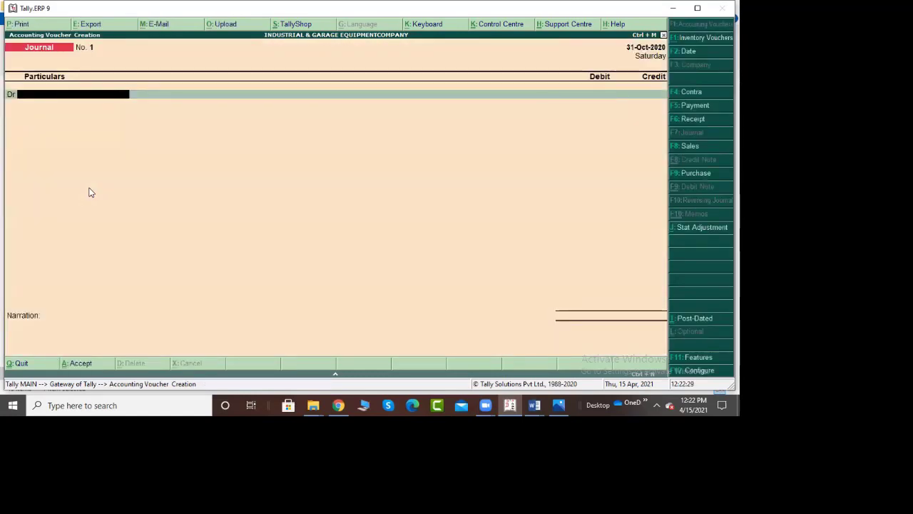
Set the journal's stat adjustment to GST, Decrease of Tax Liability, with Adjustment Against Credit as the additional detail.
key(alt+j)
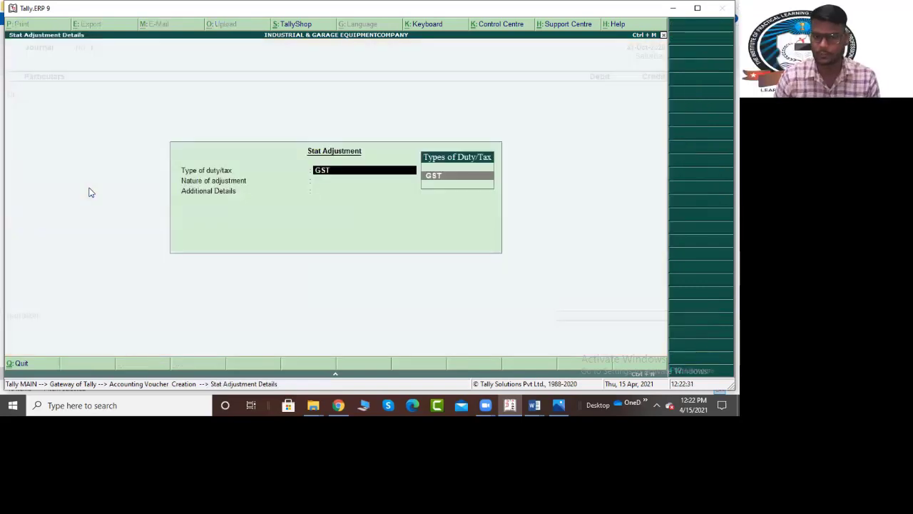
key(Return)
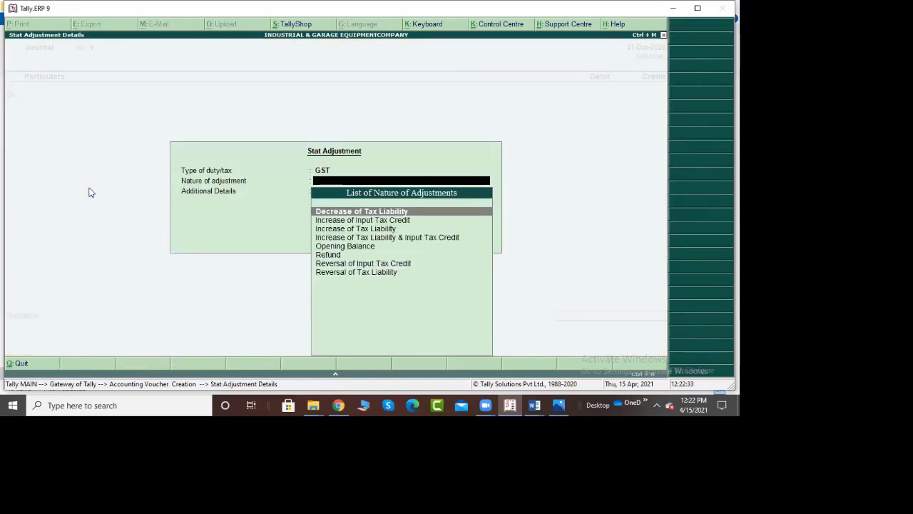
key(Return)
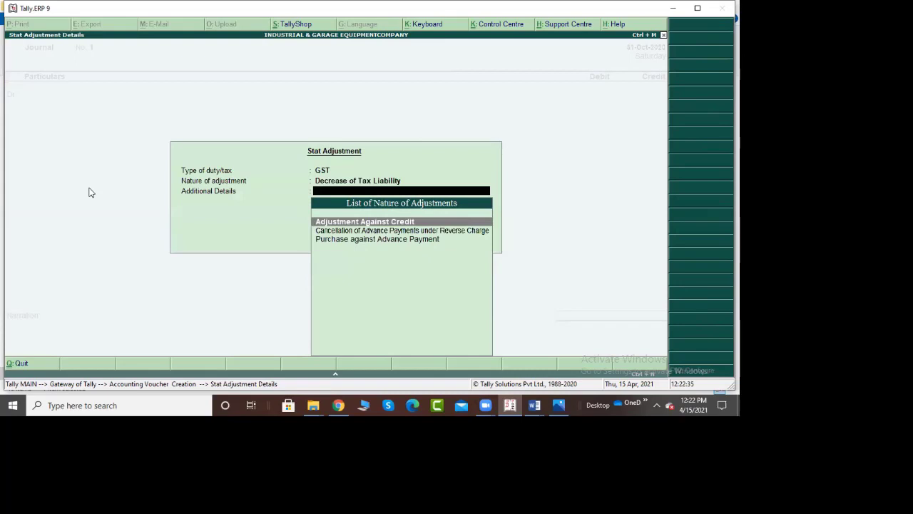
key(Return)
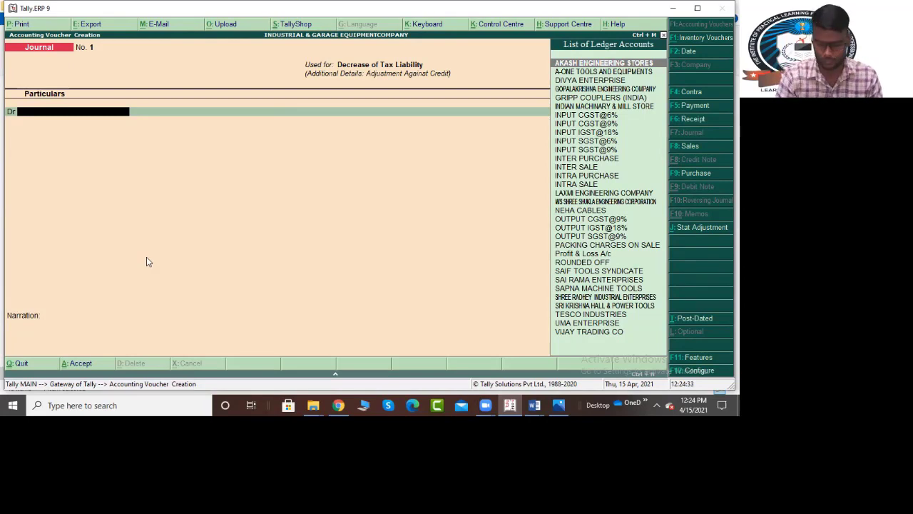
Choose OUTPUT IGST@18% as the journal's debit ledger and move on to its debit amount.
text(Out)
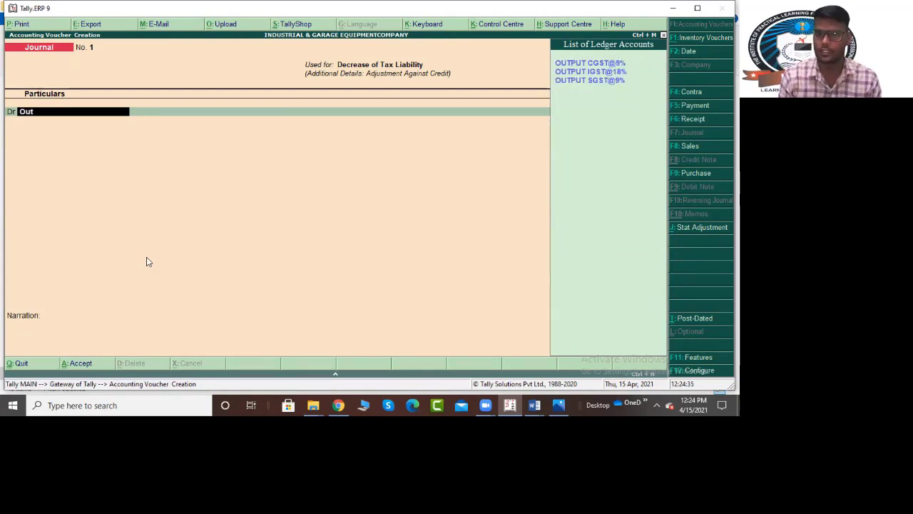
key(Down)
key(Return)
key(Return)
key(Return)
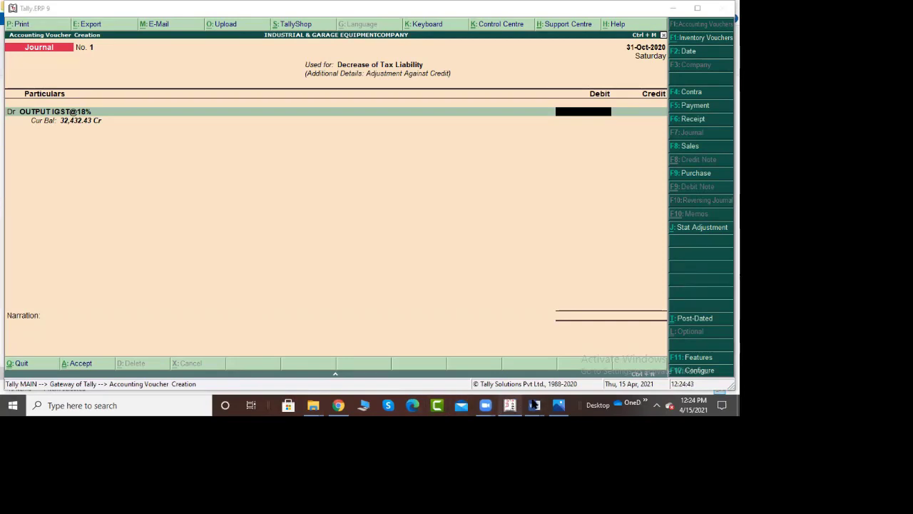
Look up the Output IGST amount in the Word set-off table and return to the Tally.ERP 9 journal voucher.
mouse_move(534, 405)
click(475, 357)
scroll(371, 244, up, 2)
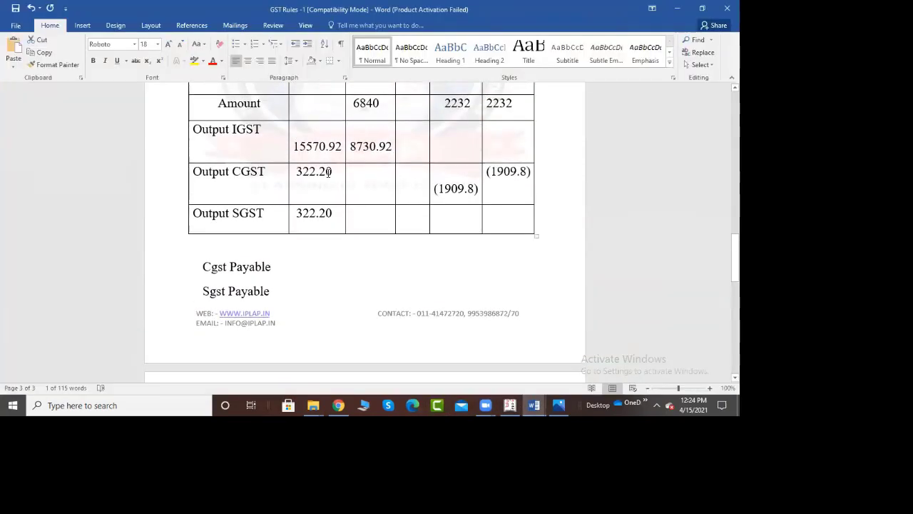
drag(296, 146, 341, 146)
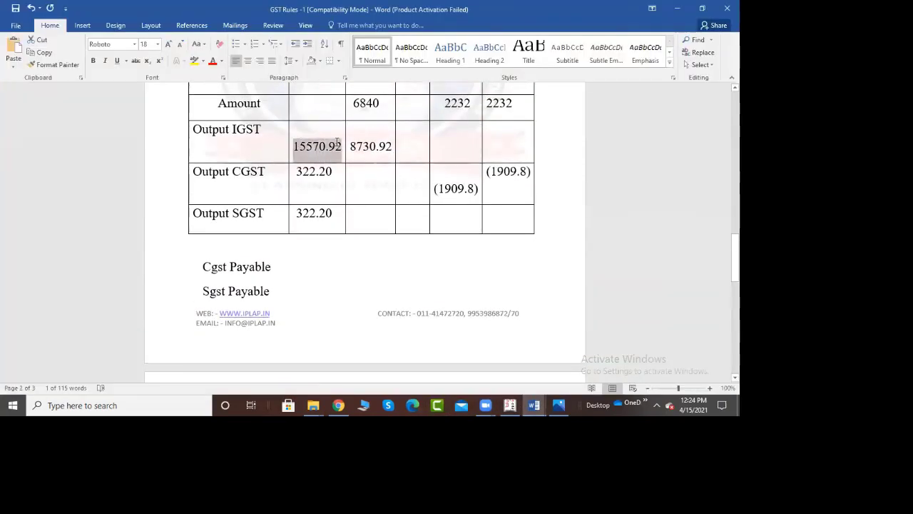
click(510, 405)
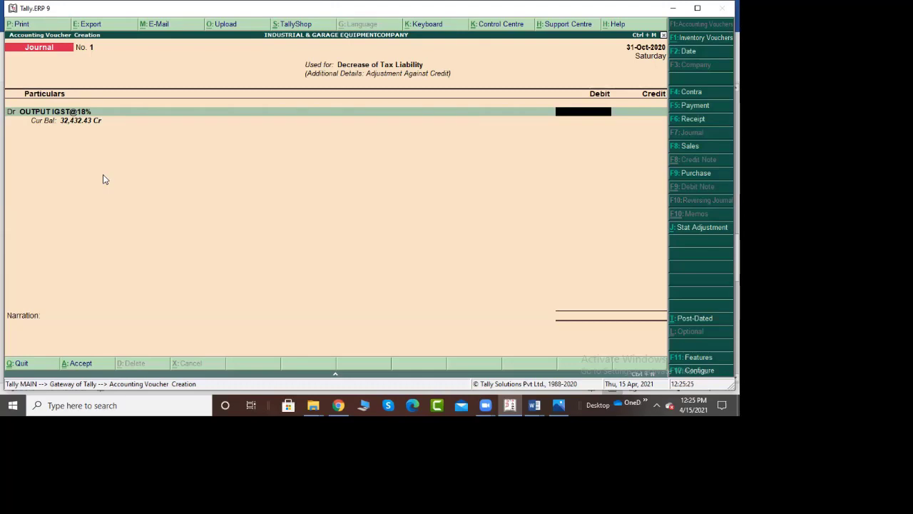
Quit the unfinished journal voucher and open the Balance Sheet in detailed view.
key(Escape)
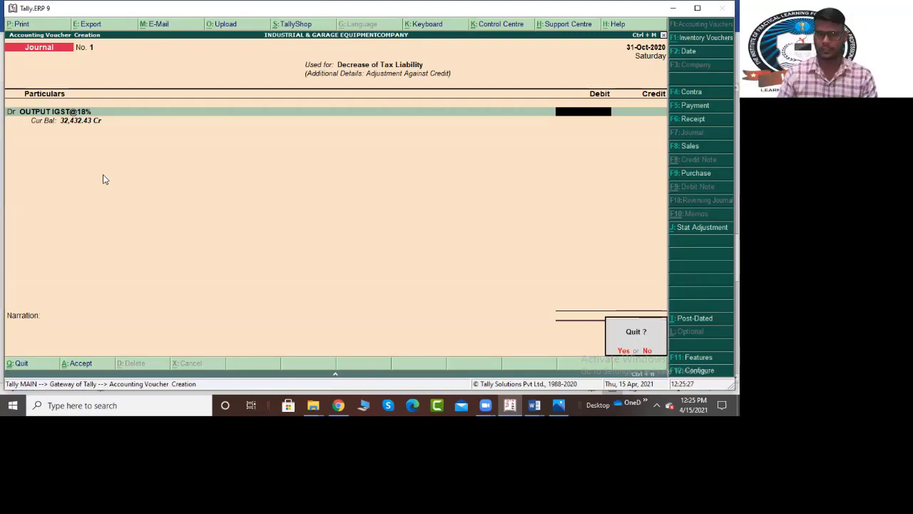
key(y)
key(Down)
key(Down)
key(Down)
key(Down)
key(Down)
key(Return)
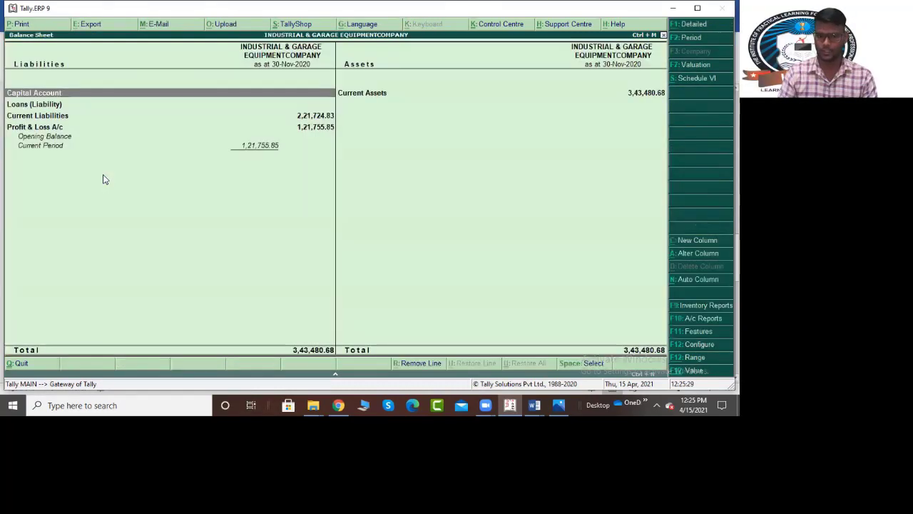
key(alt+F1)
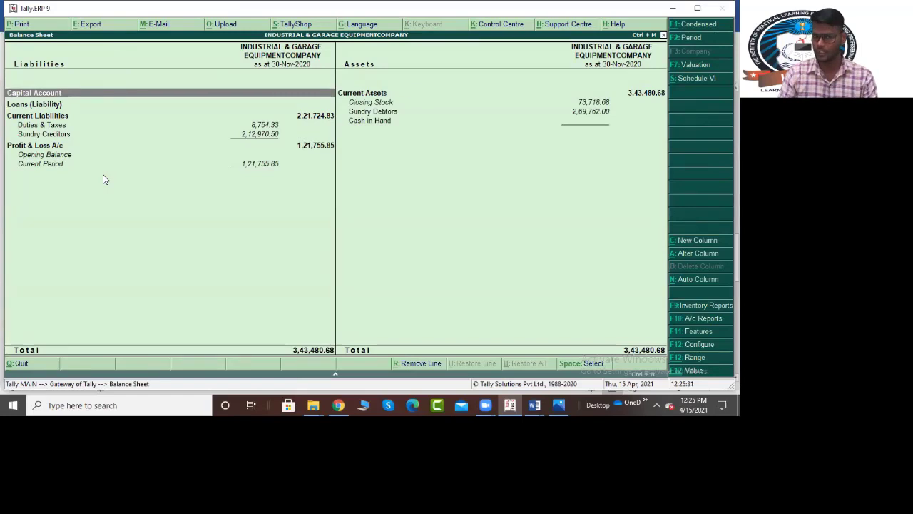
Set the Balance Sheet period from 1-10-2020 to 31-10-2020 and open the Duties & Taxes group summary.
key(F2)
text(1-10)
key(Return)
text(31/10)
key(Return)
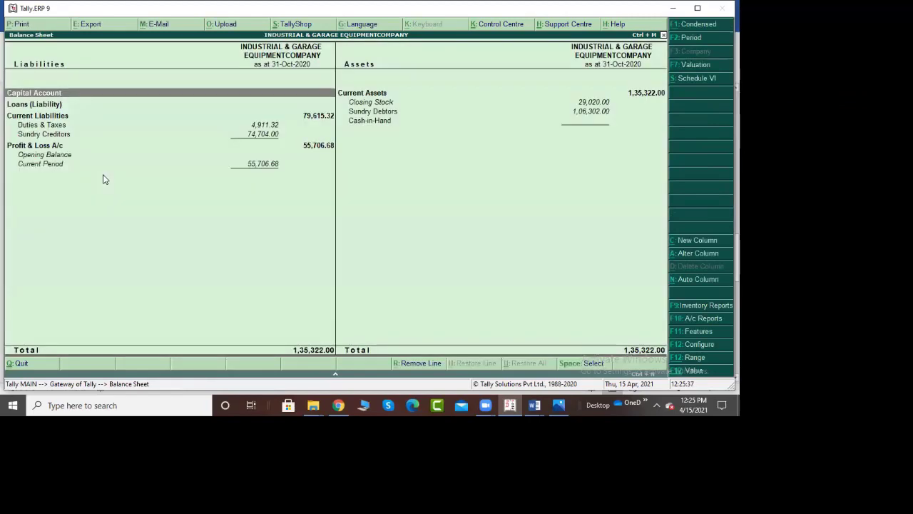
key(Down)
key(Down)
key(Down)
key(Return)
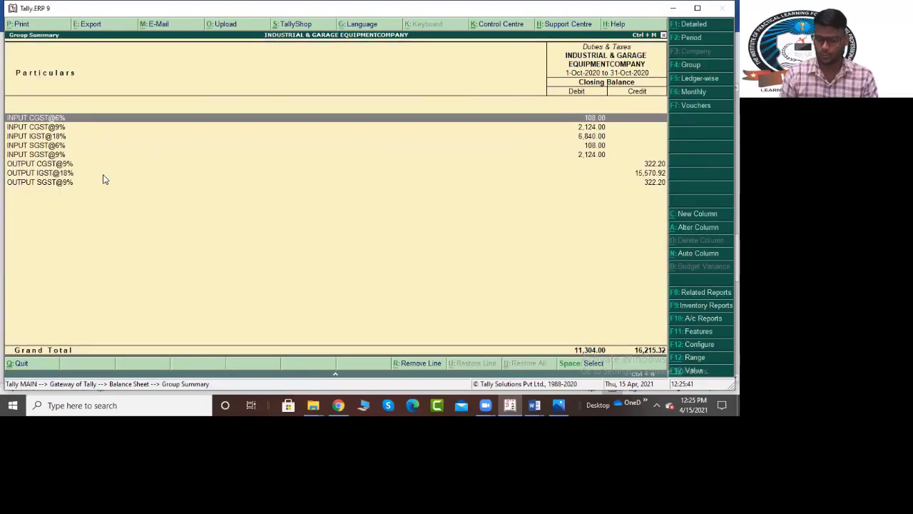
Export the Duties & Taxes summary as the Excel spreadsheet GrpSum.xlsx without colour, and dismiss the Office activation dialog.
key(alt+e)
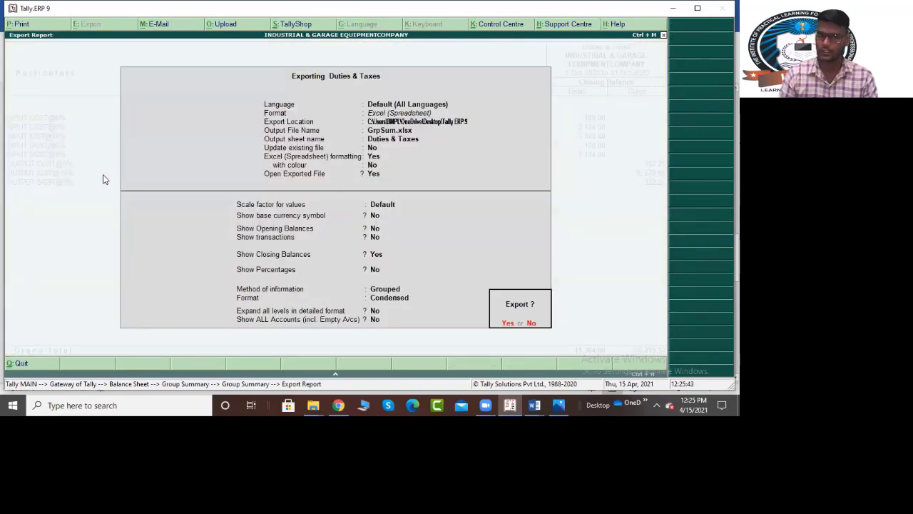
key(n)
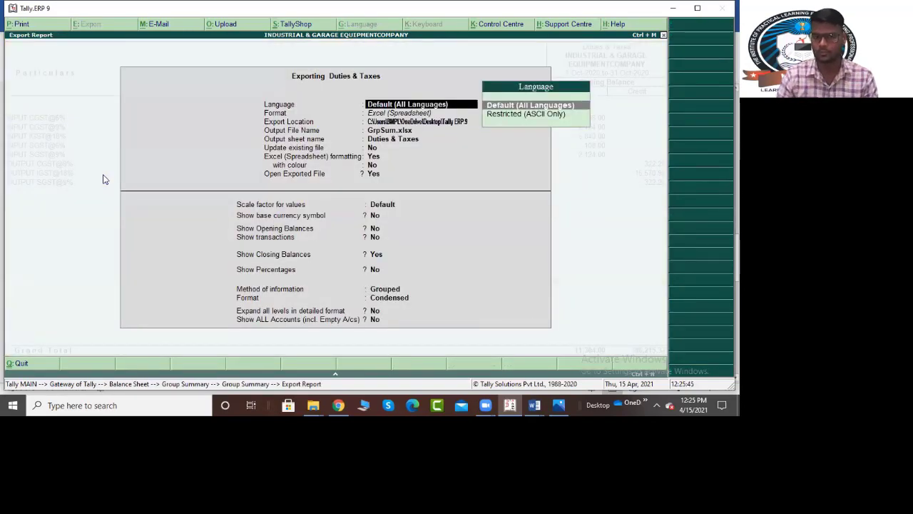
key(Return)
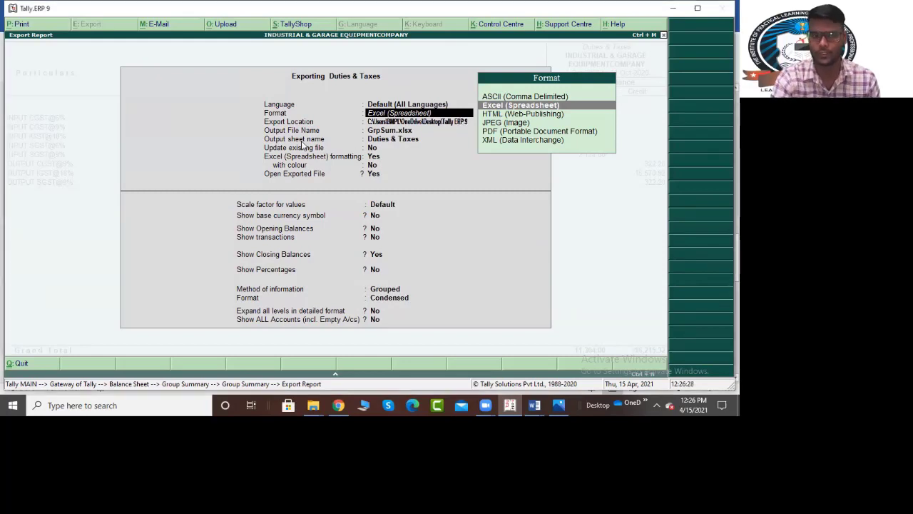
key(Return)
key(Return)
key(Return)
key(Return)
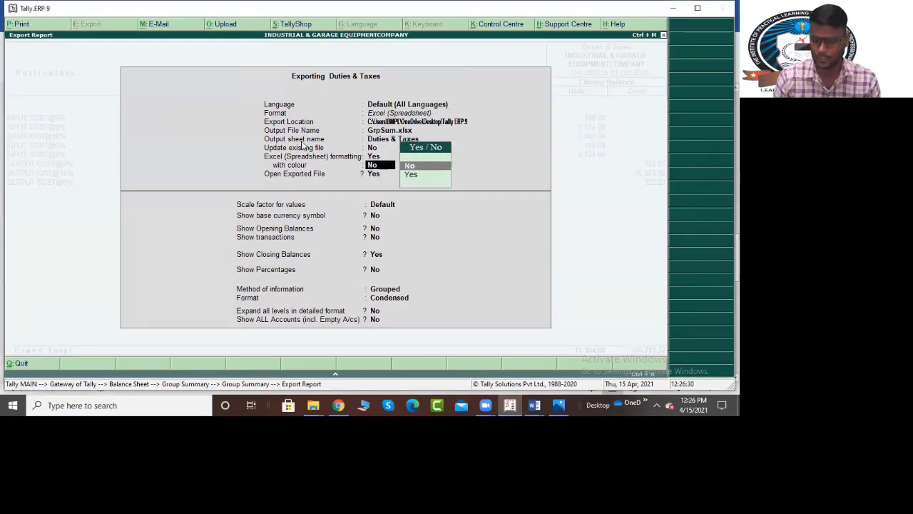
key(BackSpace)
key(BackSpace)
key(Return)
key(ctrl+a)
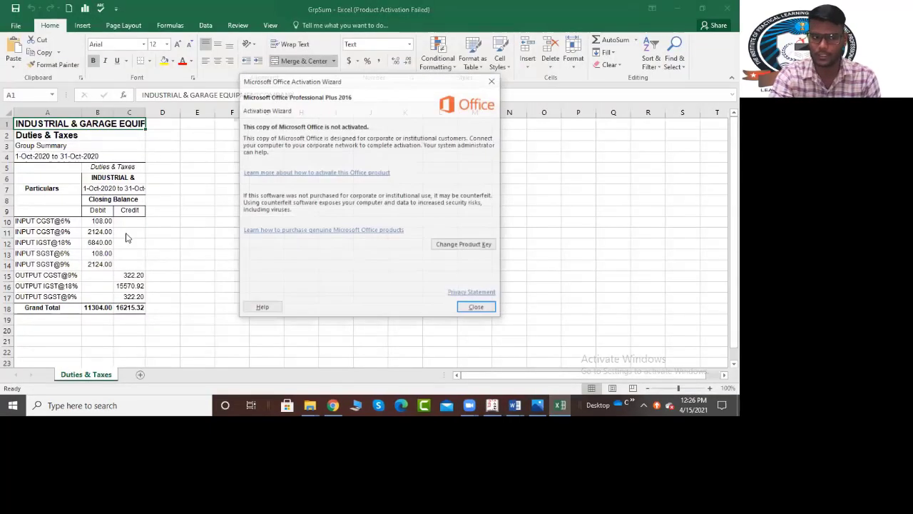
click(494, 86)
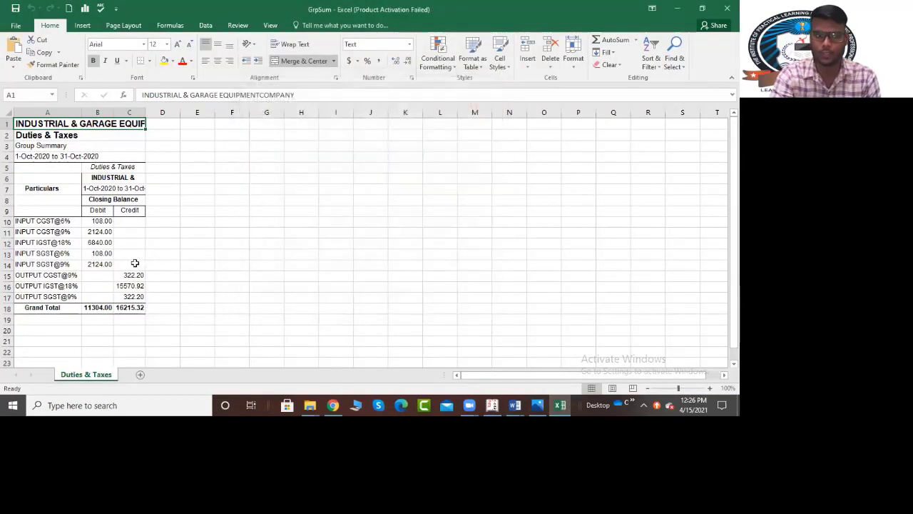
Look up the October OUTPUT IGST@18% credit amount in the exported Duties & Taxes sheet.
click(129, 112)
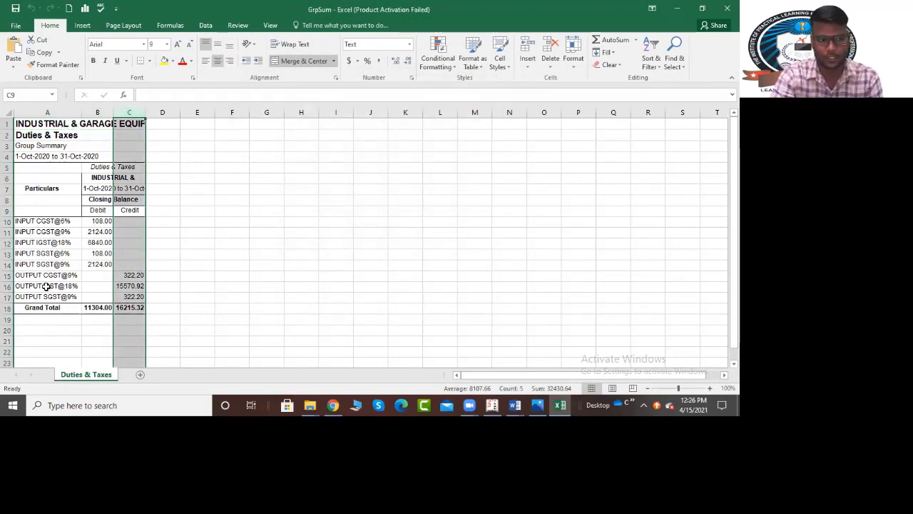
click(251, 286)
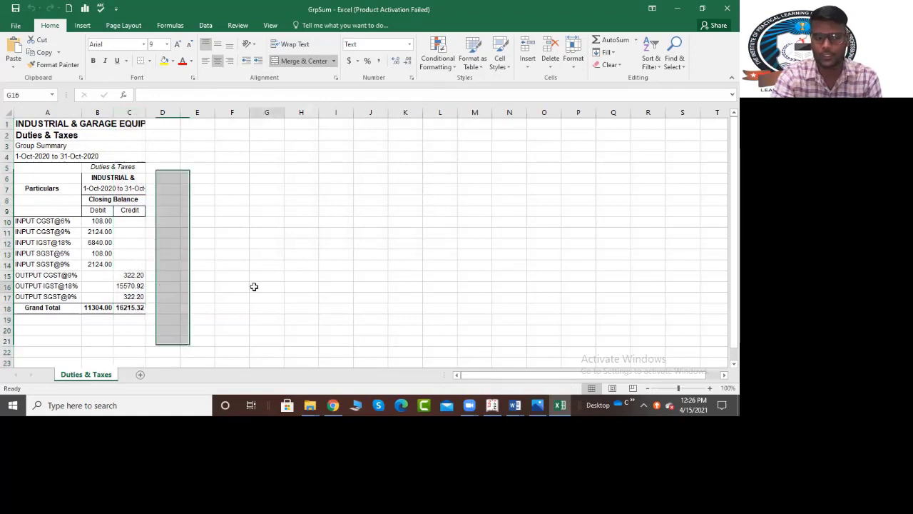
click(57, 289)
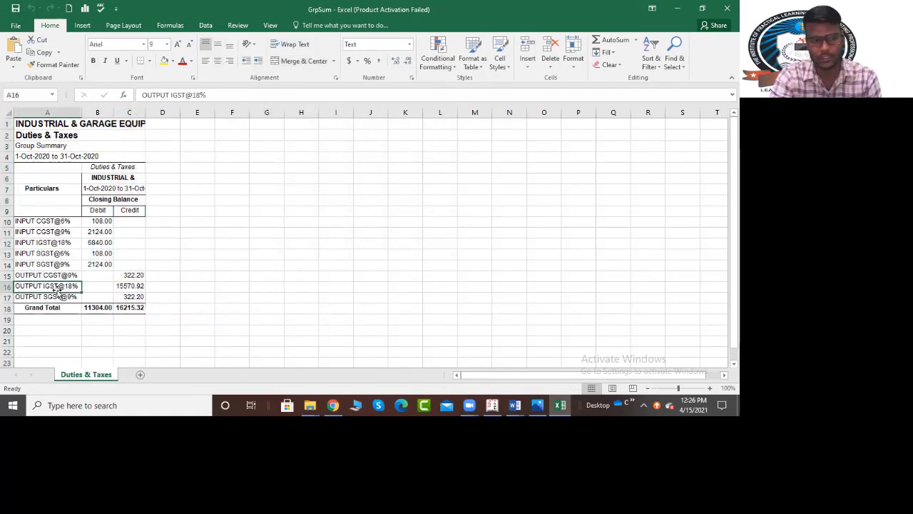
click(121, 288)
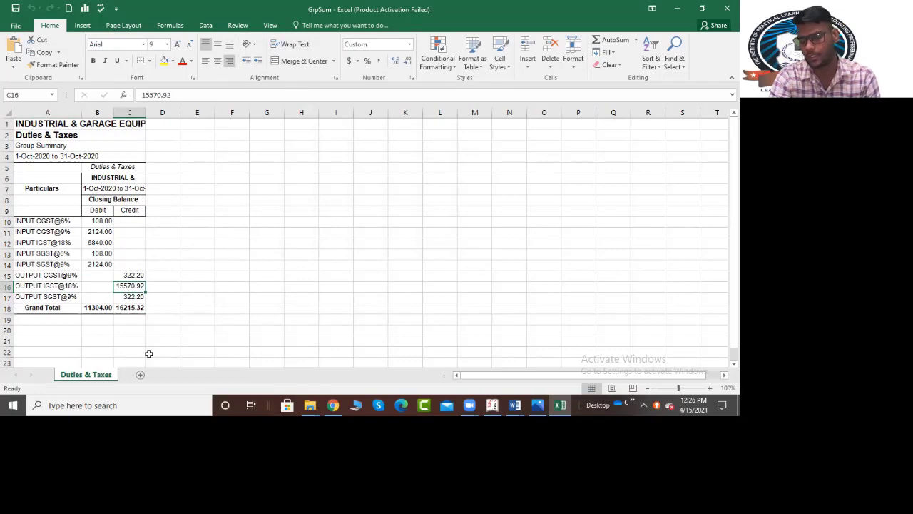
In Tally.ERP 9, start a journal voucher with a GST stat adjustment for Decrease of Tax Liability, Adjustment Against Credit.
key(alt+Tab)
key(Escape)
key(Escape)
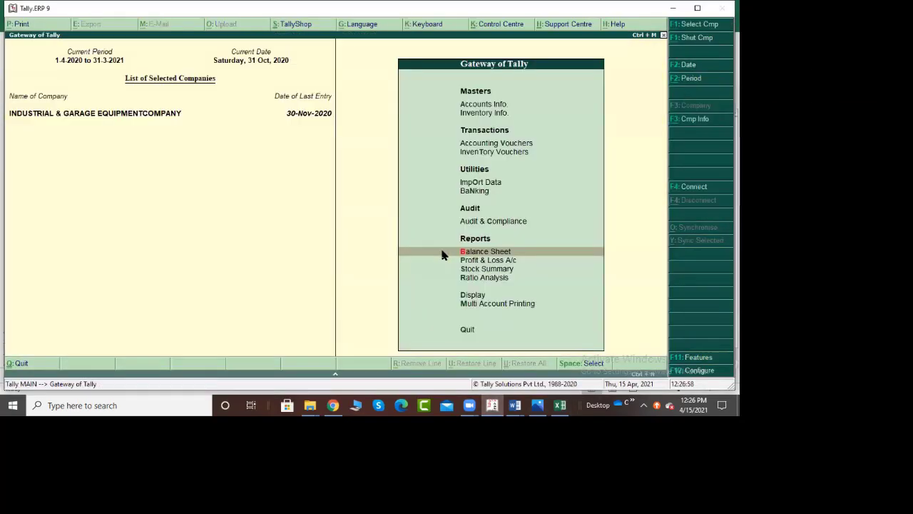
key(v)
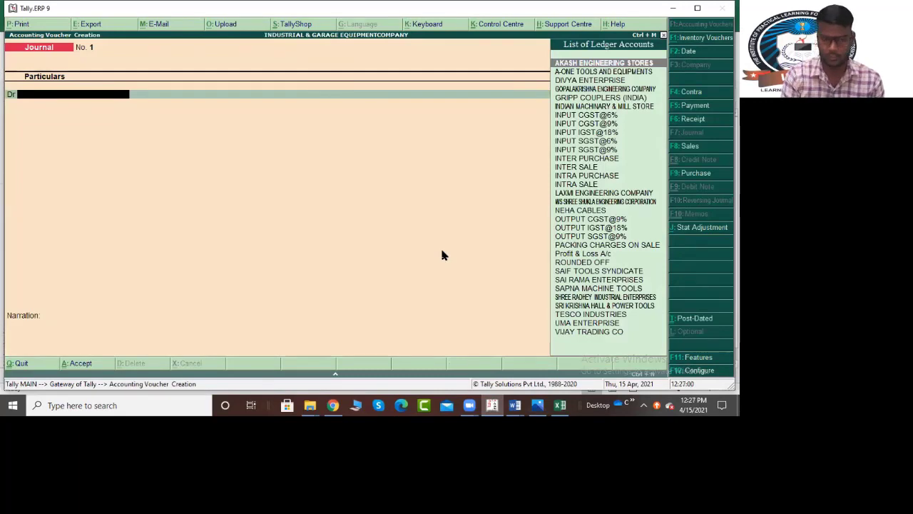
key(alt+j)
key(Return)
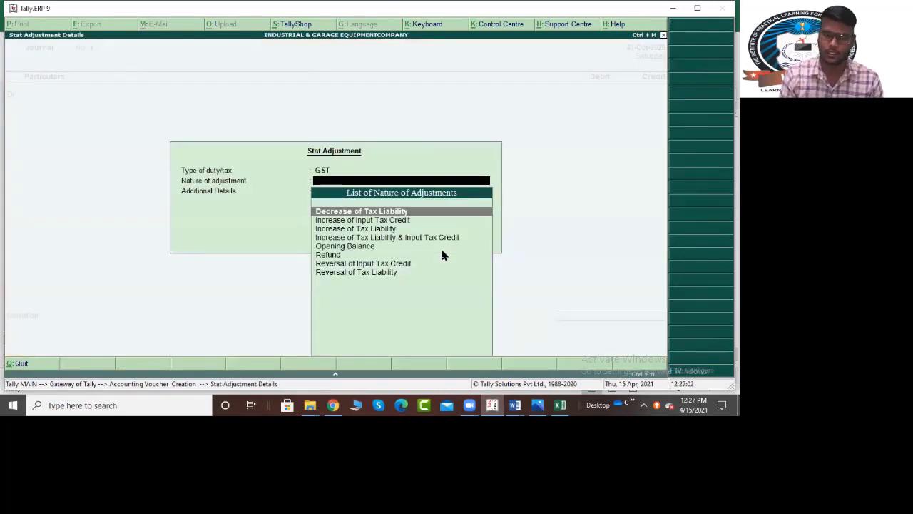
key(Return)
key(Return)
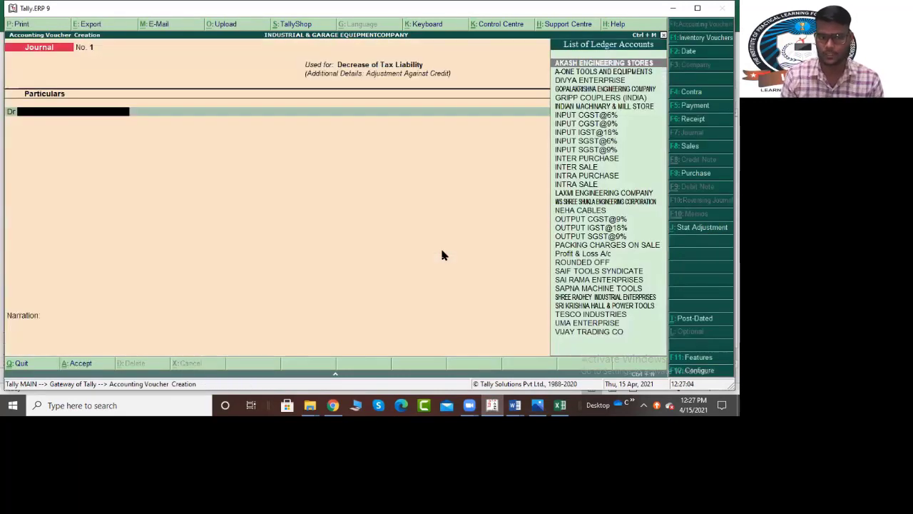
Debit OUTPUT IGST@18% with 15570.92 copied from the exported Excel sheet, leaving its taxable value blank.
text(out)
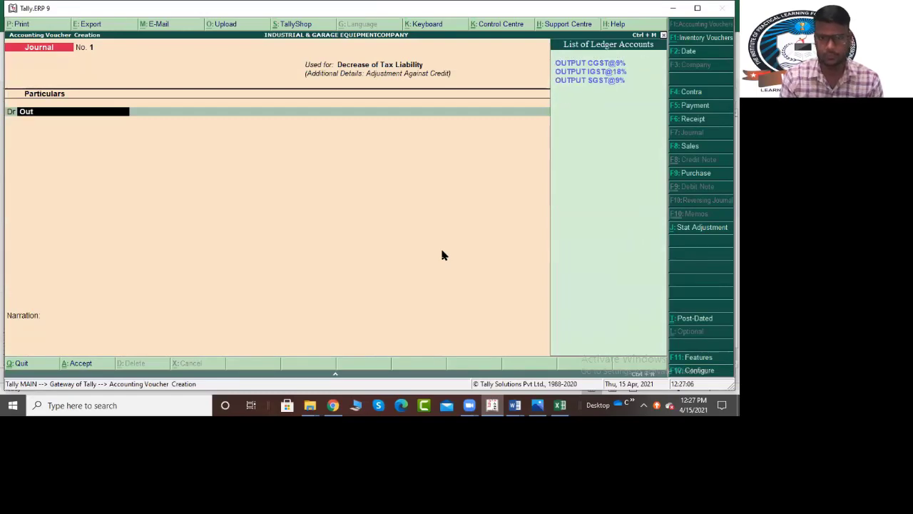
key(Down)
key(Return)
key(Return)
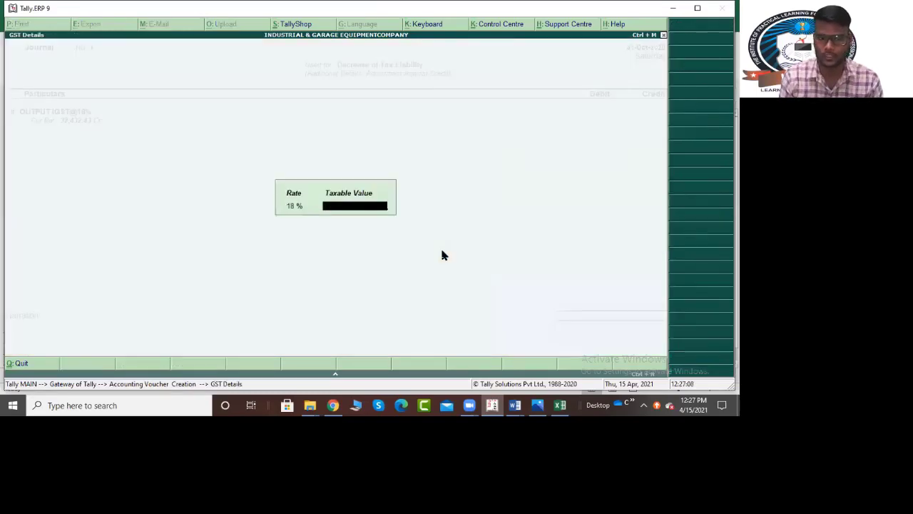
key(Return)
key(alt+Tab)
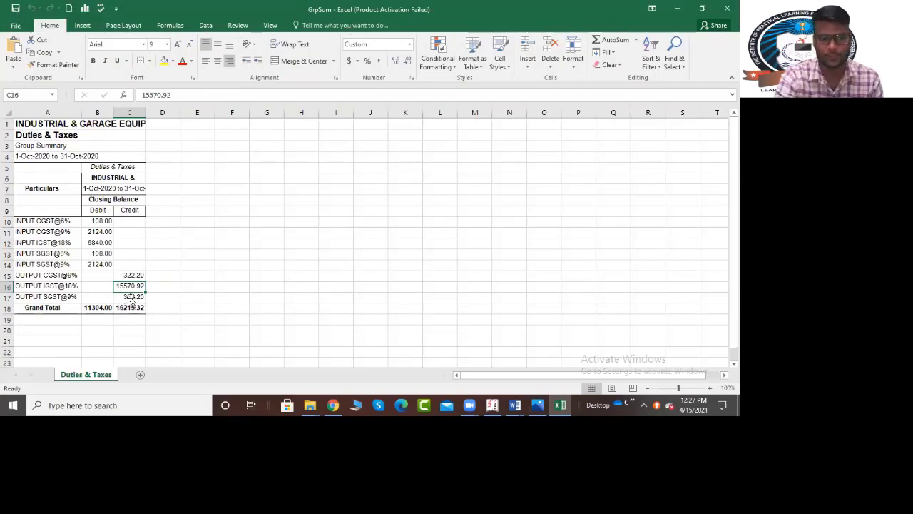
key(ctrl+c)
key(alt+Tab)
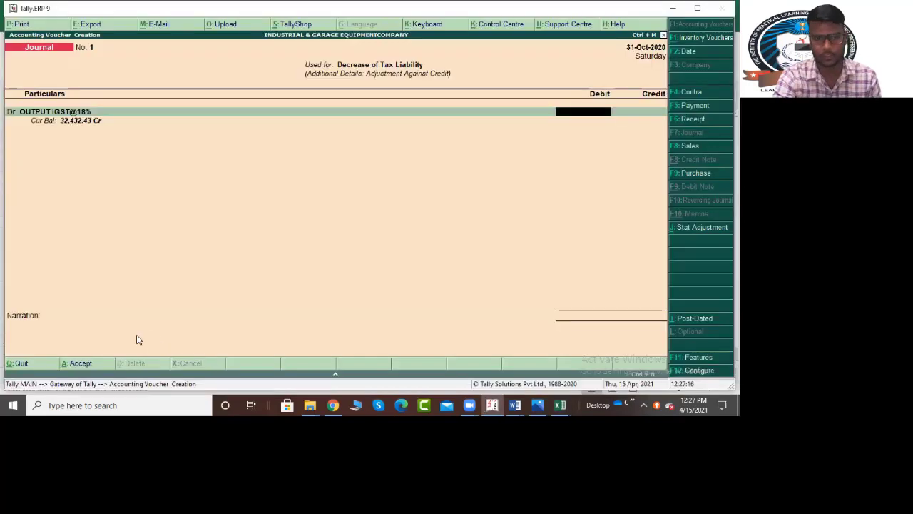
key(ctrl+alt+v)
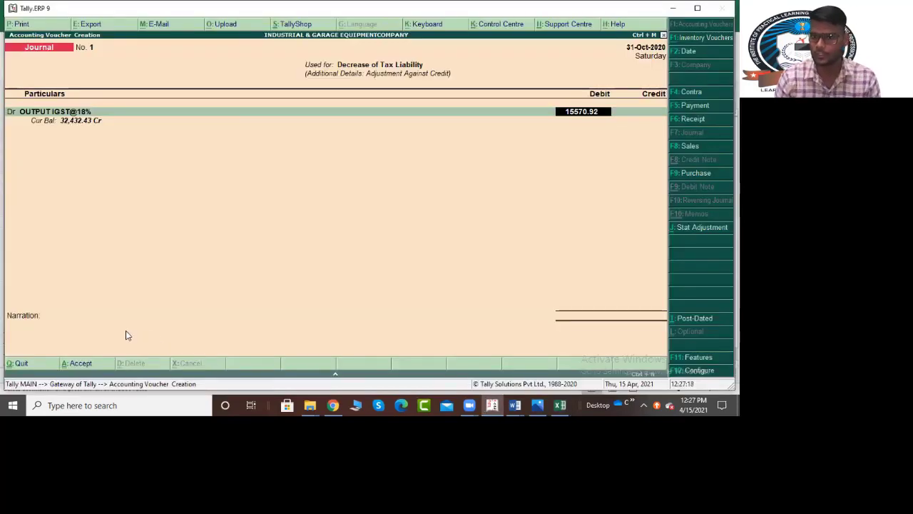
key(Return)
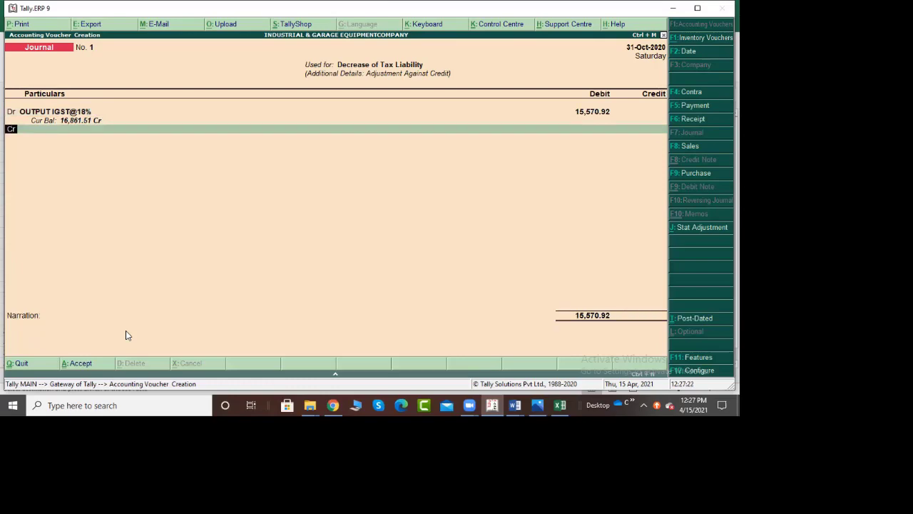
Add a second debit line for OUTPUT CGST@9%, accepting the 9 % rate with a blank taxable value.
text(d)
key(Return)
key(alt+Tab)
key(Down)
key(Up)
key(Up)
key(alt+Tab)
text(Out)
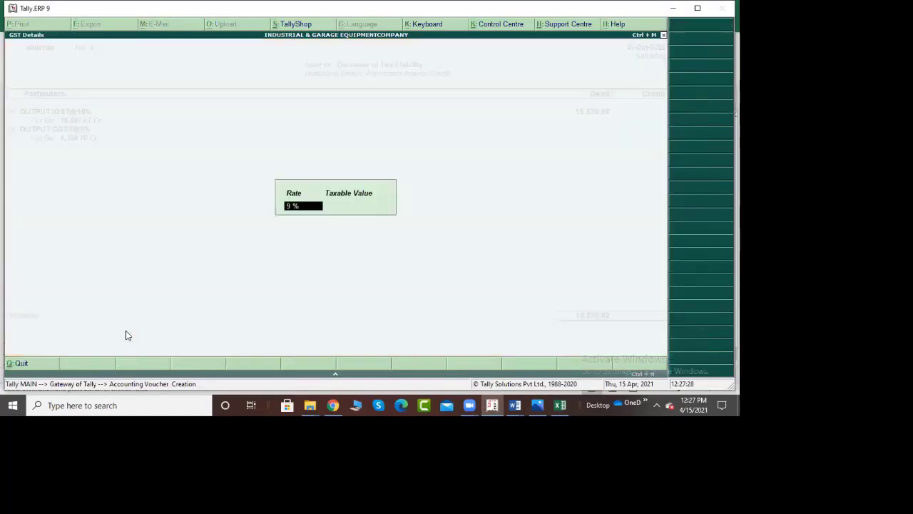
key(Return)
key(Return)
Copy the October Output CGST amount from the Excel sheet and enter it as the 322.20 debit for OUTPUT CGST@9%.
key(alt+Tab)
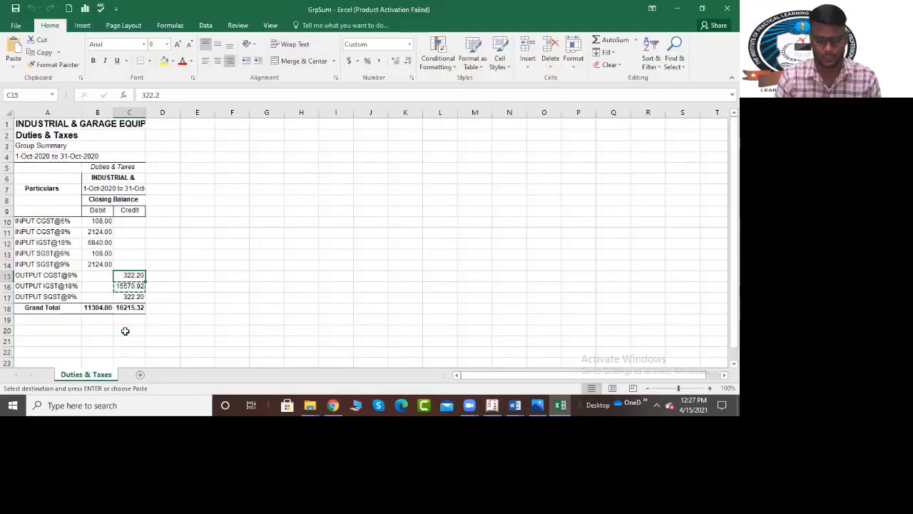
key(Down)
key(Up)
key(ctrl+c)
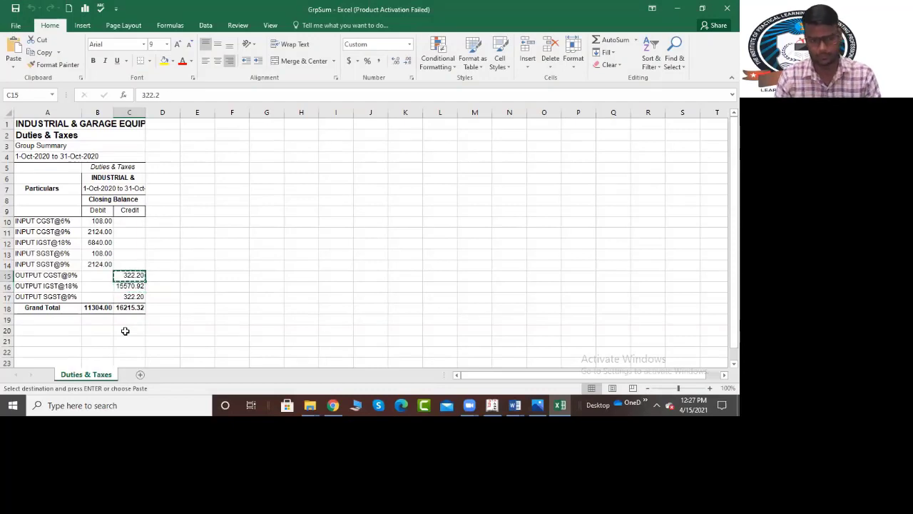
key(alt+Tab)
key(ctrl+alt+v)
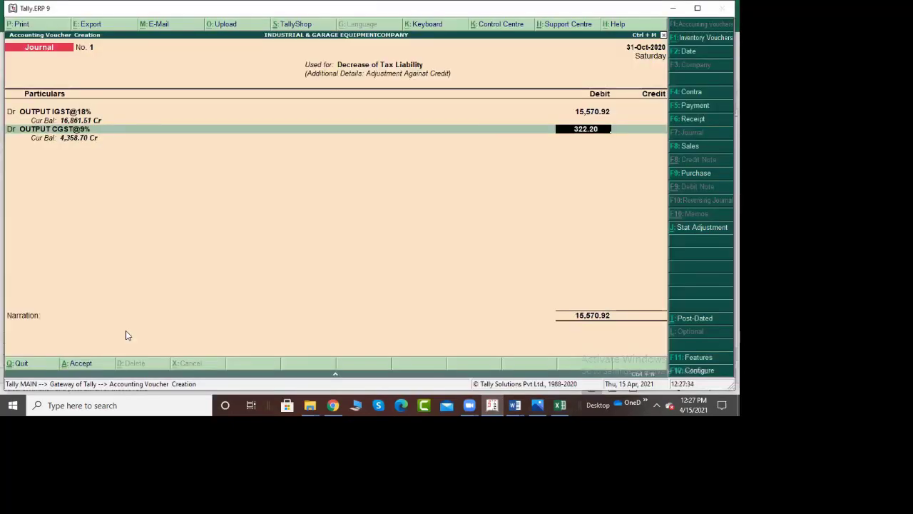
key(Return)
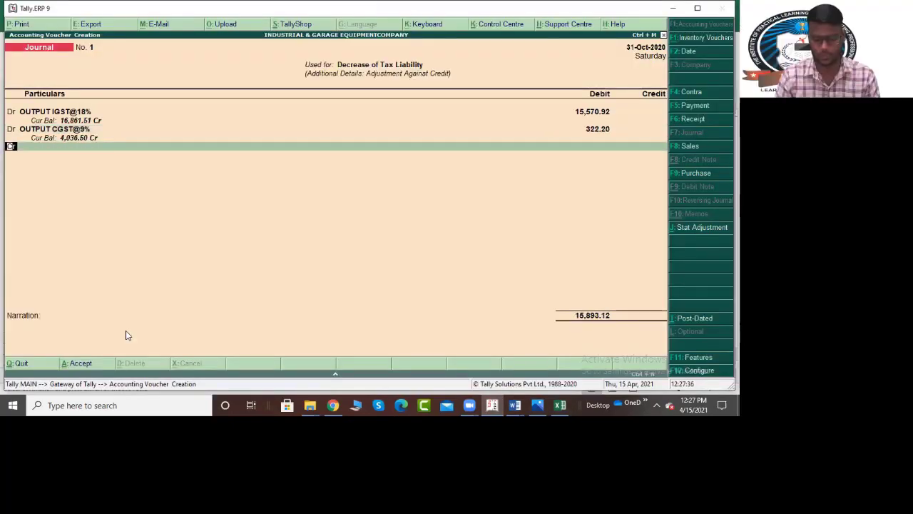
Debit OUTPUT SGST@9% with 322.20 on a new journal line, leaving its taxable value blank.
key(Return)
text(Out)
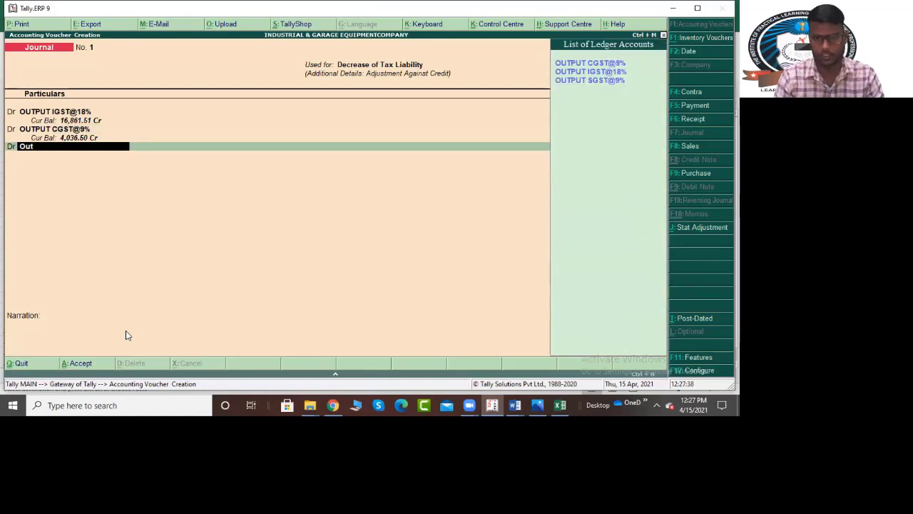
key(Down)
key(Down)
key(Return)
key(Return)
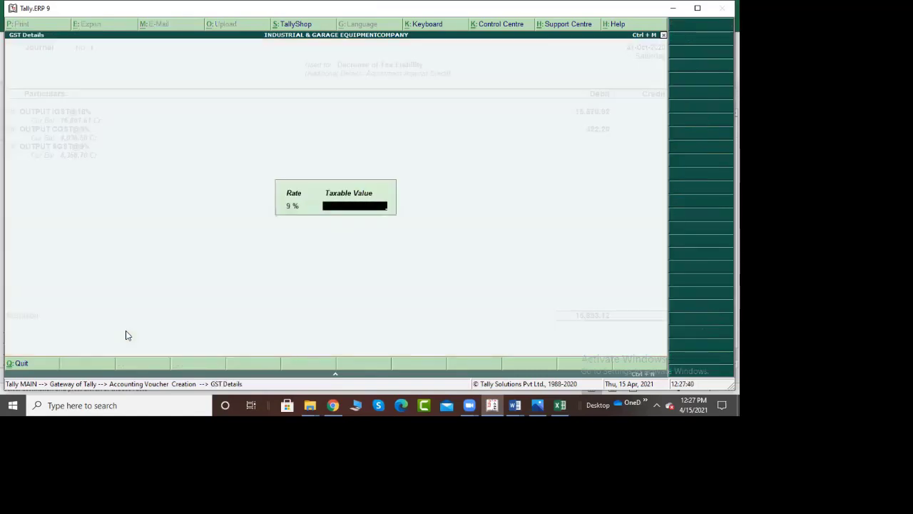
key(Return)
text(322.20)
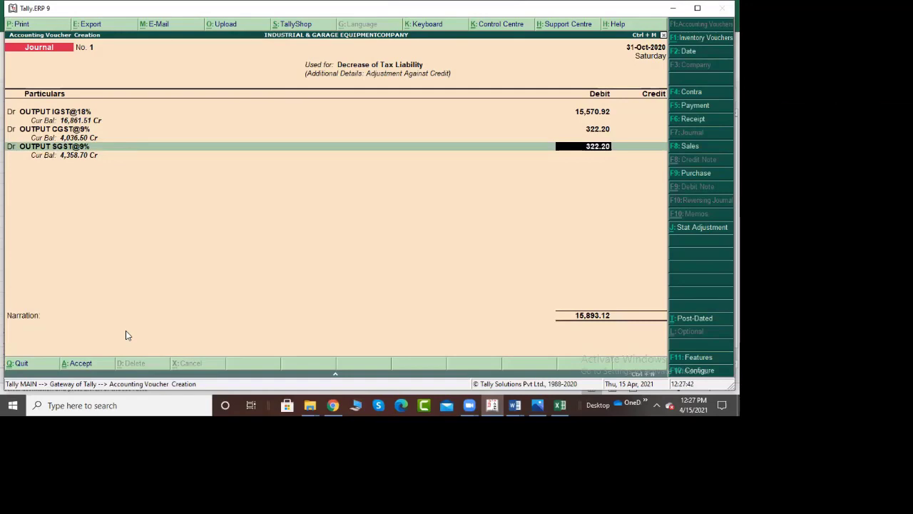
key(Return)
Start a credit line for an input tax ledger and copy the INPUT IGST@18% amount from the Excel sheet.
key(Return)
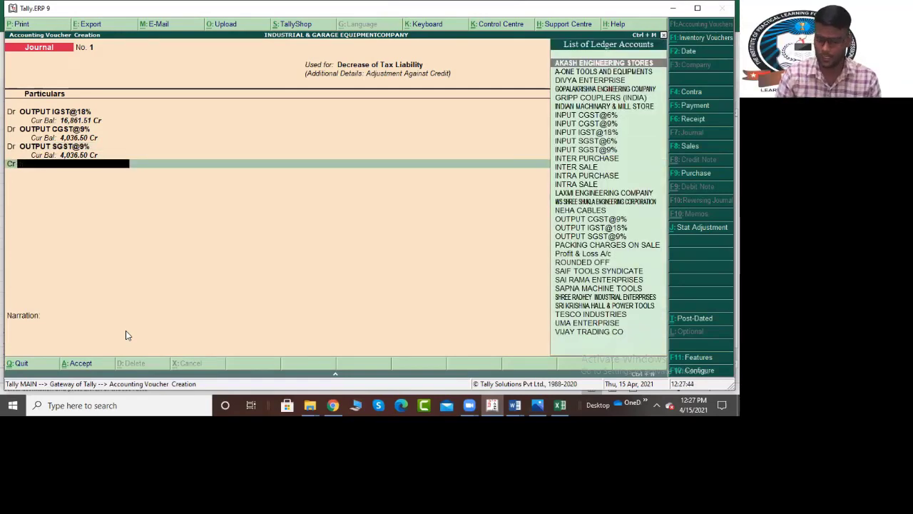
text(Inp)
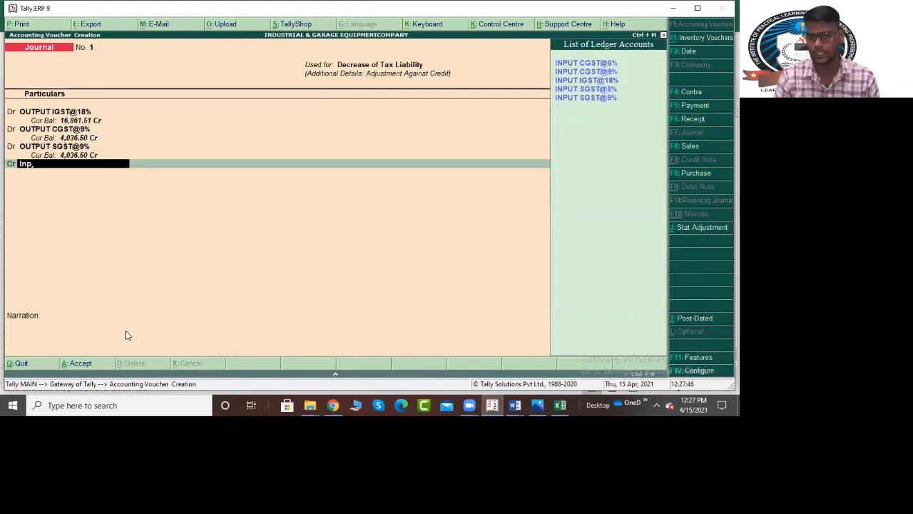
key(alt+Tab)
key(Up)
key(Up)
key(Up)
key(Left)
key(Left)
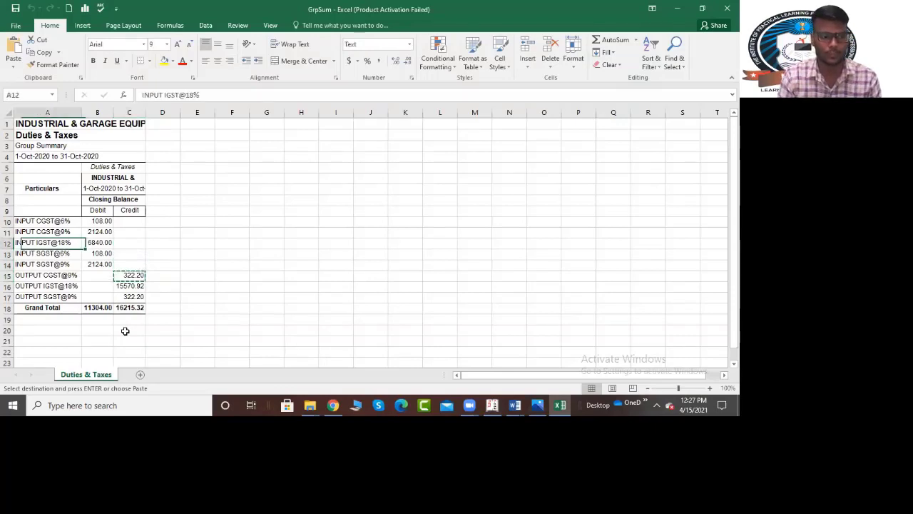
key(Right)
key(ctrl+c)
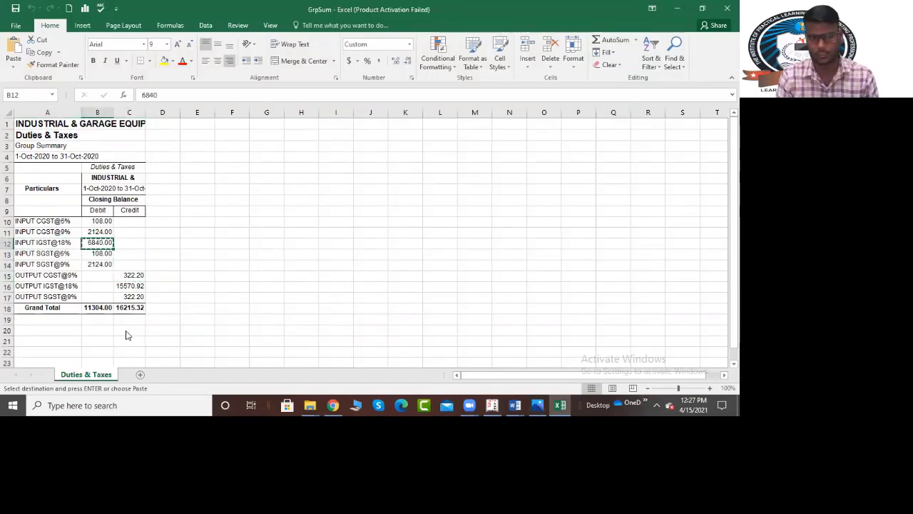
Back in the Tally.ERP 9 journal, credit INPUT IGST@18% with 6840.00.
key(alt+Tab)
key(Down)
key(Down)
key(Down)
key(Up)
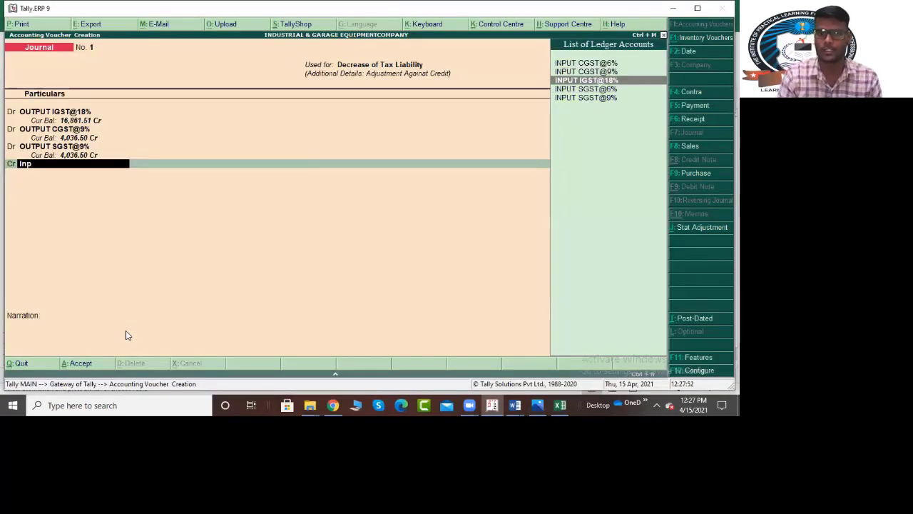
key(Return)
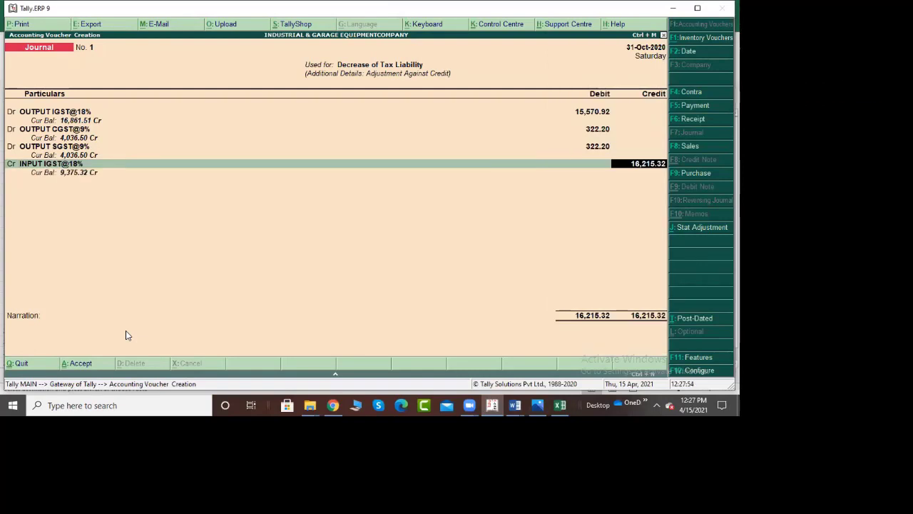
text(6840.00)
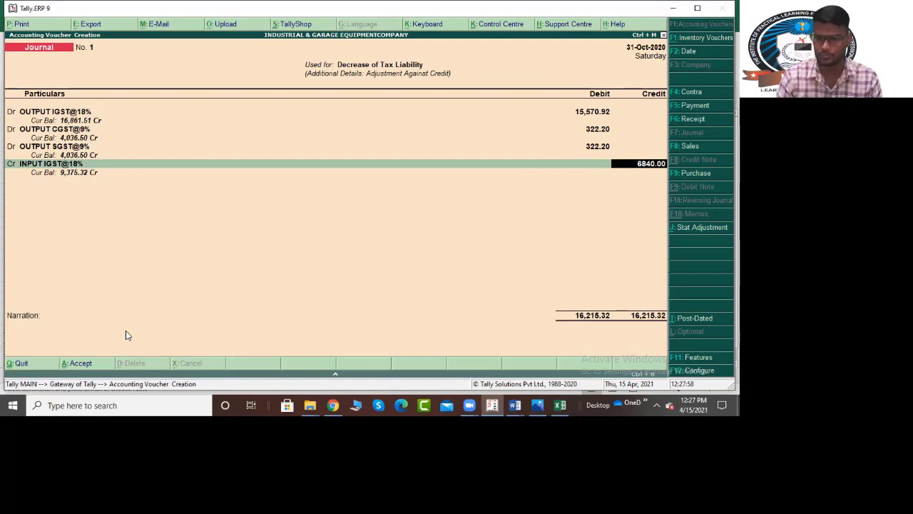
key(Return)
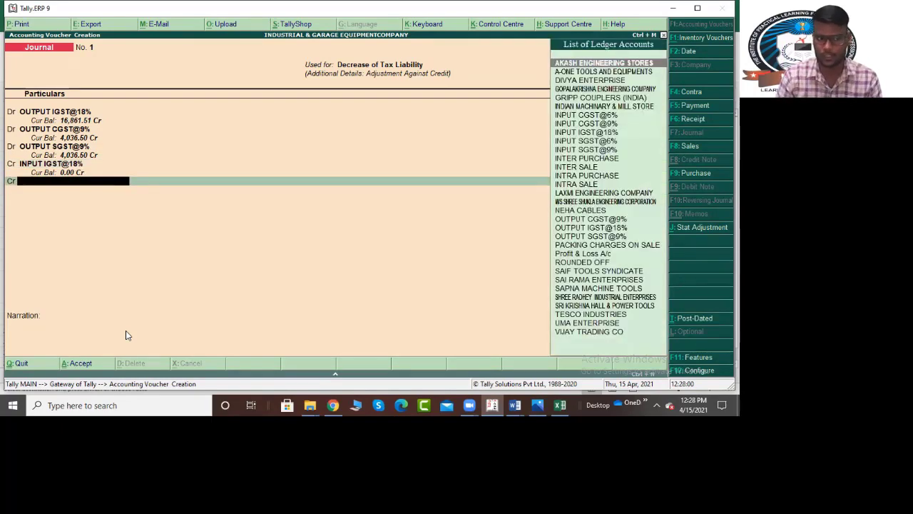
Check the Input CGST amount in the Excel sheet and credit INPUT CGST@9% with 2124 in the journal.
key(alt+Tab)
key(Down)
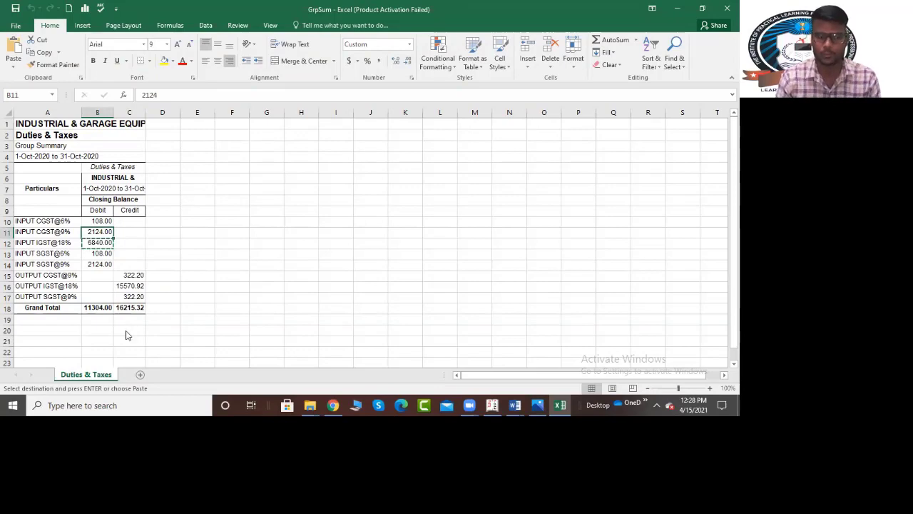
key(alt+Tab)
text(In)
key(Down)
key(Down)
key(Return)
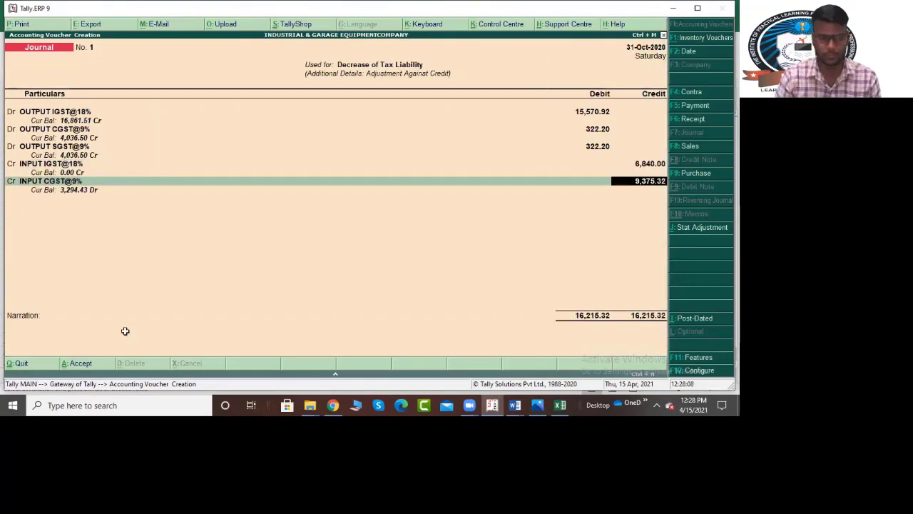
key(alt+Tab)
key(Up)
key(alt+Tab)
text(2124)
key(Return)
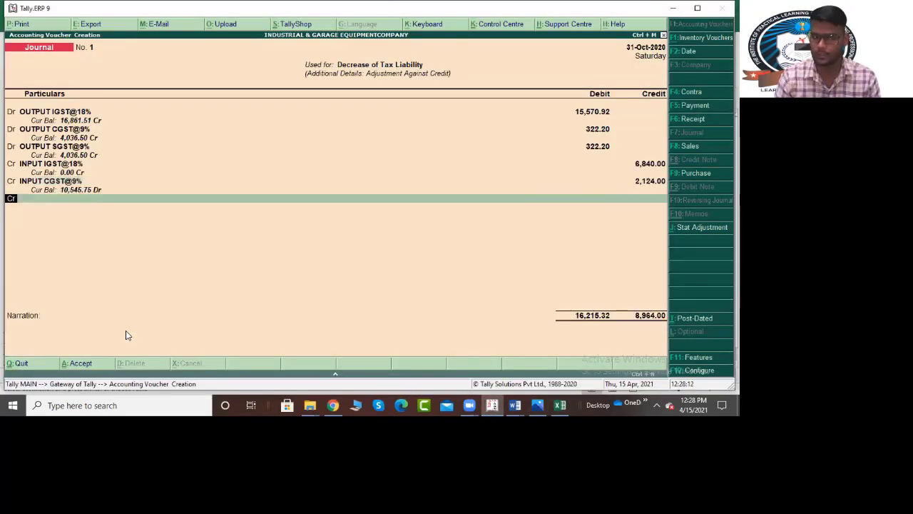
Credit INPUT SGST@9% with 2124 on a new line of the journal.
key(Return)
text(In)
key(Down)
key(Down)
key(Down)
key(Down)
key(Down)
key(Return)
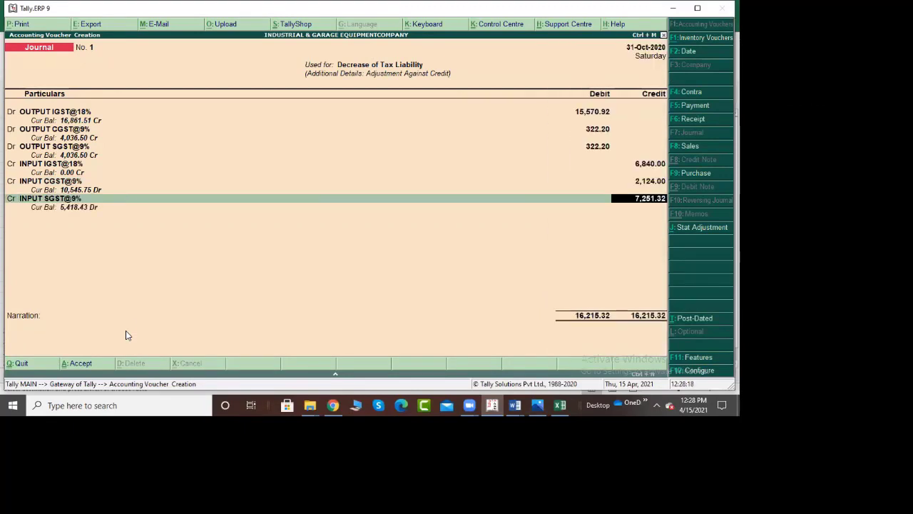
text(2,1)
text(24)
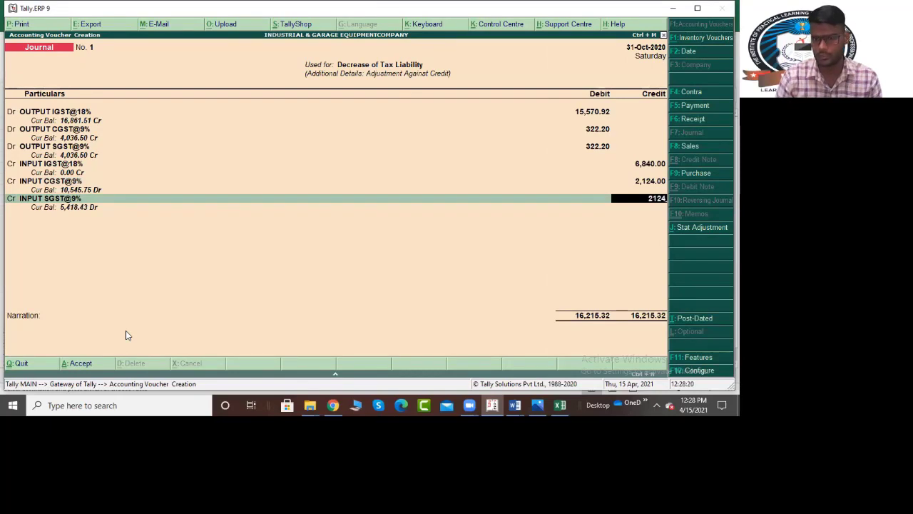
key(Return)
Add a credit line for INPUT CGST@6%, check its amount in the Excel sheet, and enter 108 in Tally.ERP 9.
key(Return)
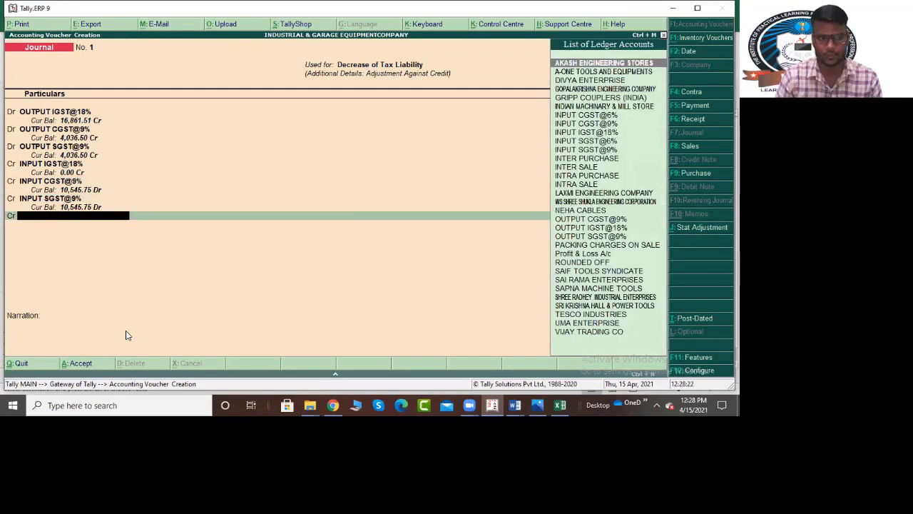
text(in)
key(Down)
key(Down)
key(Down)
key(Down)
key(Return)
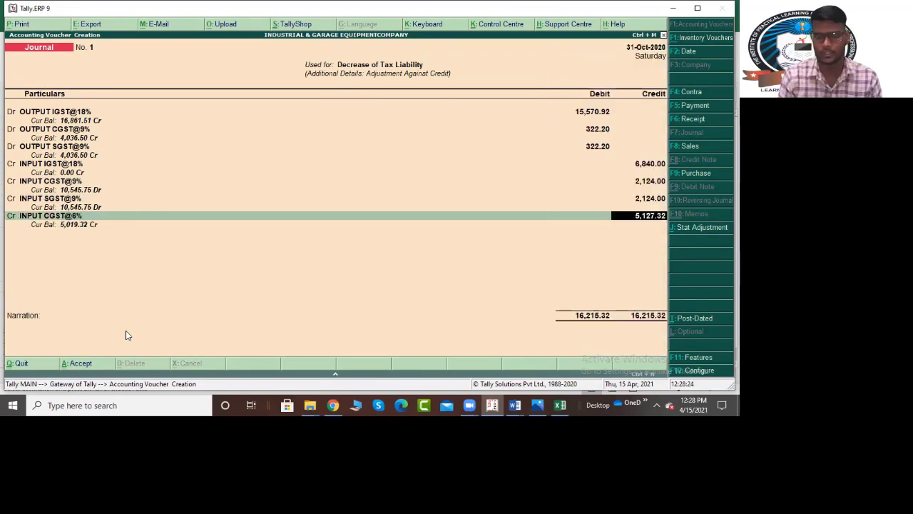
key(alt+Tab)
key(alt+Tab)
text(108)
key(Return)
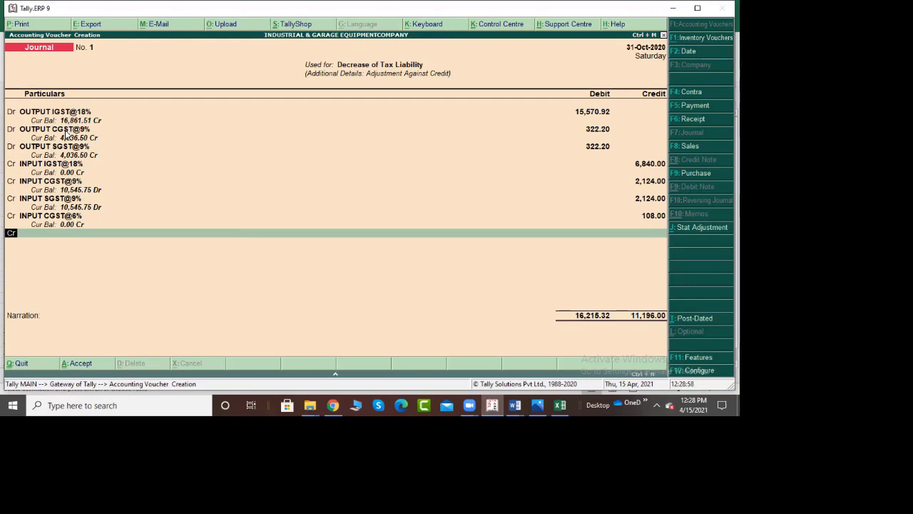
Credit INPUT SGST@6% with 108 on a new line of the journal.
key(Return)
text(In)
key(Down)
key(Down)
key(Down)
key(Down)
key(Return)
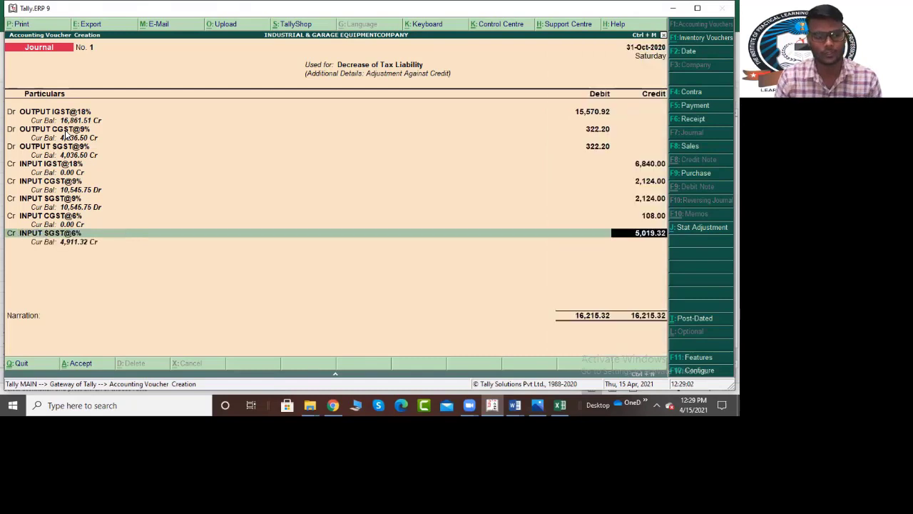
text(10)
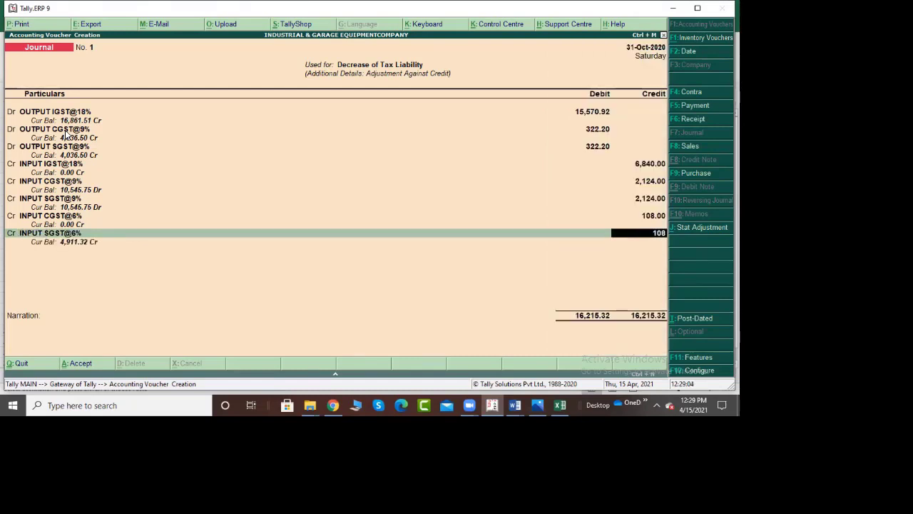
text(8)
key(Return)
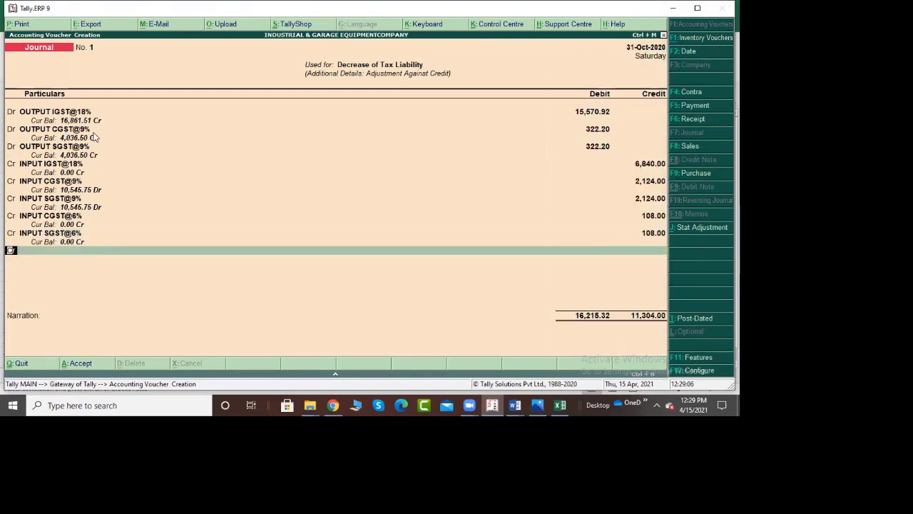
From a new credit line, start a ledger named Igst Payable under Current Liabilities, keeping its mailing and bank details at their defaults.
key(Return)
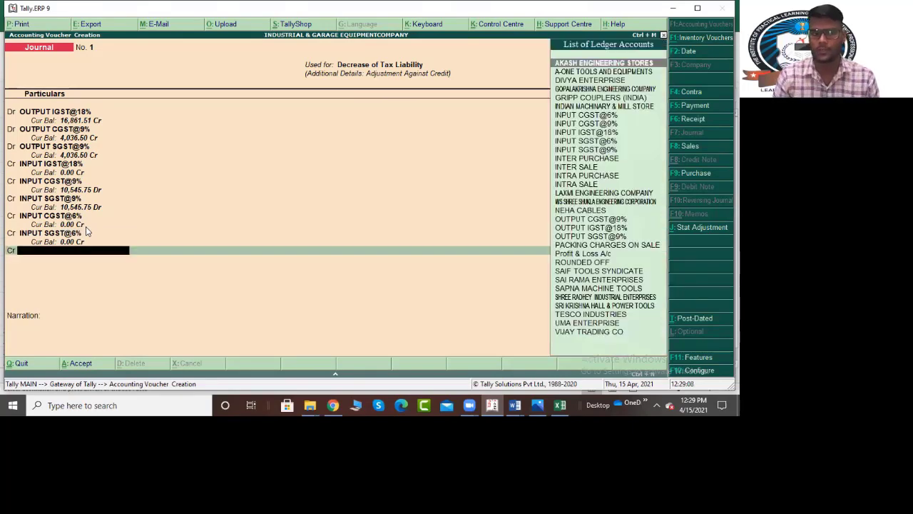
key(alt+Tab)
key(alt+Tab)
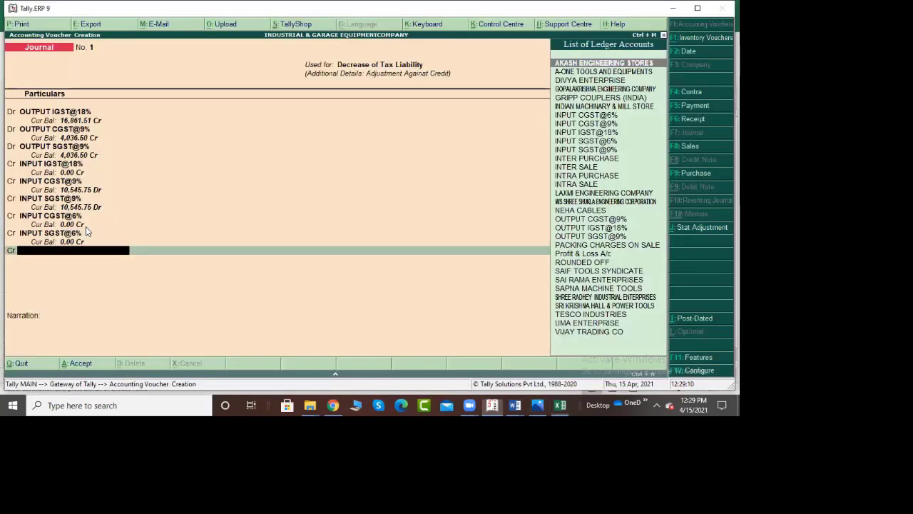
key(alt+c)
text(Igst)
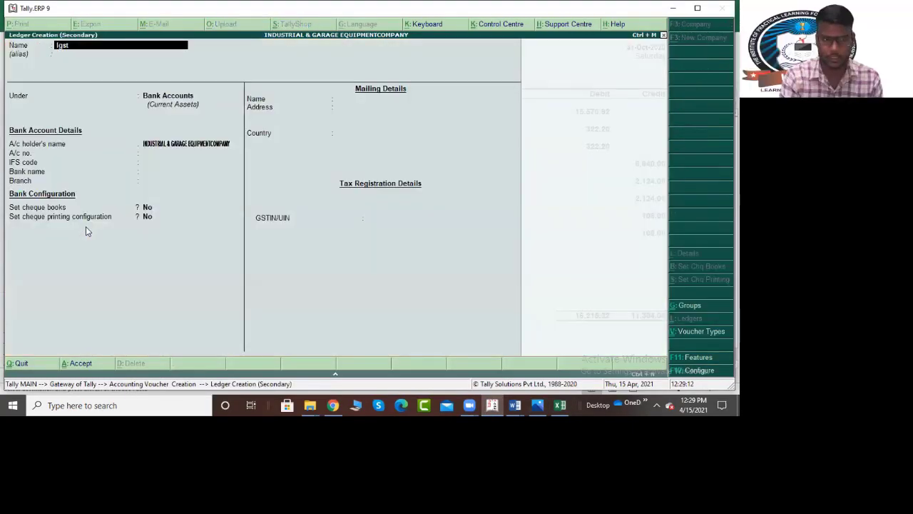
text( Payable)
key(Return)
text(Cu)
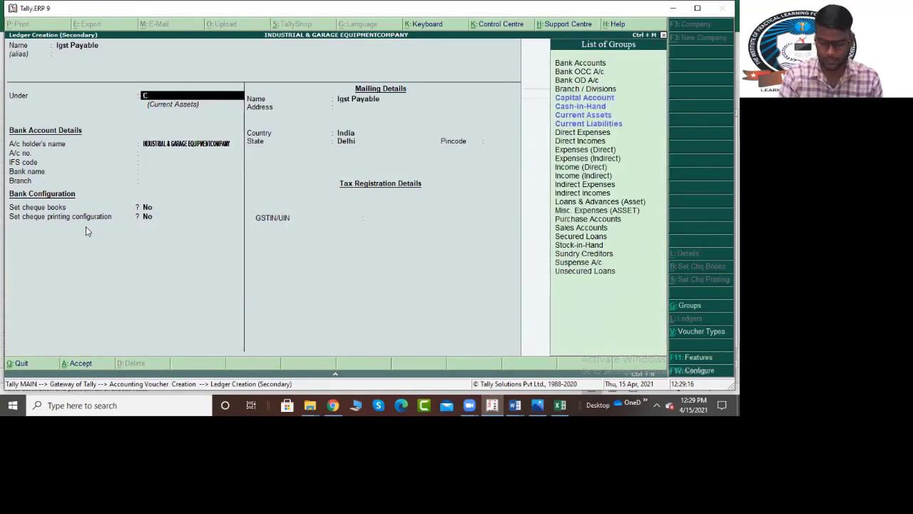
key(Down)
key(Return)
key(Return)
key(Return)
key(Return)
key(Return)
key(Return)
key(Return)
key(Return)
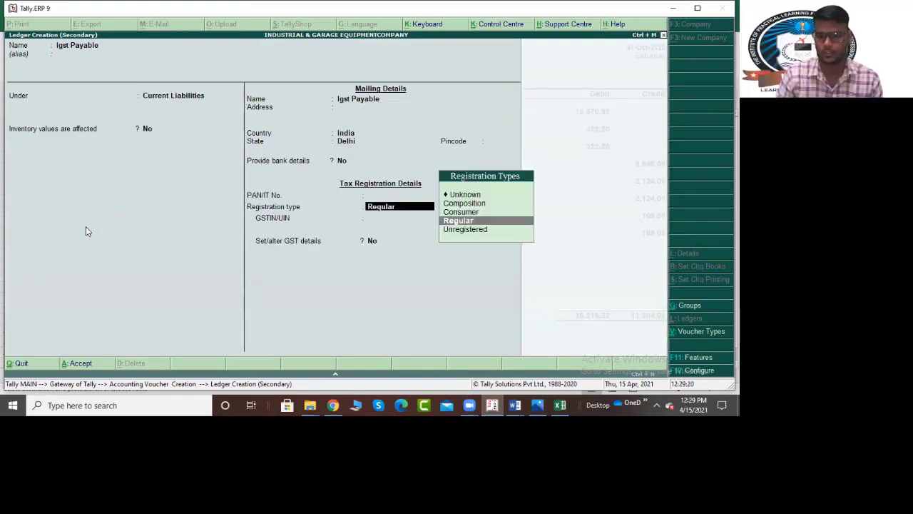
Set the Igst Payable ledger's registration type to Unknown and save the ledger.
key(Down)
key(Up)
key(Up)
key(Up)
key(Up)
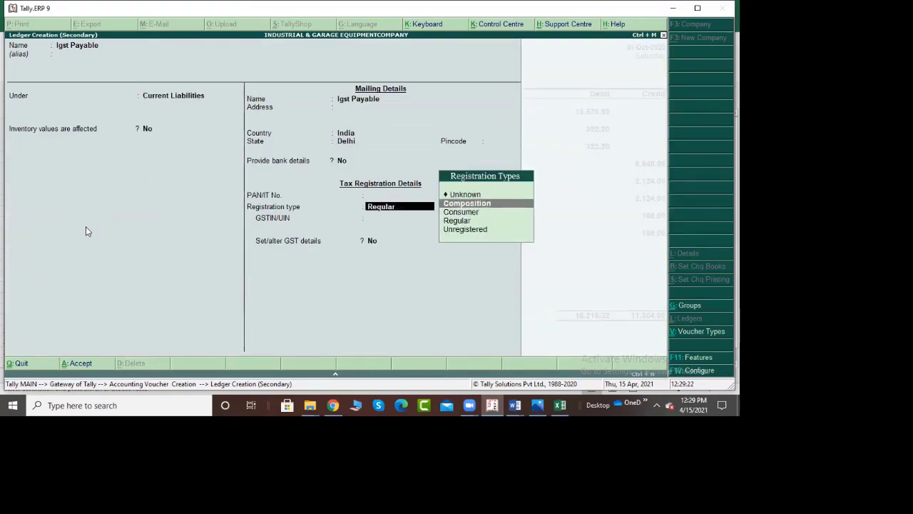
key(Return)
key(Return)
key(Return)
key(Return)
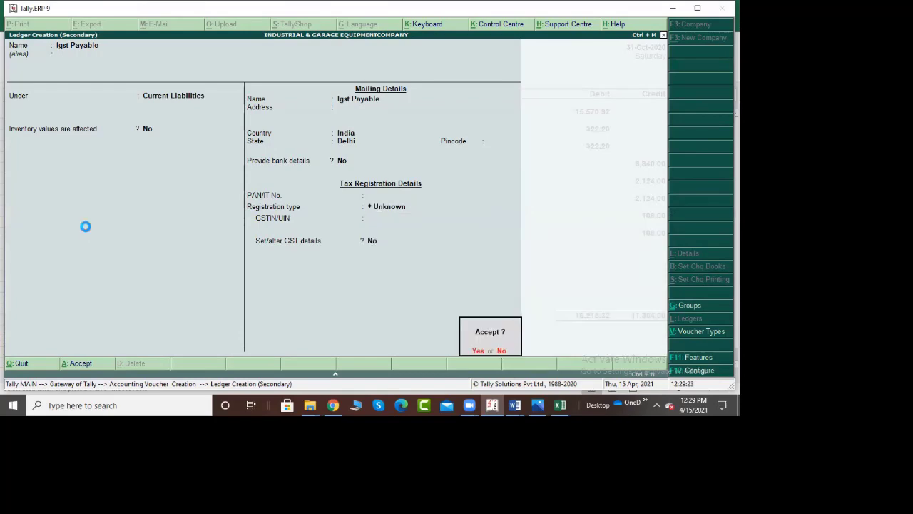
Review the Duties & Taxes balances in Excel and the GST Rules -1 document in Word, and return to the Tally.ERP 9 journal.
key(alt+Tab)
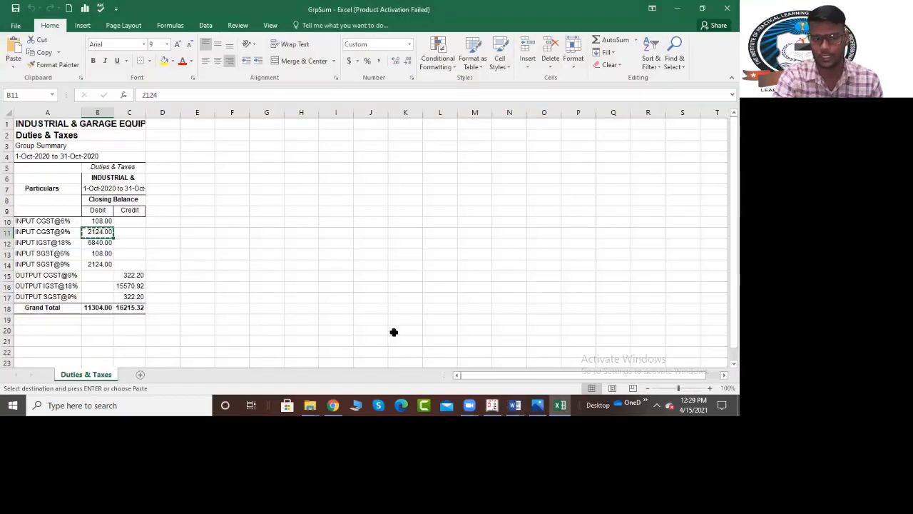
key(alt+Tab)
key(alt+Tab)
key(alt+Tab)
key(alt+Tab)
mouse_move(514, 405)
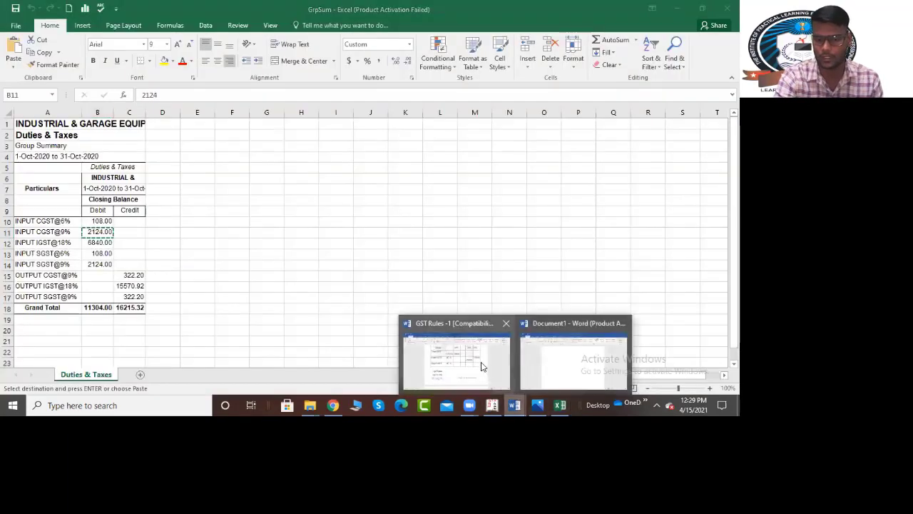
click(456, 361)
scroll(294, 325, down, 1)
key(alt+Tab)
key(alt+Tab)
key(alt+Tab)
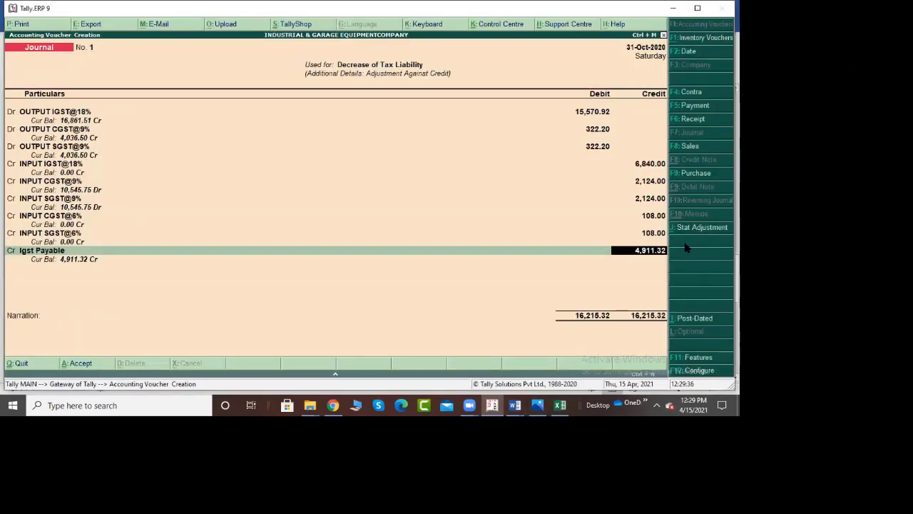
Credit Igst Payable with 4,911.32 and save the journal voucher without a narration.
key(Return)
key(Return)
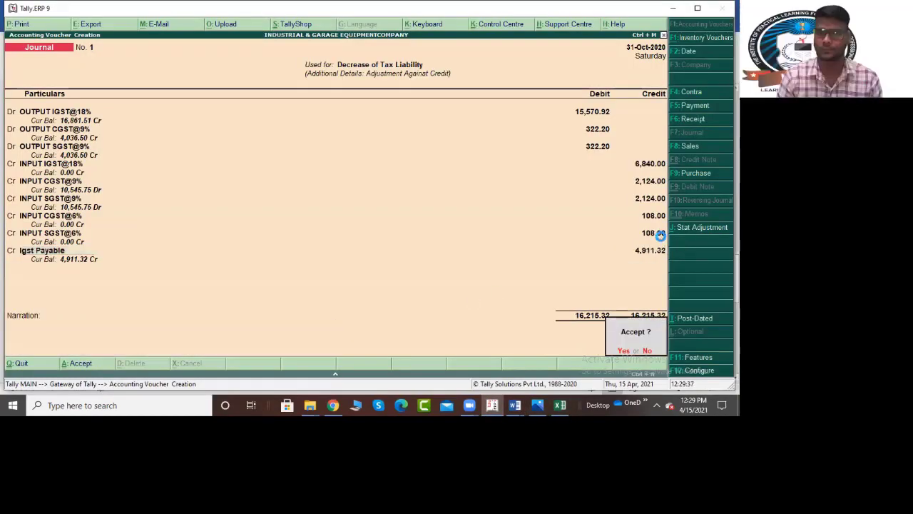
key(Return)
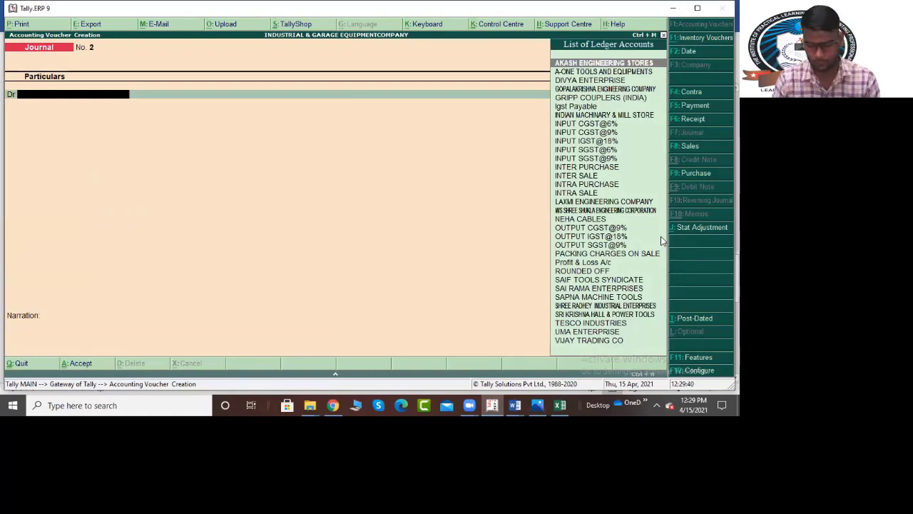
Start a payment voucher and set it up as a statutory payment for GST with payment type Regular.
key(F5)
text(I)
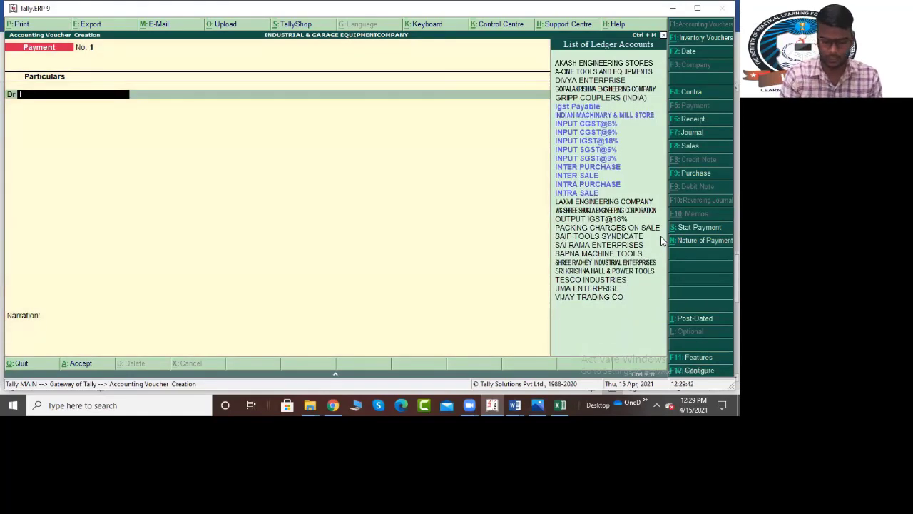
key(alt+s)
key(Return)
key(Return)
key(Return)
key(Return)
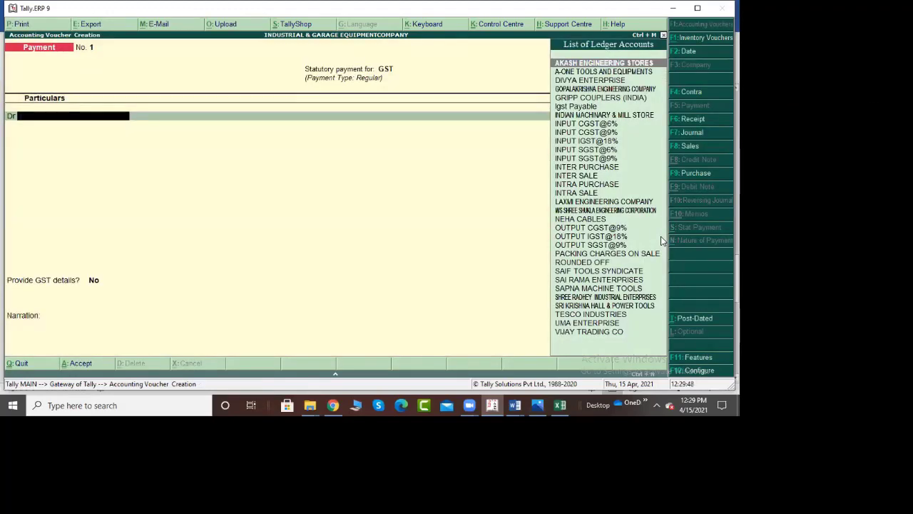
Debit Igst Payable with 4,911.32 in the payment voucher.
text(igs)
key(Return)
key(Return)
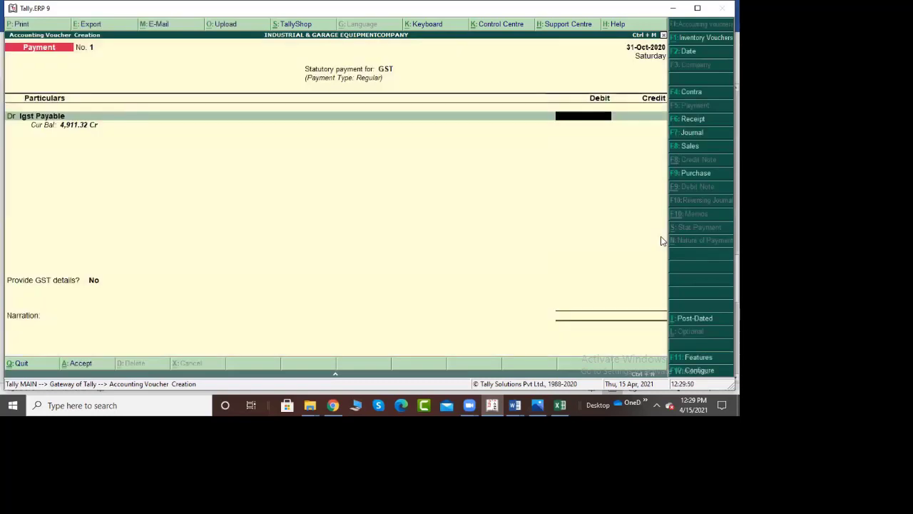
text(4,911.32)
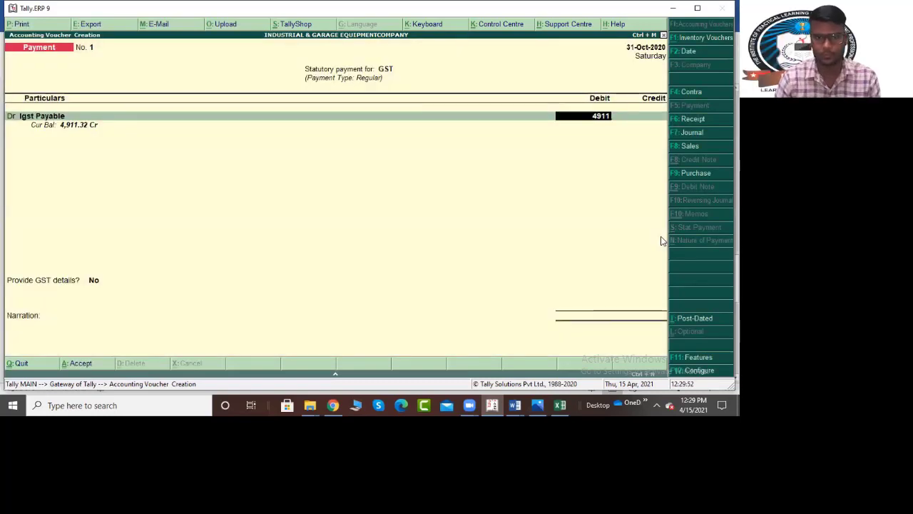
key(Return)
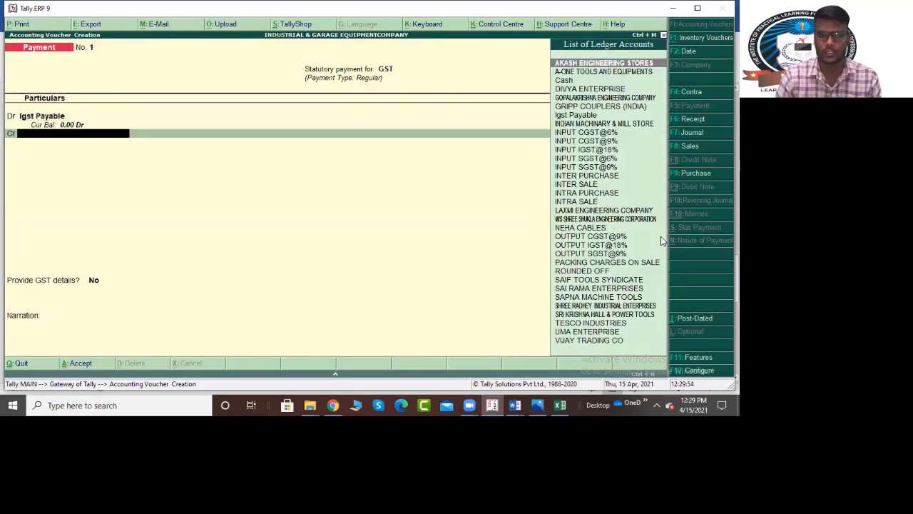
Create a ledger named Sbi Bank under Bank Accounts for the payment's credit line and save it.
text(st)
key(BackSpace)
key(BackSpace)
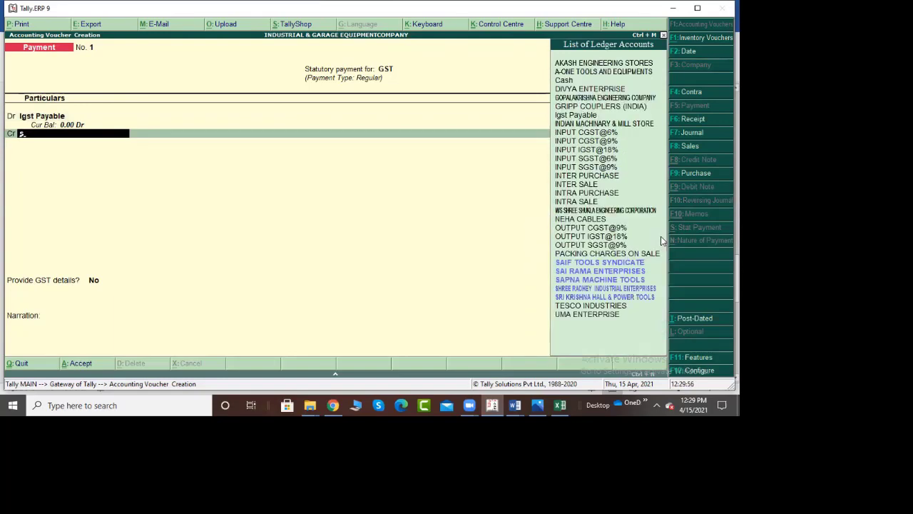
key(alt+c)
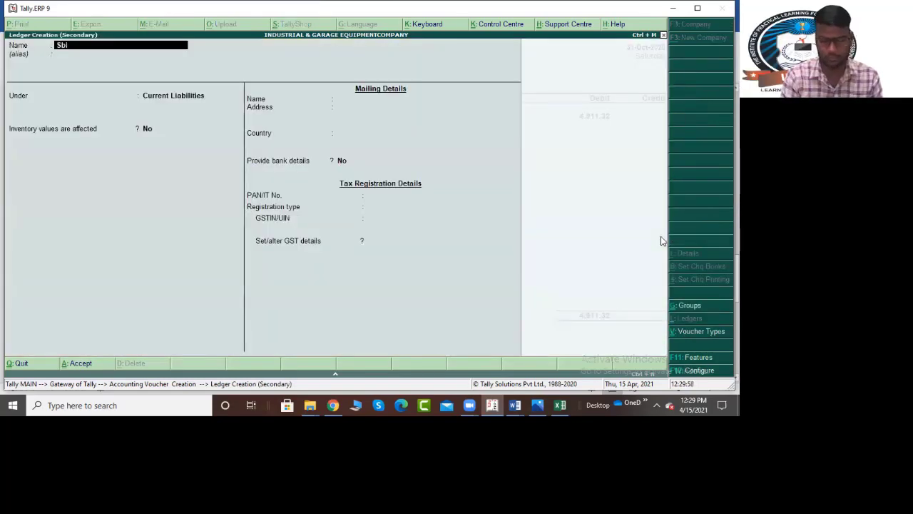
text(Sbi bank)
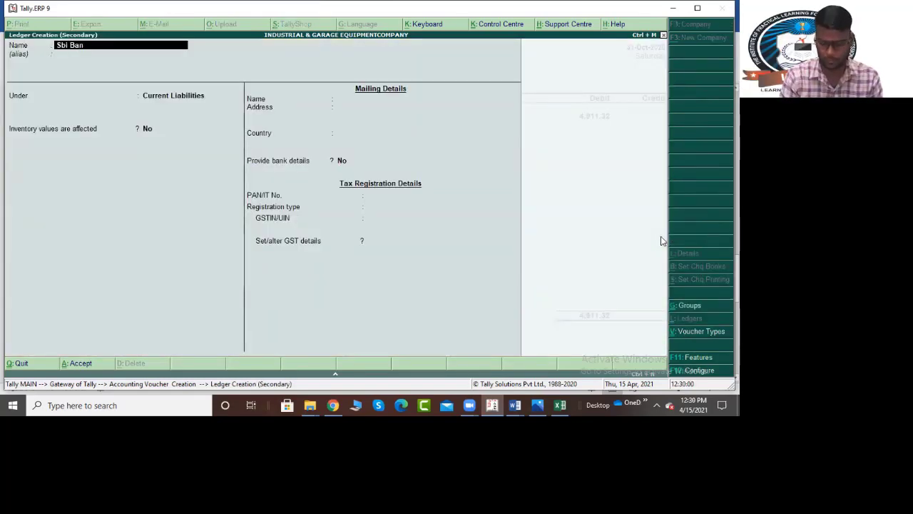
key(Return)
key(Return)
text(ban)
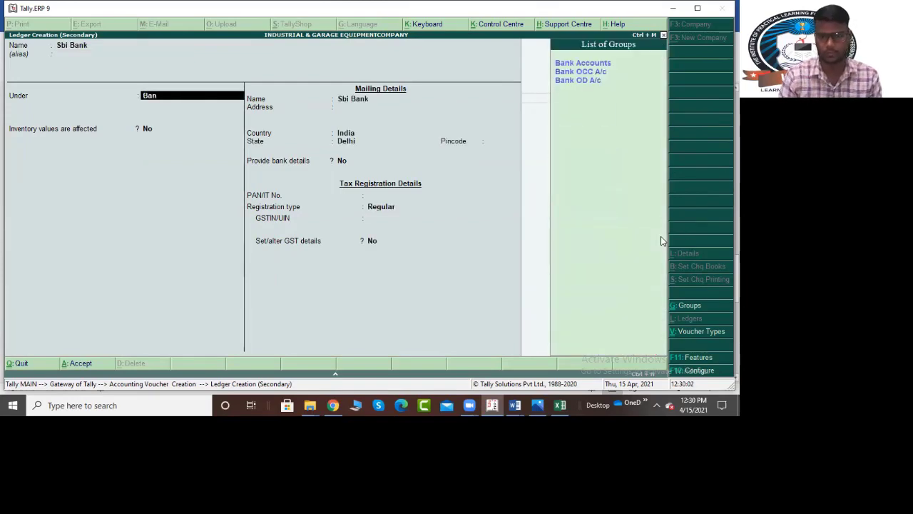
key(Return)
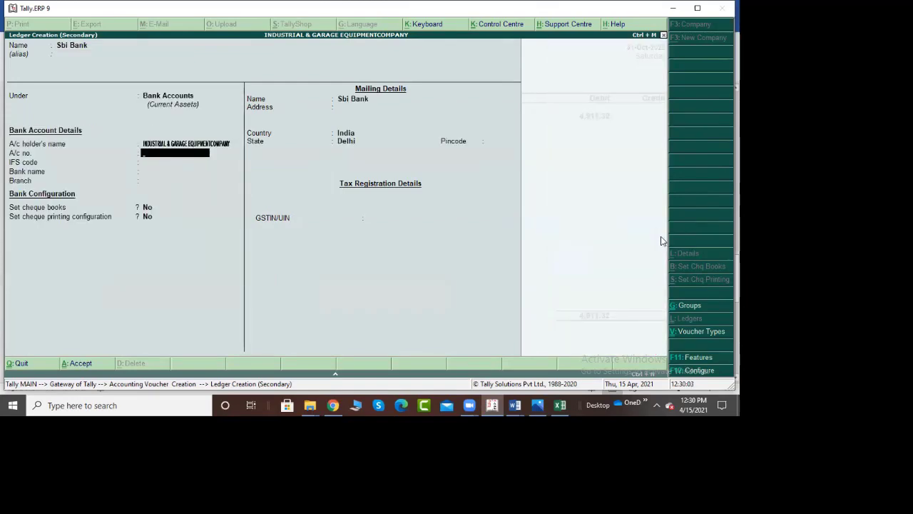
key(ctrl+a)
key(ctrl+a)
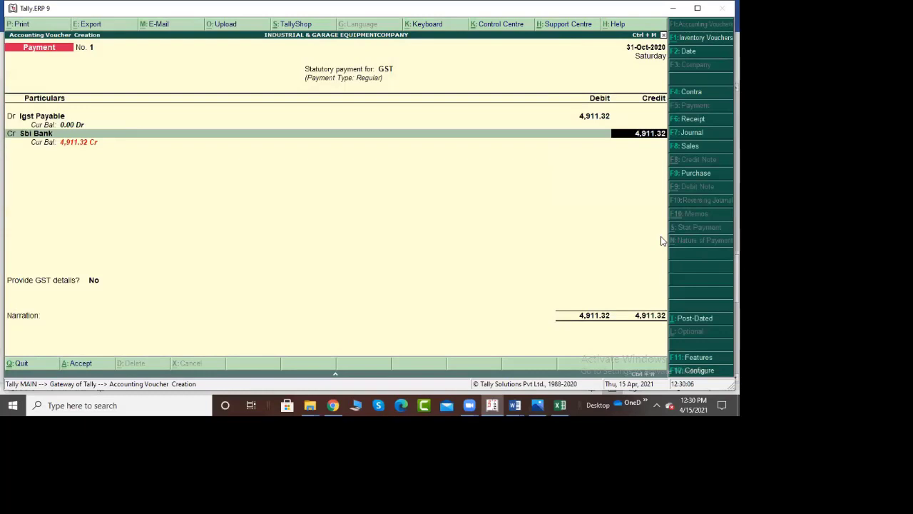
Credit Sbi Bank with 4,911.32, accept the bank allocation, and save the payment without GST details or narration.
key(Return)
key(Down)
key(Return)
key(ctrl+a)
key(Return)
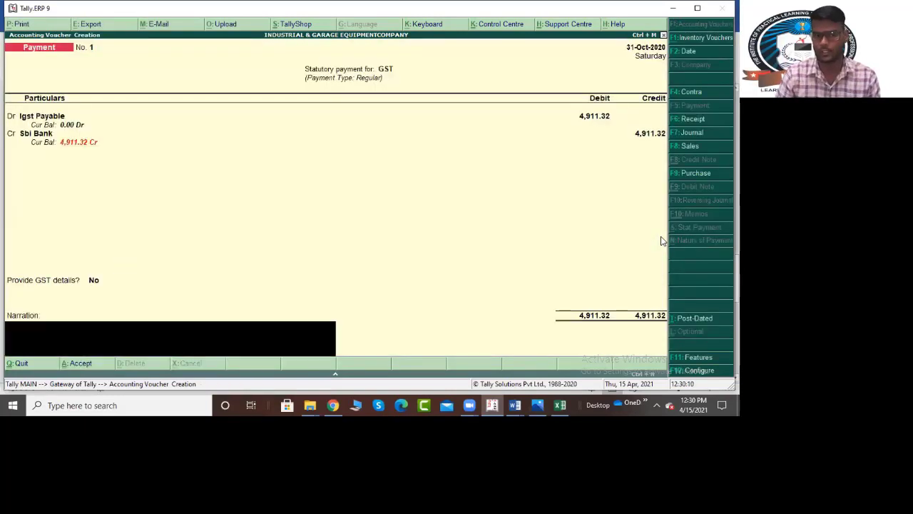
key(Return)
key(Return)
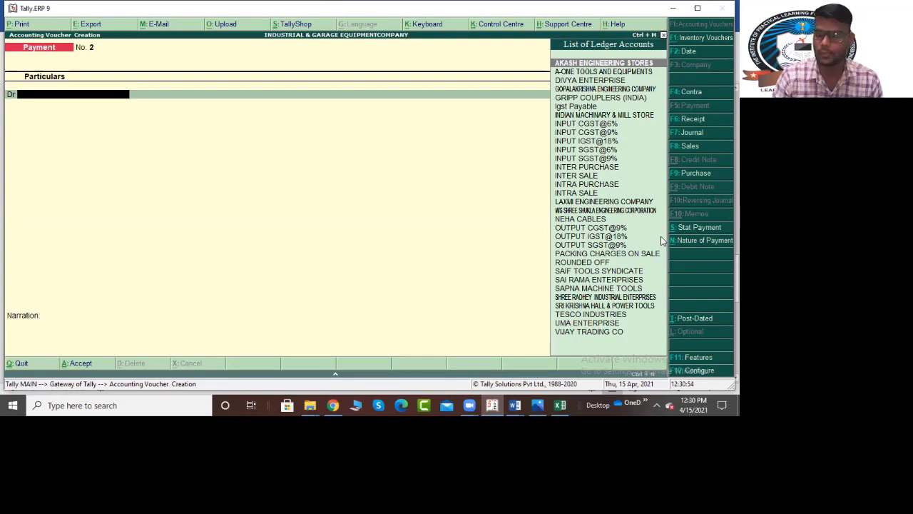
Open the payment voucher configuration, leave it unchanged, and quit voucher entry to the Gateway of Tally.
key(F12)
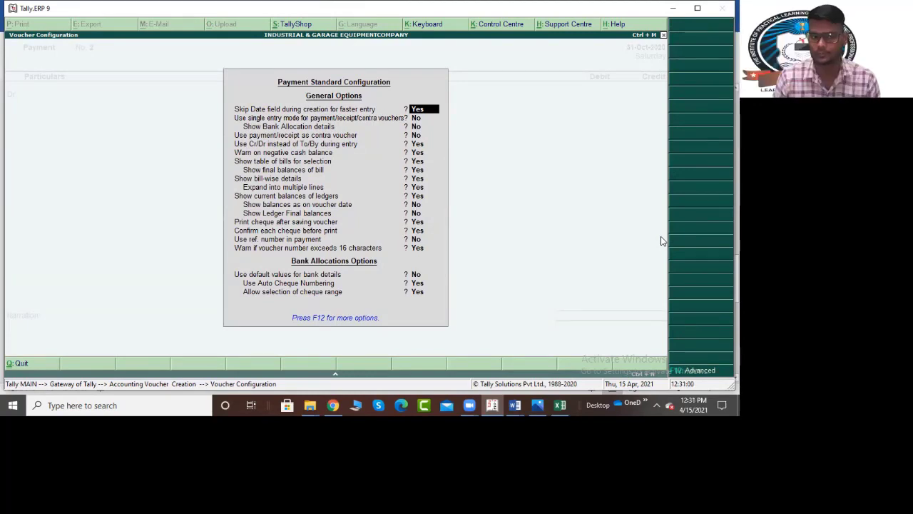
key(Escape)
key(Escape)
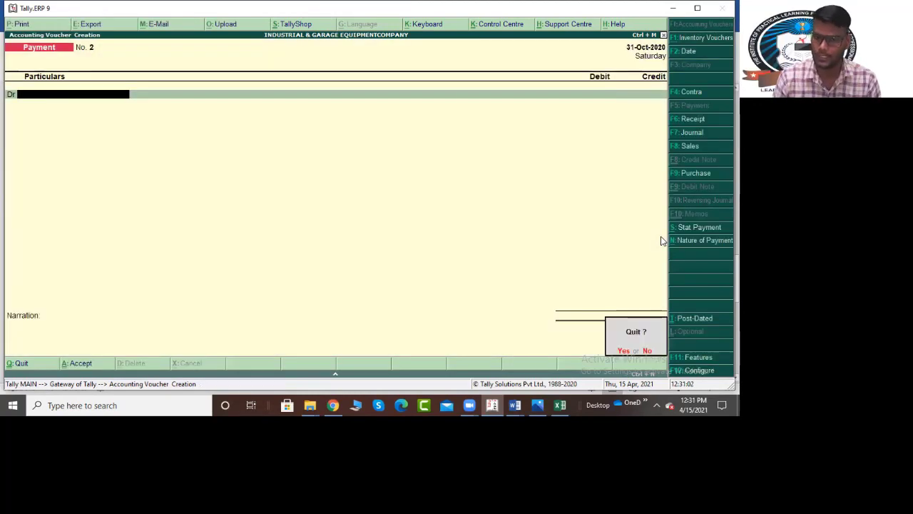
key(y)
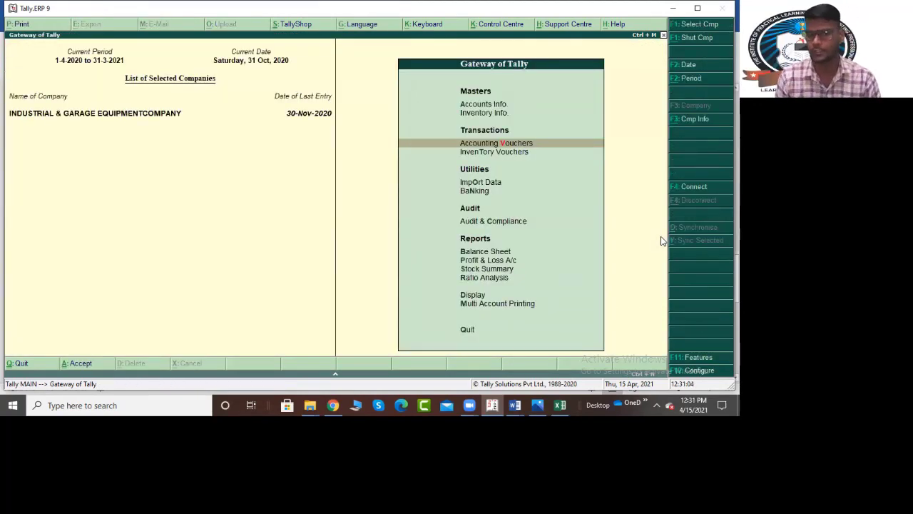